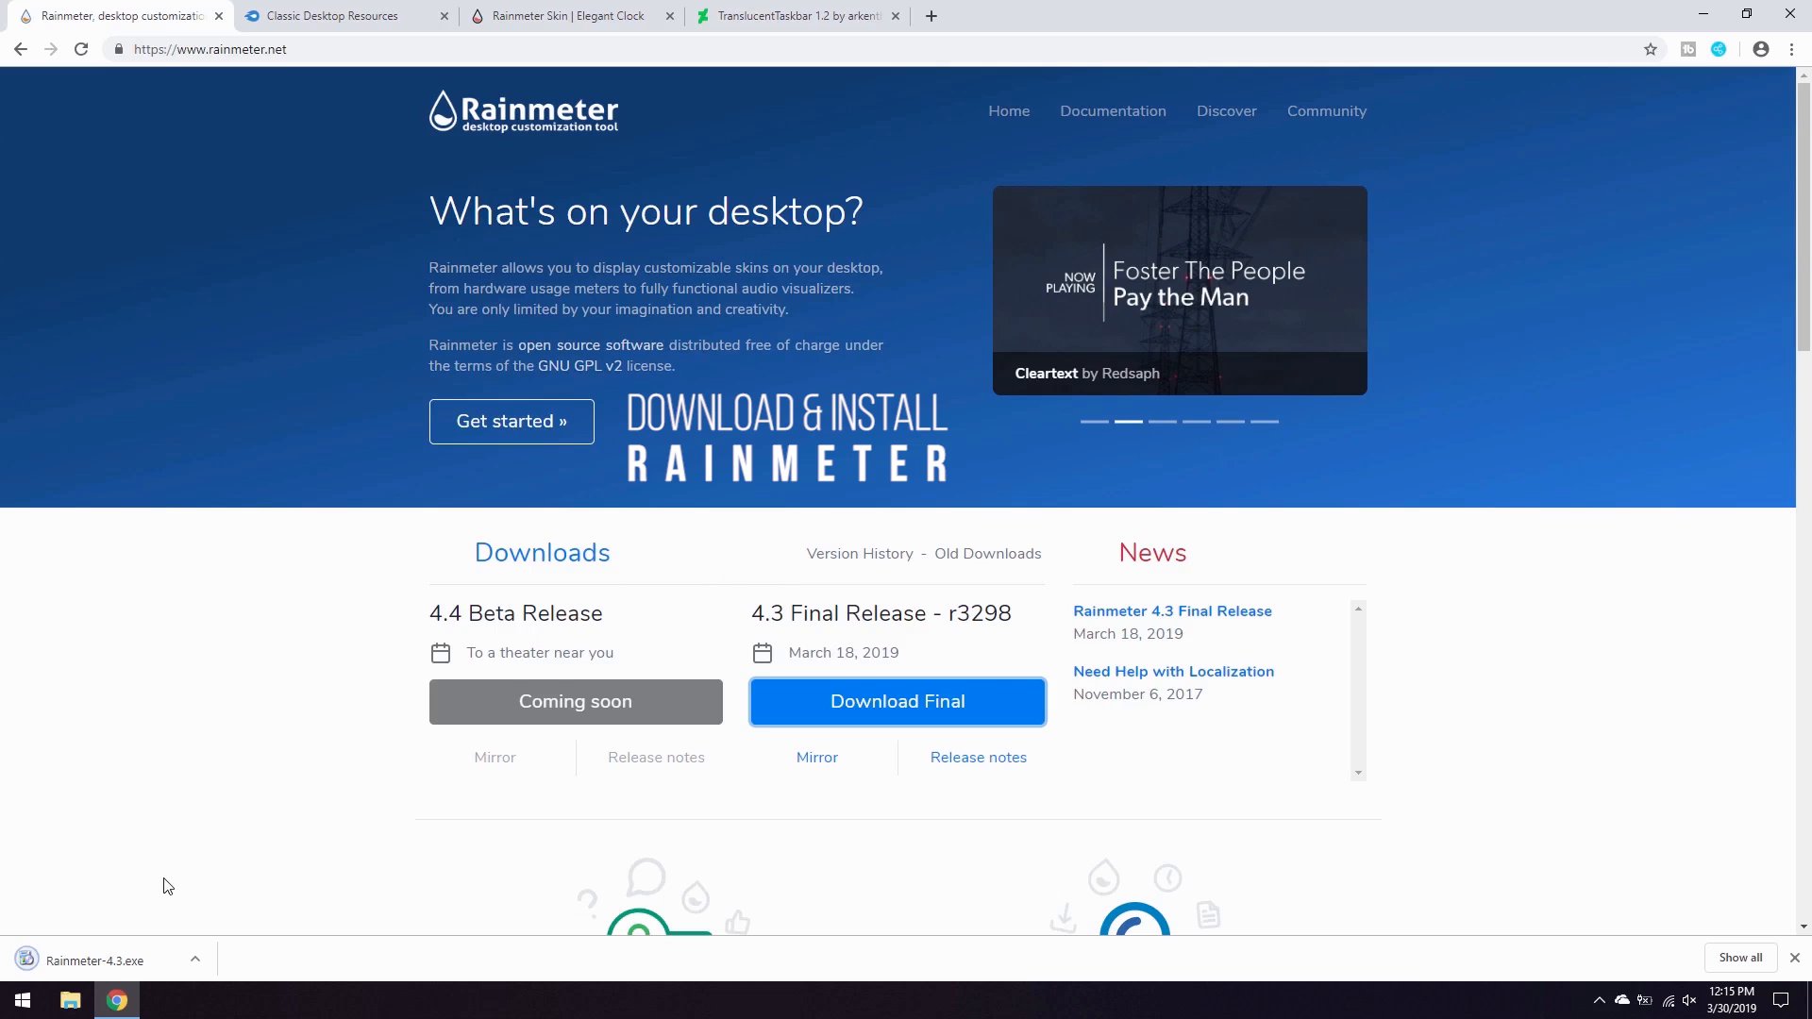
- Run the downloaded Rainmeter-4.3.exe and install the 64-bit version in English, keeping launch on startup enabled
{"action": "left_click", "coordinate": [90, 959]}
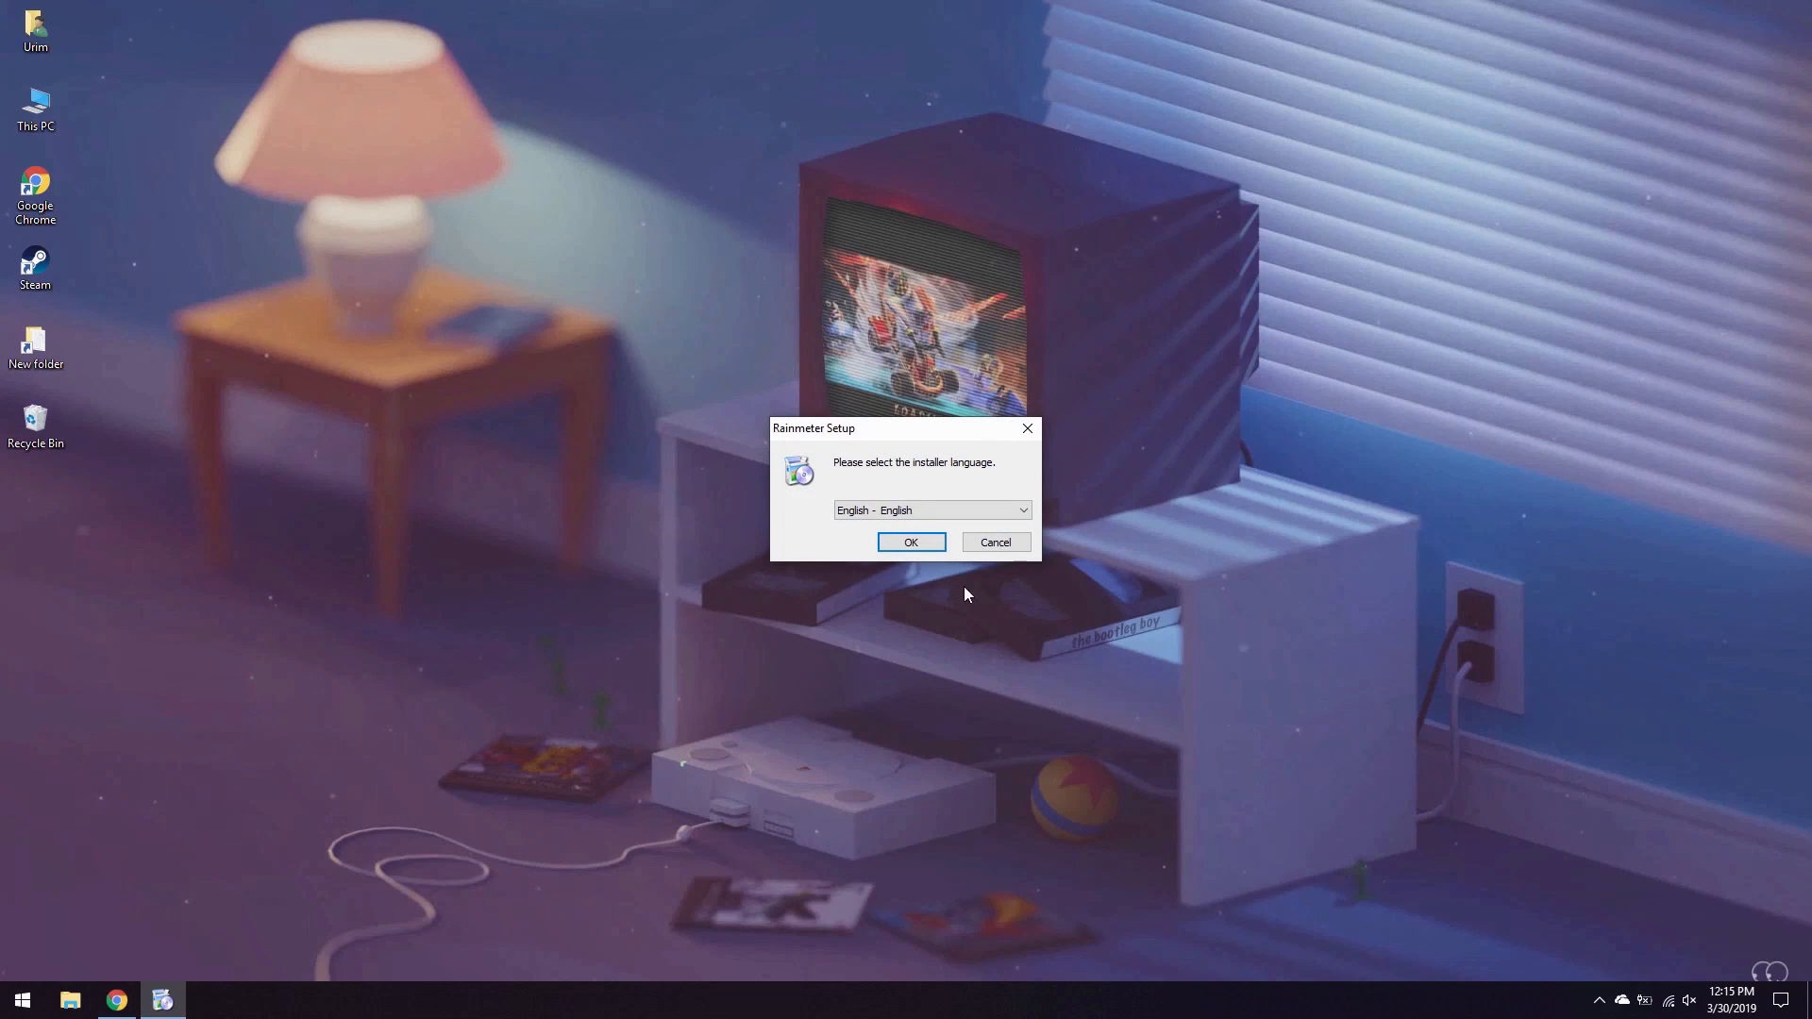
{"action": "left_click", "coordinate": [911, 542]}
{"action": "left_click", "coordinate": [988, 653]}
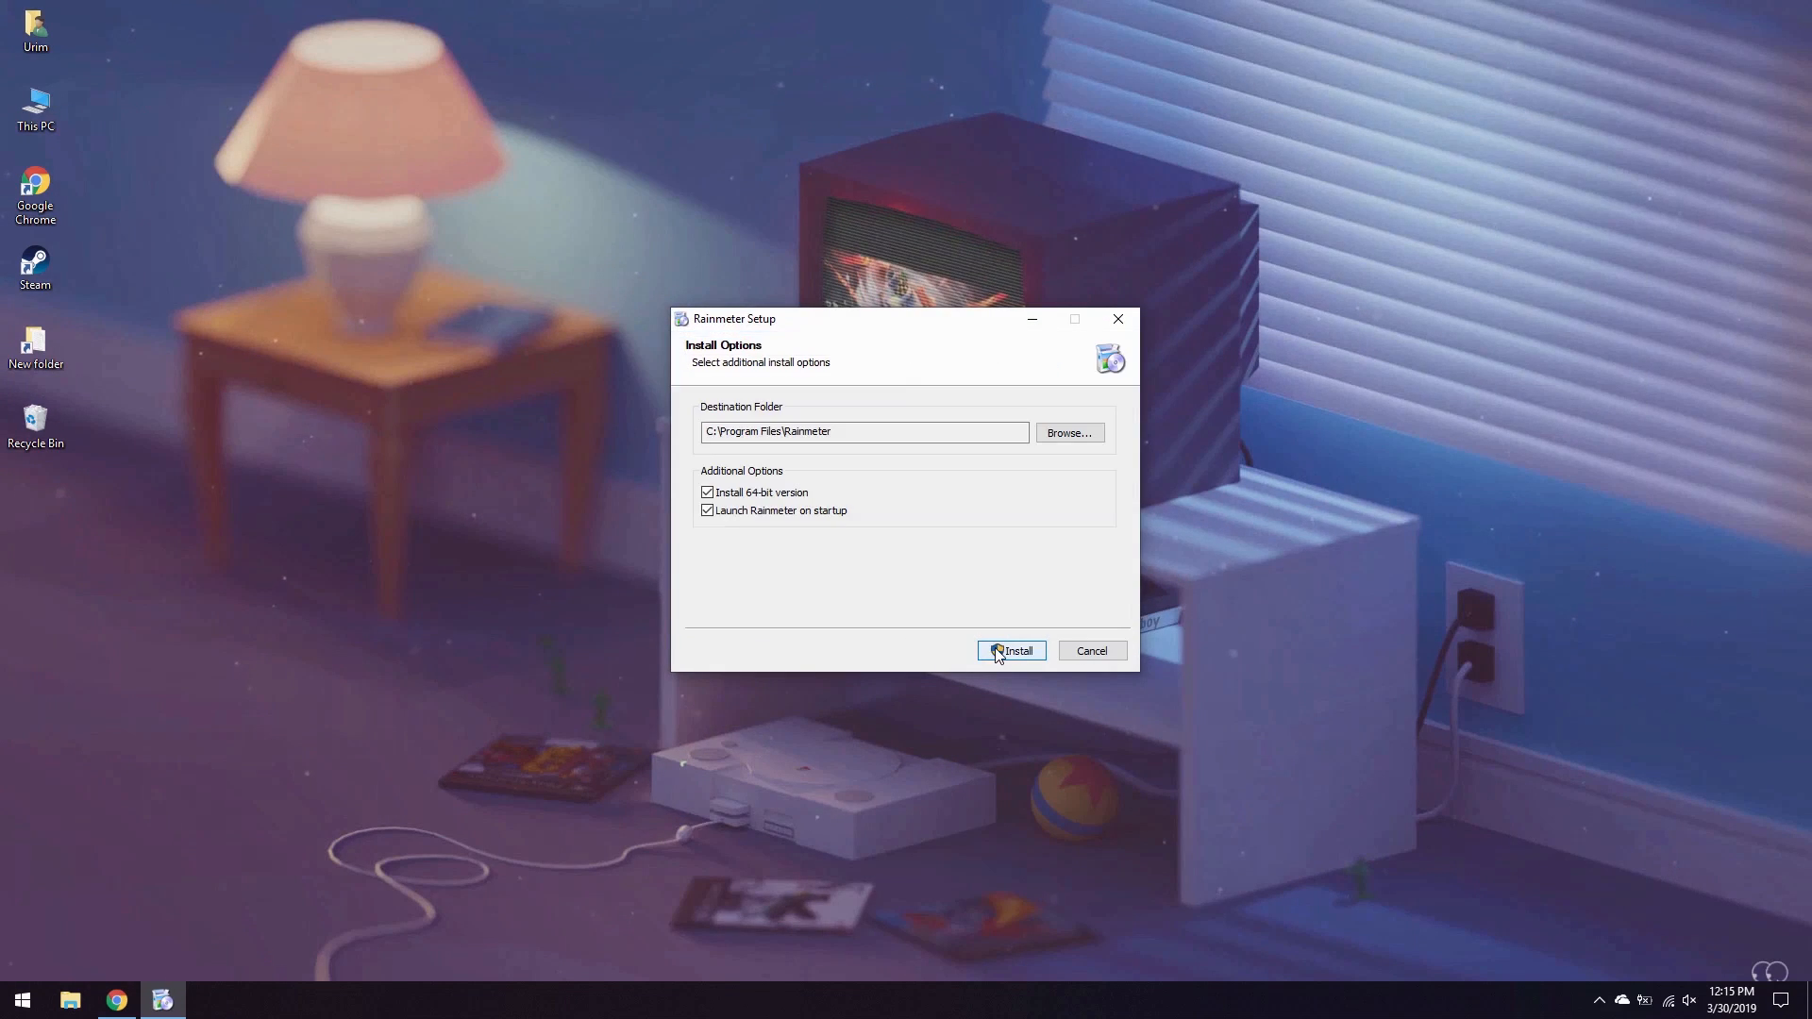
{"action": "left_click", "coordinate": [1000, 651]}
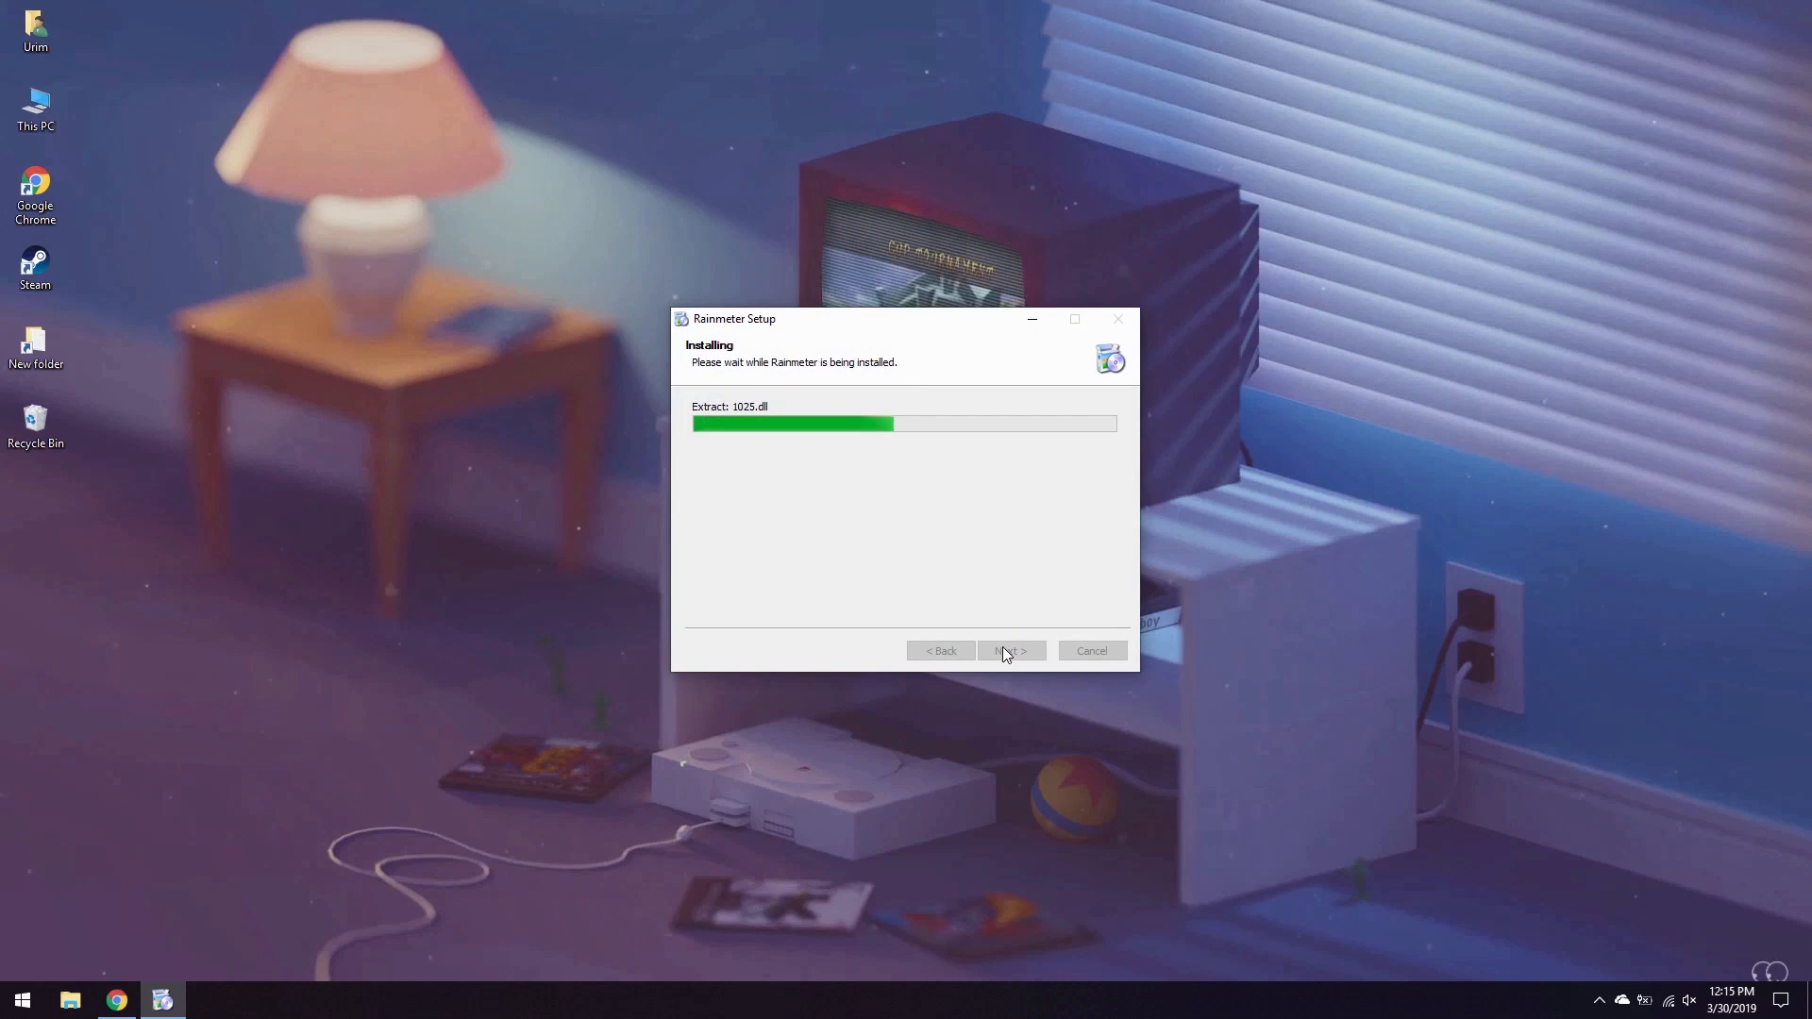
{"action": "left_click", "coordinate": [1006, 652]}
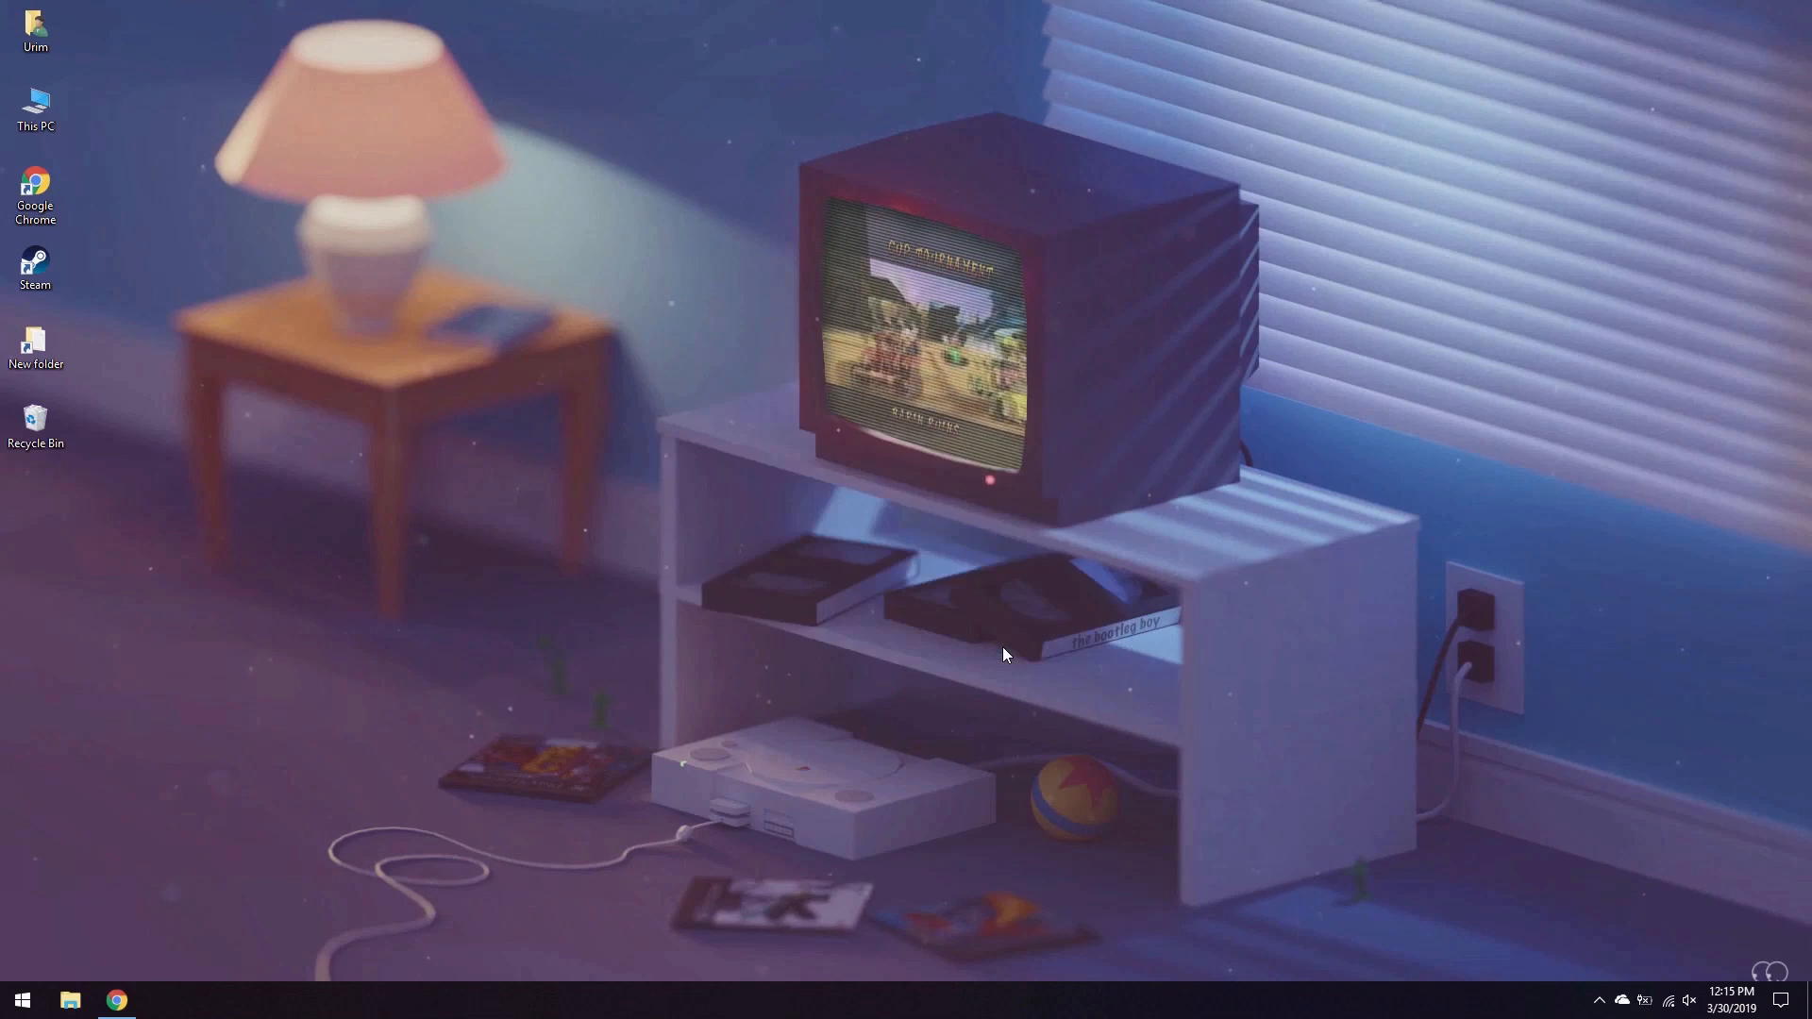
- Unload the illustro Welcome skin and clear the Rainmeter welcome notification
{"action": "right_click", "coordinate": [1092, 504]}
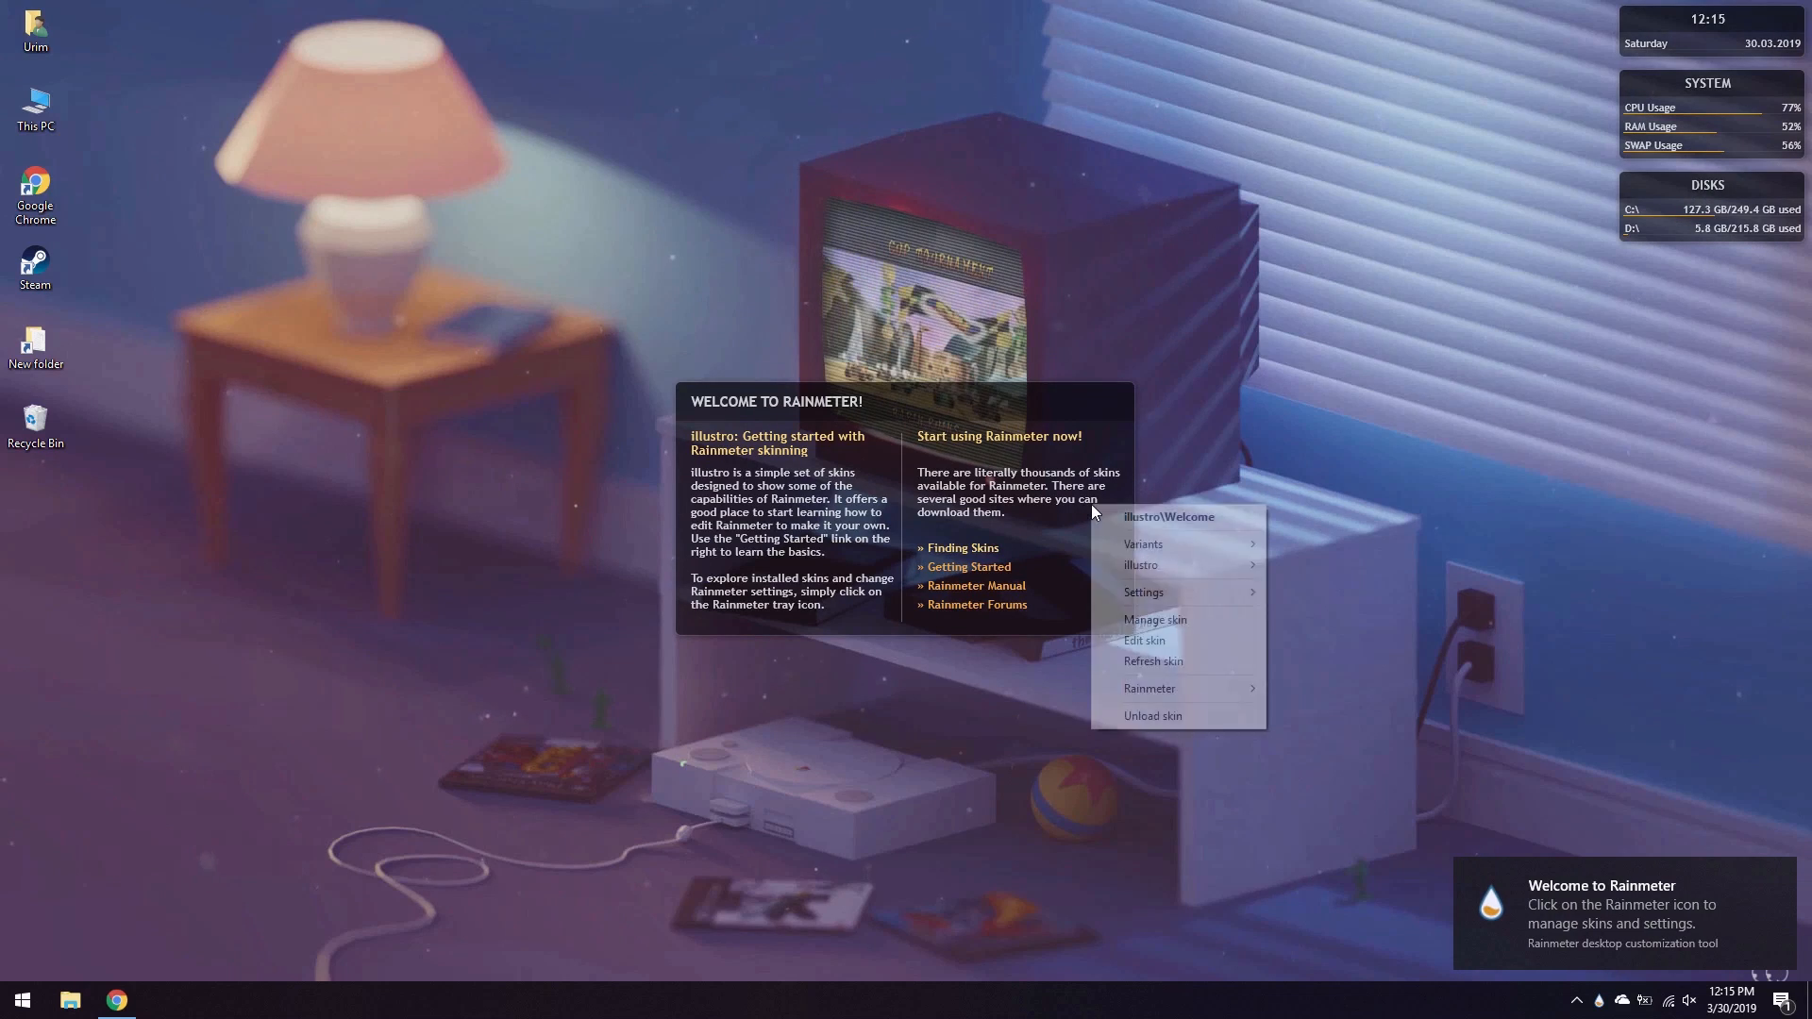
{"action": "left_click", "coordinate": [1186, 716]}
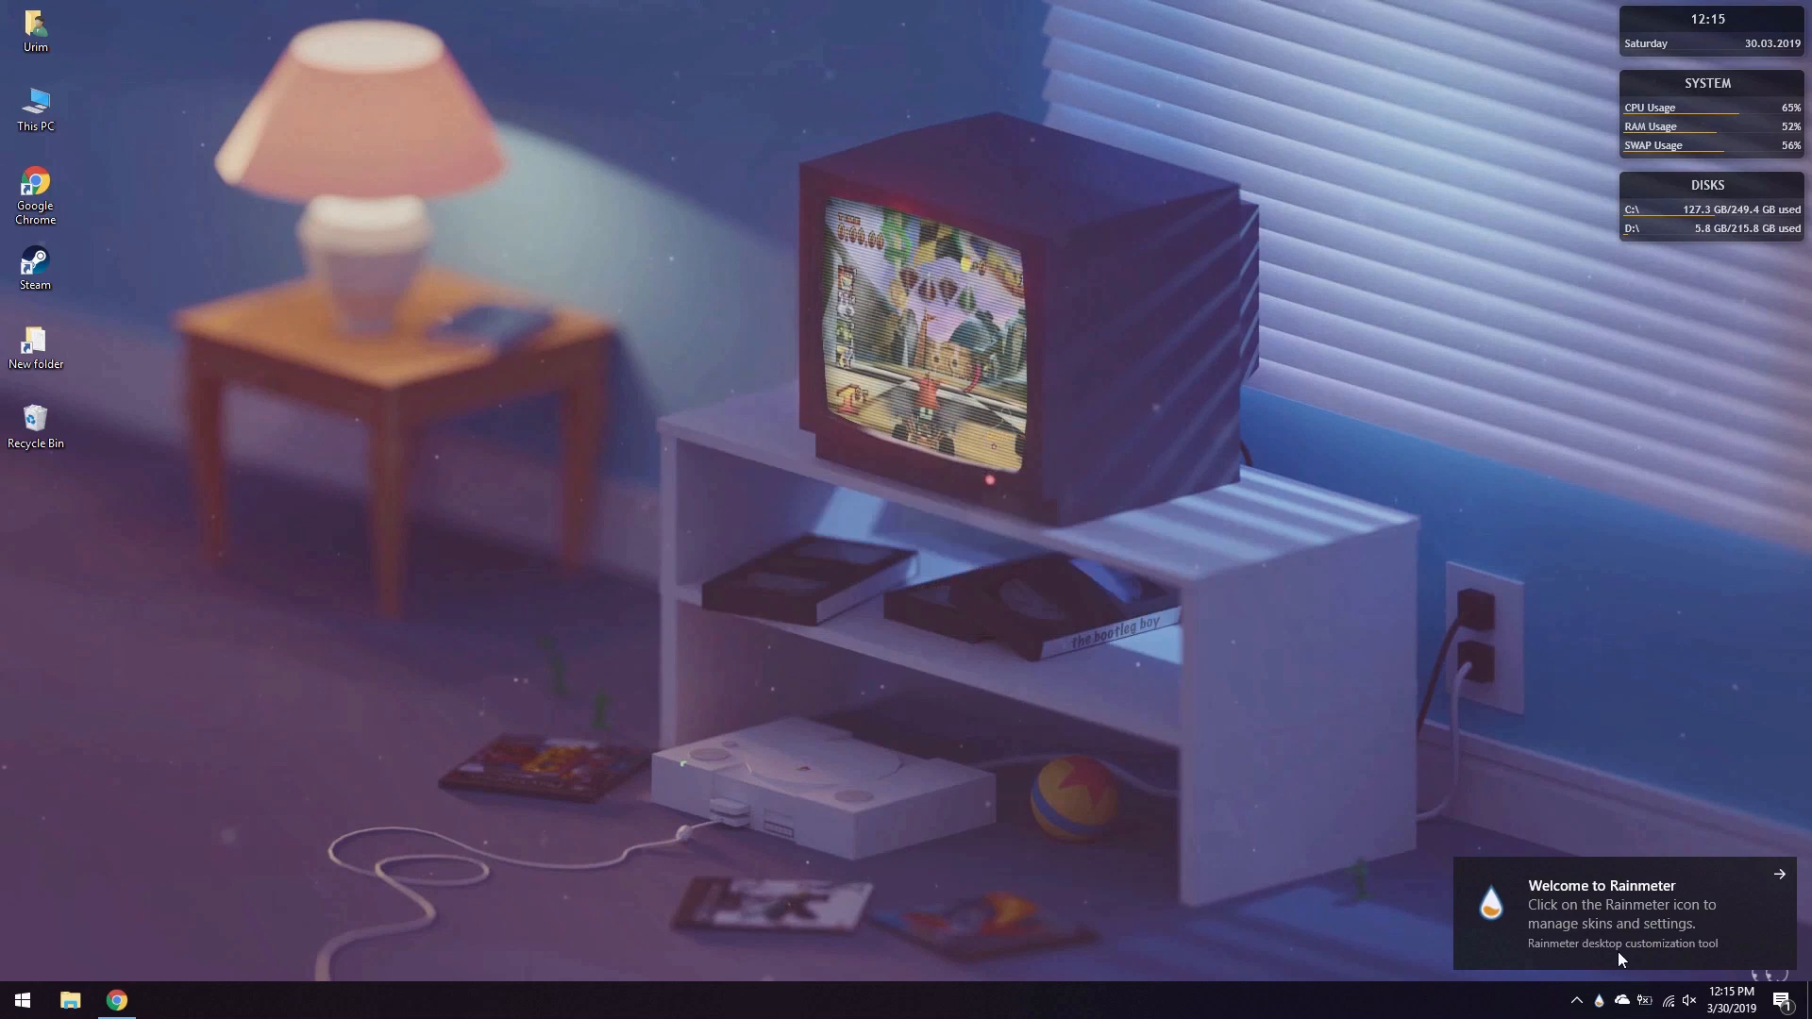
{"action": "left_click", "coordinate": [1781, 874]}
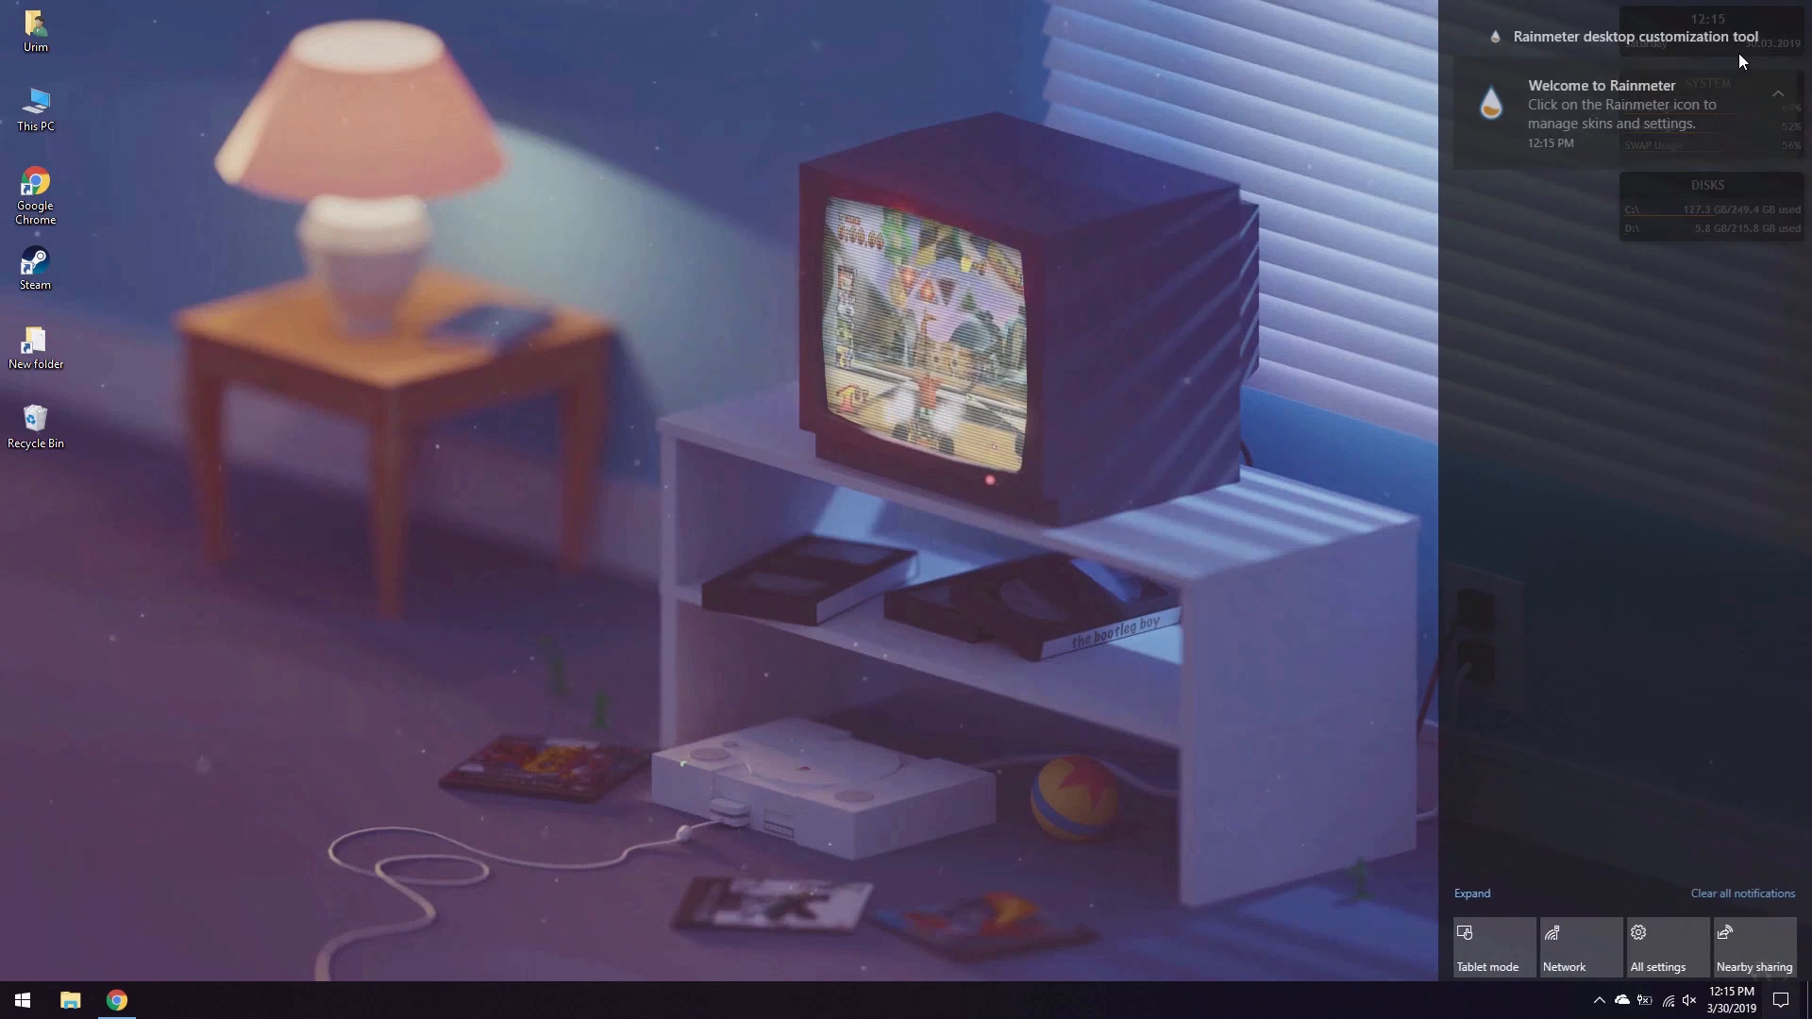
{"action": "left_click", "coordinate": [1780, 37]}
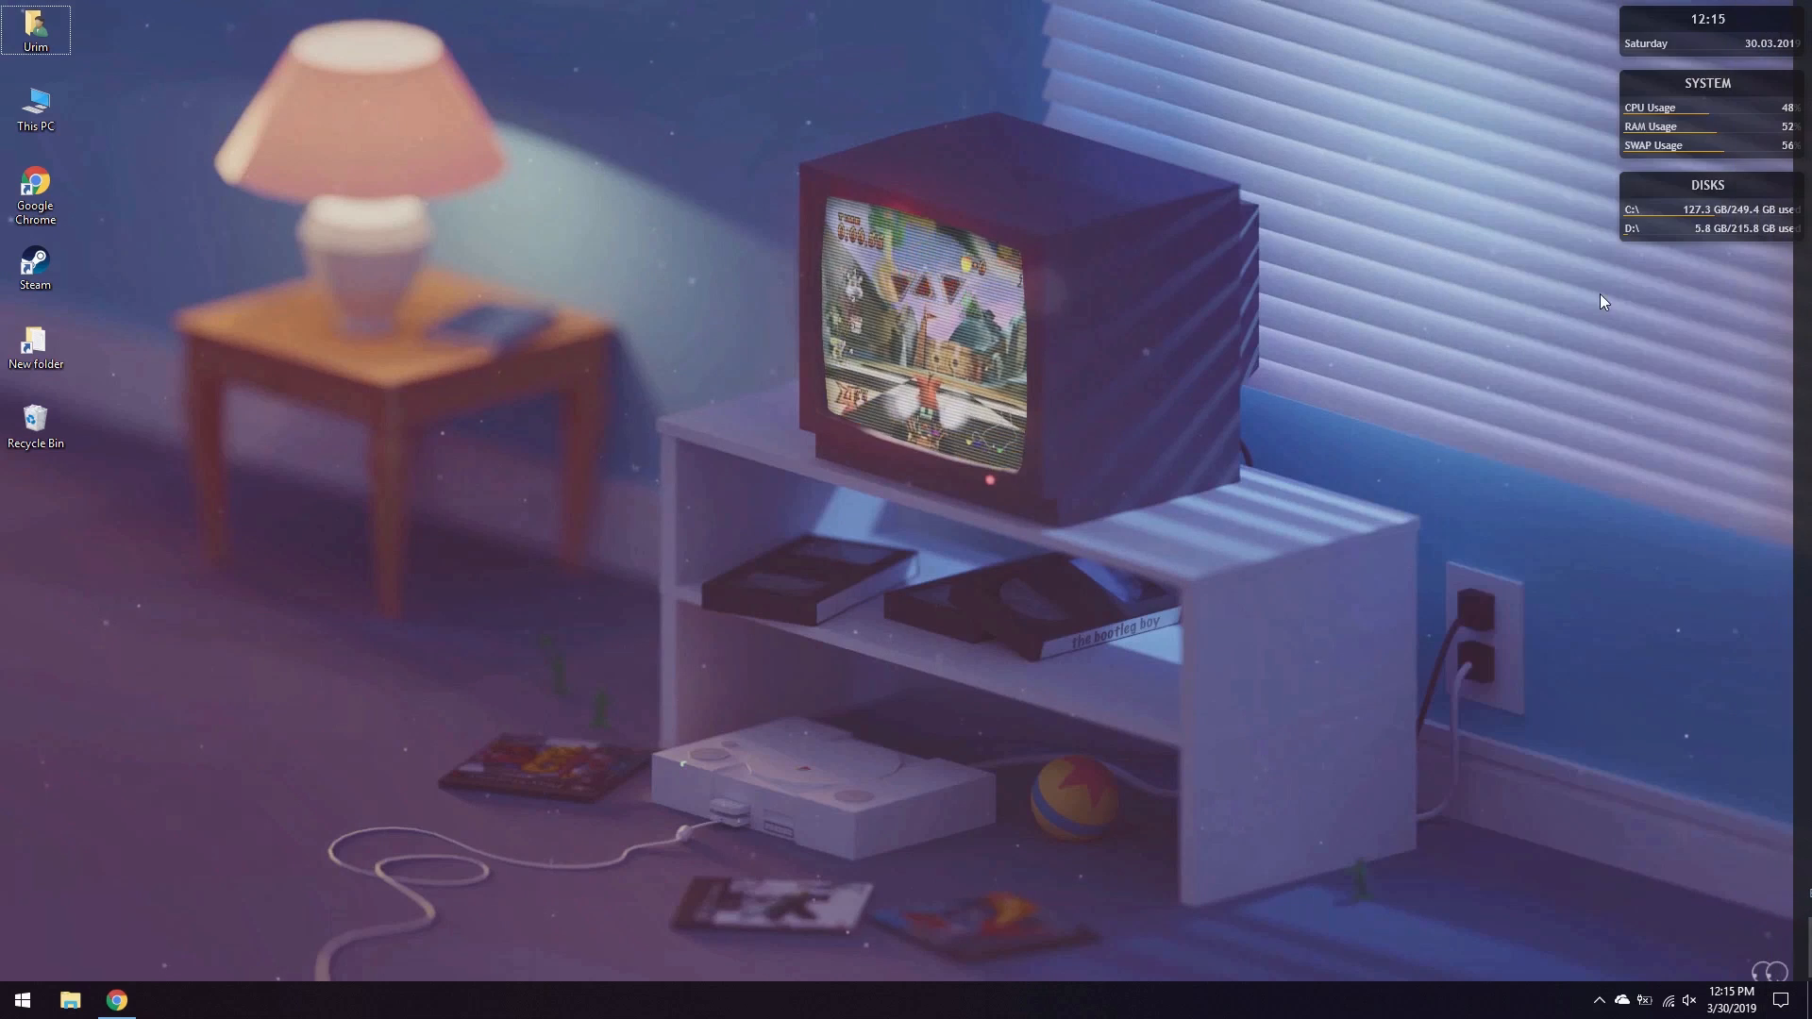
- Unload the remaining default Rainmeter skins from the desktop: Disks, System and the clock
{"action": "right_click", "coordinate": [1665, 200]}
{"action": "left_click", "coordinate": [1714, 407]}
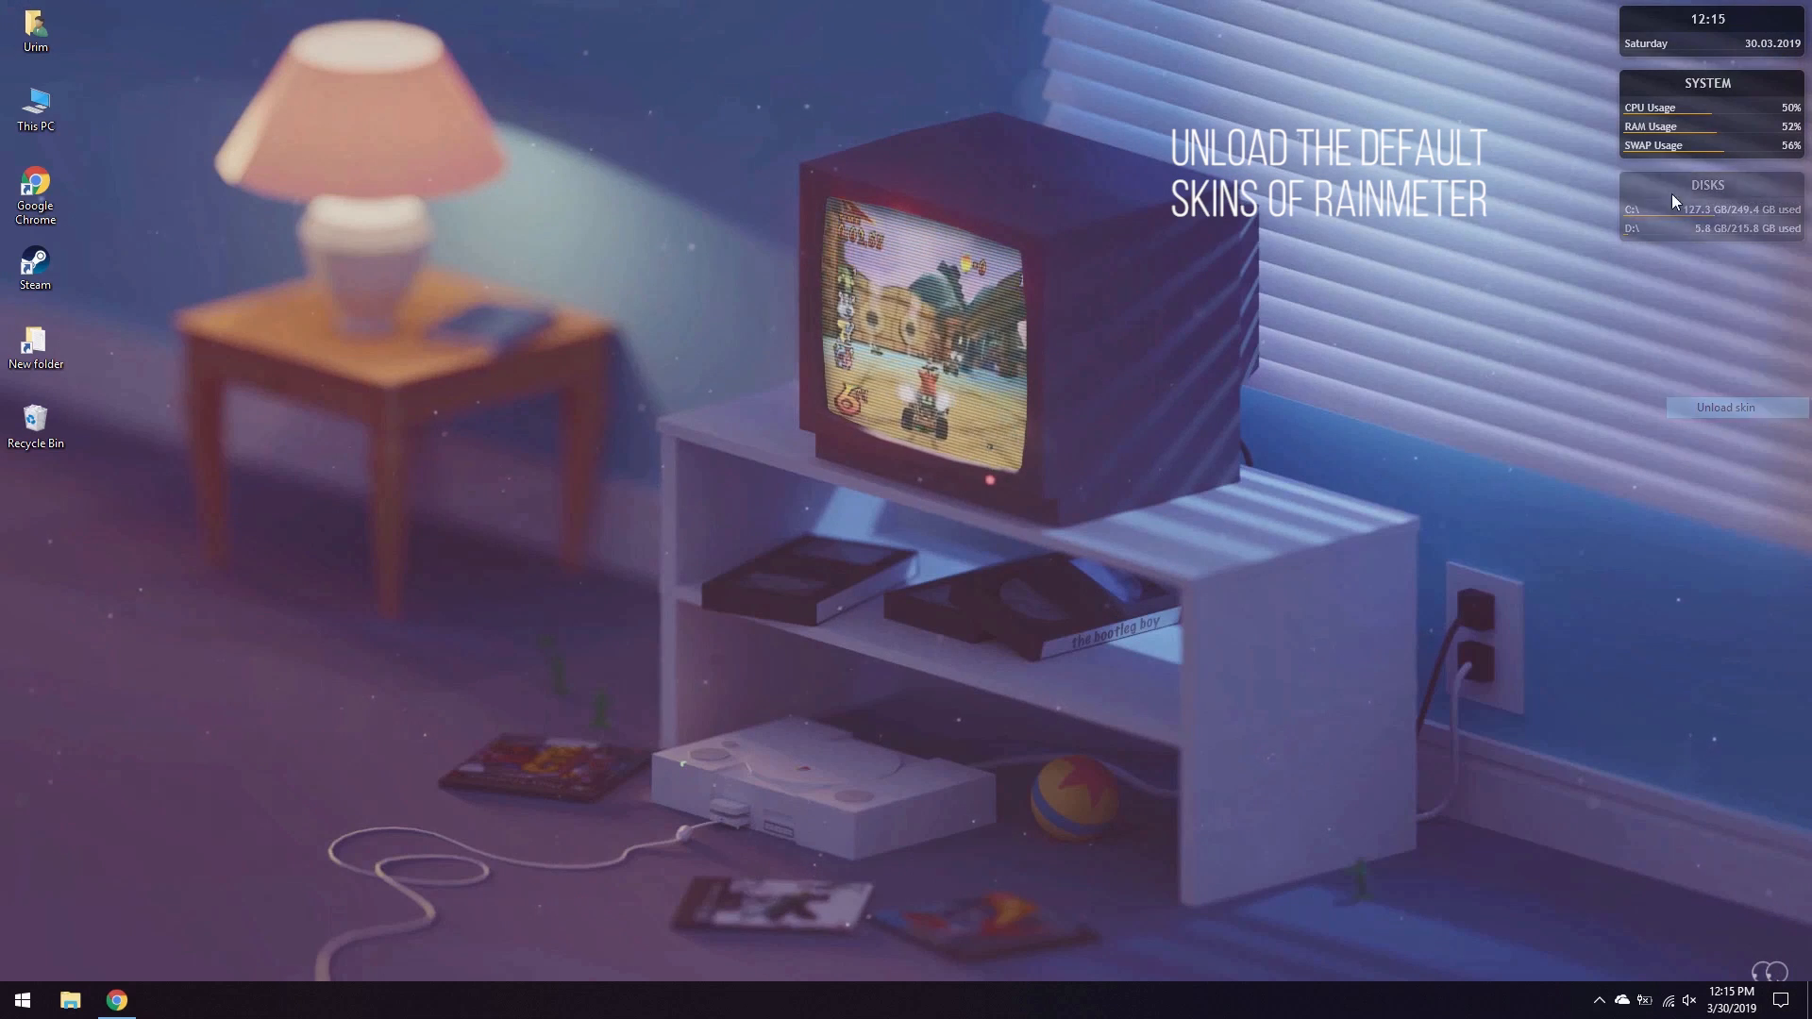
{"action": "right_click", "coordinate": [1667, 93]}
{"action": "left_click", "coordinate": [1709, 304]}
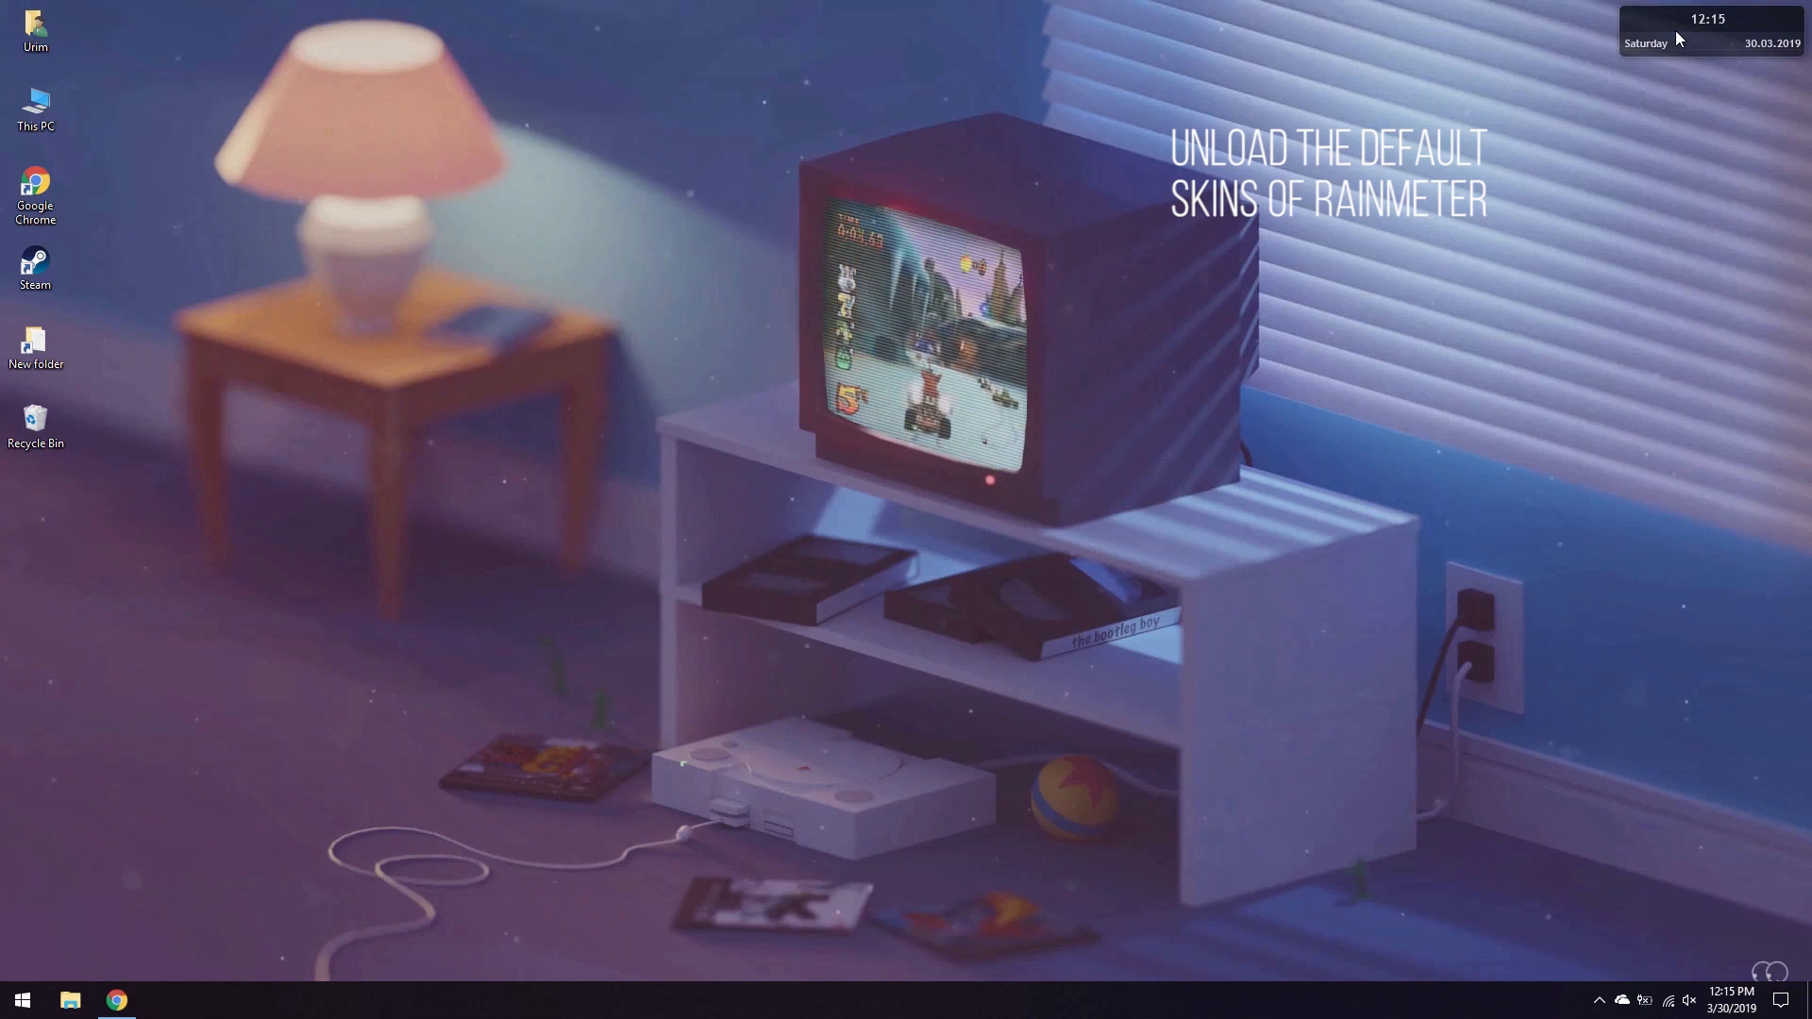
{"action": "right_click", "coordinate": [1675, 31]}
{"action": "left_click", "coordinate": [1709, 242]}
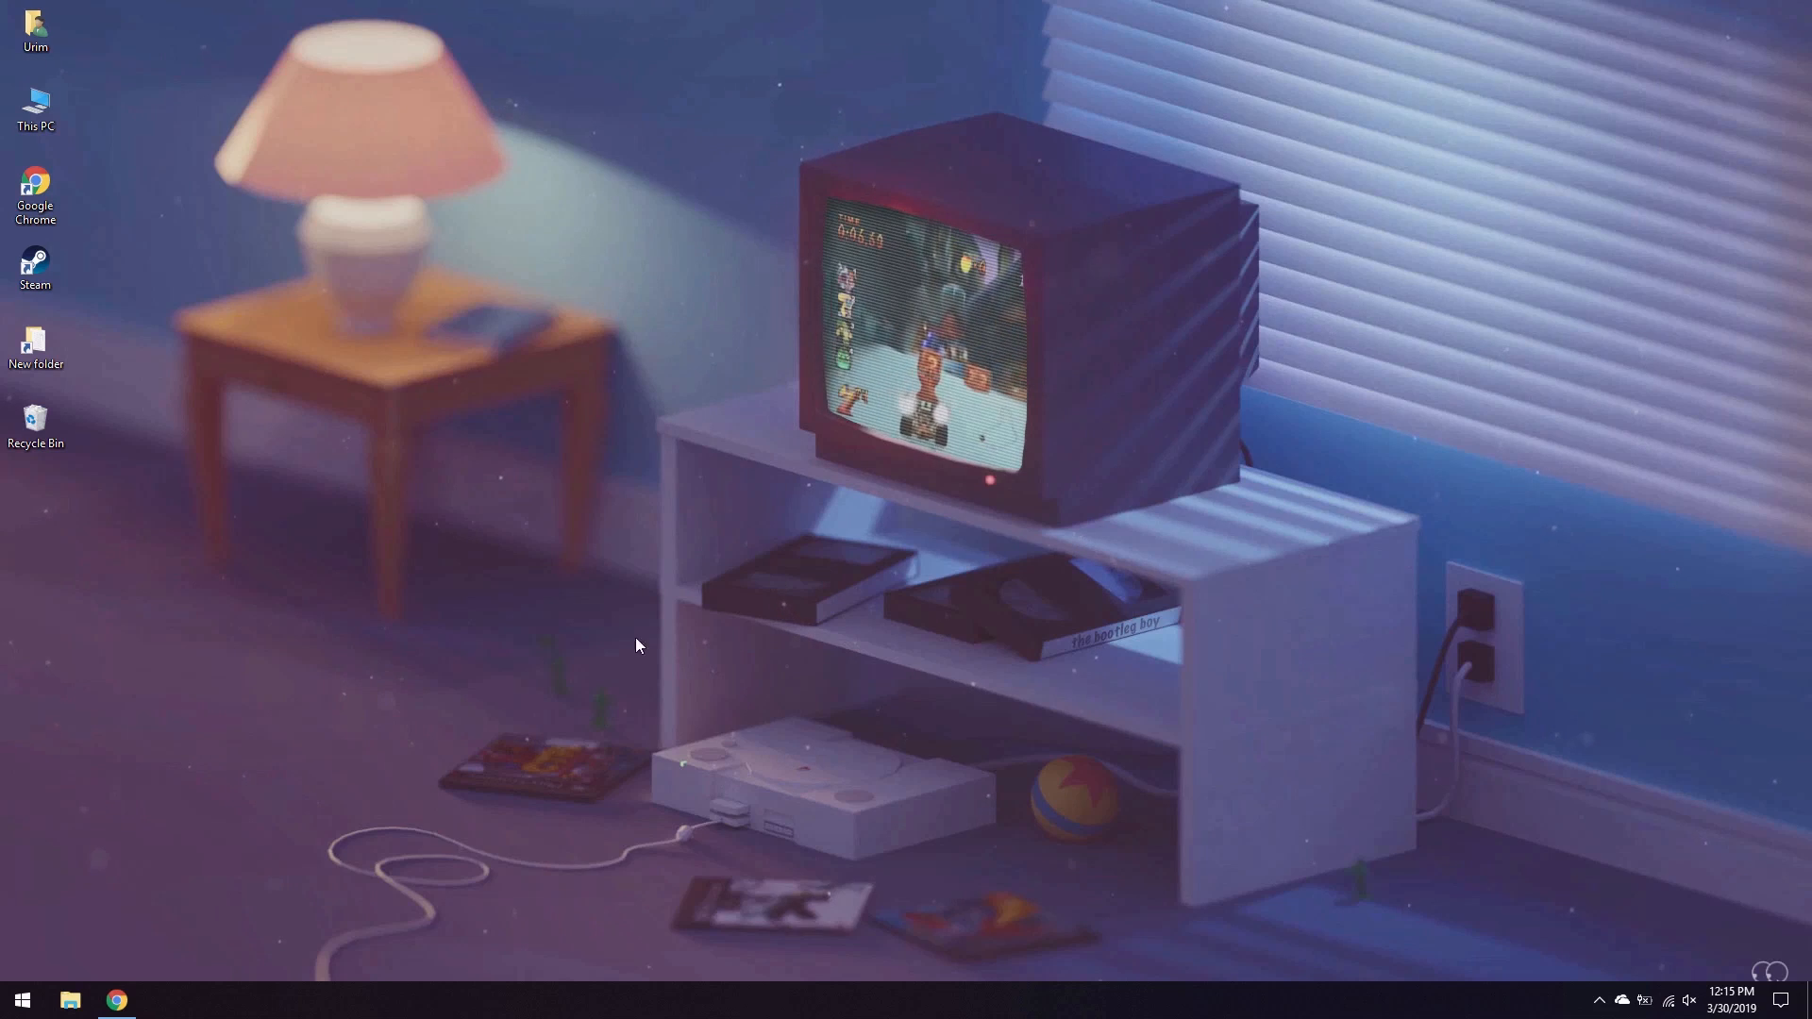
- Switch to Chrome and download the Classic Desktop Resources.rar archive from MediaFire
{"action": "left_click", "coordinate": [130, 996]}
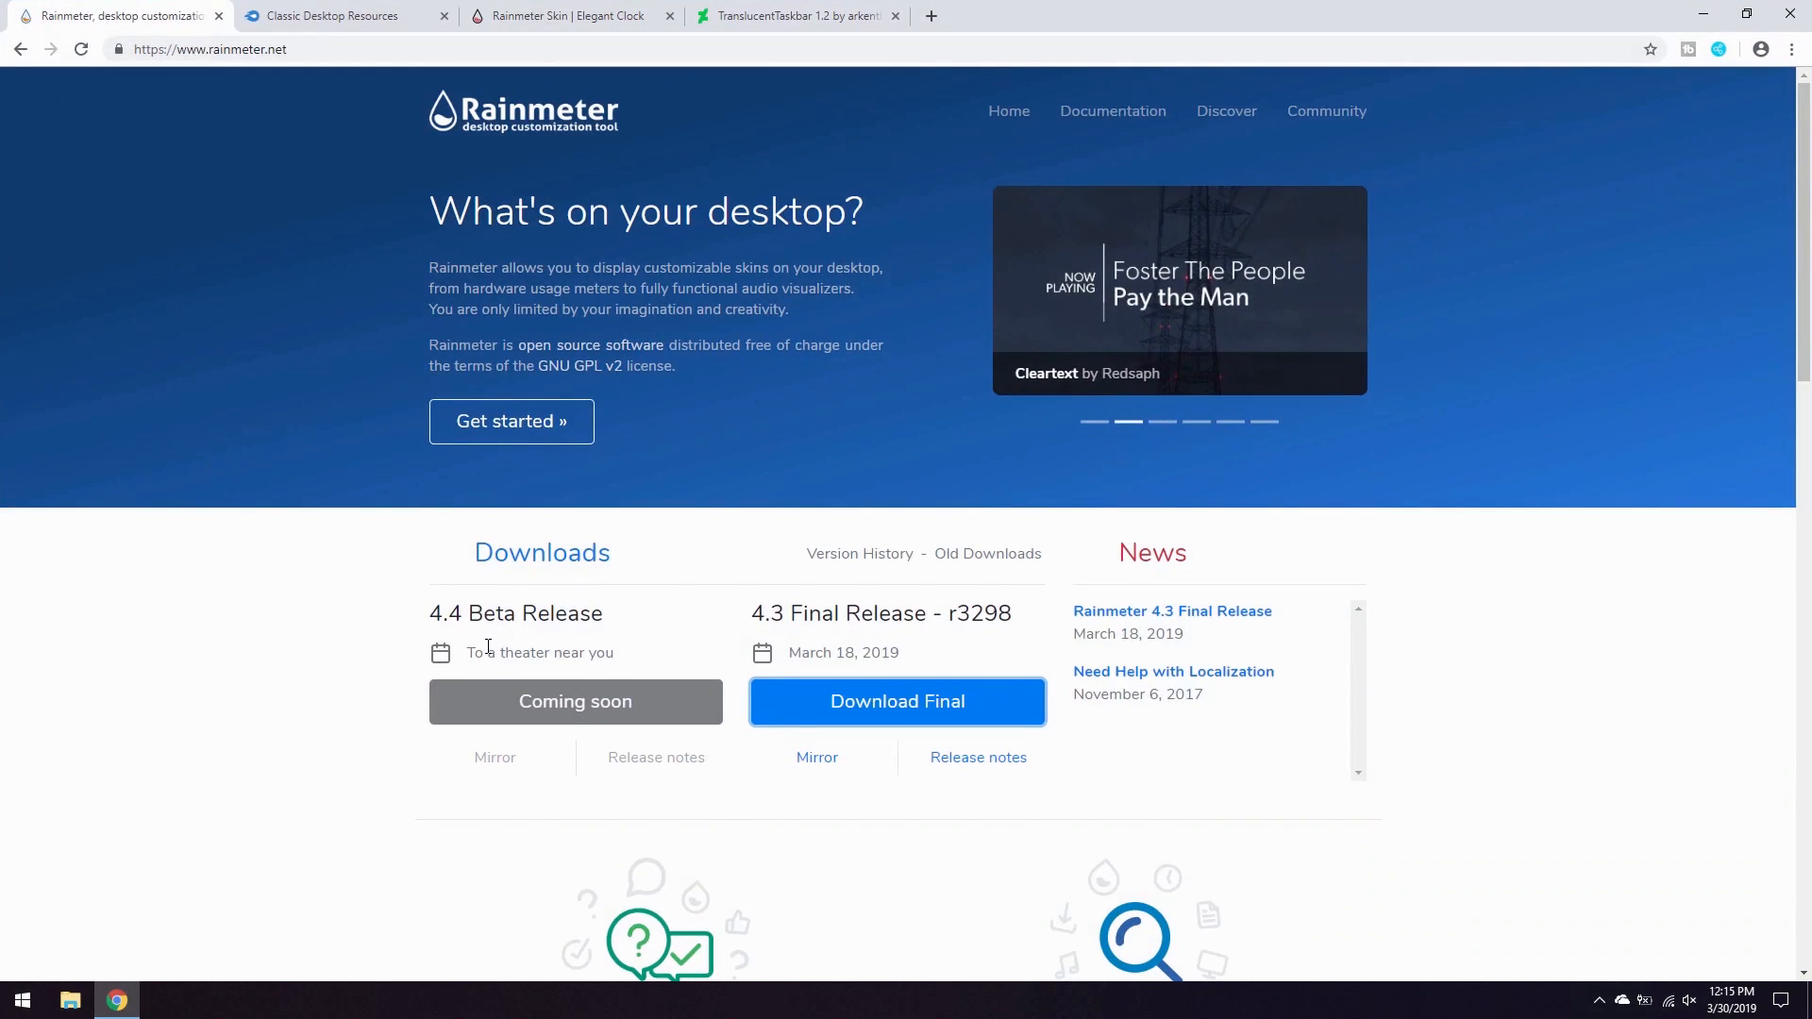
{"action": "left_click", "coordinate": [347, 15]}
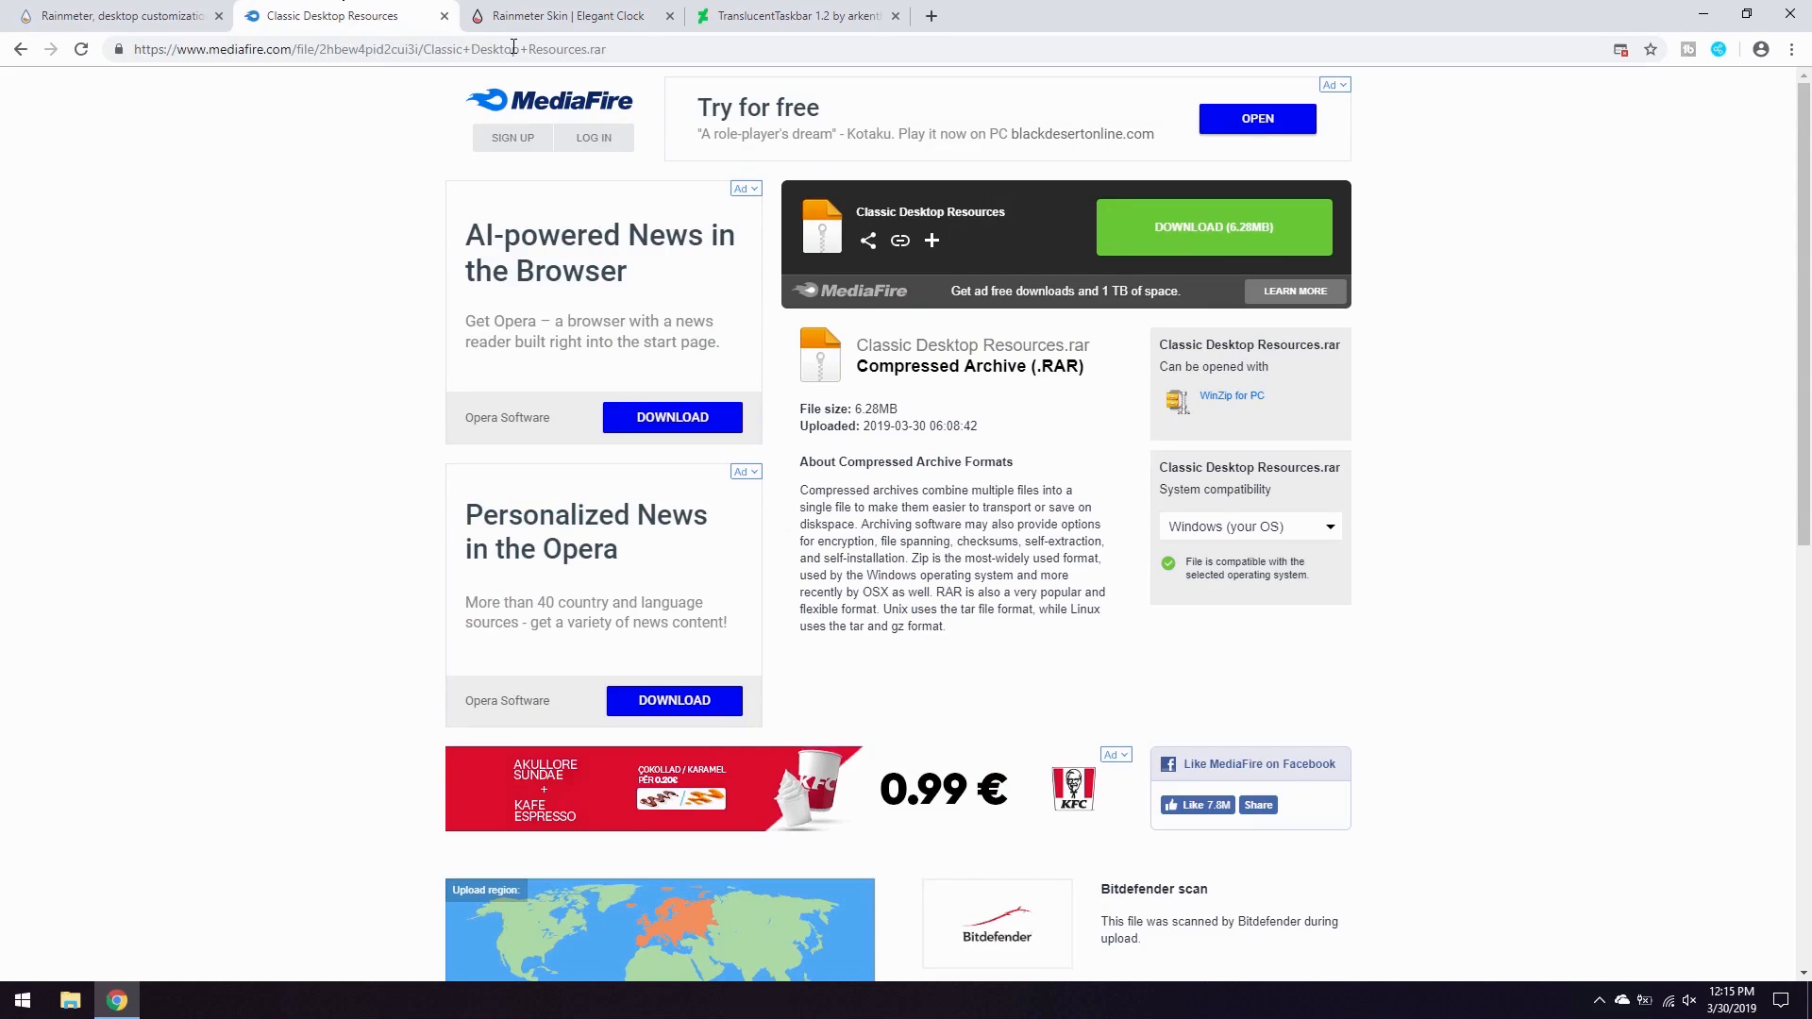
{"action": "left_click", "coordinate": [1241, 243]}
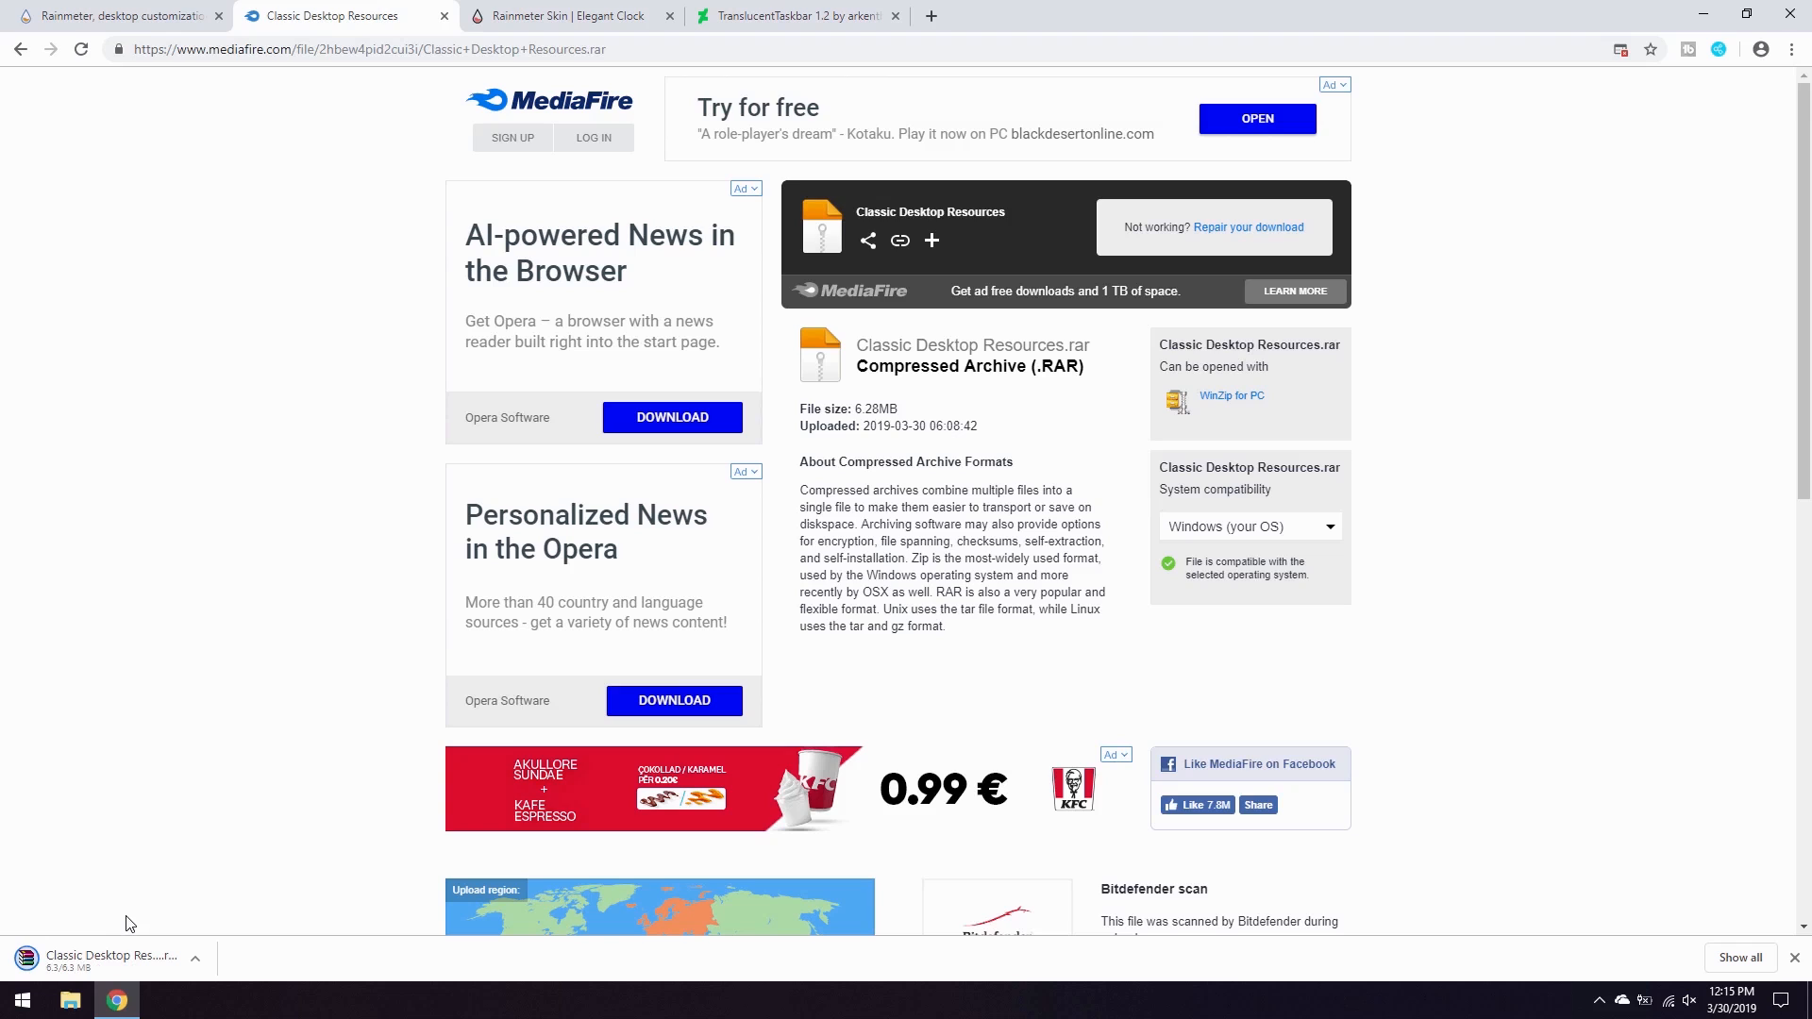
- Open the downloaded archive in WinRAR, extract its contents to the Desktop and close WinRAR
{"action": "left_click", "coordinate": [128, 942]}
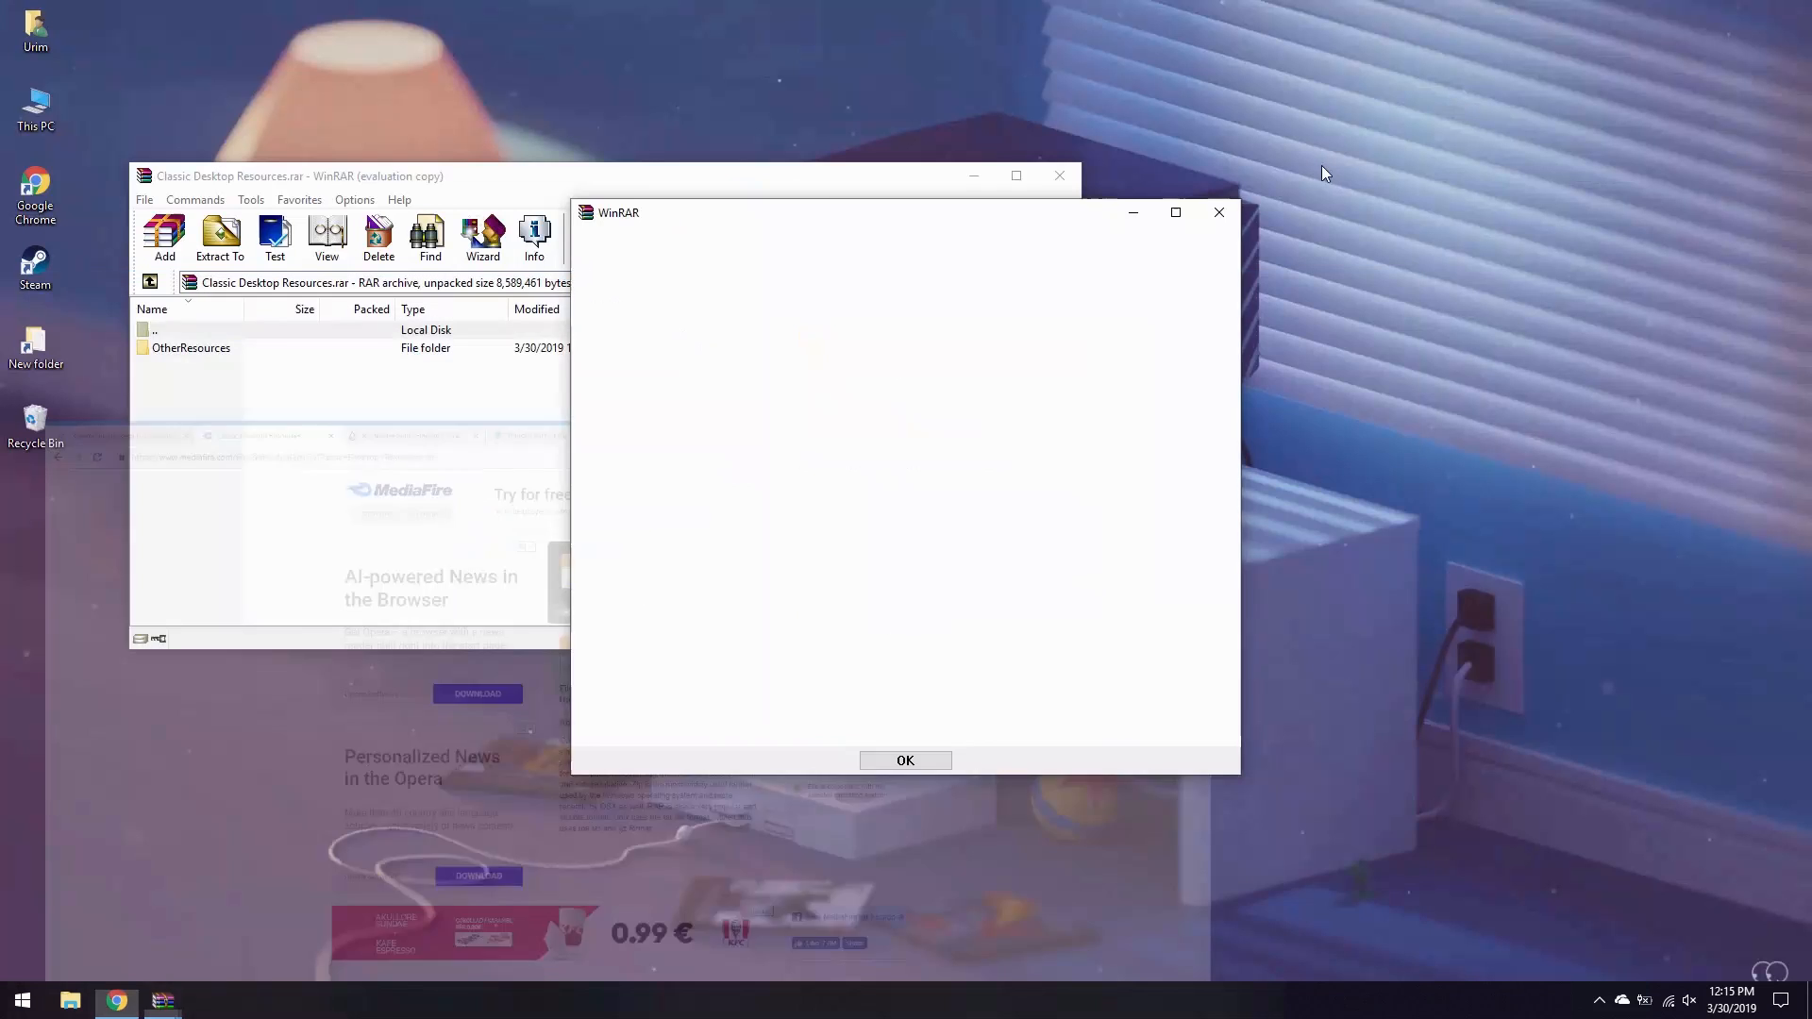
{"action": "left_click", "coordinate": [1217, 214]}
{"action": "left_click", "coordinate": [220, 236]}
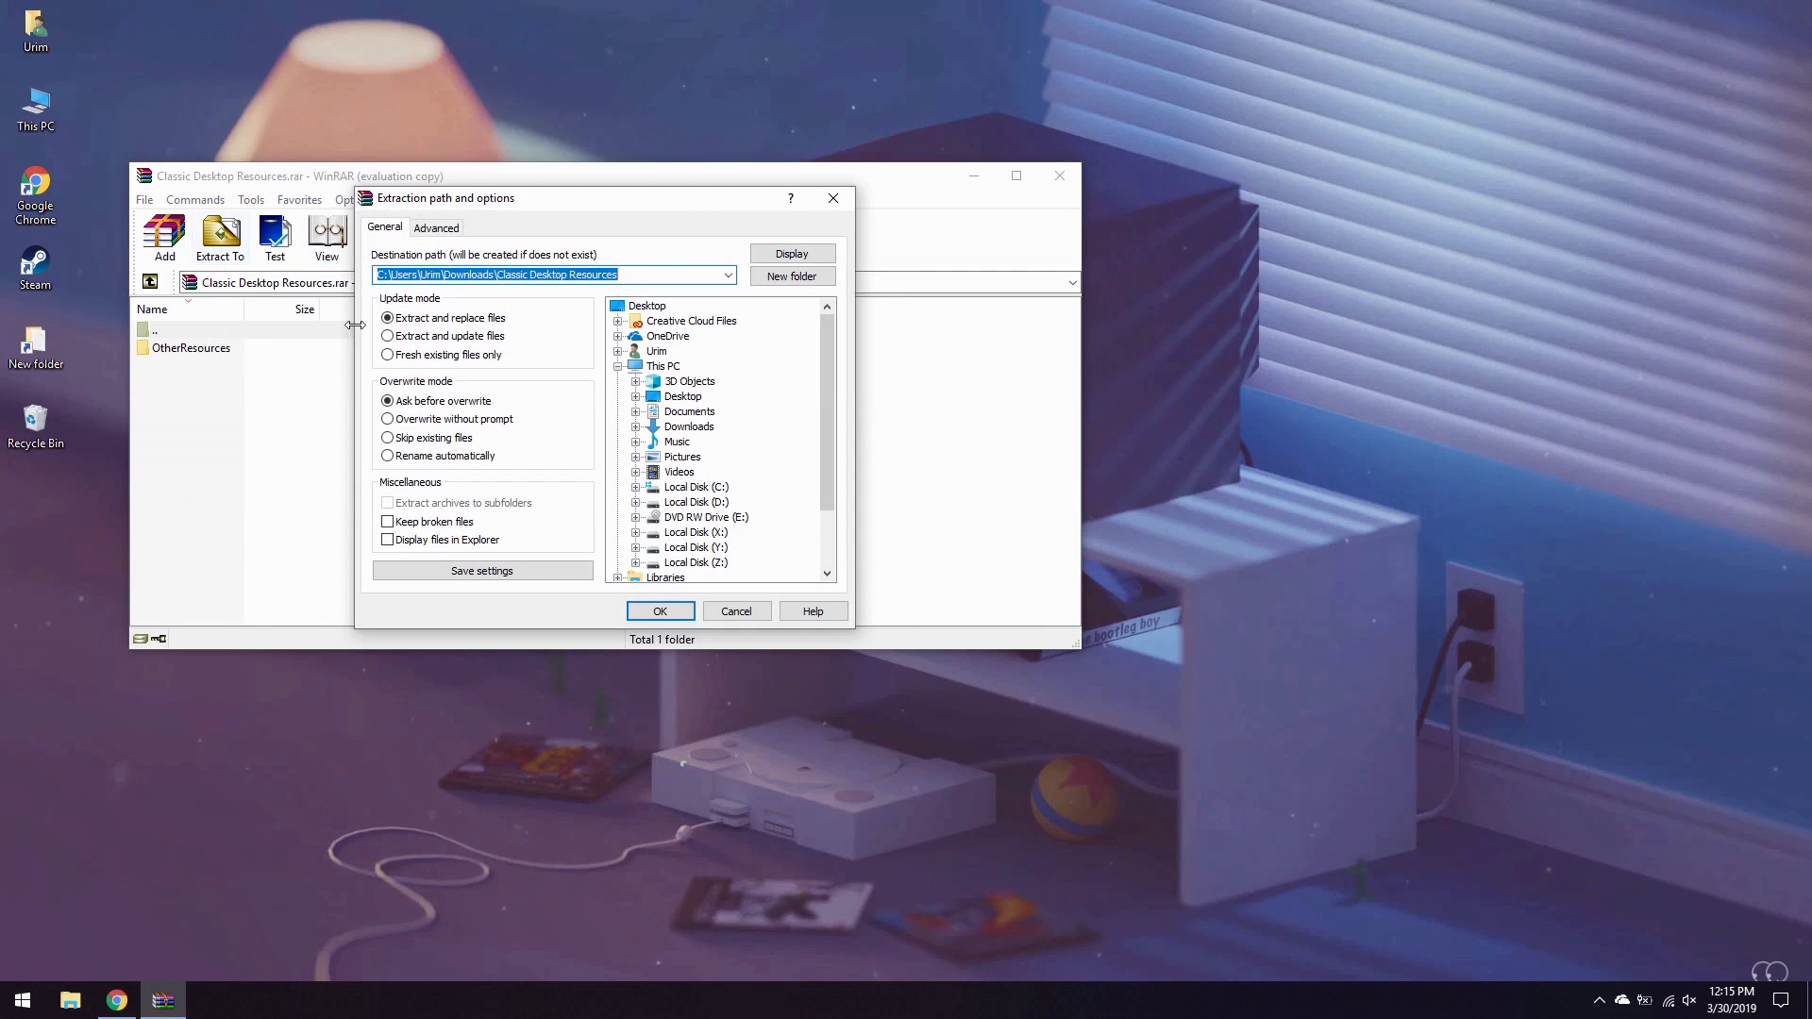
{"action": "left_click", "coordinate": [654, 307]}
{"action": "left_click", "coordinate": [660, 612]}
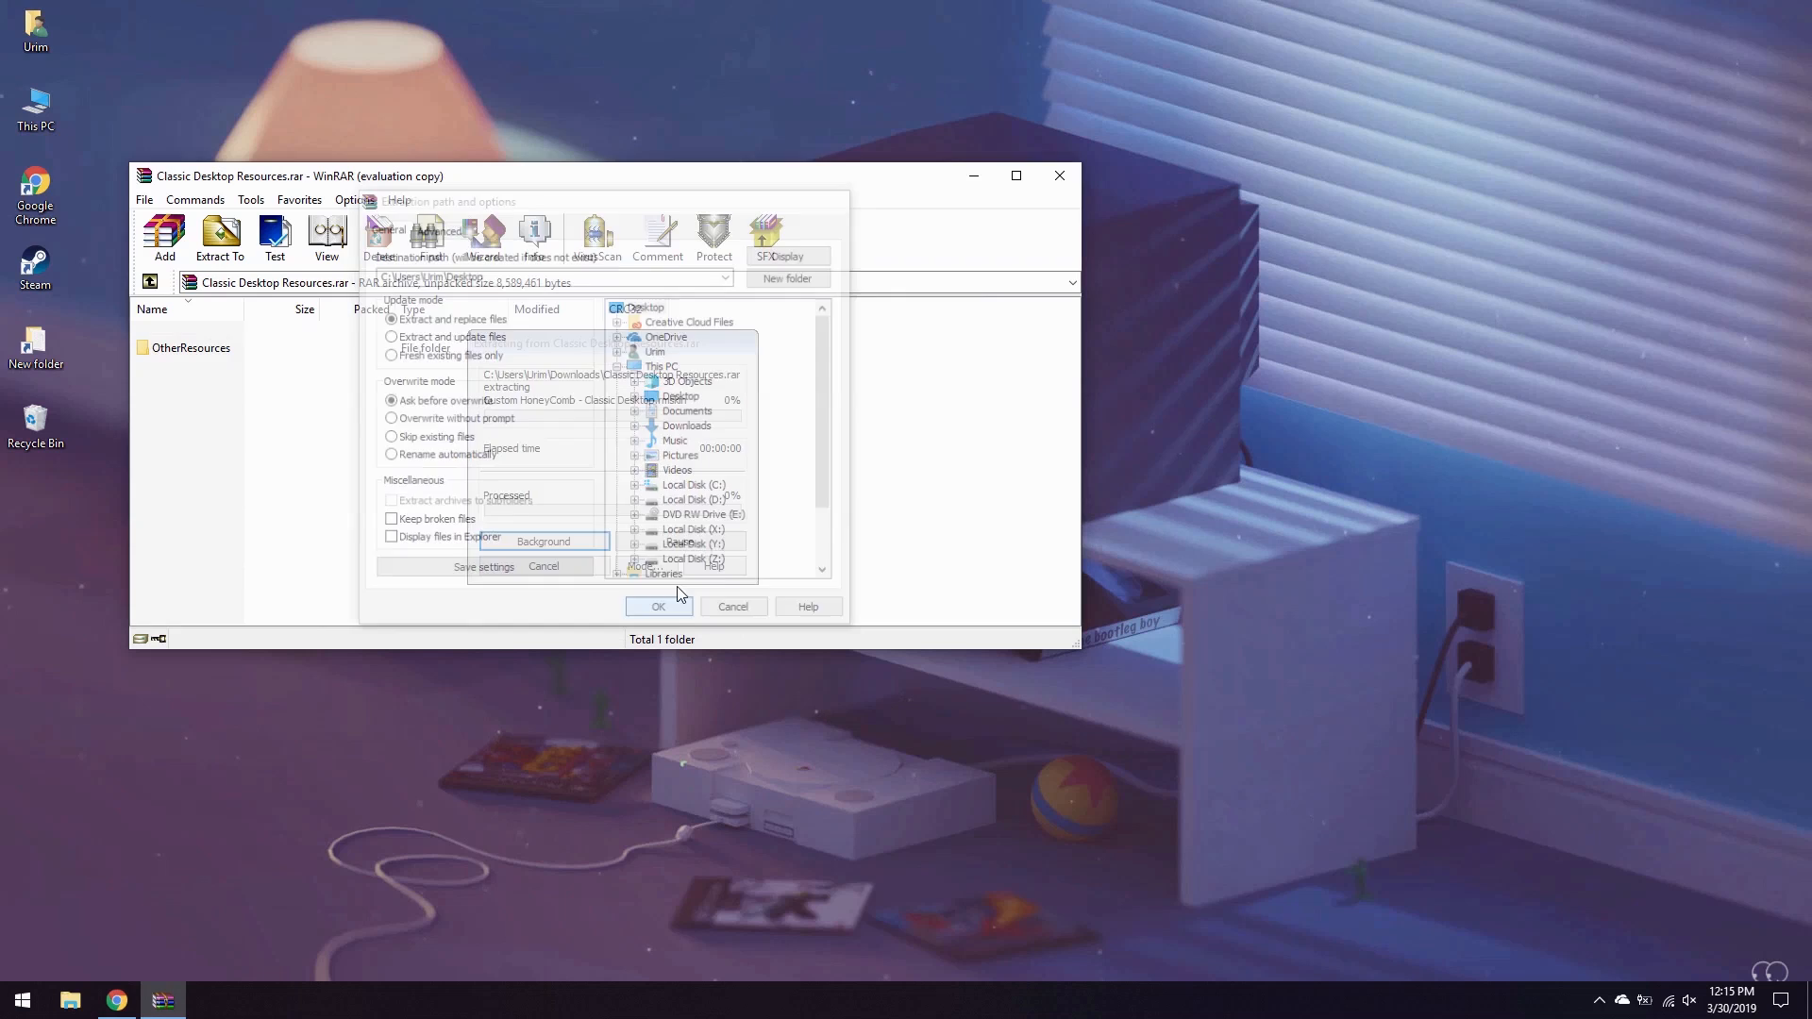
{"action": "left_click", "coordinate": [1066, 179]}
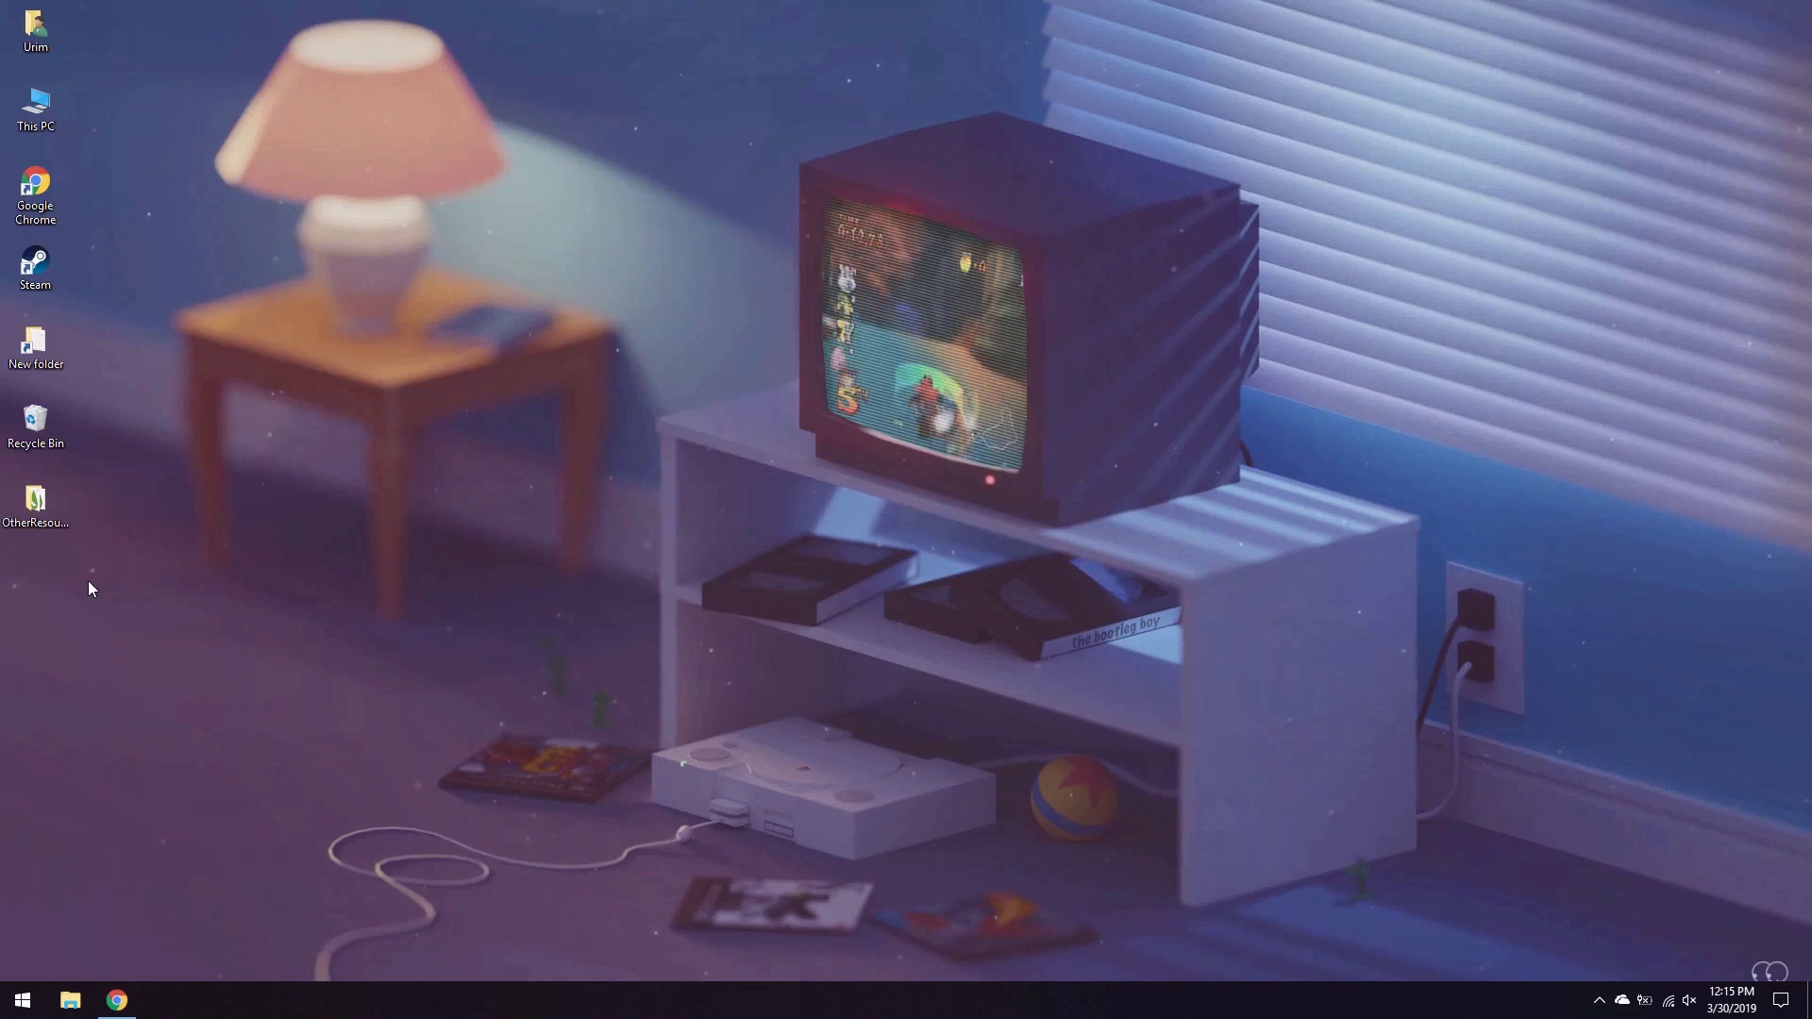
- Install the Custom HoneyComb and WallpaperChanger skin packages from the OtherResources folder on the desktop and close the folder
{"action": "double_click", "coordinate": [48, 523]}
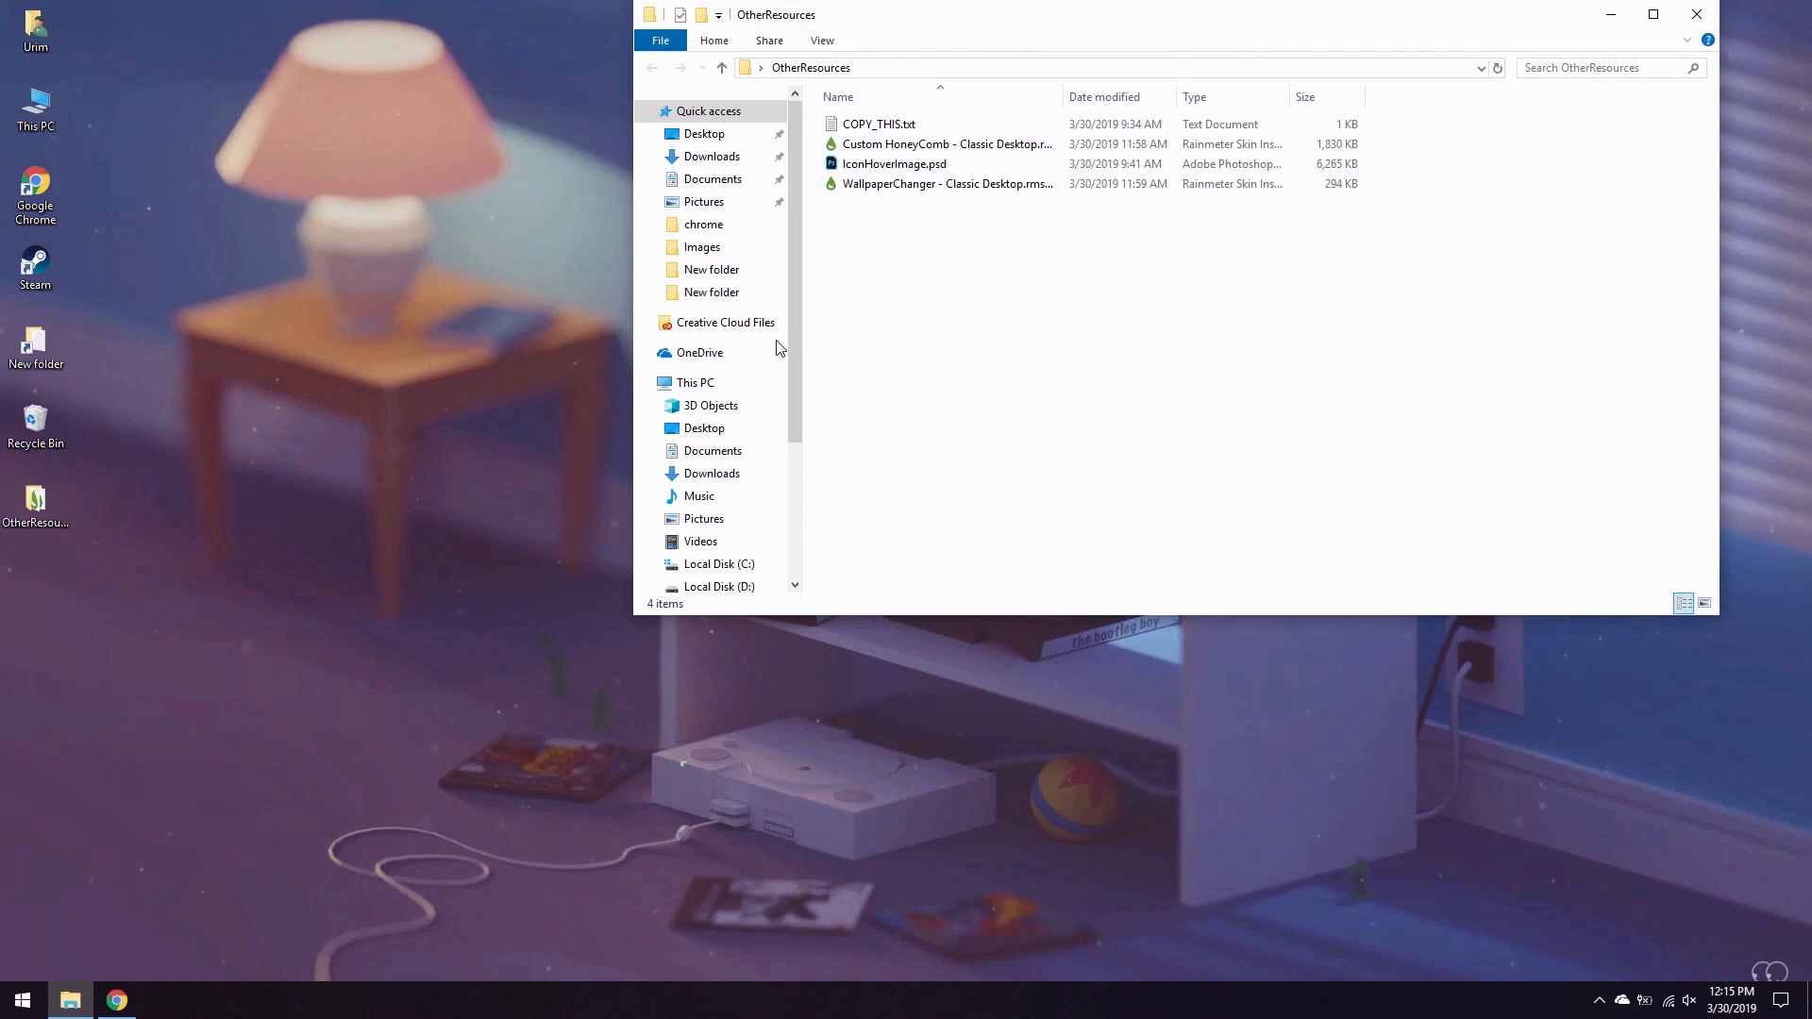
{"action": "double_click", "coordinate": [959, 147]}
{"action": "left_click", "coordinate": [967, 644]}
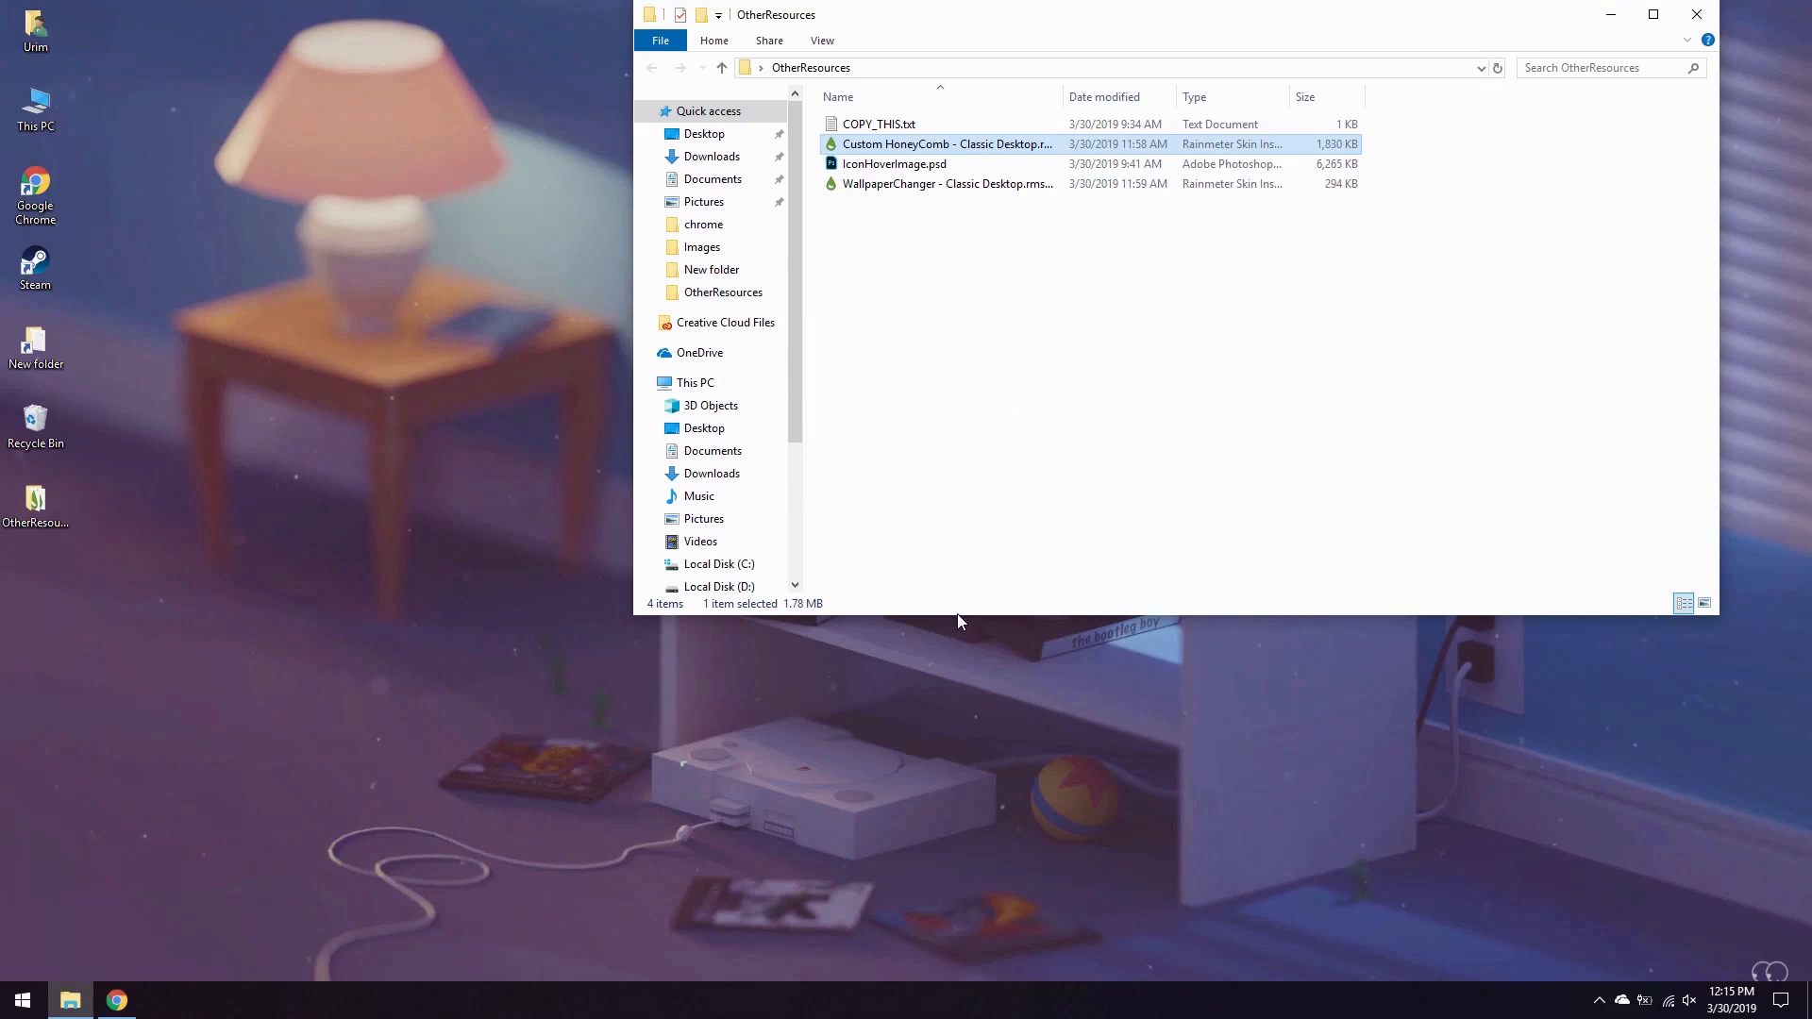
{"action": "double_click", "coordinate": [938, 183]}
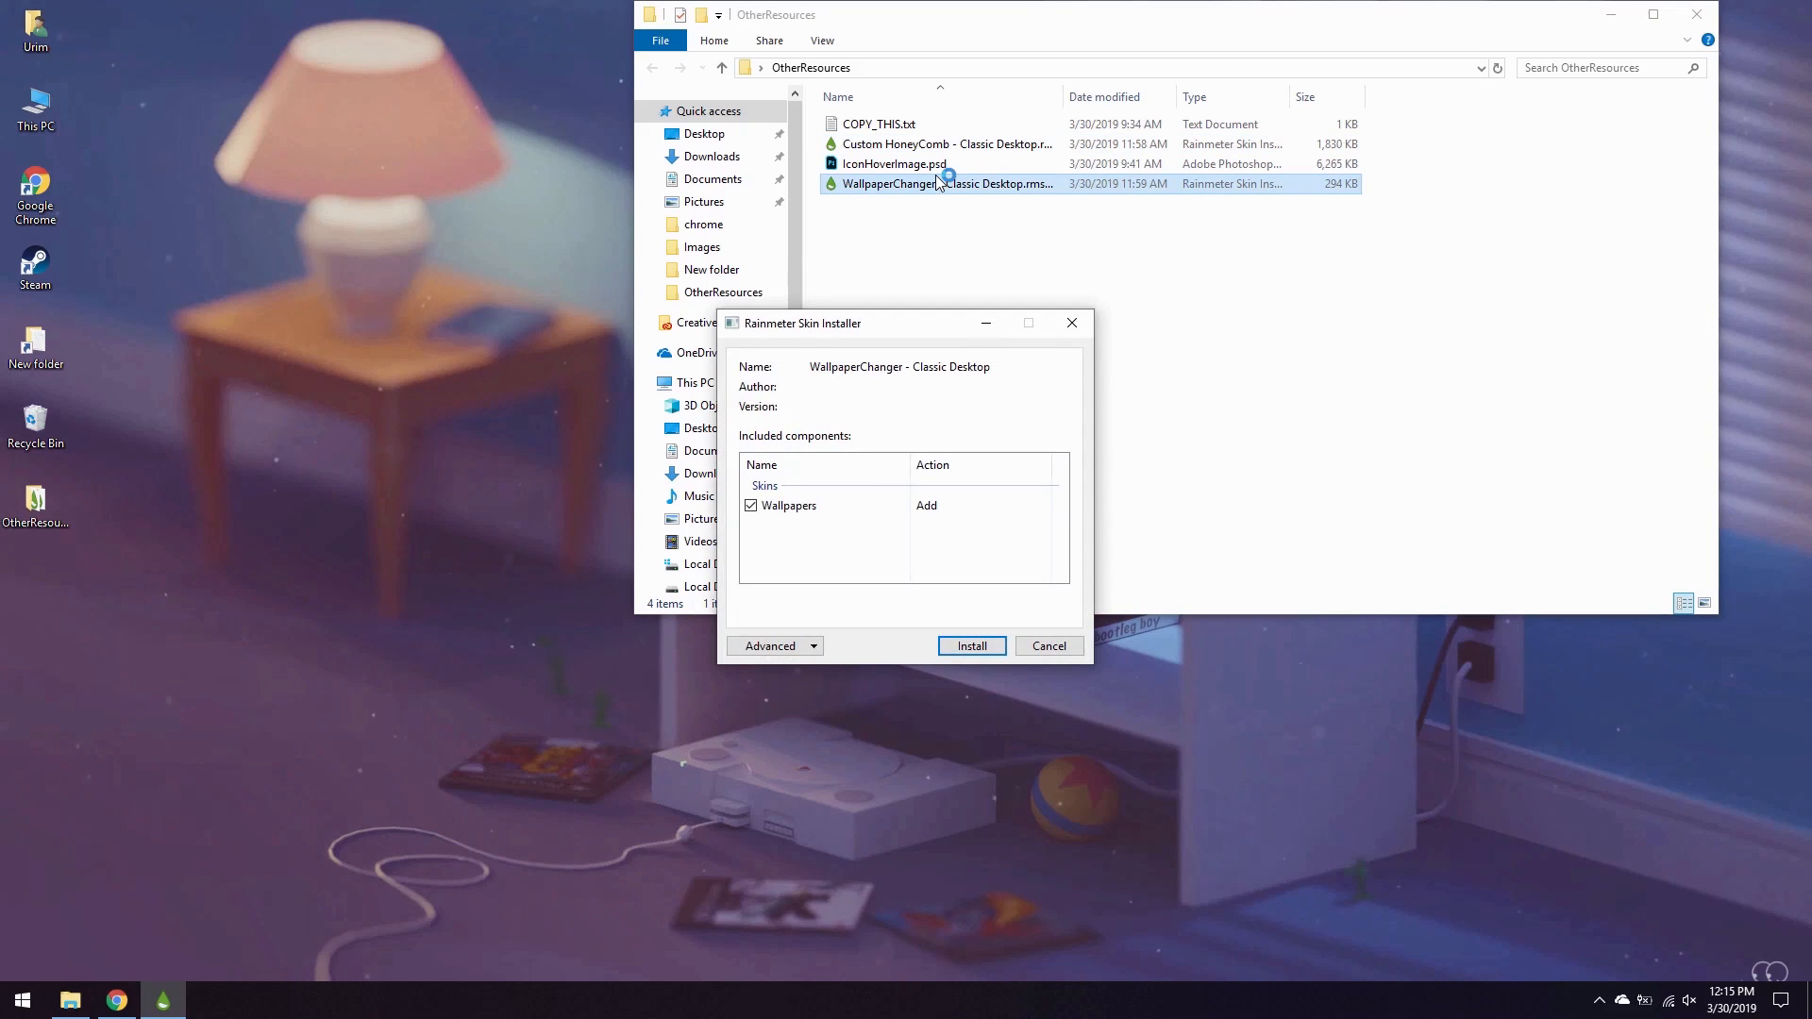
{"action": "left_click", "coordinate": [946, 648]}
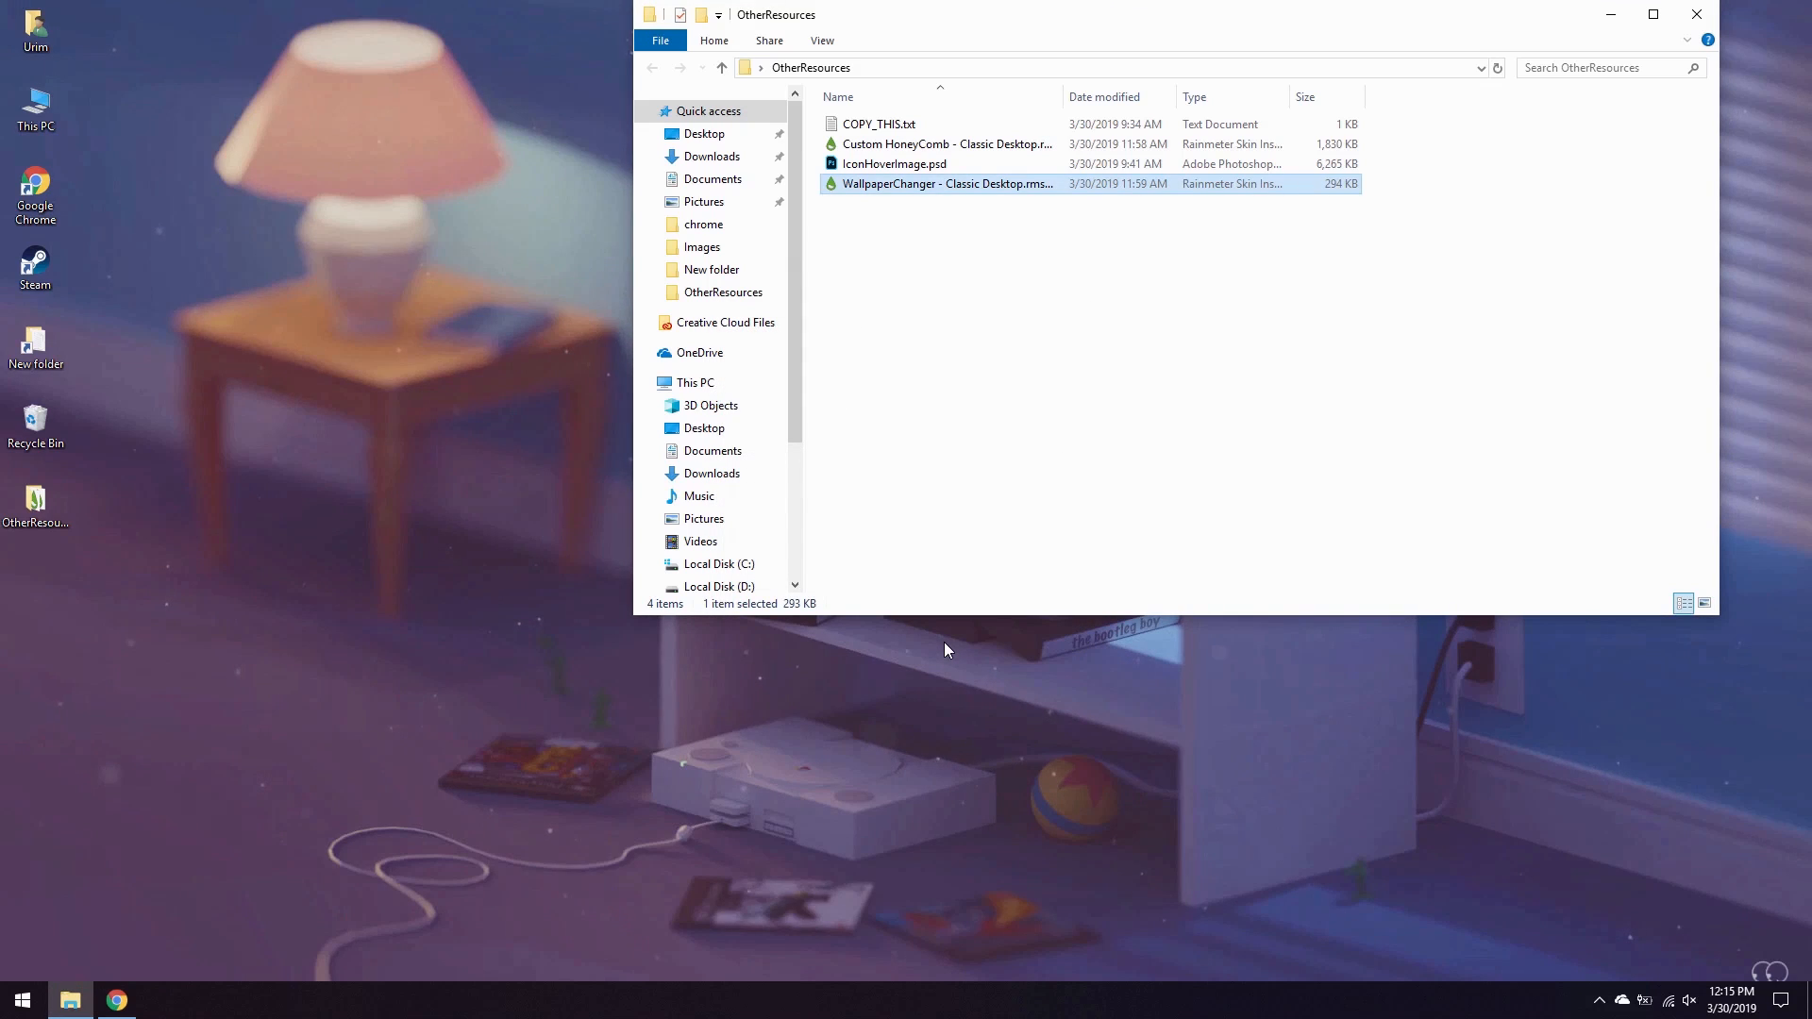
{"action": "left_click", "coordinate": [1691, 21]}
- Open the Rainmeter manager and load the chrome.ini skin from the Honeycomb collection
{"action": "left_click", "coordinate": [1599, 1001]}
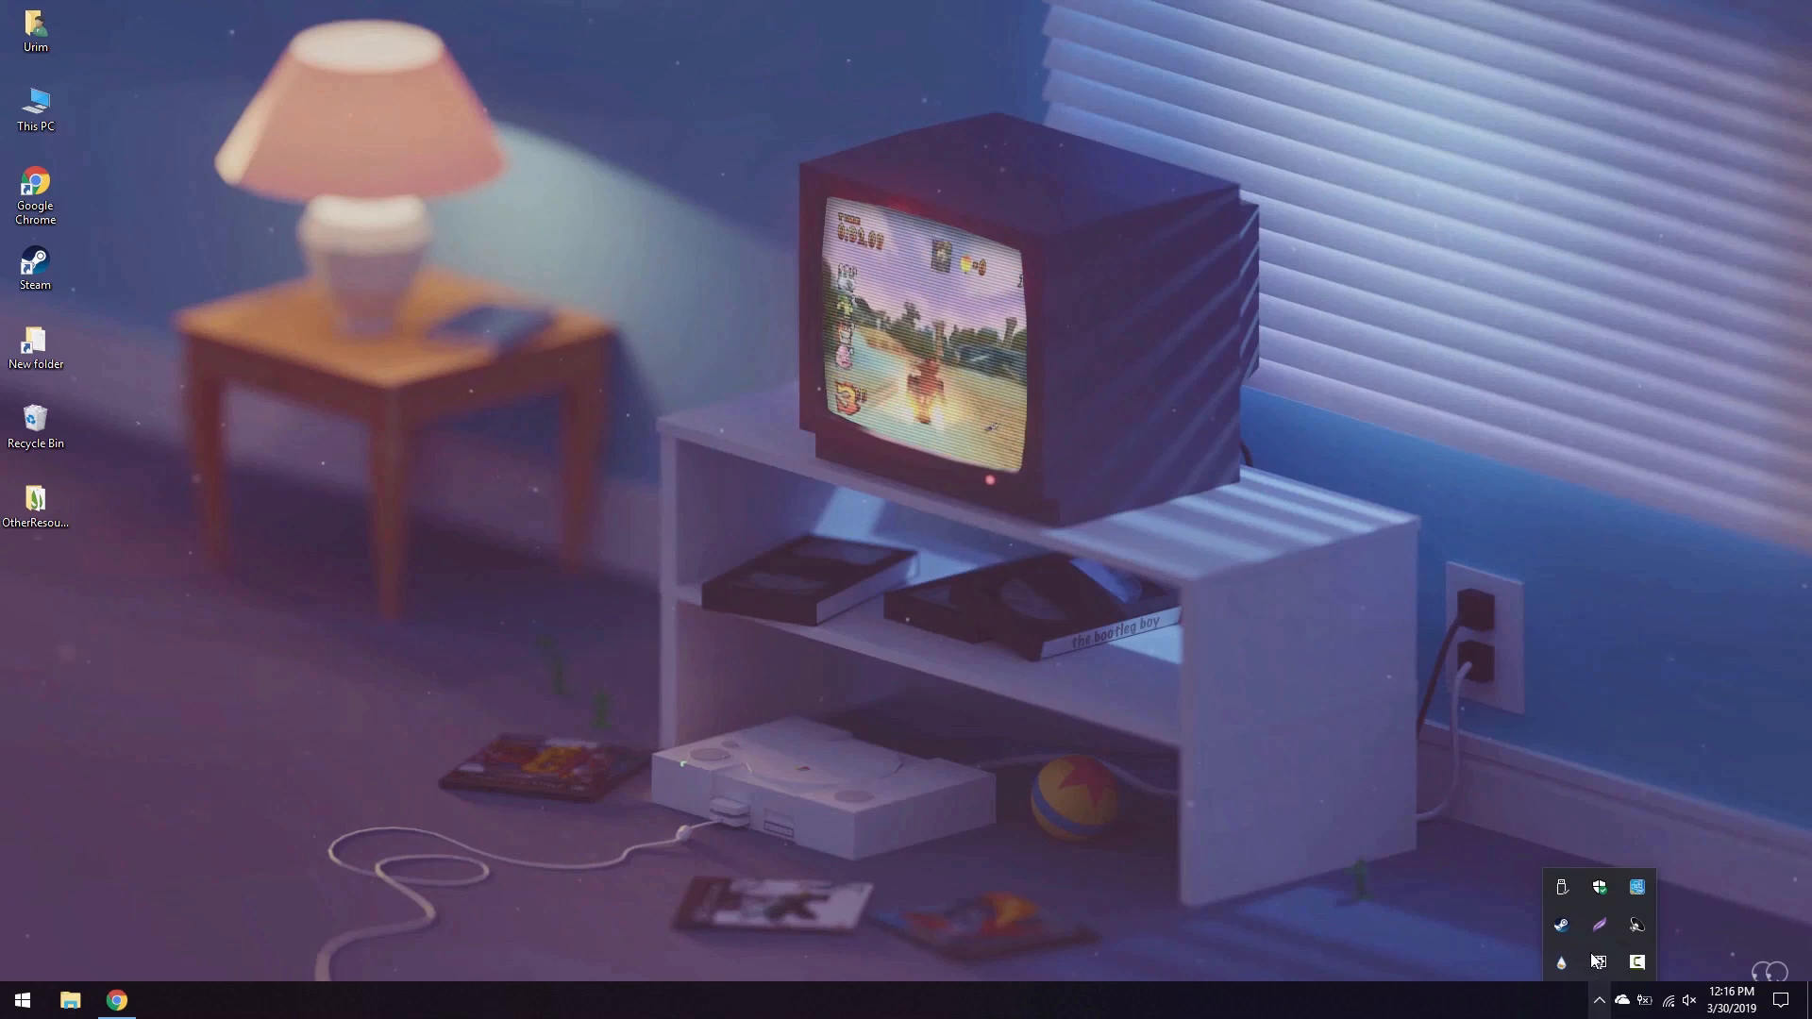
{"action": "left_click", "coordinate": [1570, 960]}
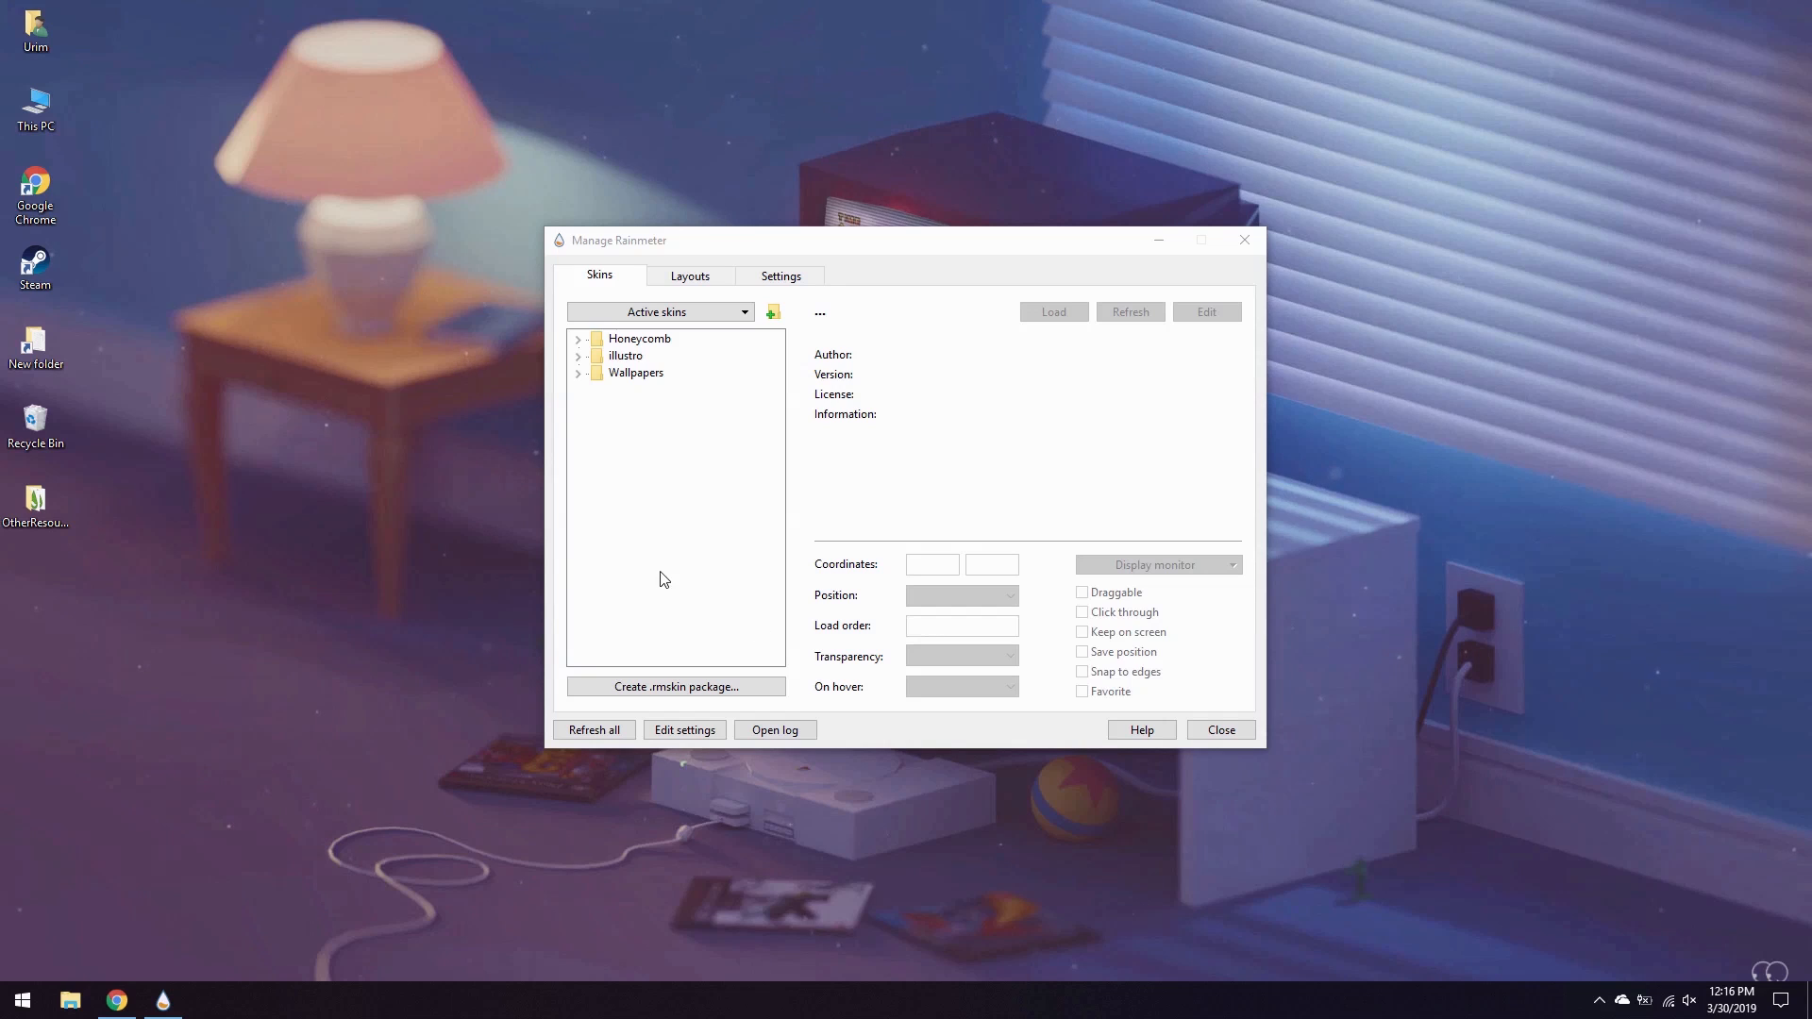
{"action": "left_click", "coordinate": [578, 341]}
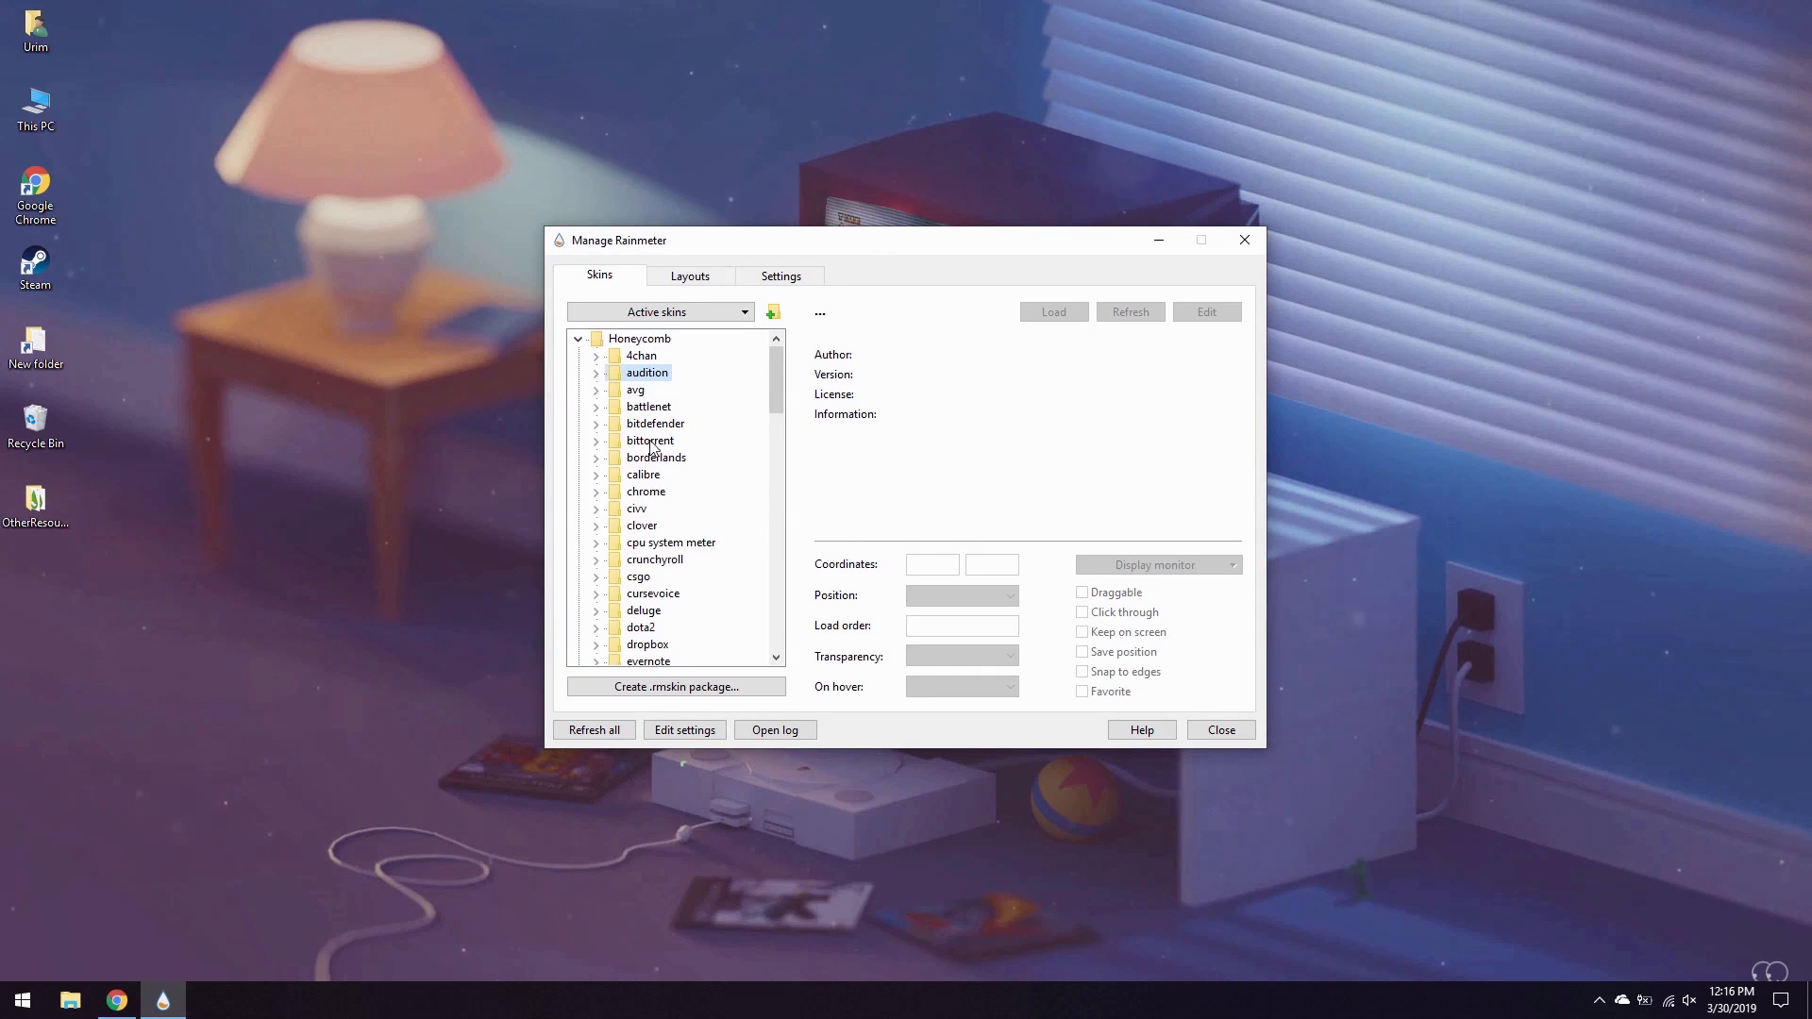
{"action": "scroll", "coordinate": [637, 630], "scroll_direction": "down", "scroll_amount": 3}
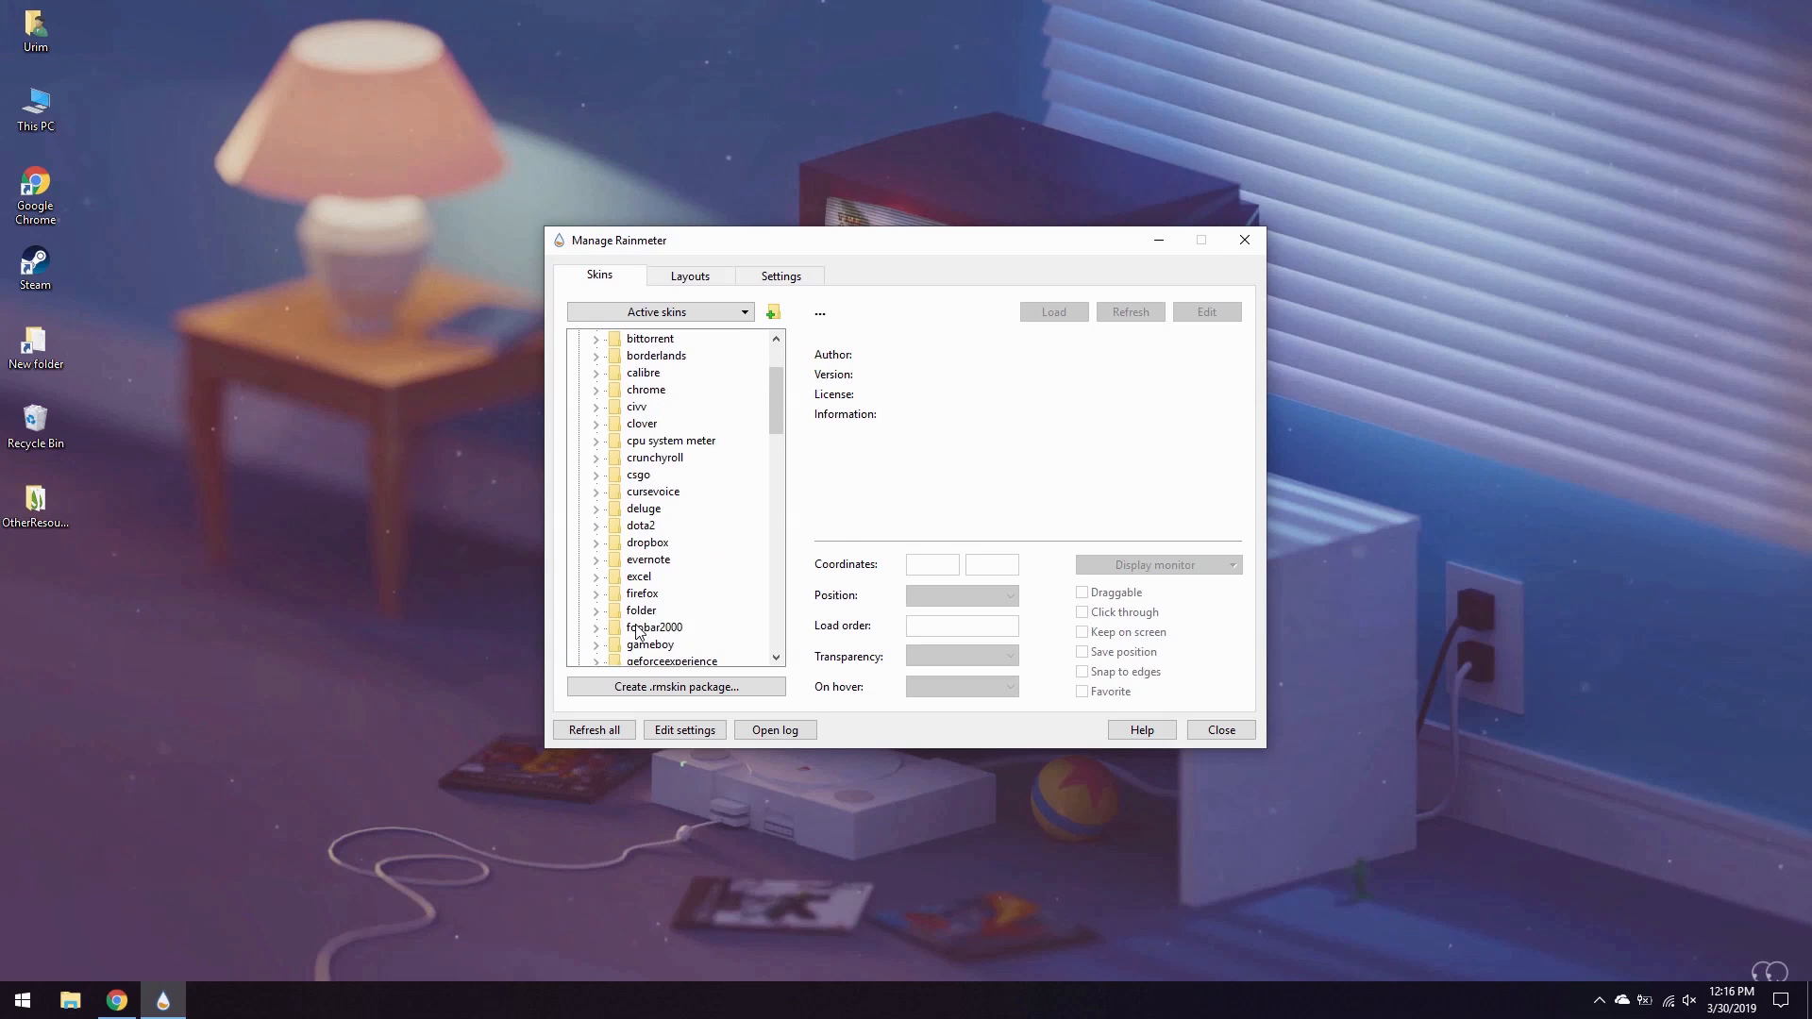
{"action": "type", "text": "ch"}
{"action": "left_click", "coordinate": [597, 355]}
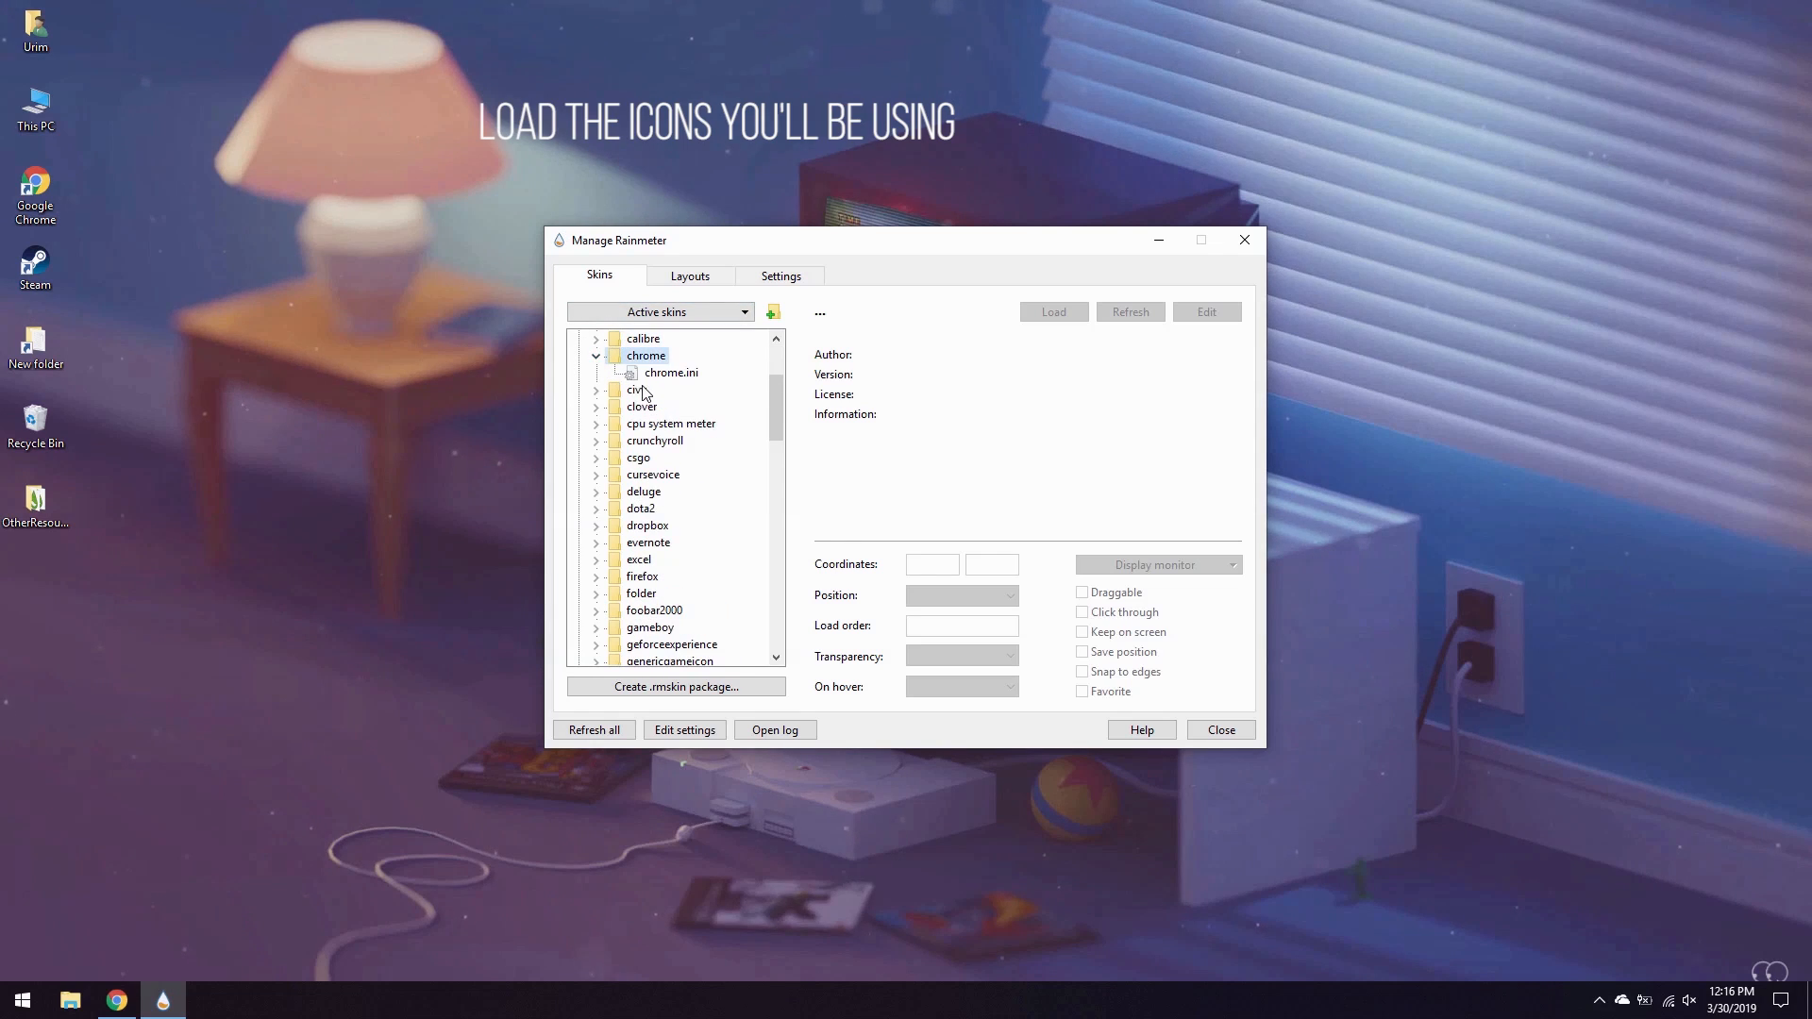
{"action": "double_click", "coordinate": [671, 372]}
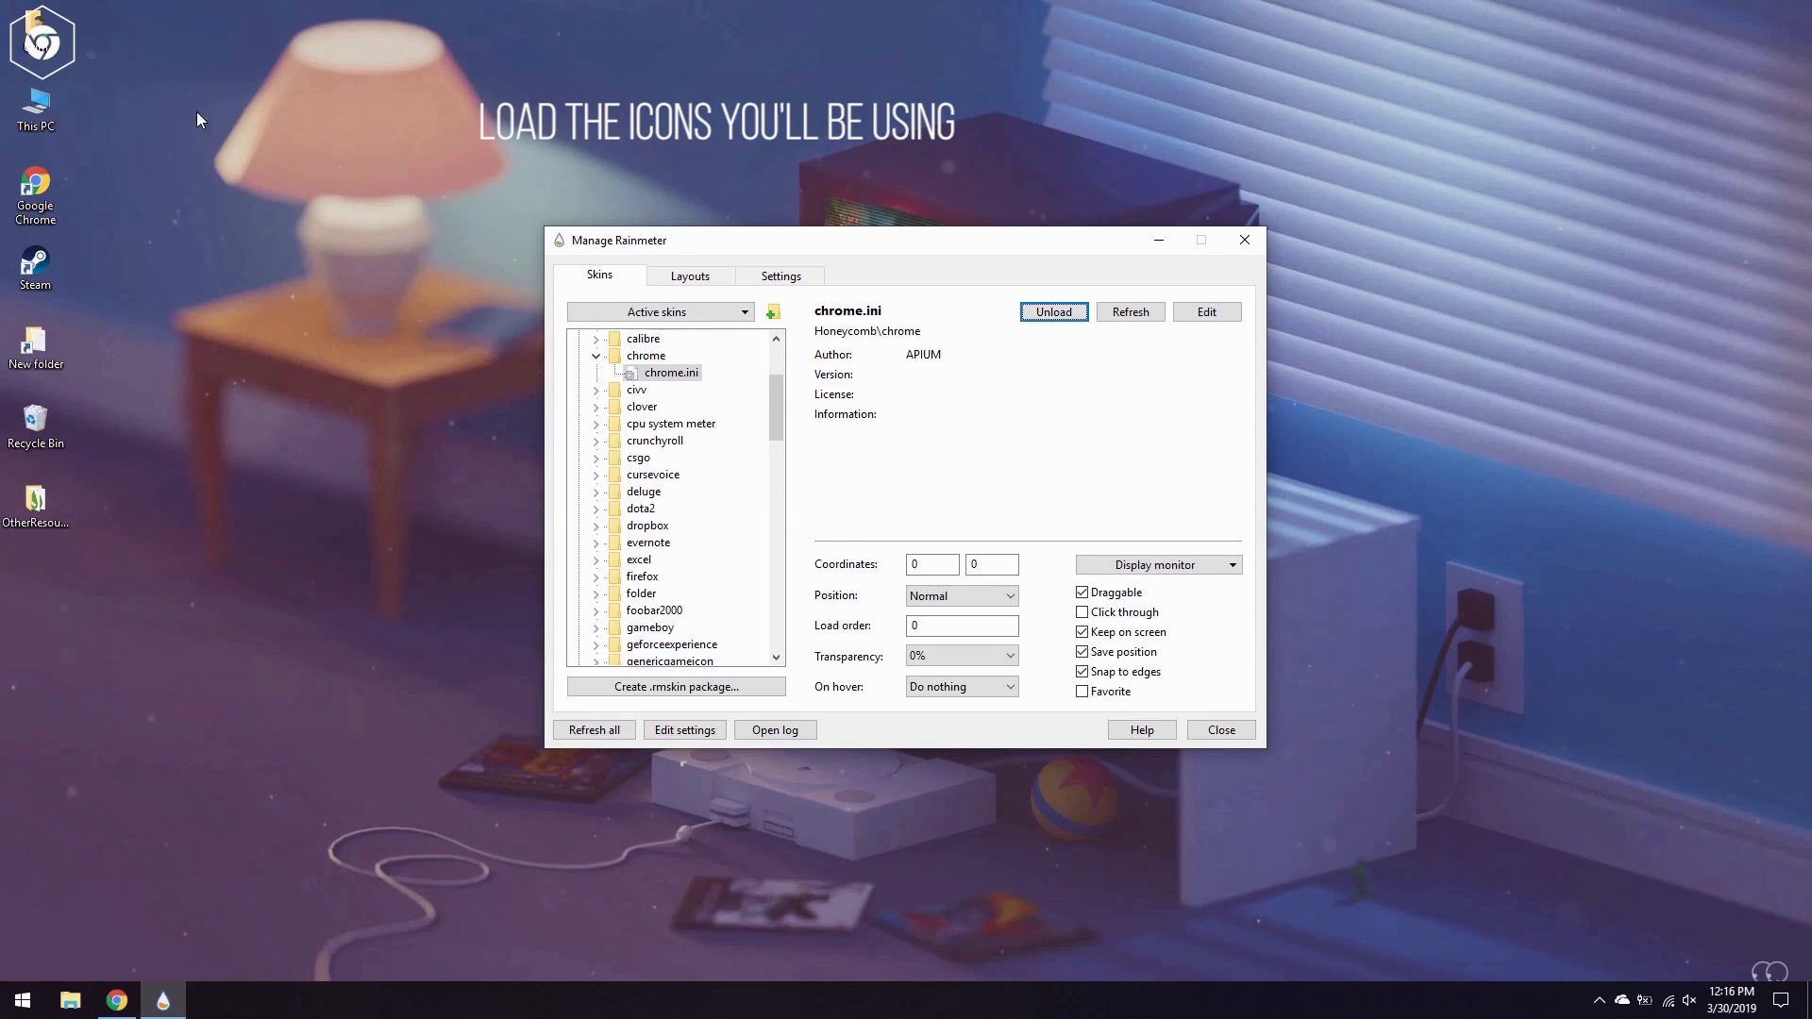
- Move the Chrome honeycomb icon to about coordinates 190, 533 on the desktop and collapse its skin folder
{"action": "left_click_drag", "start_coordinate": [73, 44], "coordinate": [129, 113]}
{"action": "left_click_drag", "start_coordinate": [317, 368], "coordinate": [236, 549]}
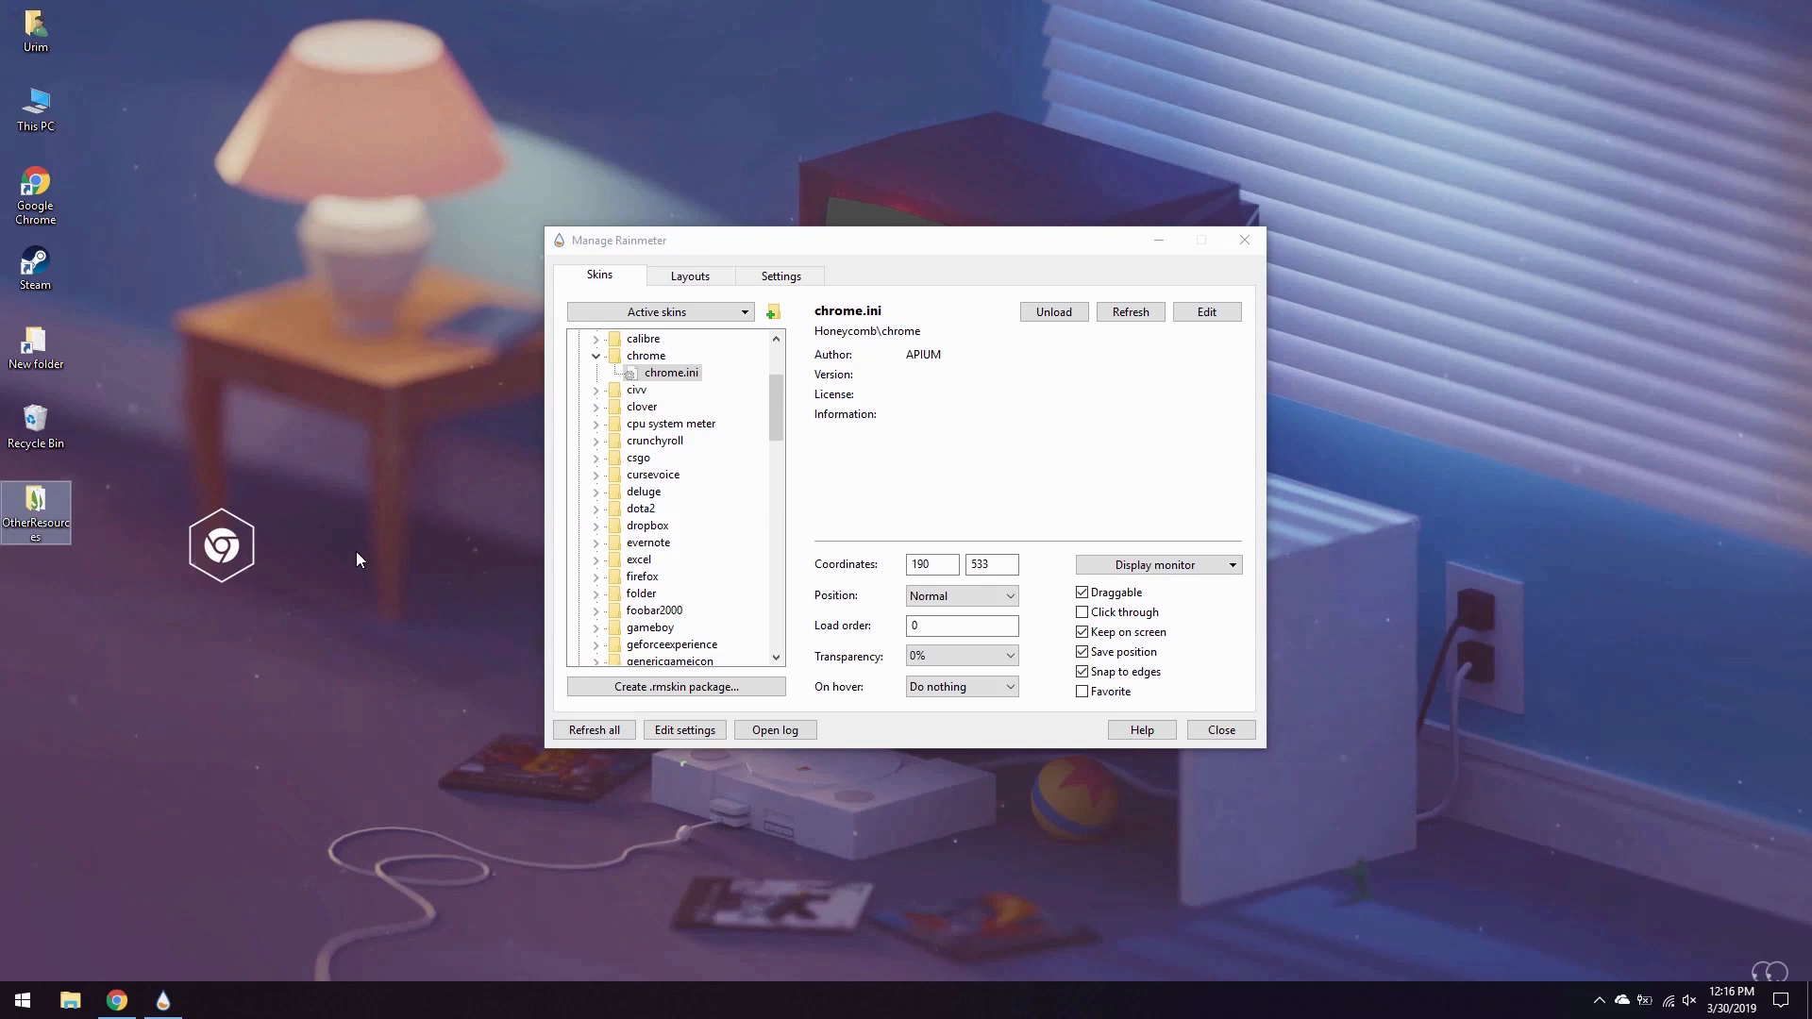
{"action": "left_click", "coordinate": [604, 358]}
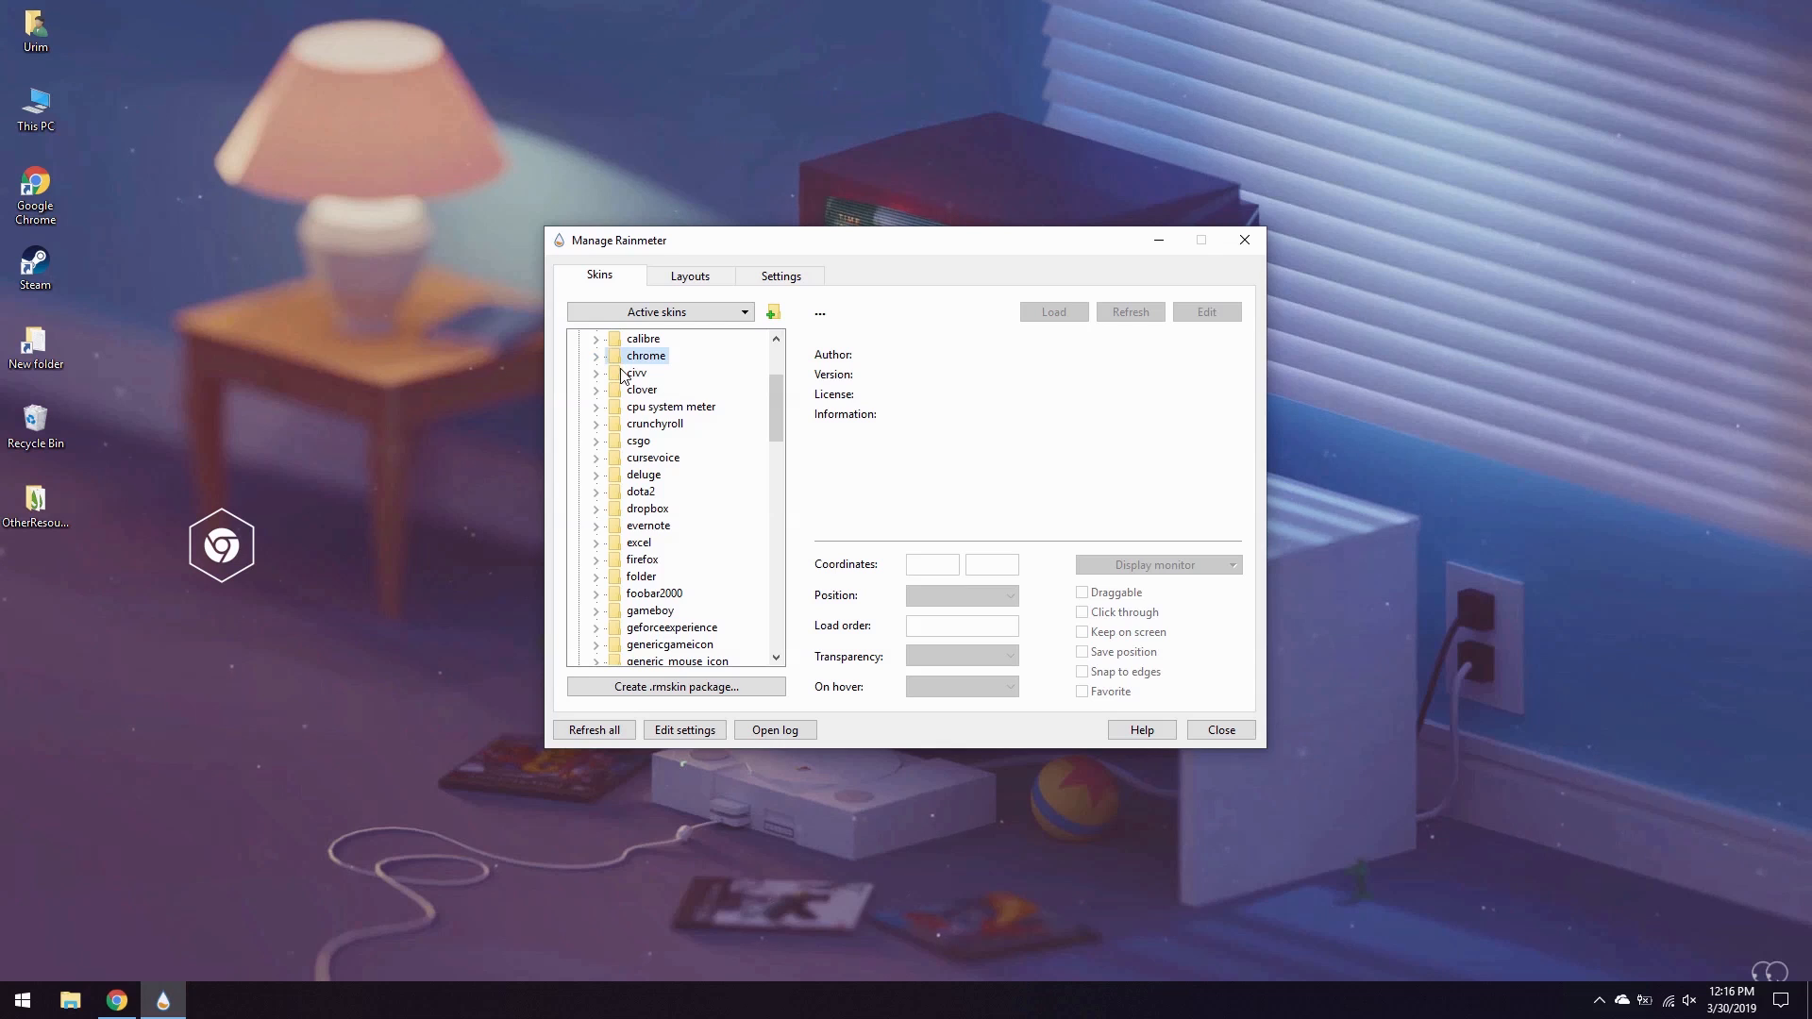
- Load the Honeycomb premiere and photoshop skins and arrange their icons side by side beneath the Chrome icon
{"action": "scroll", "coordinate": [666, 428], "scroll_direction": "down", "scroll_amount": 9}
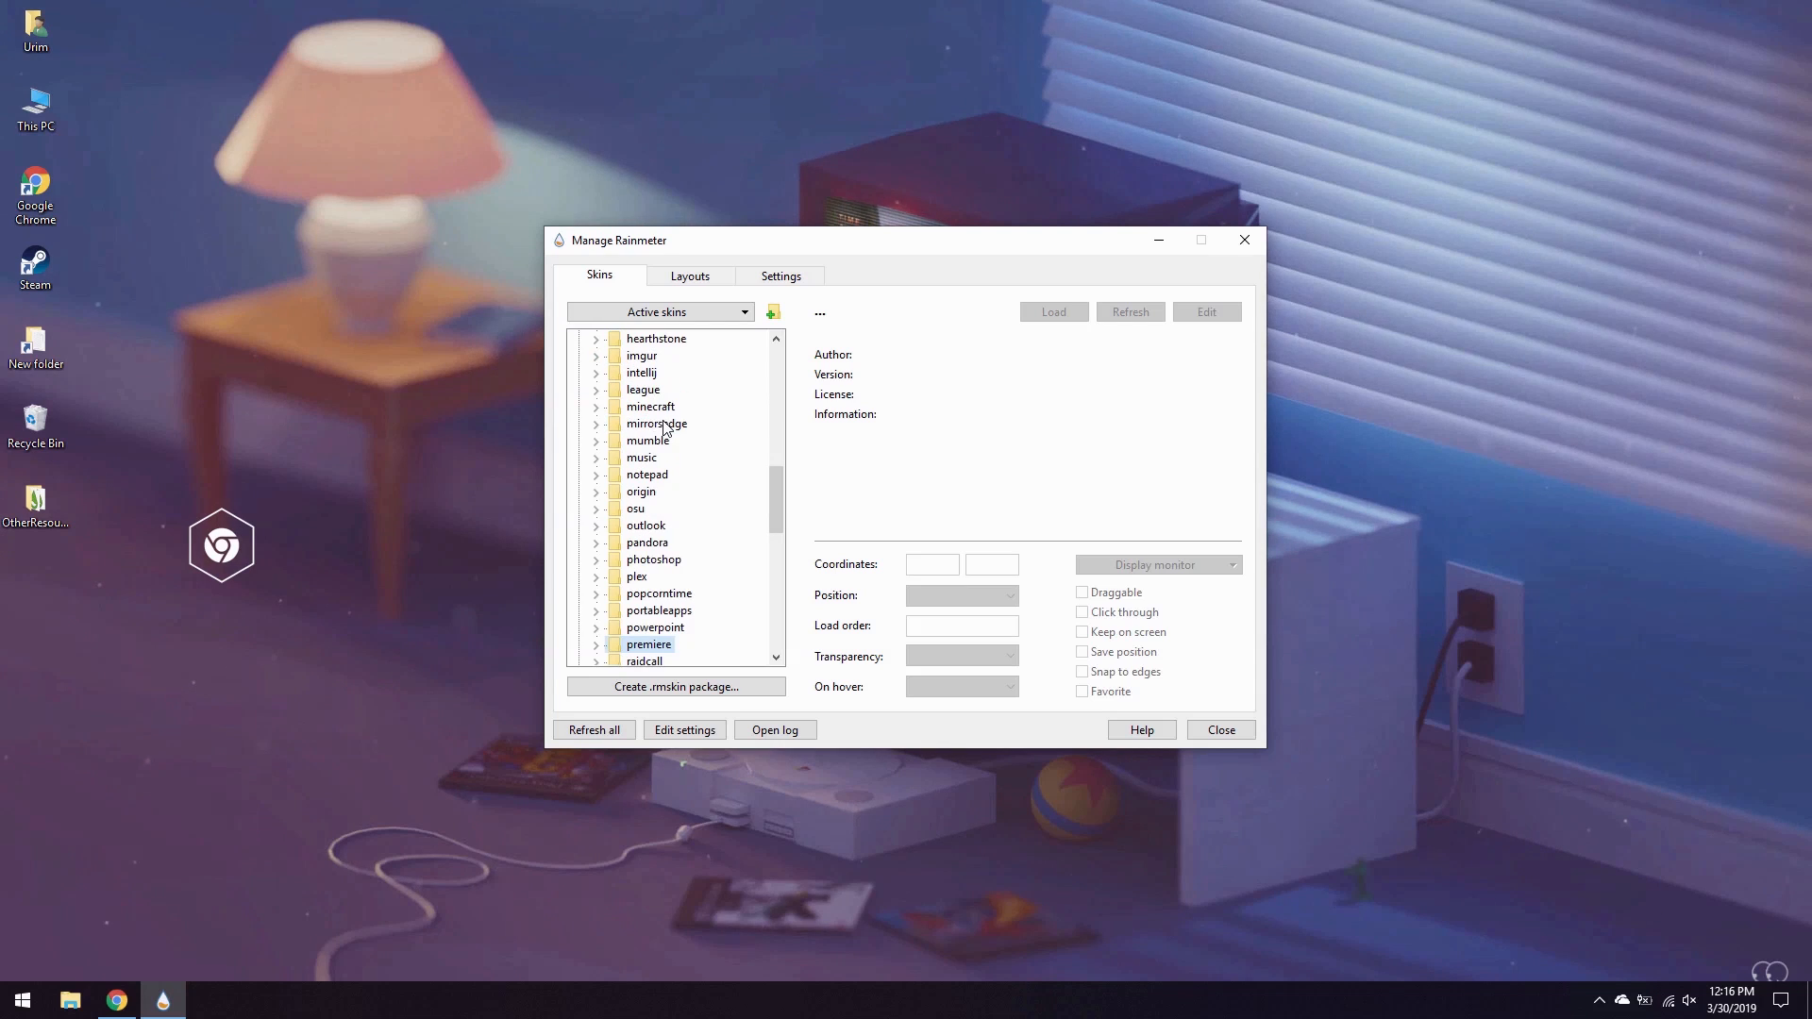
{"action": "double_click", "coordinate": [607, 651]}
{"action": "left_click", "coordinate": [651, 644]}
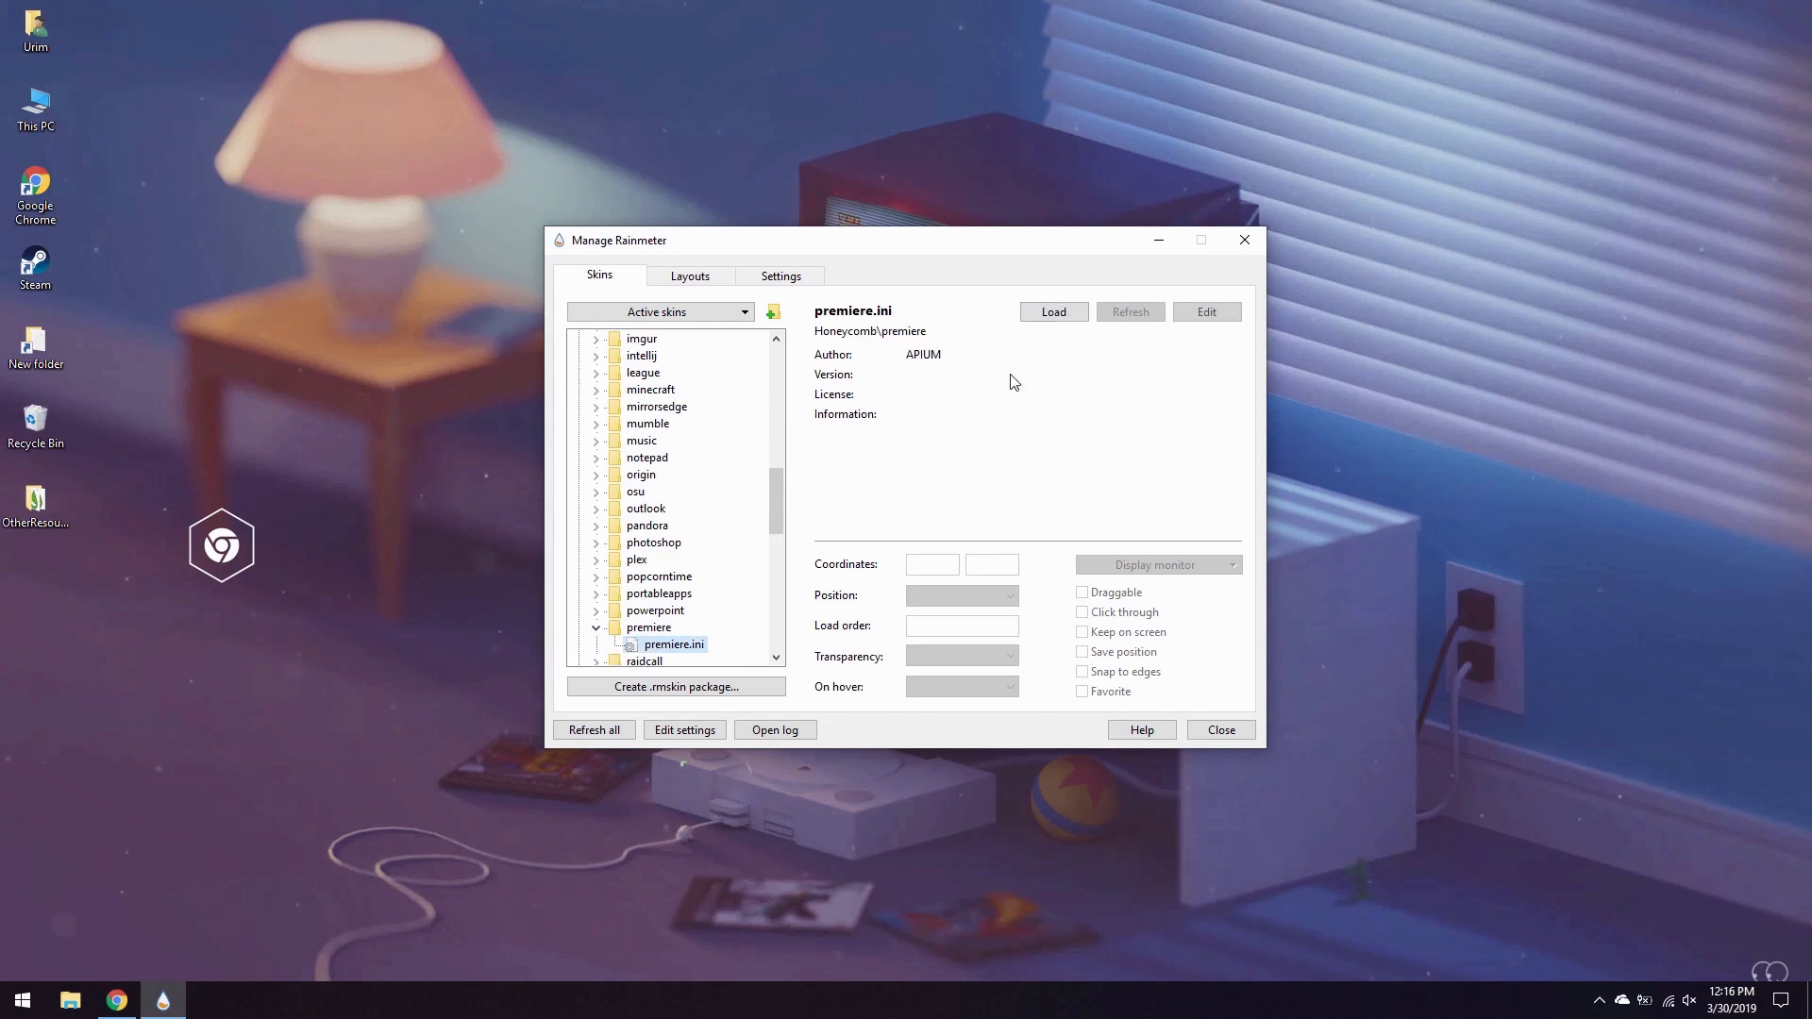
{"action": "left_click", "coordinate": [1055, 311]}
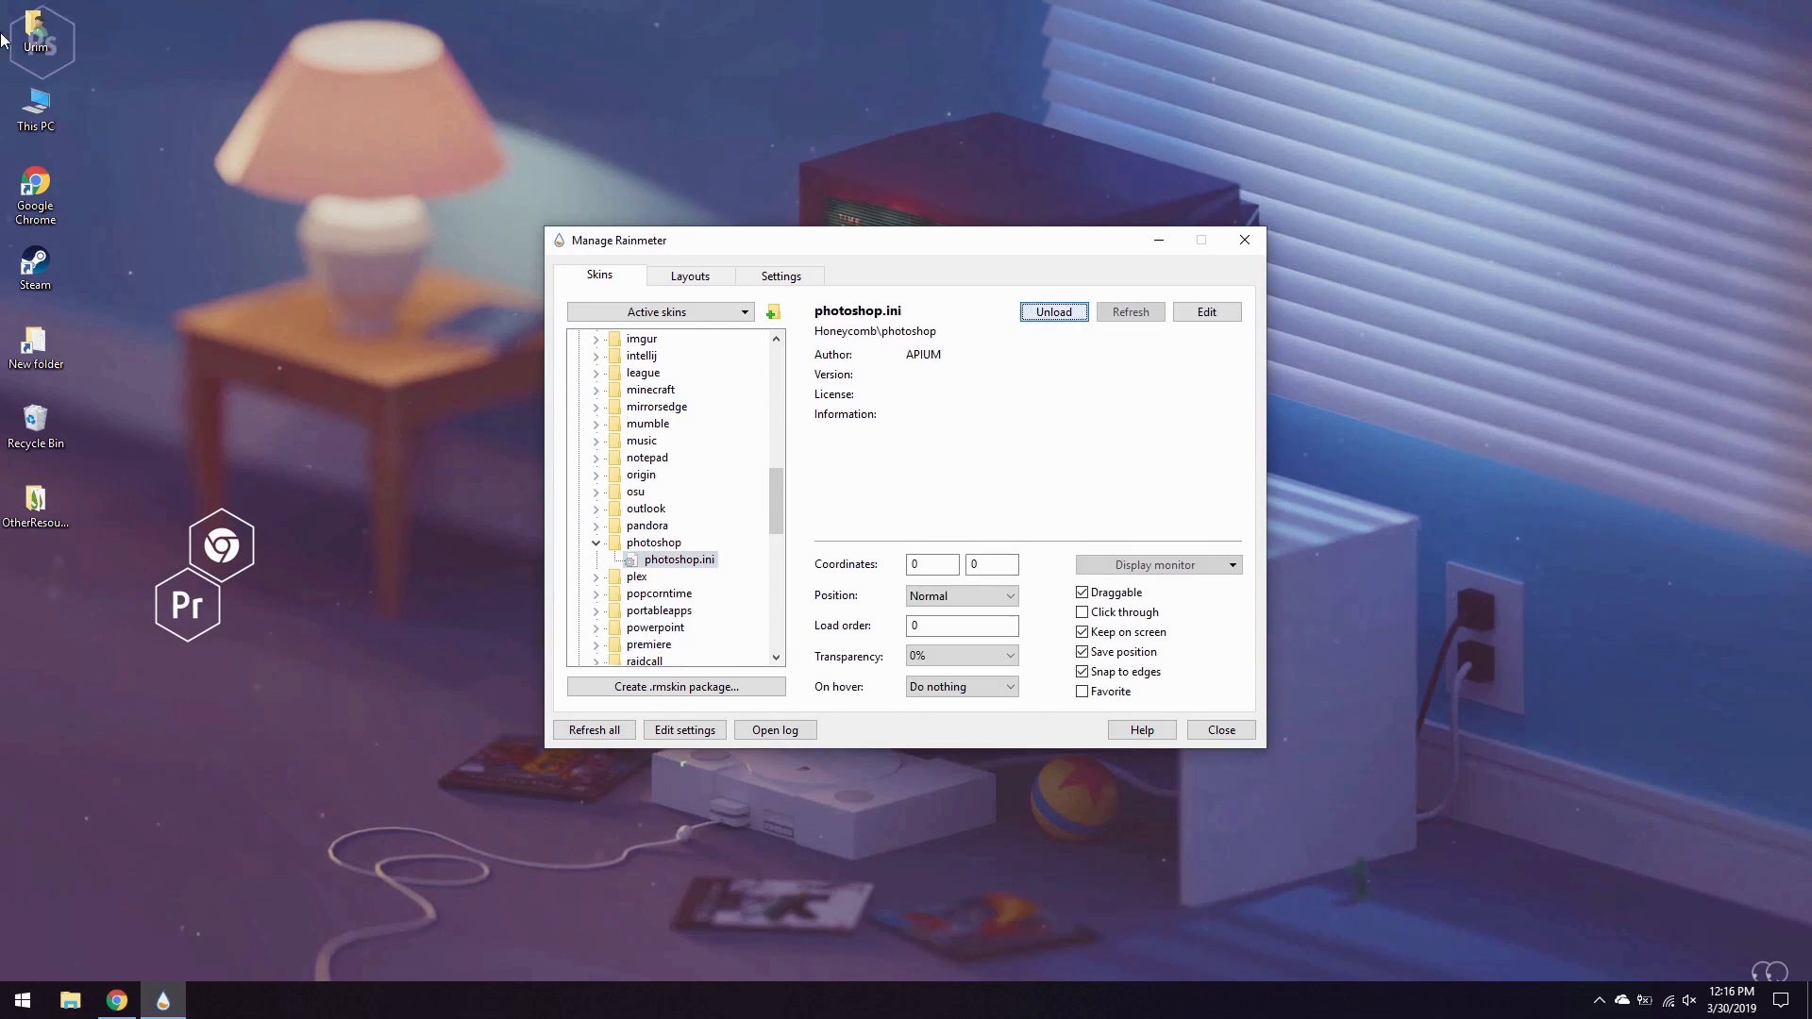
{"action": "left_click_drag", "start_coordinate": [38, 42], "coordinate": [255, 606]}
{"action": "left_click", "coordinate": [595, 542]}
- Load the Honeycomb folder.ini skin and place its icon diagonally below and left of the Premiere icon
{"action": "scroll", "coordinate": [604, 453], "scroll_direction": "up", "scroll_amount": 5}
{"action": "left_click", "coordinate": [596, 356]}
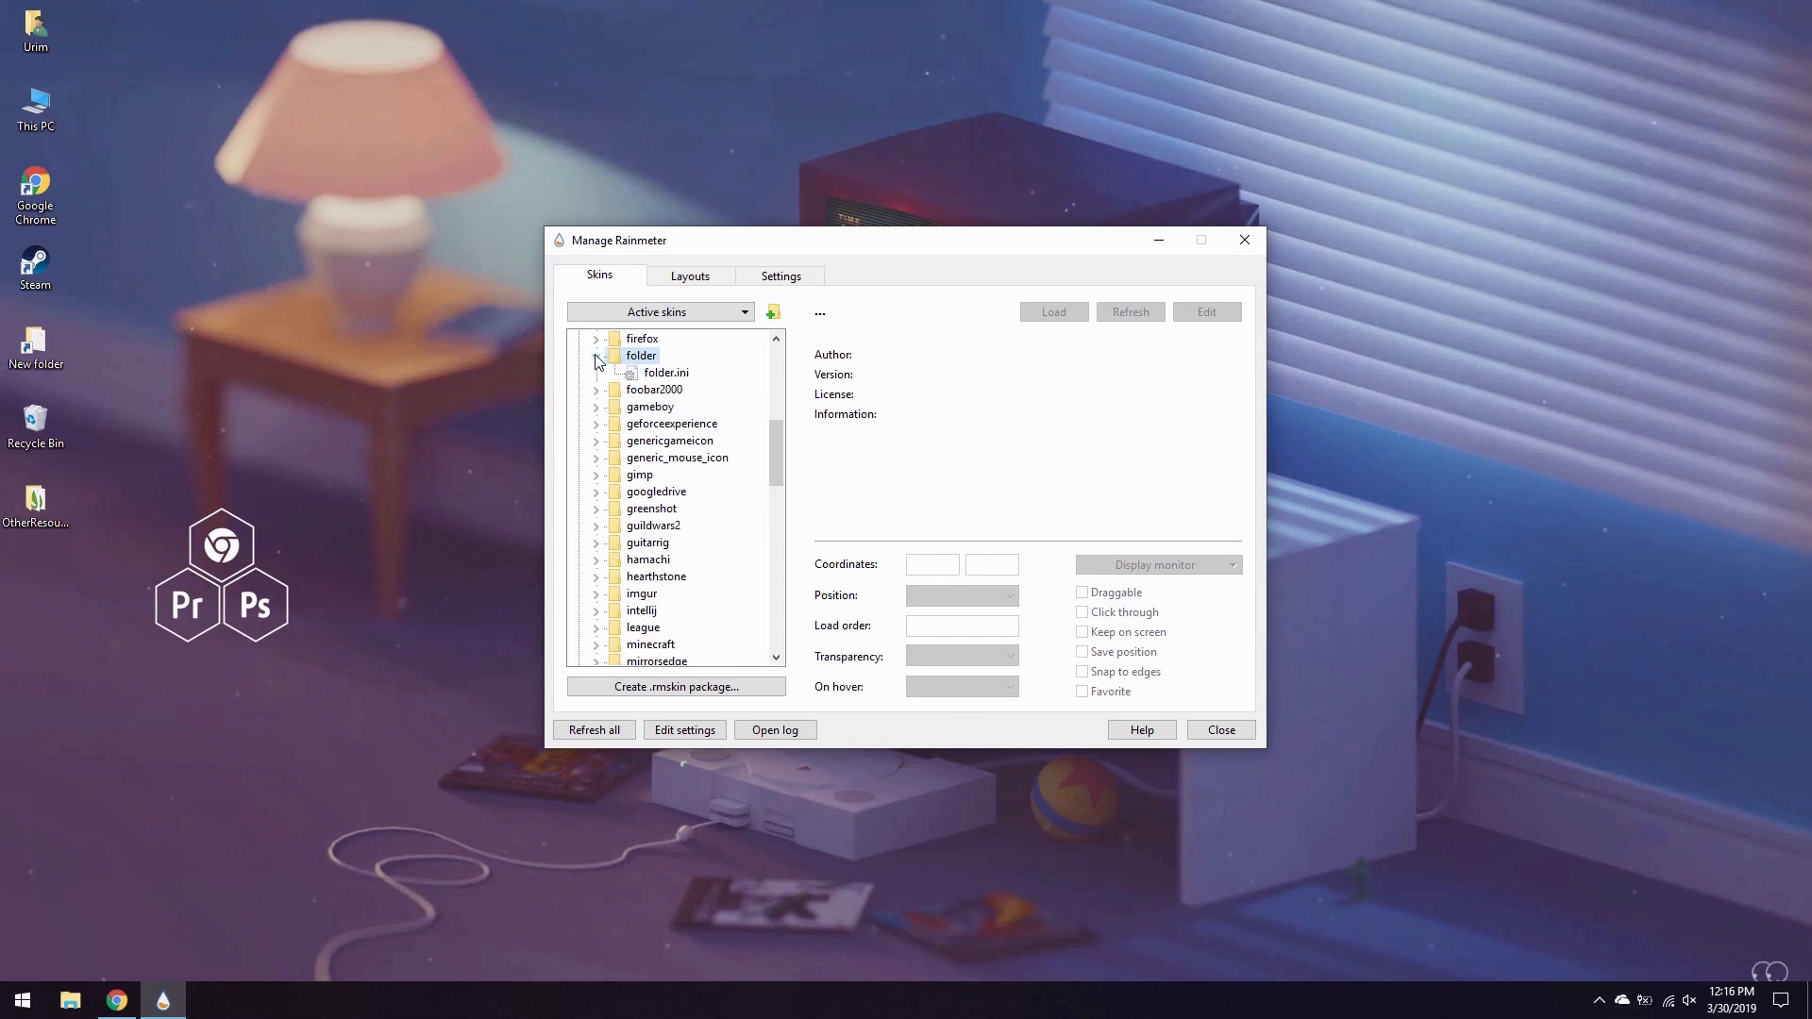
{"action": "left_click", "coordinate": [660, 372]}
{"action": "left_click", "coordinate": [1055, 311]}
{"action": "left_click_drag", "start_coordinate": [38, 42], "coordinate": [153, 666]}
{"action": "left_click", "coordinate": [596, 356]}
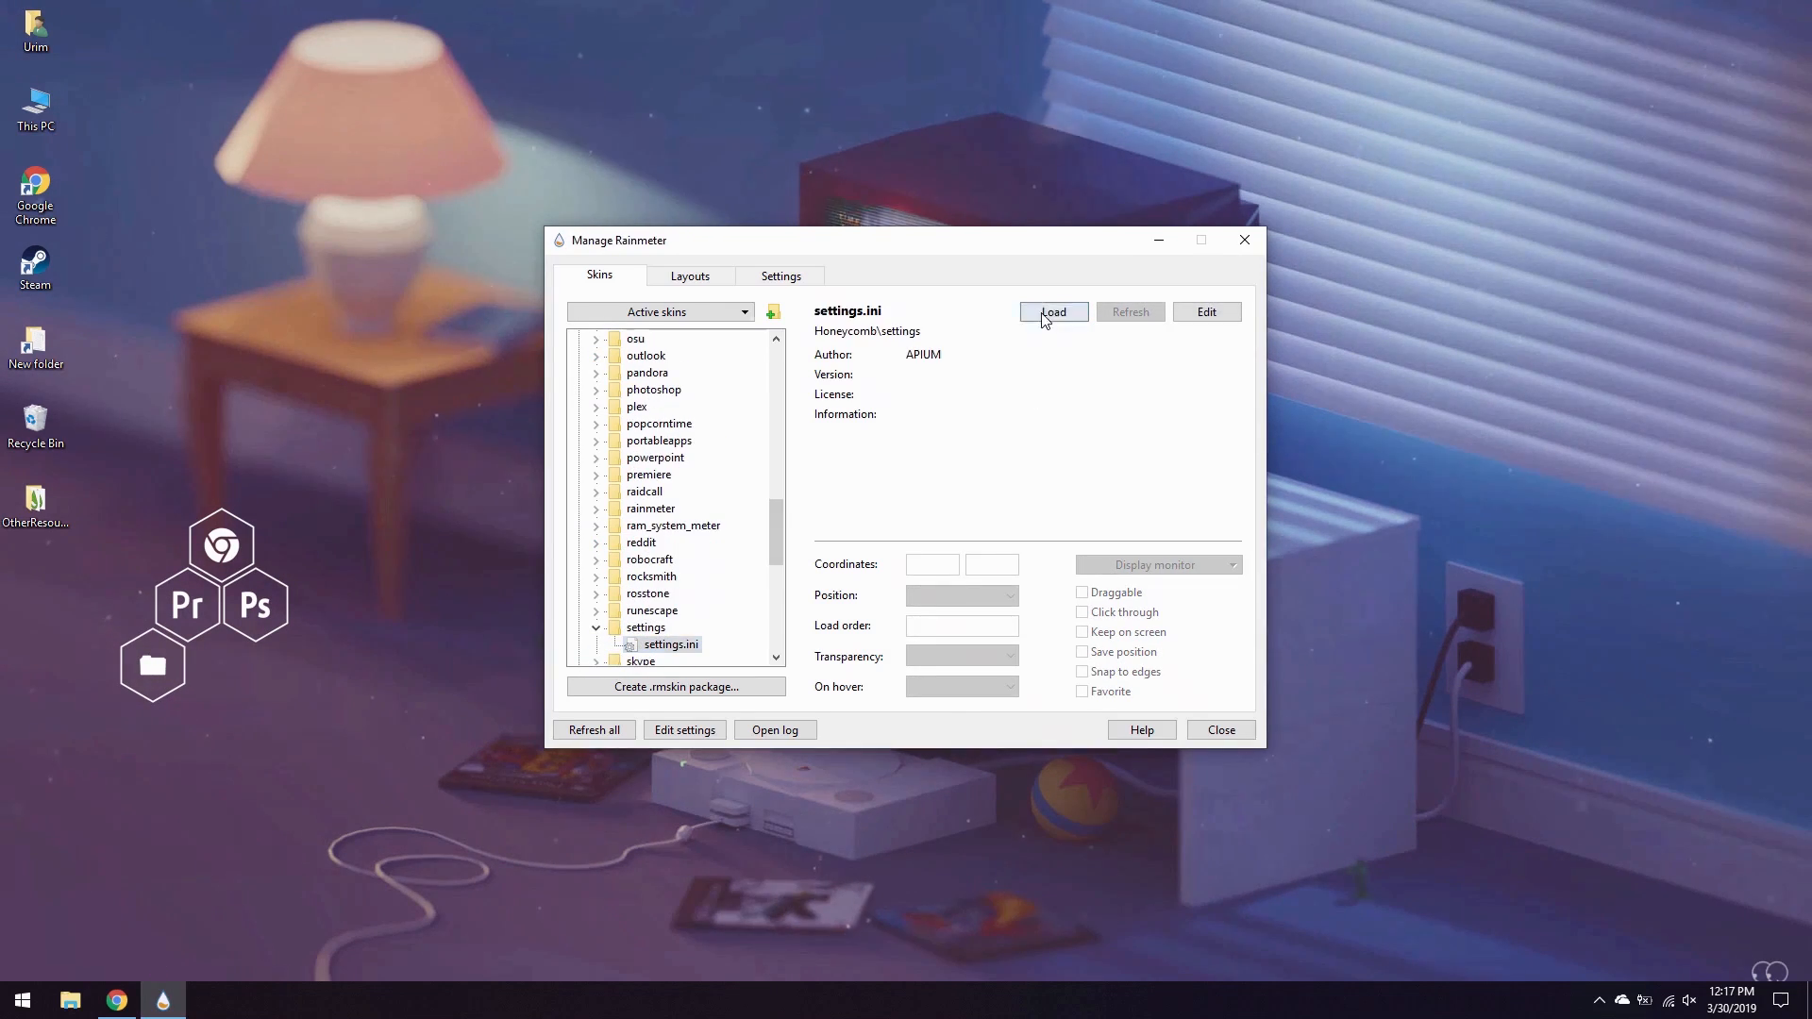
- Load the settings.ini skin from the Honeycomb collection
{"action": "left_click", "coordinate": [1054, 312]}
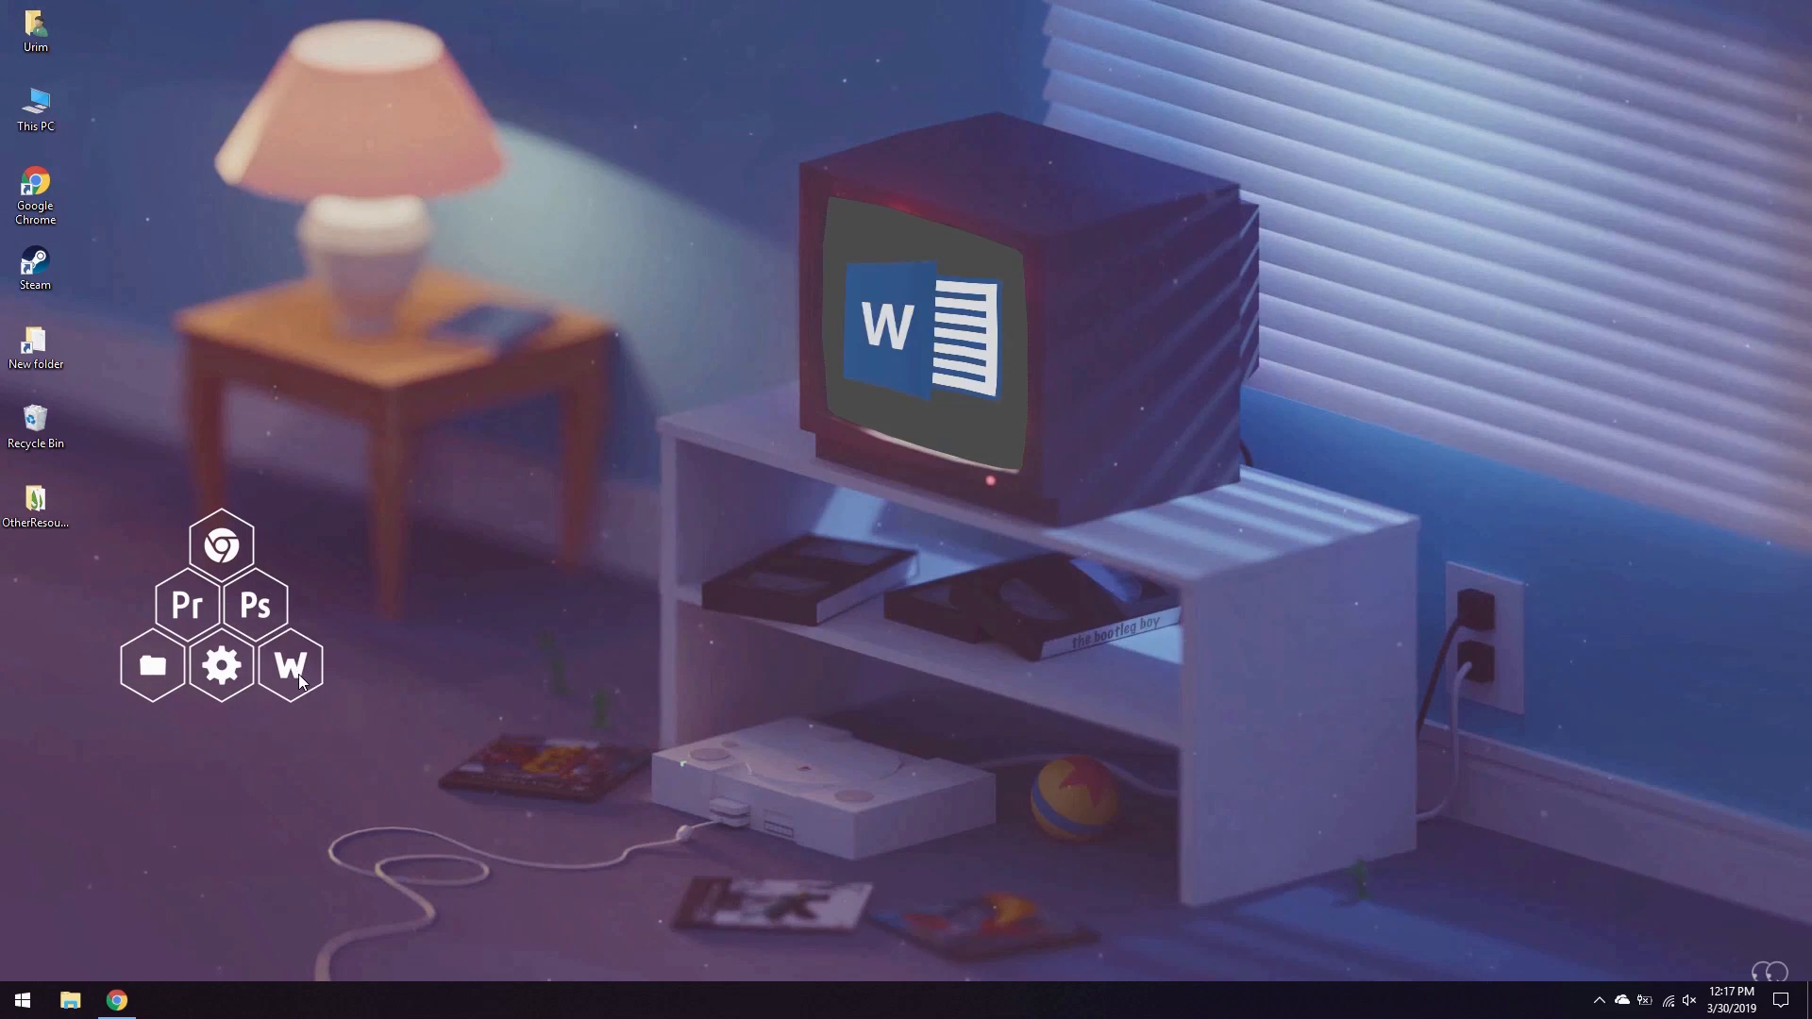
- Set the position of the Chrome and Premiere honeycomb skins to On desktop
{"action": "right_click", "coordinate": [227, 546]}
{"action": "mouse_move", "coordinate": [316, 633]}
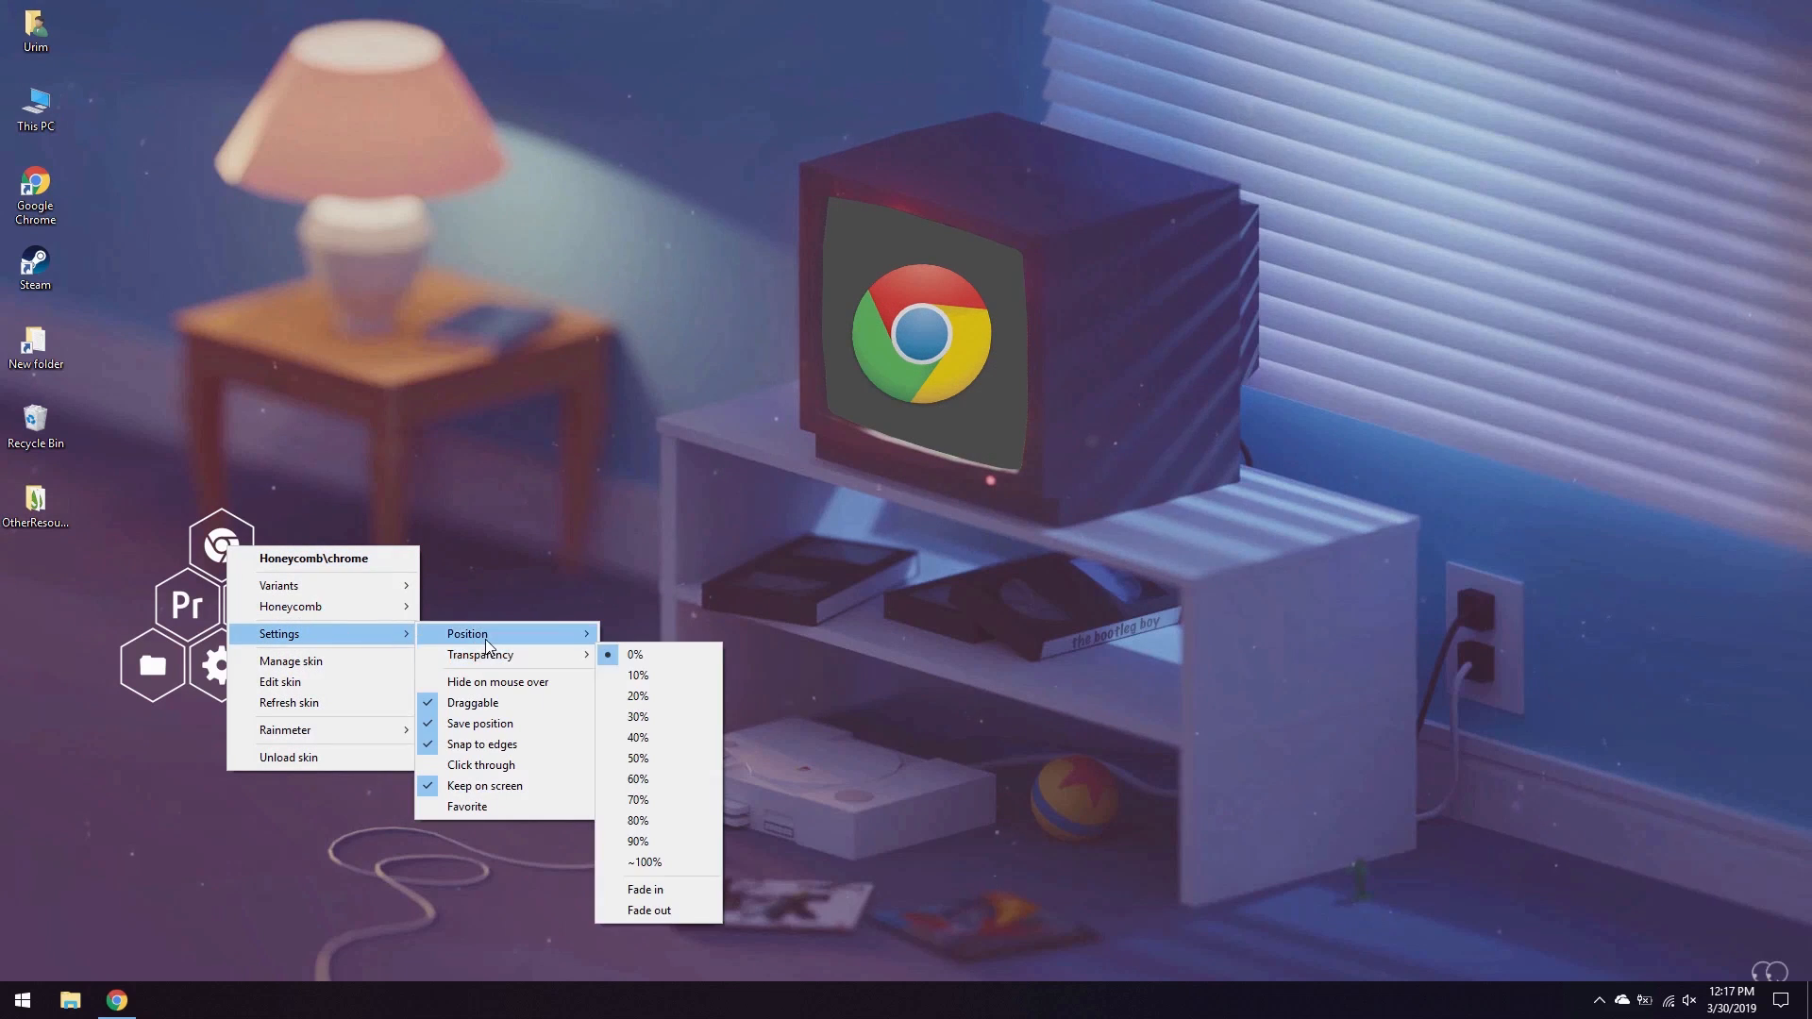
{"action": "mouse_move", "coordinate": [484, 642]}
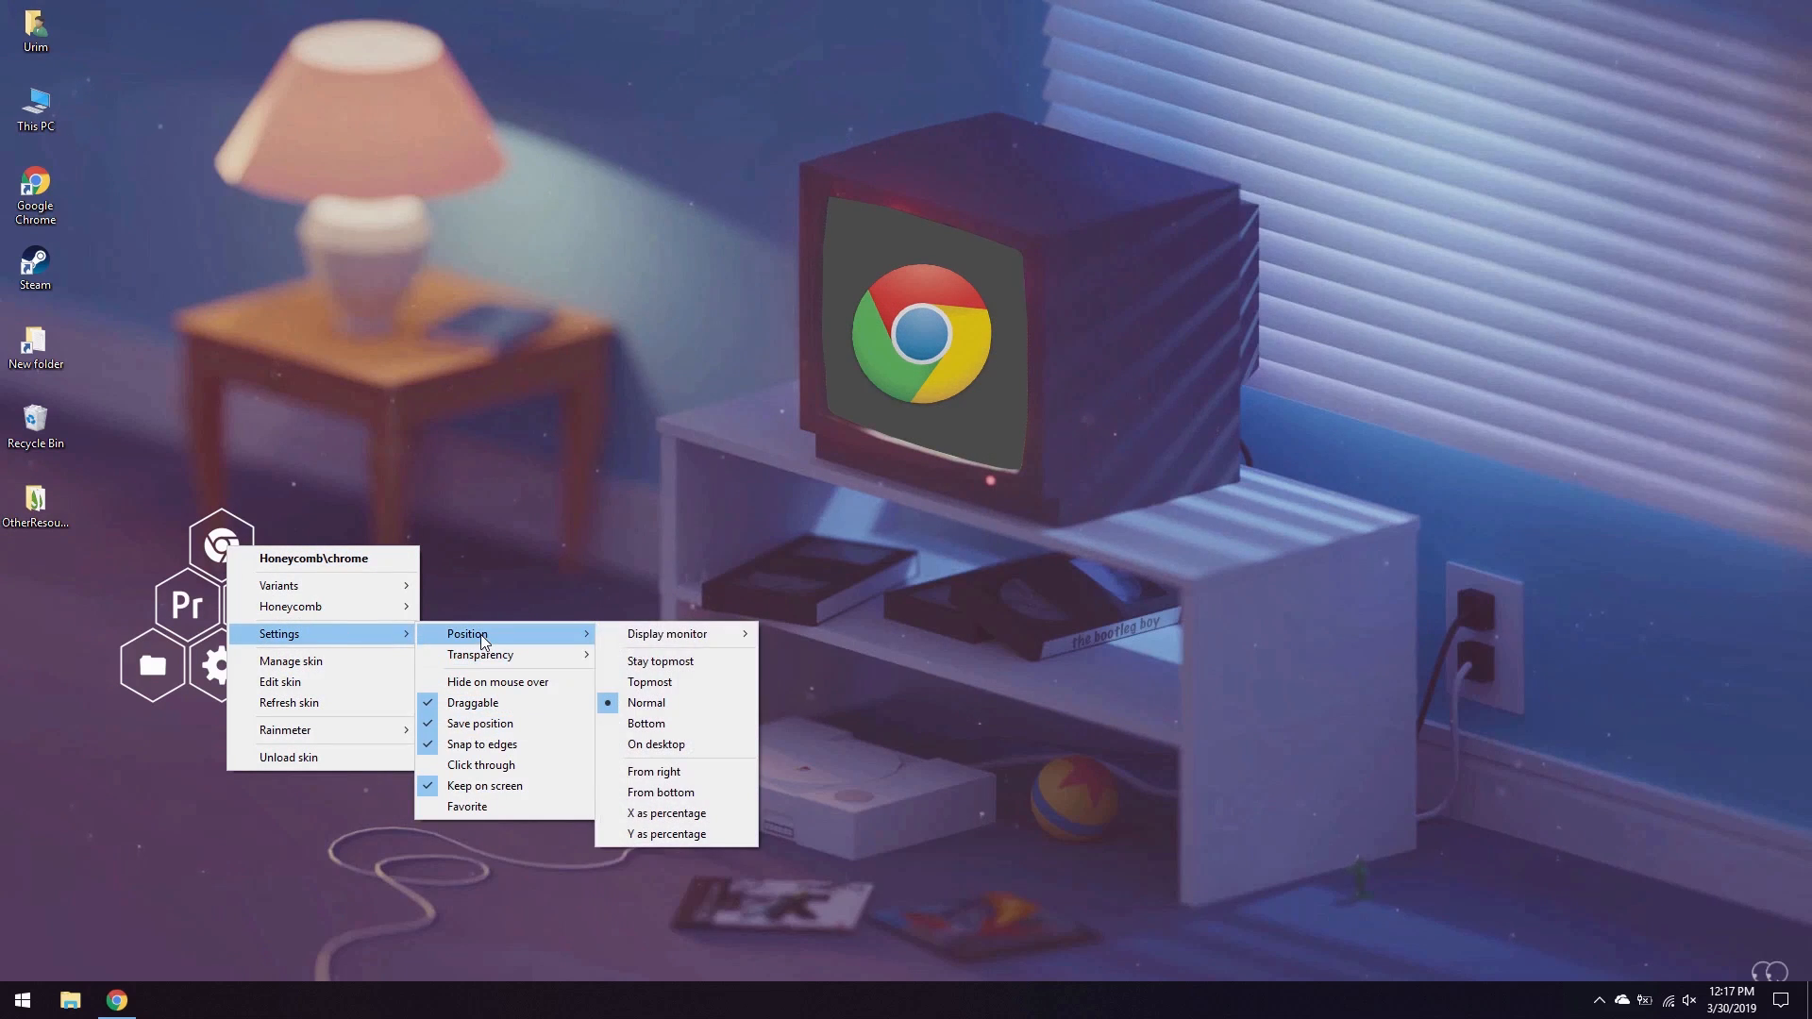
{"action": "left_click", "coordinate": [656, 744]}
{"action": "right_click", "coordinate": [204, 602]}
{"action": "mouse_move", "coordinate": [397, 689]}
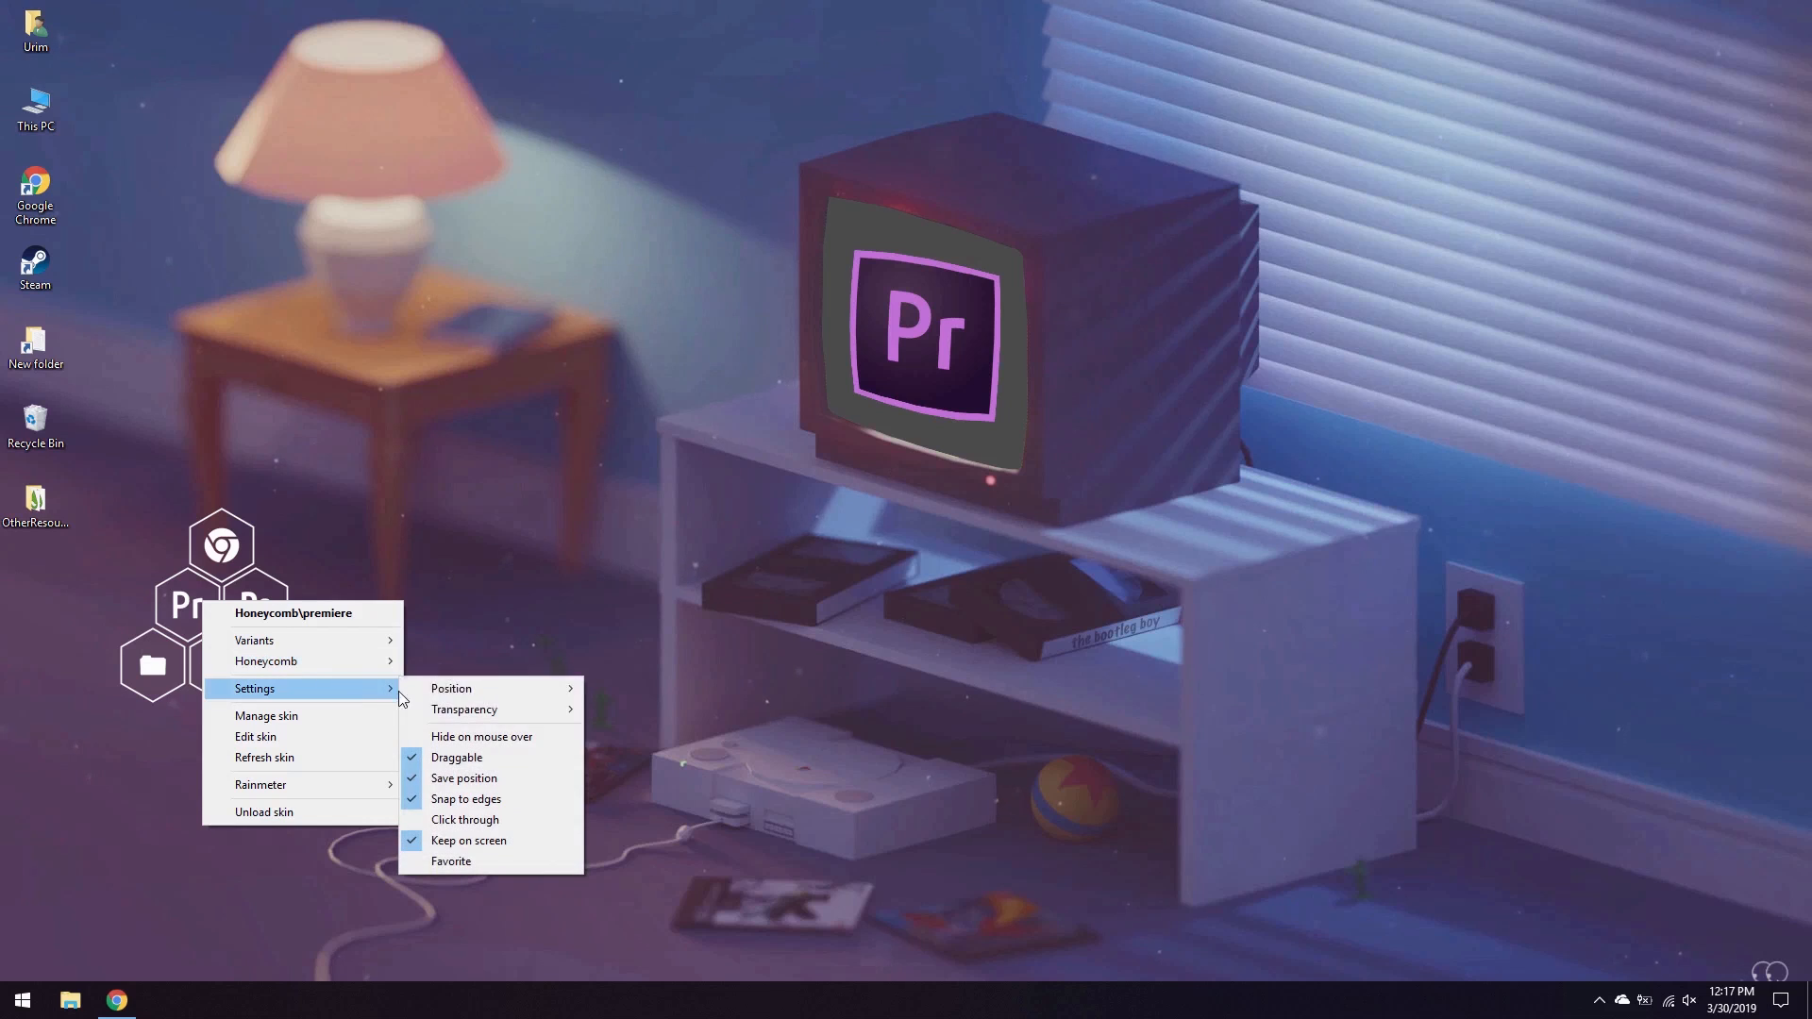
{"action": "mouse_move", "coordinate": [491, 689]}
{"action": "left_click", "coordinate": [640, 798]}
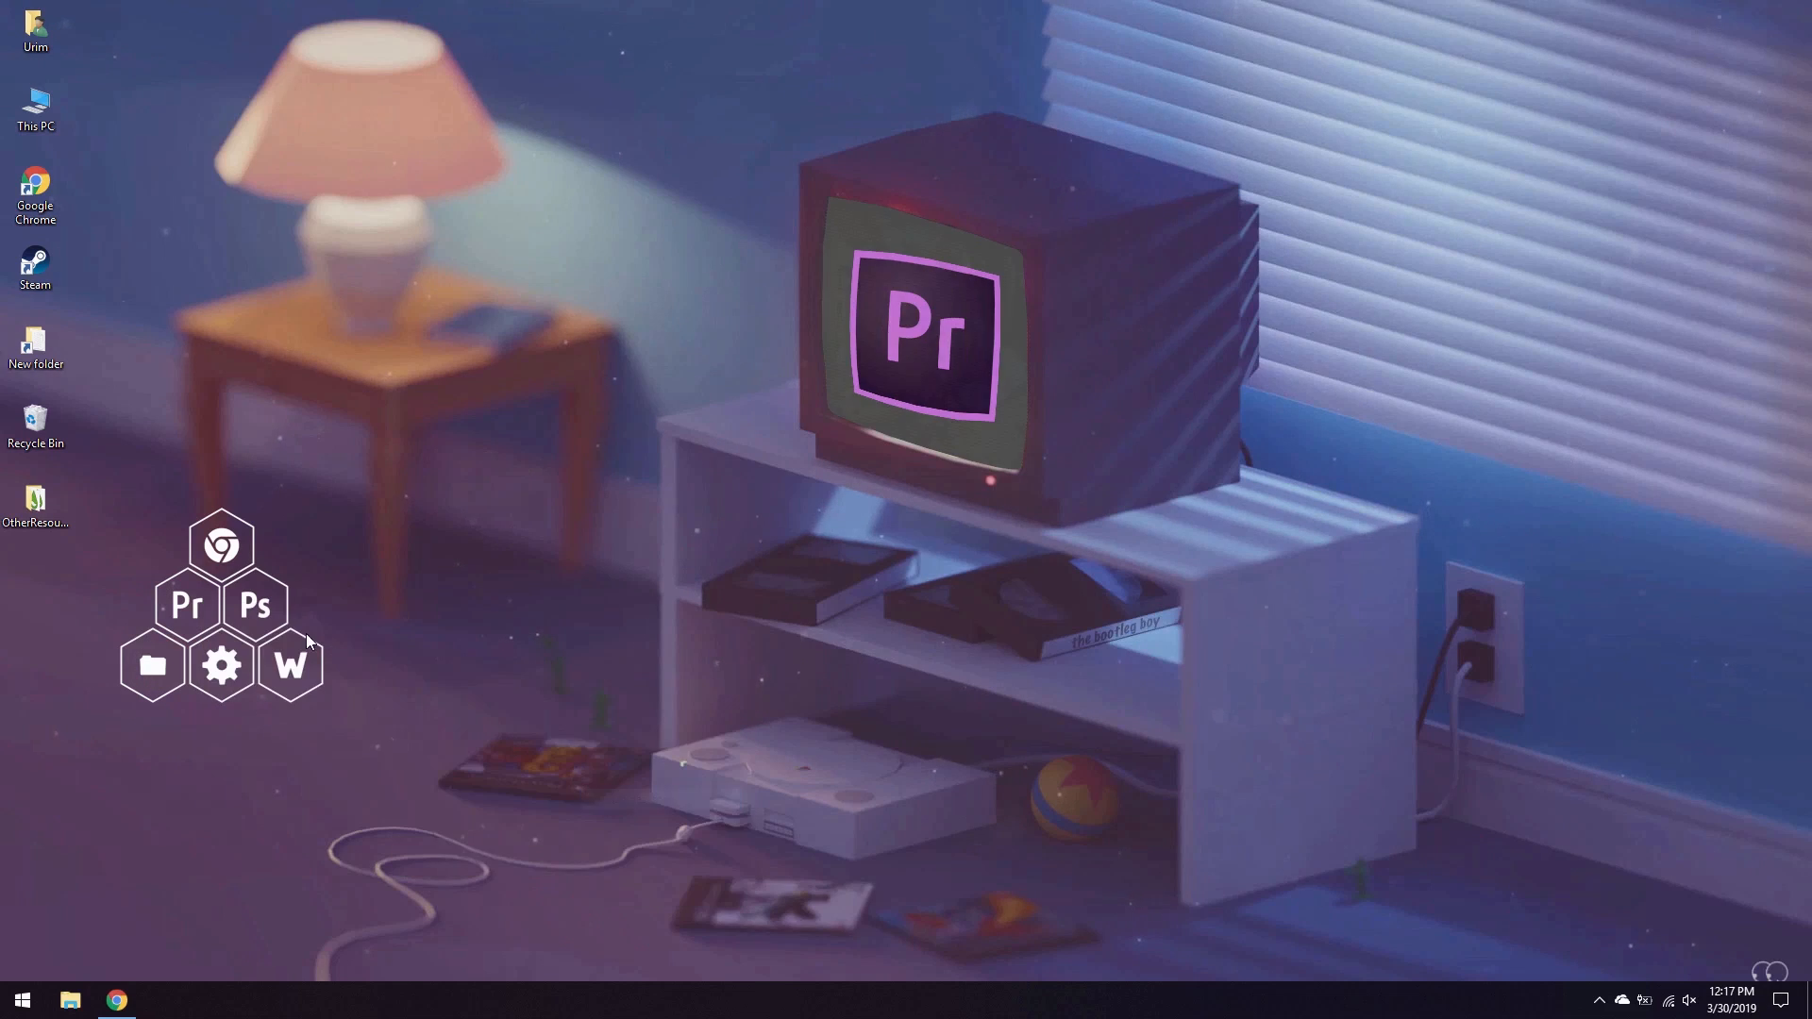
- Set the position of the Photoshop and folder honeycomb skins to On desktop
{"action": "right_click", "coordinate": [253, 604]}
{"action": "mouse_move", "coordinate": [305, 690]}
{"action": "mouse_move", "coordinate": [508, 690]}
{"action": "left_click", "coordinate": [687, 800]}
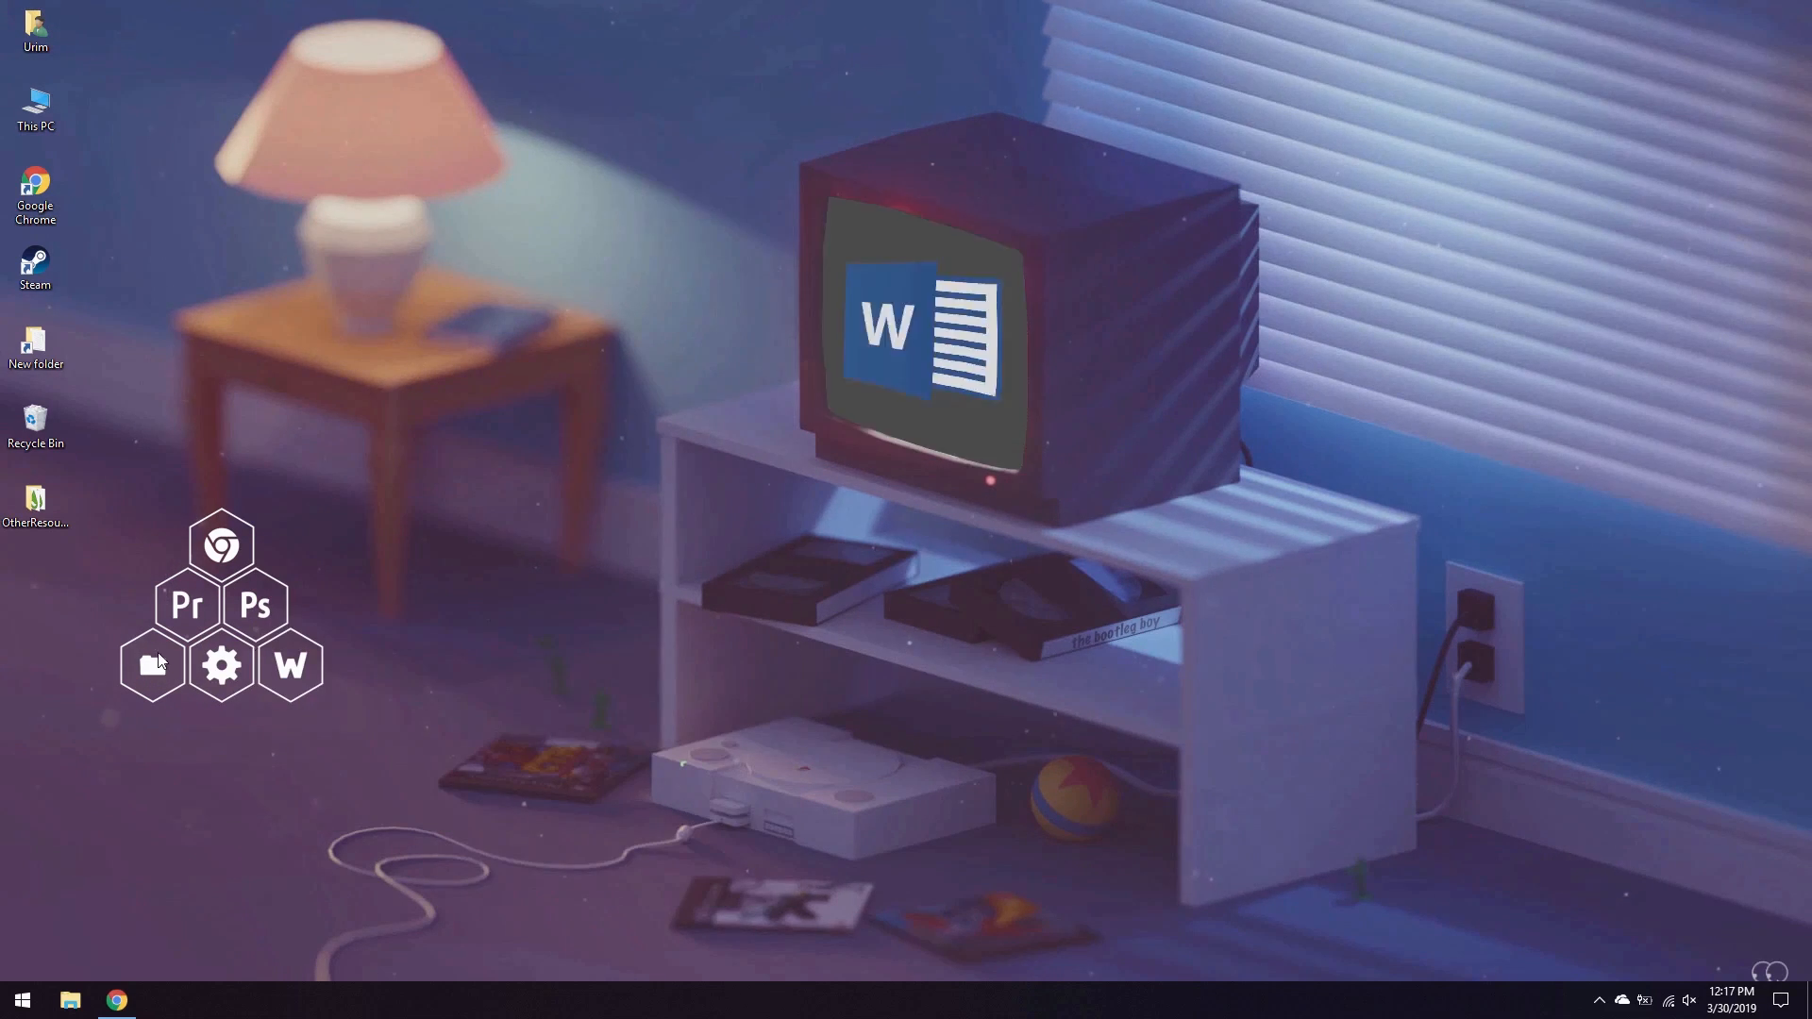
{"action": "right_click", "coordinate": [157, 651]}
{"action": "mouse_move", "coordinate": [245, 739]}
{"action": "mouse_move", "coordinate": [397, 739]}
{"action": "left_click", "coordinate": [575, 849]}
- Set the position of the settings and Word honeycomb skins to On desktop
{"action": "right_click", "coordinate": [221, 662]}
{"action": "mouse_move", "coordinate": [311, 749]}
{"action": "mouse_move", "coordinate": [472, 749]}
{"action": "left_click", "coordinate": [675, 862]}
{"action": "right_click", "coordinate": [293, 662]}
{"action": "mouse_move", "coordinate": [377, 748]}
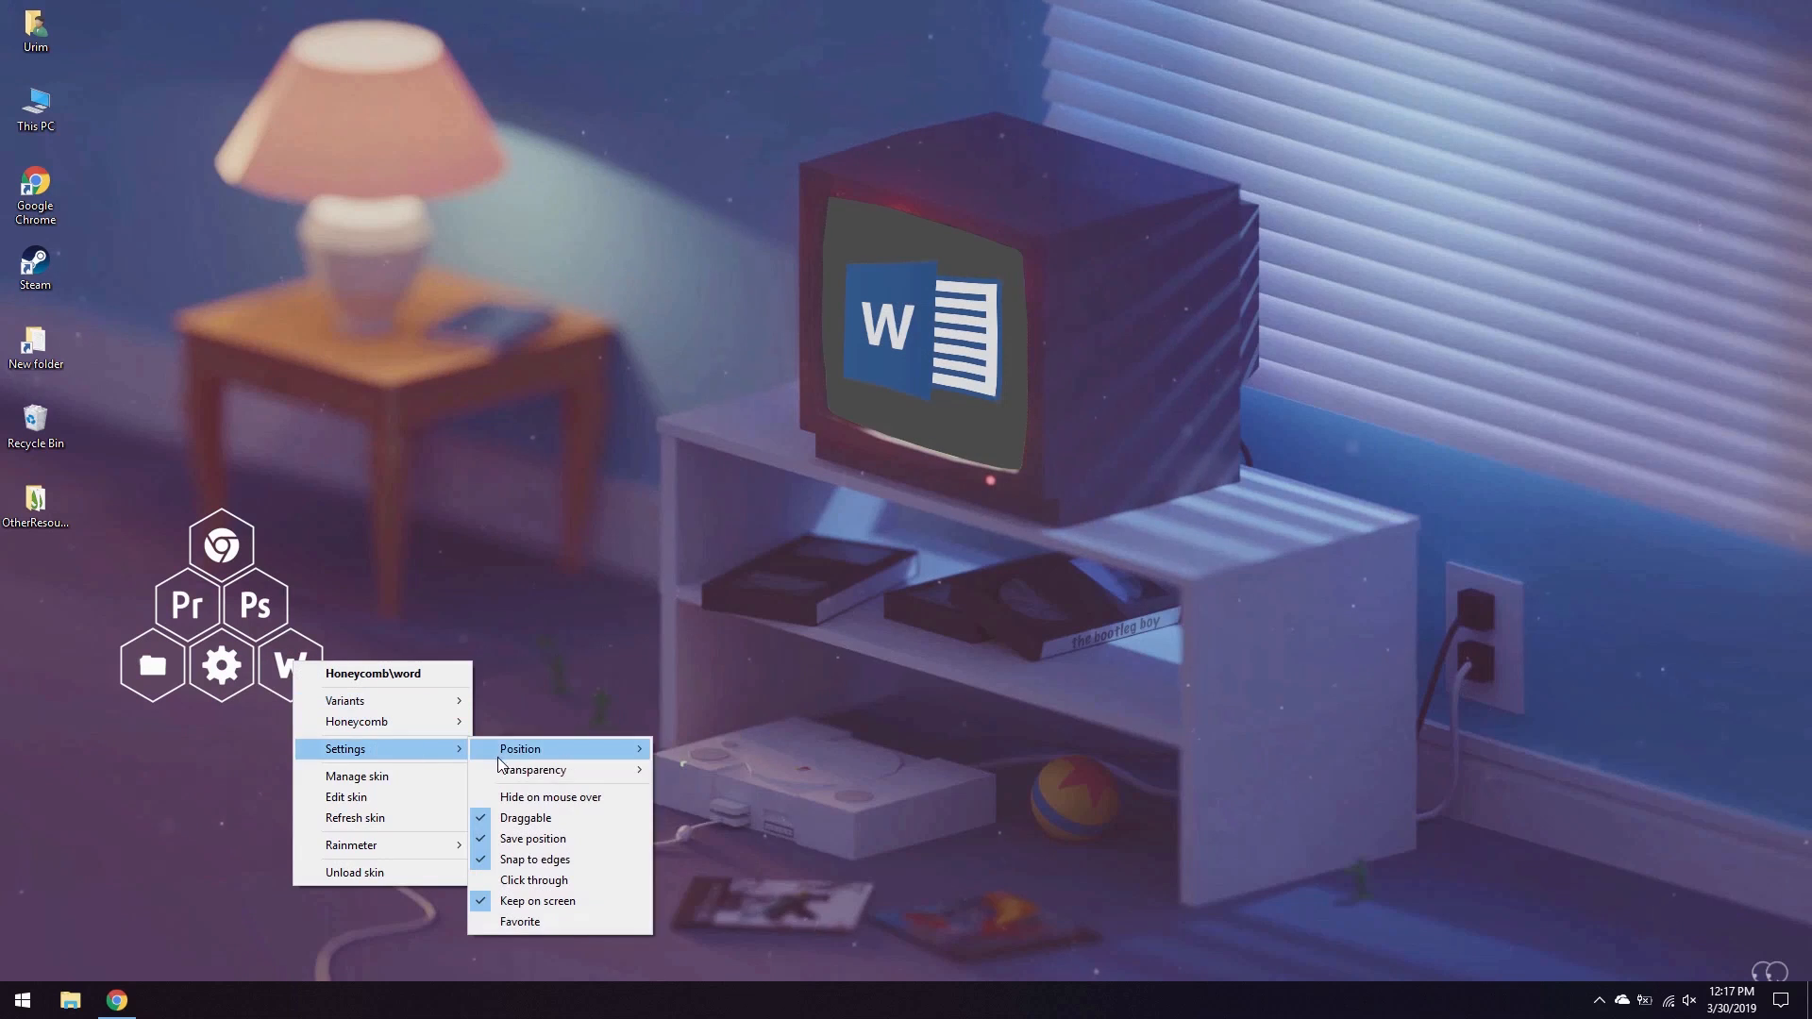
{"action": "mouse_move", "coordinate": [566, 749]}
{"action": "left_click", "coordinate": [718, 861]}
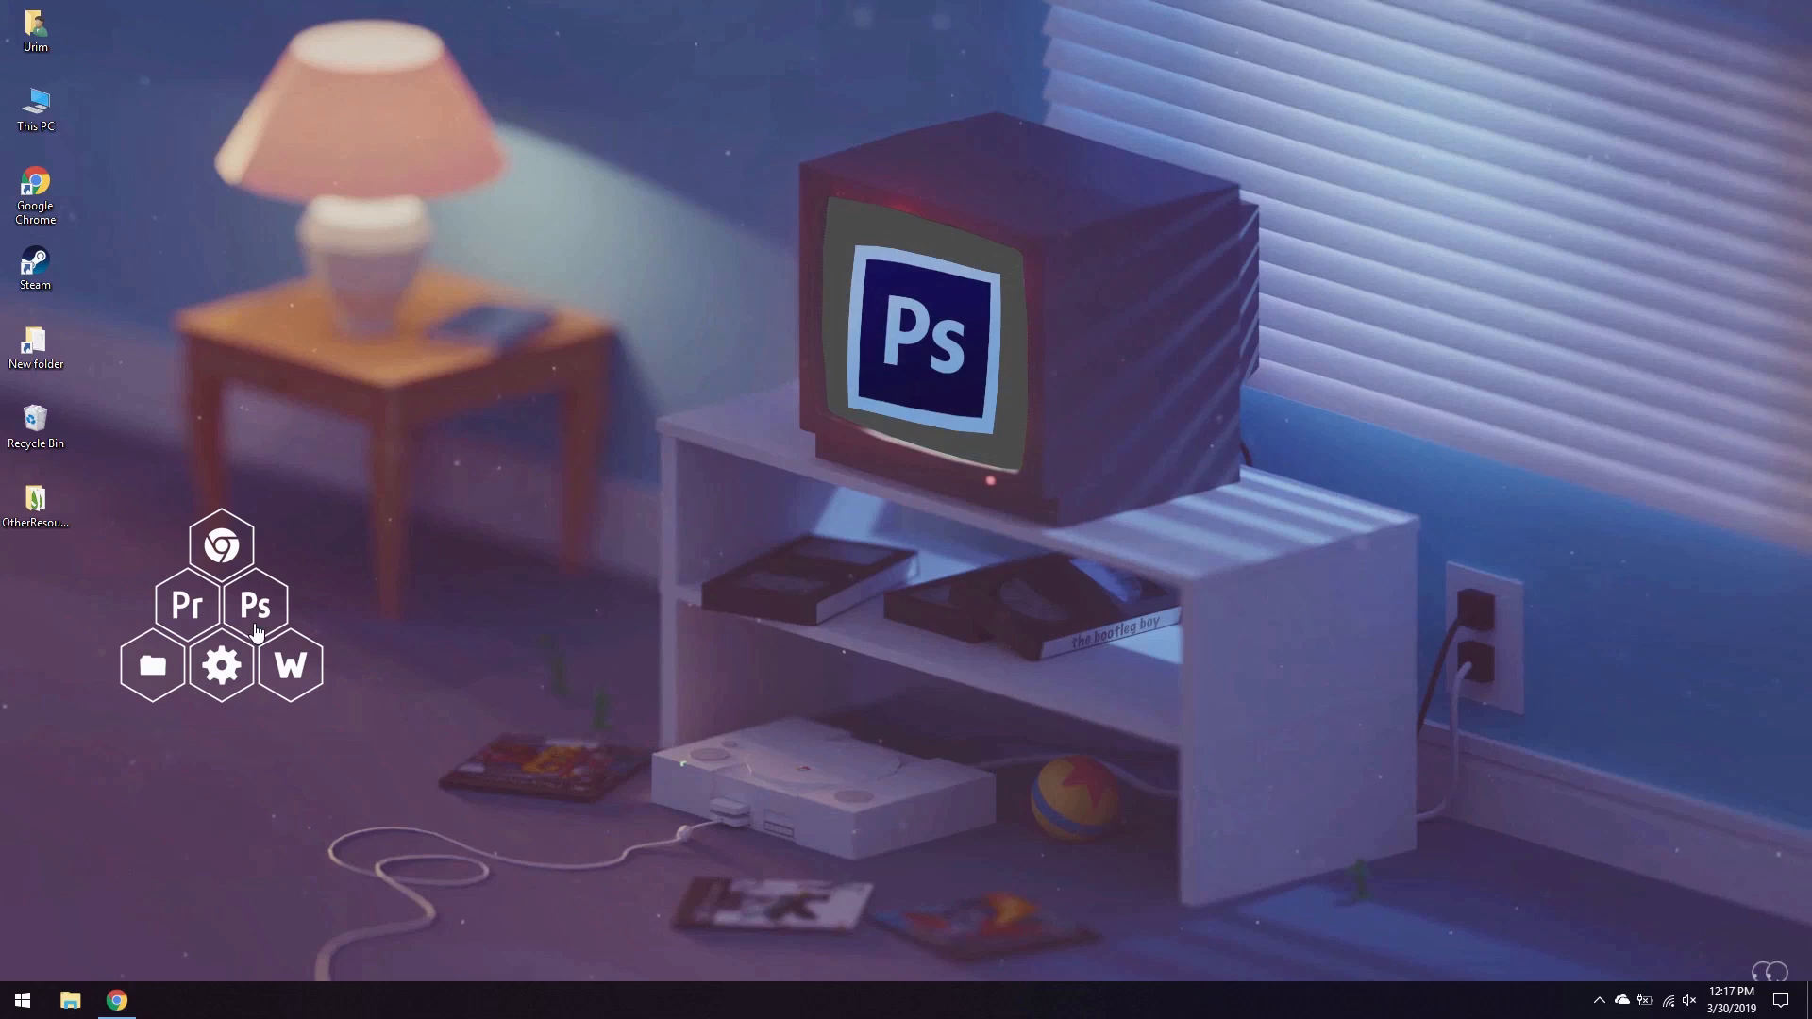
{"action": "left_click", "coordinate": [487, 553]}
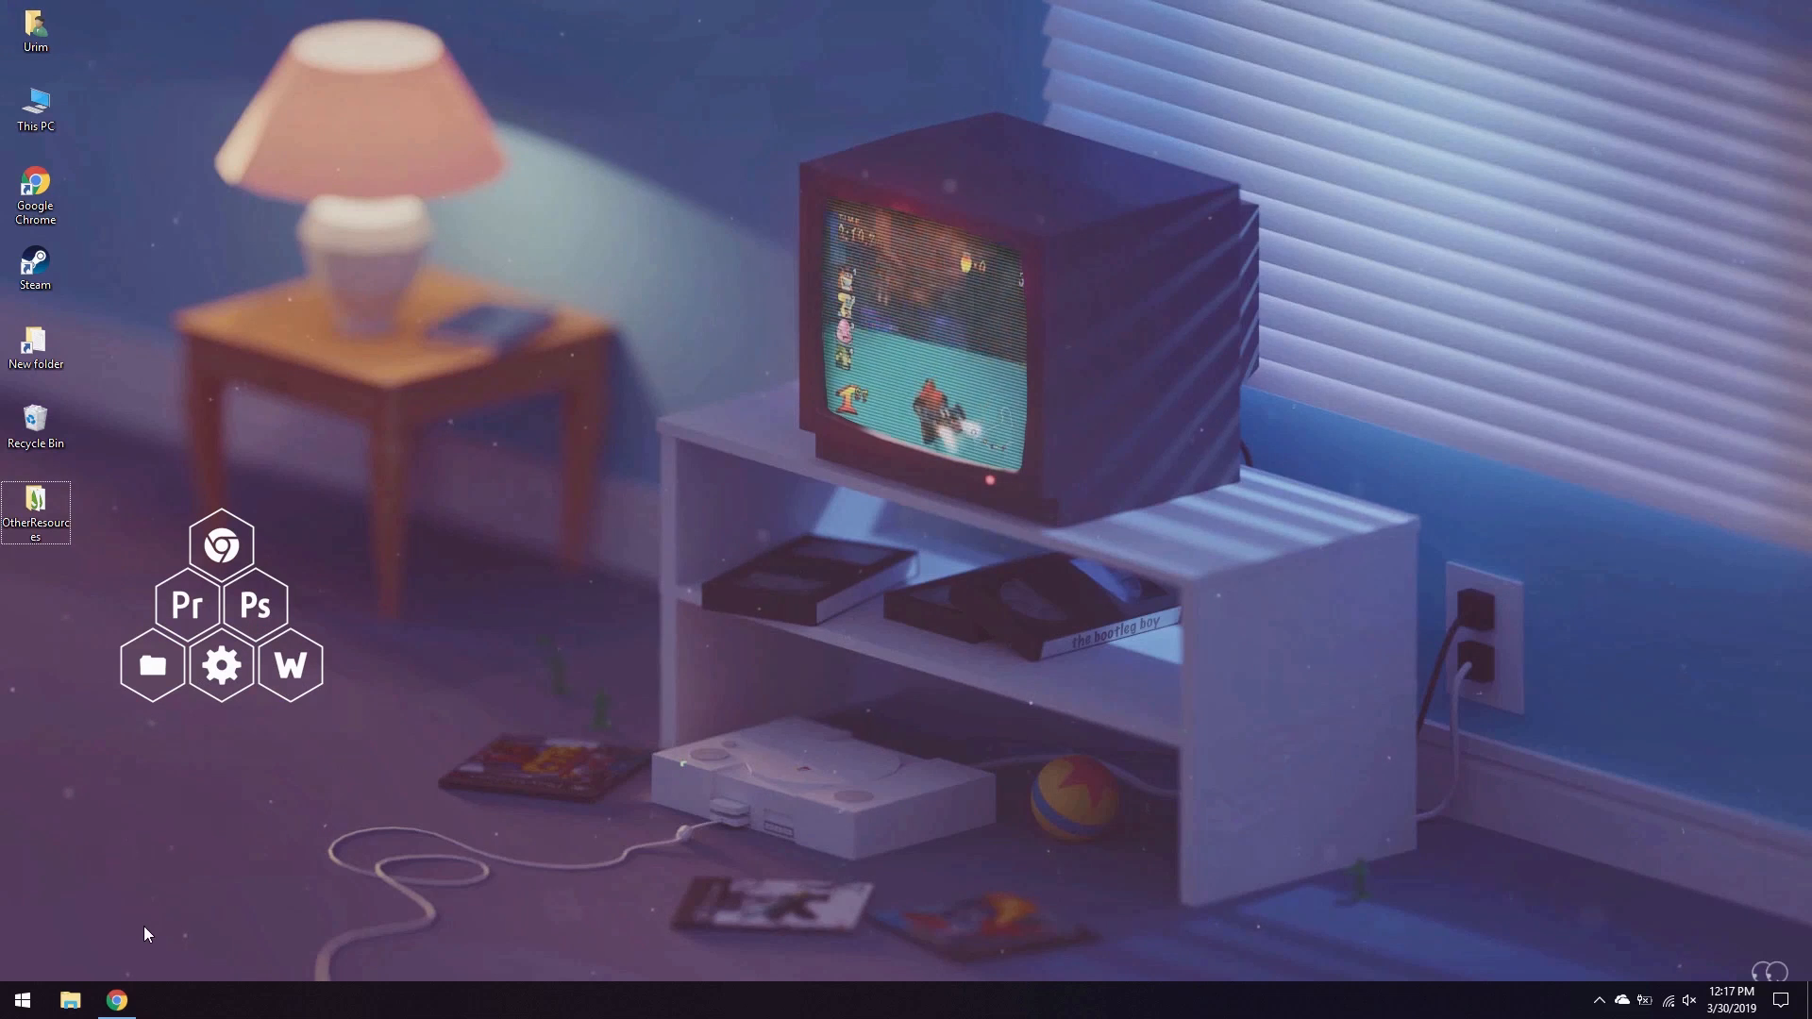
- Switch to Chrome and download the Elegant Clock skin from its RainmeterHub page
{"action": "left_click", "coordinate": [117, 1000]}
{"action": "left_click", "coordinate": [586, 27]}
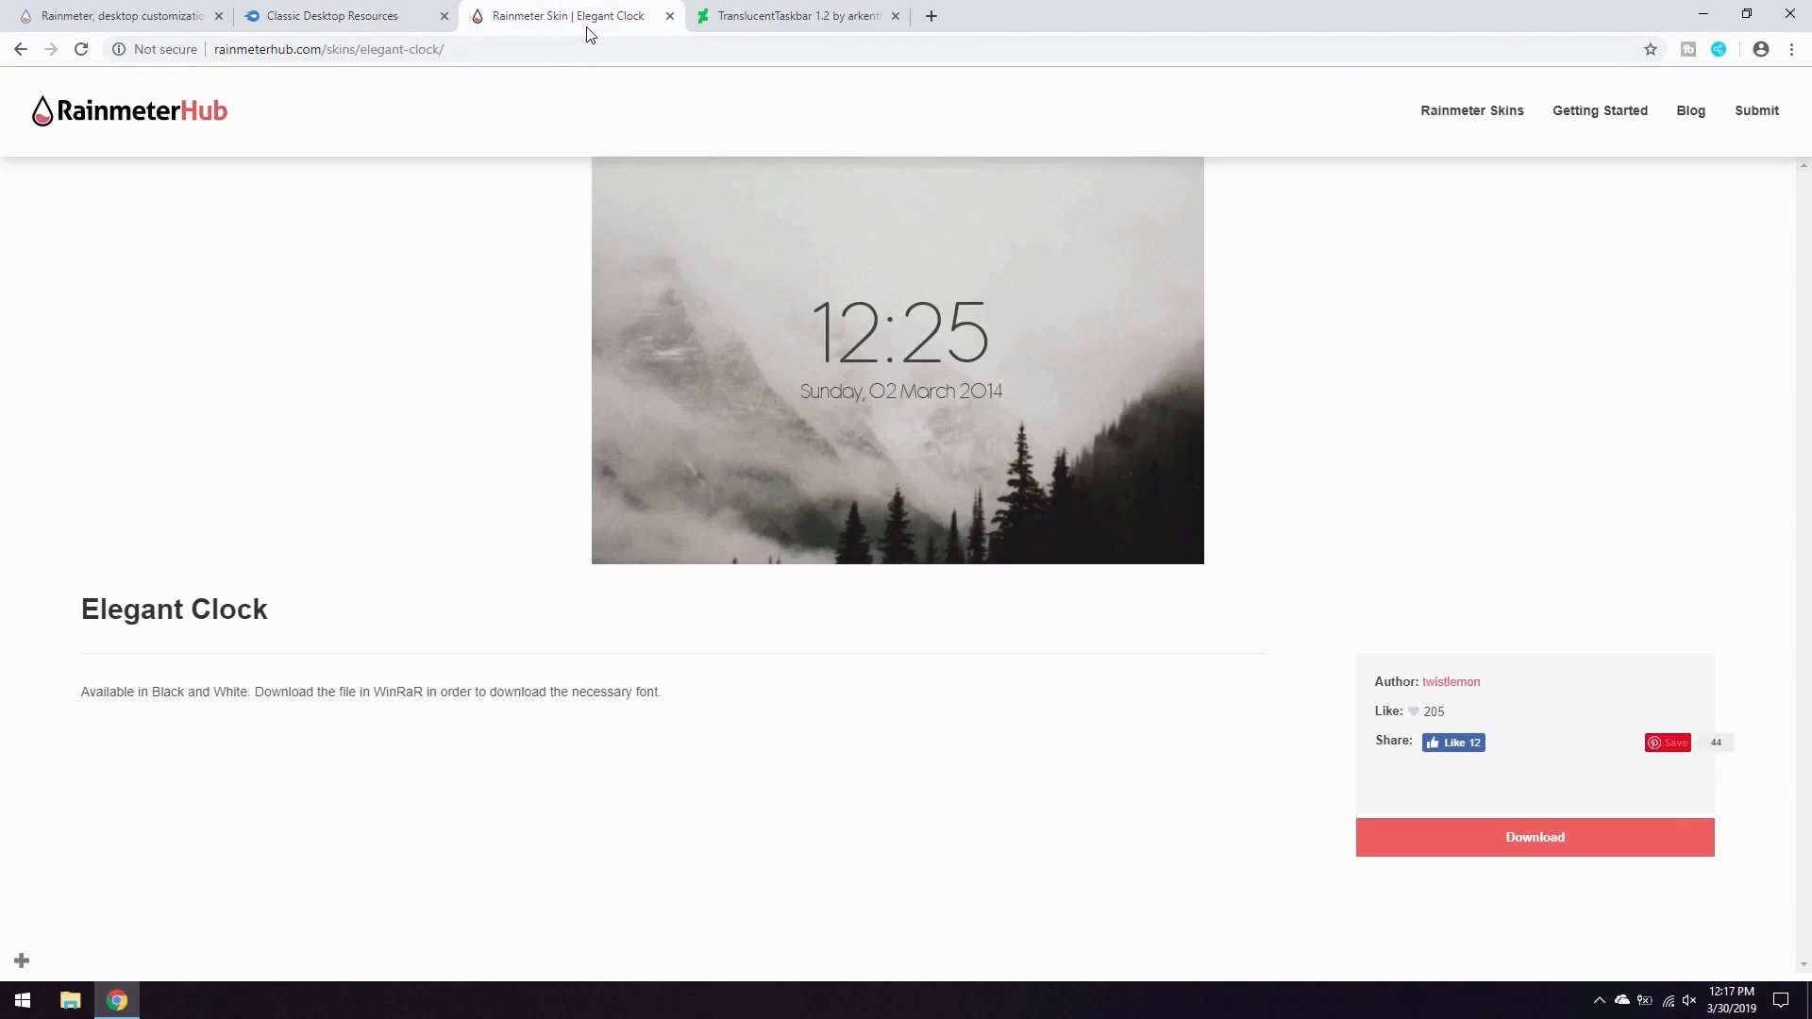
{"action": "left_click", "coordinate": [1461, 837]}
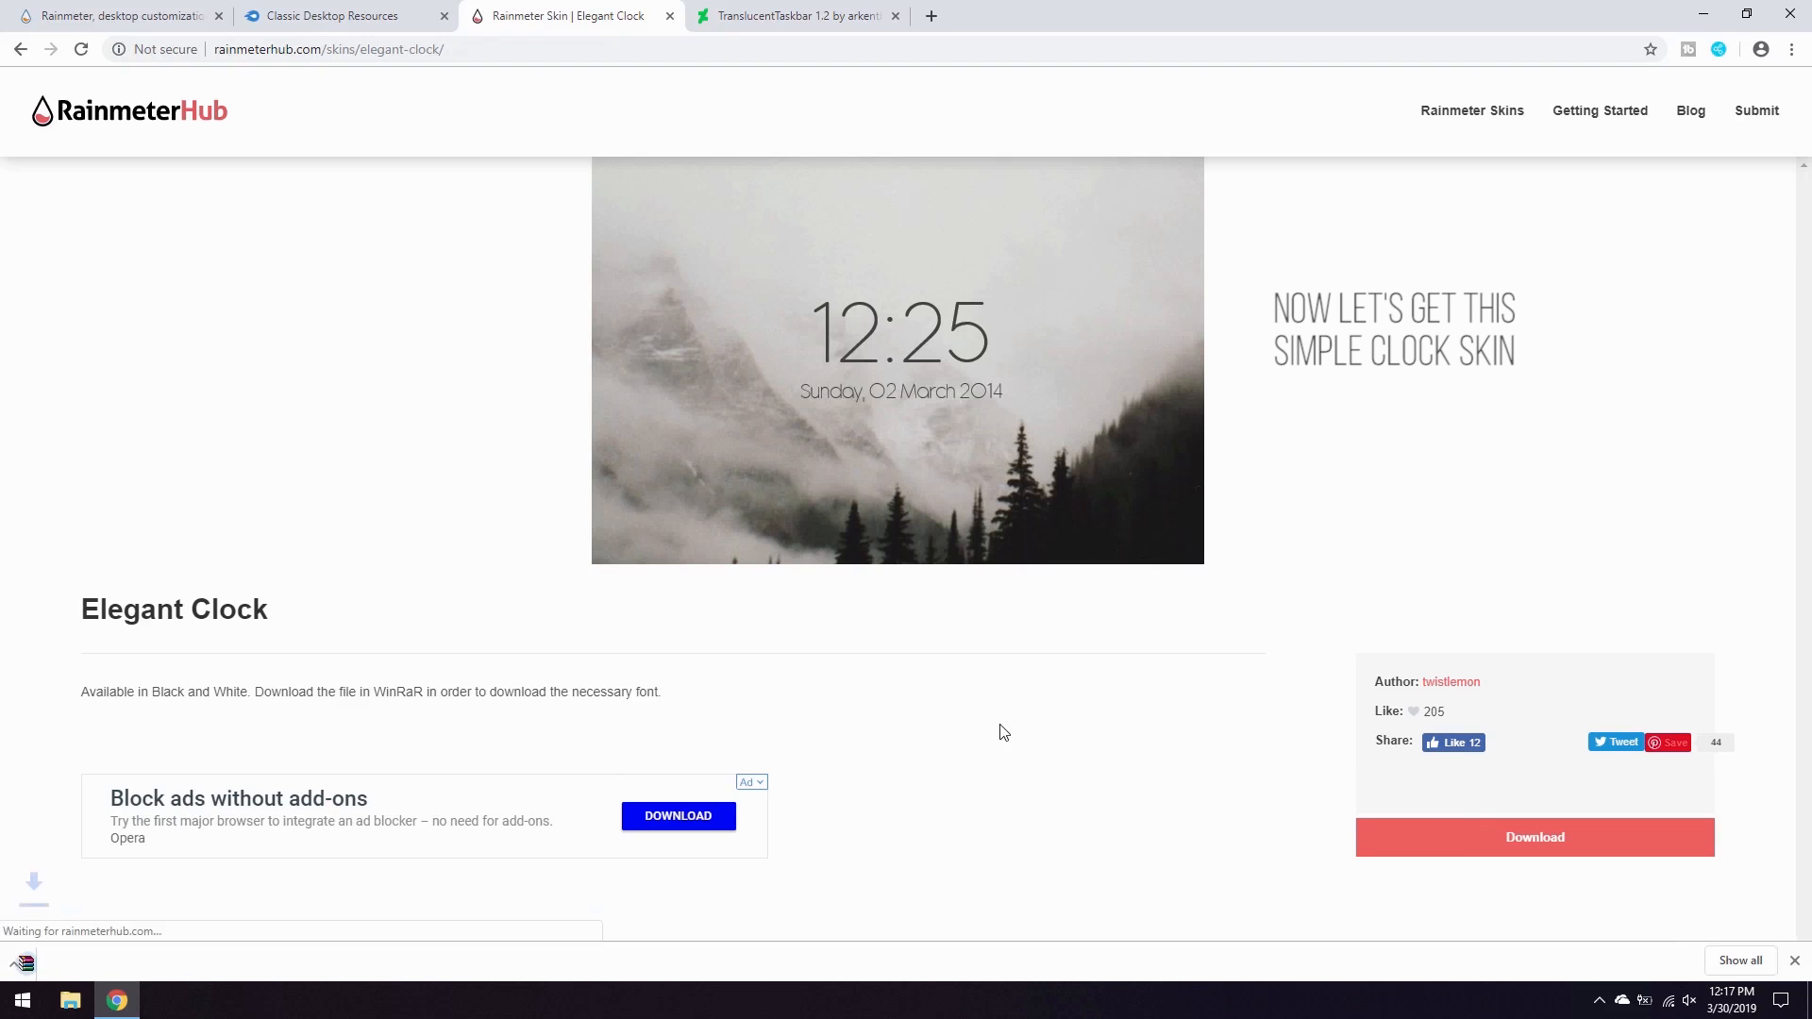
- Install the Elegant Clock skin from the downloaded zip archive with Load included skins turned off, and close the archive
{"action": "left_click", "coordinate": [147, 948]}
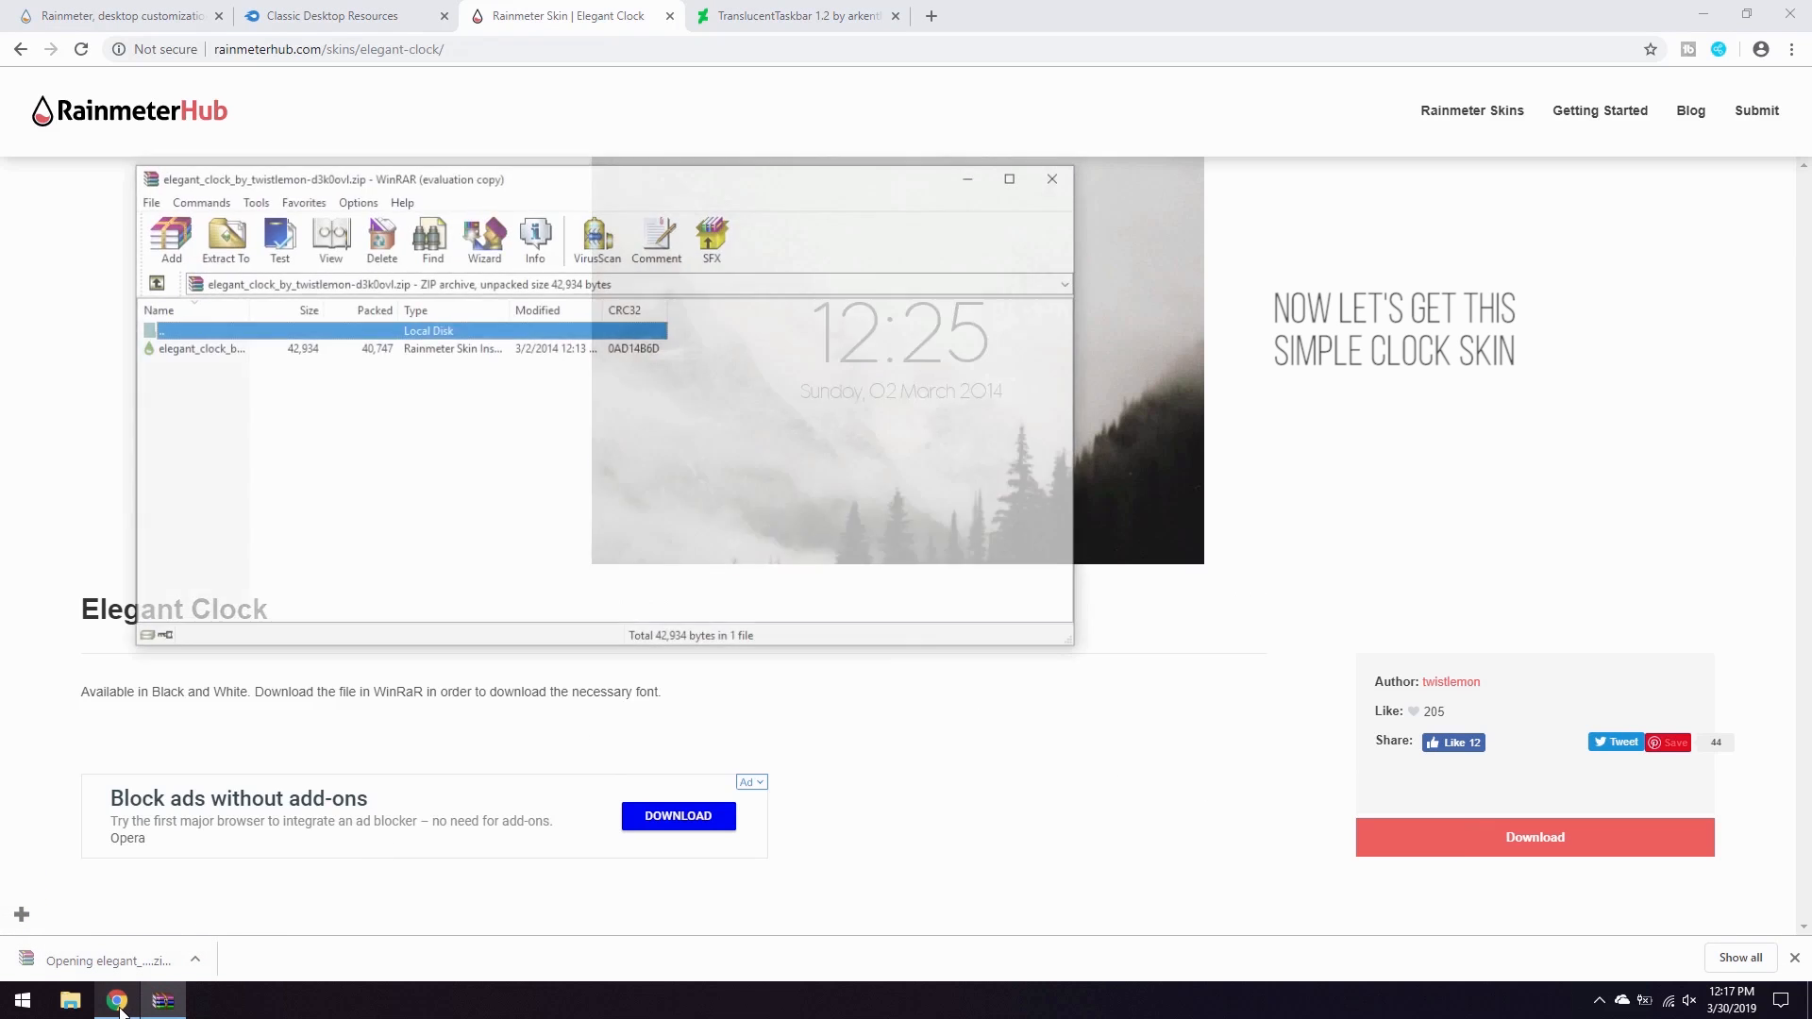
{"action": "left_click", "coordinate": [117, 1001]}
{"action": "left_click", "coordinate": [120, 1003]}
{"action": "double_click", "coordinate": [194, 348]}
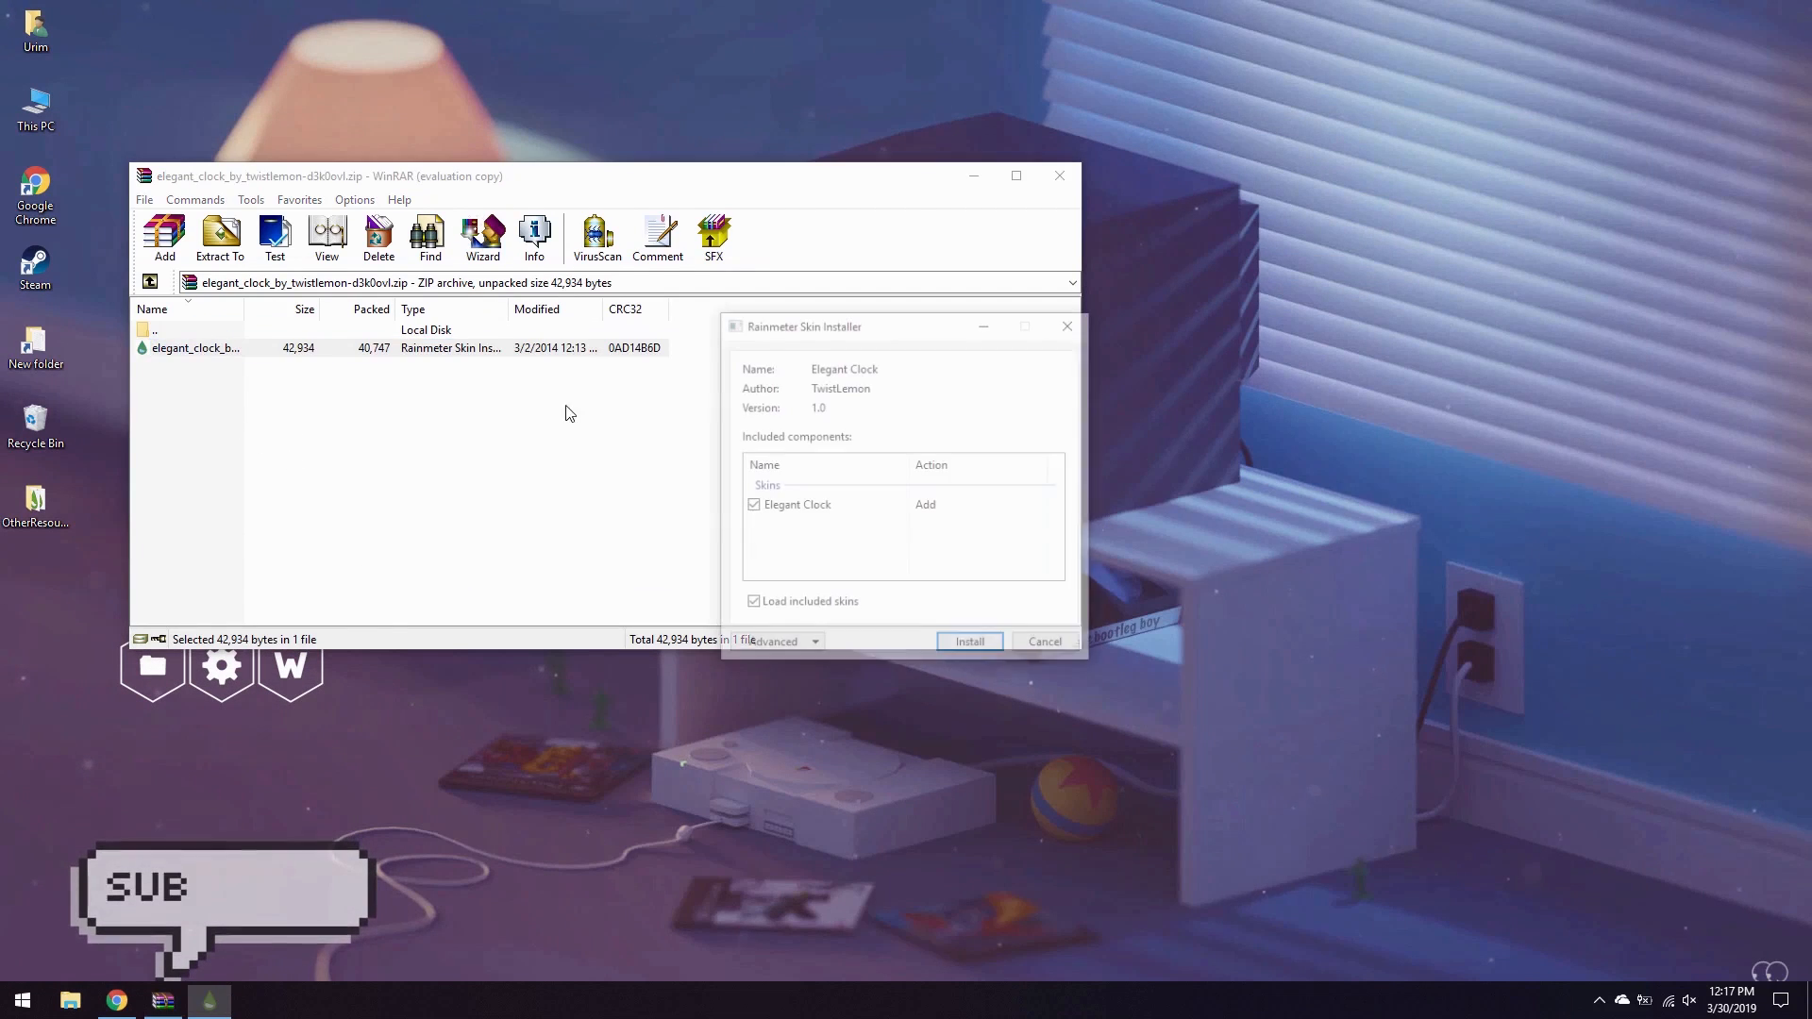
{"action": "left_click", "coordinate": [959, 648]}
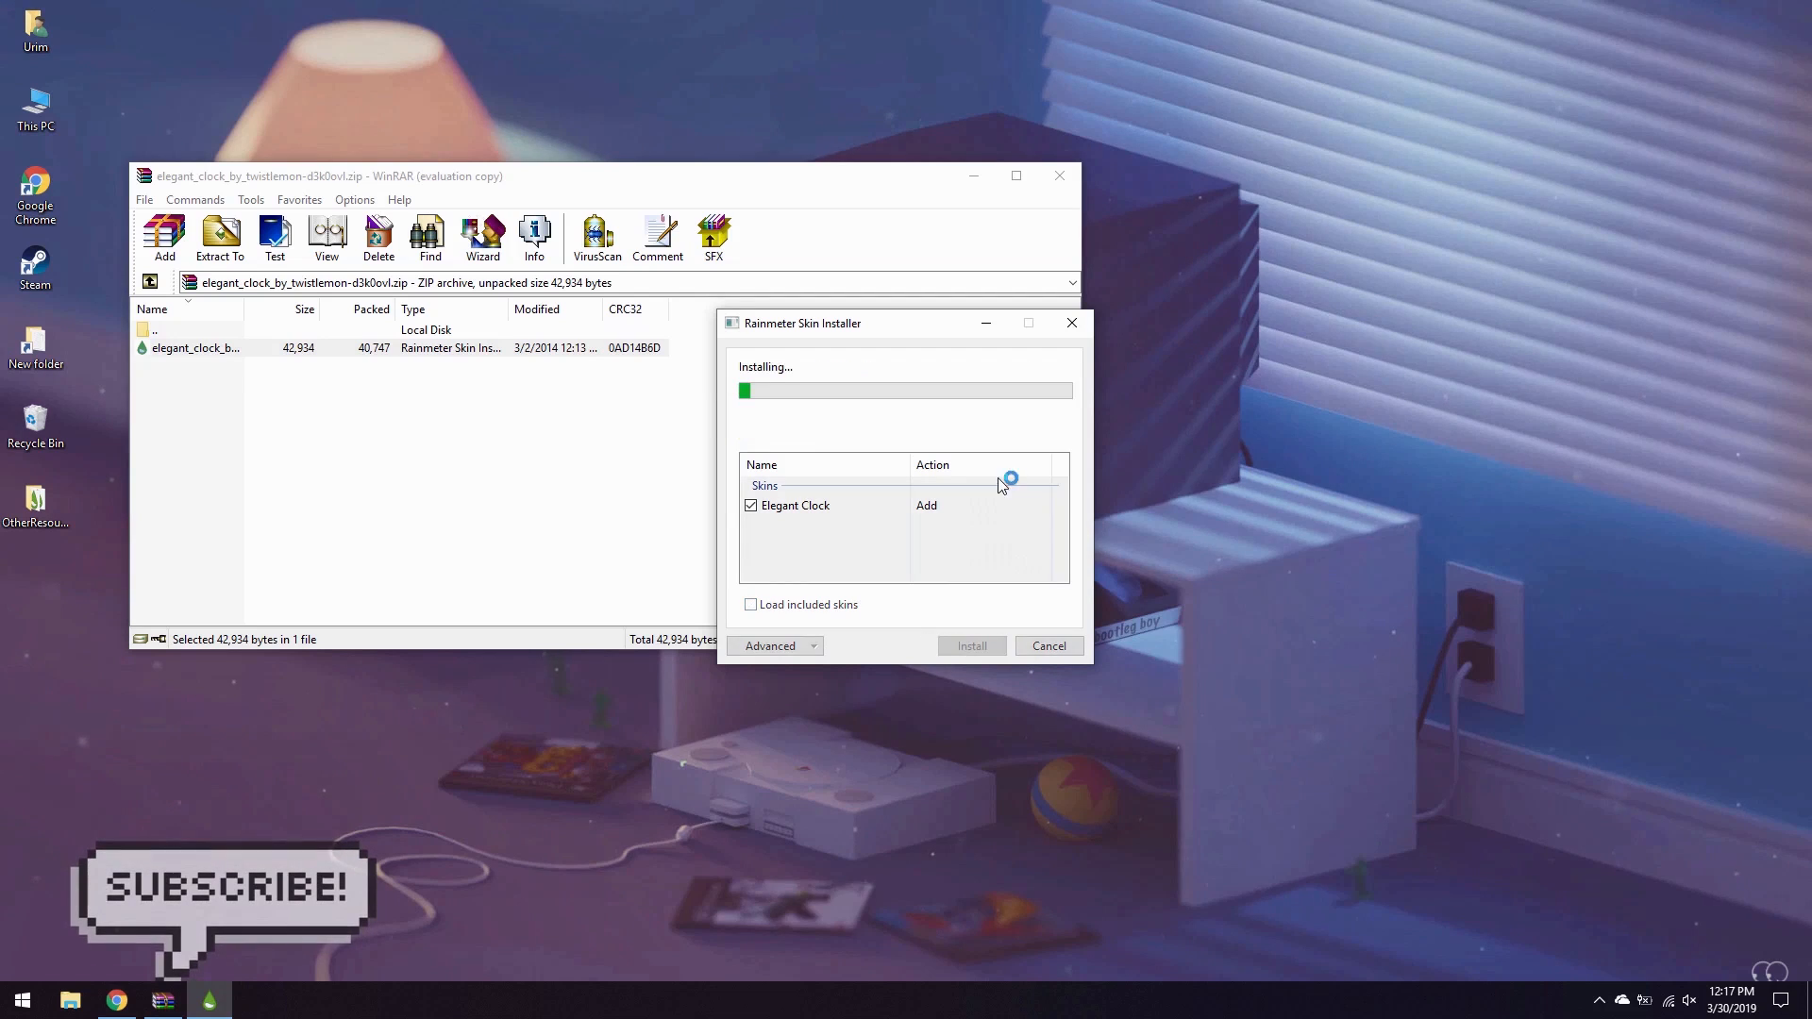
{"action": "left_click", "coordinate": [1046, 185]}
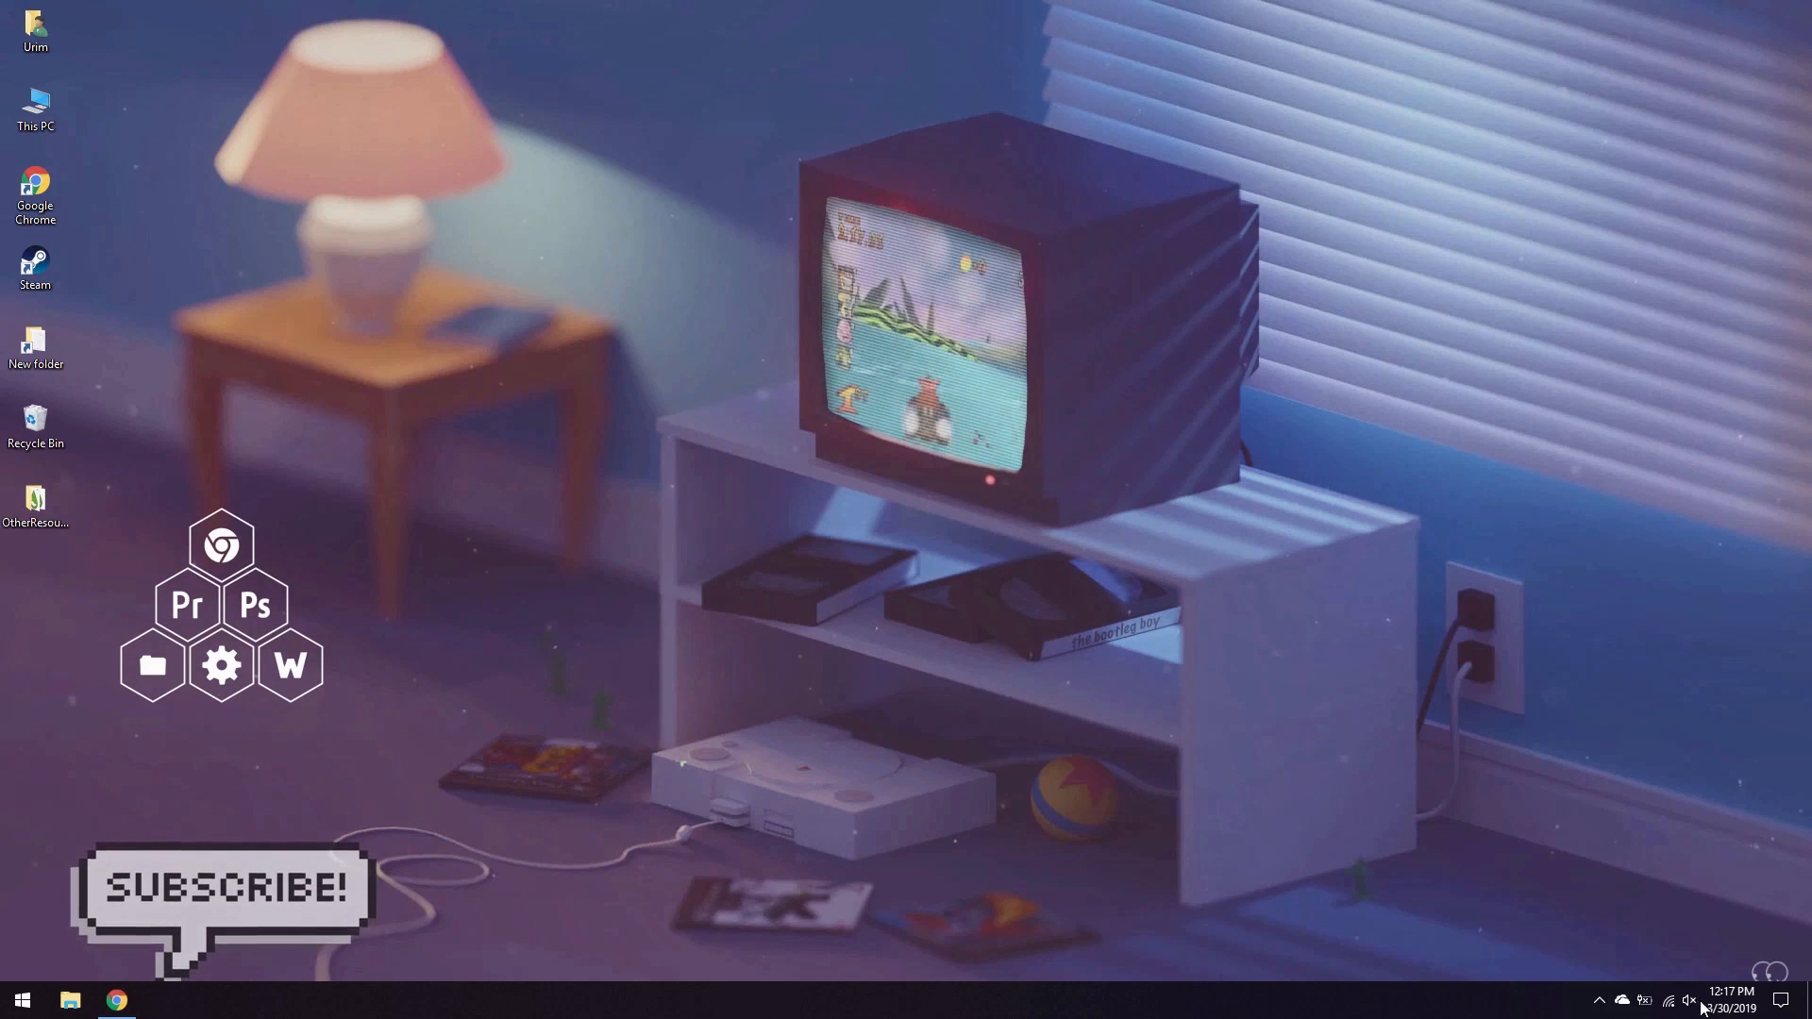
- Load the Elegant Clock DarkClock.ini skin from the Rainmeter manager and move the clock to the wall between the lamp and the television
{"action": "left_click", "coordinate": [1599, 1001]}
{"action": "left_click", "coordinate": [1570, 965]}
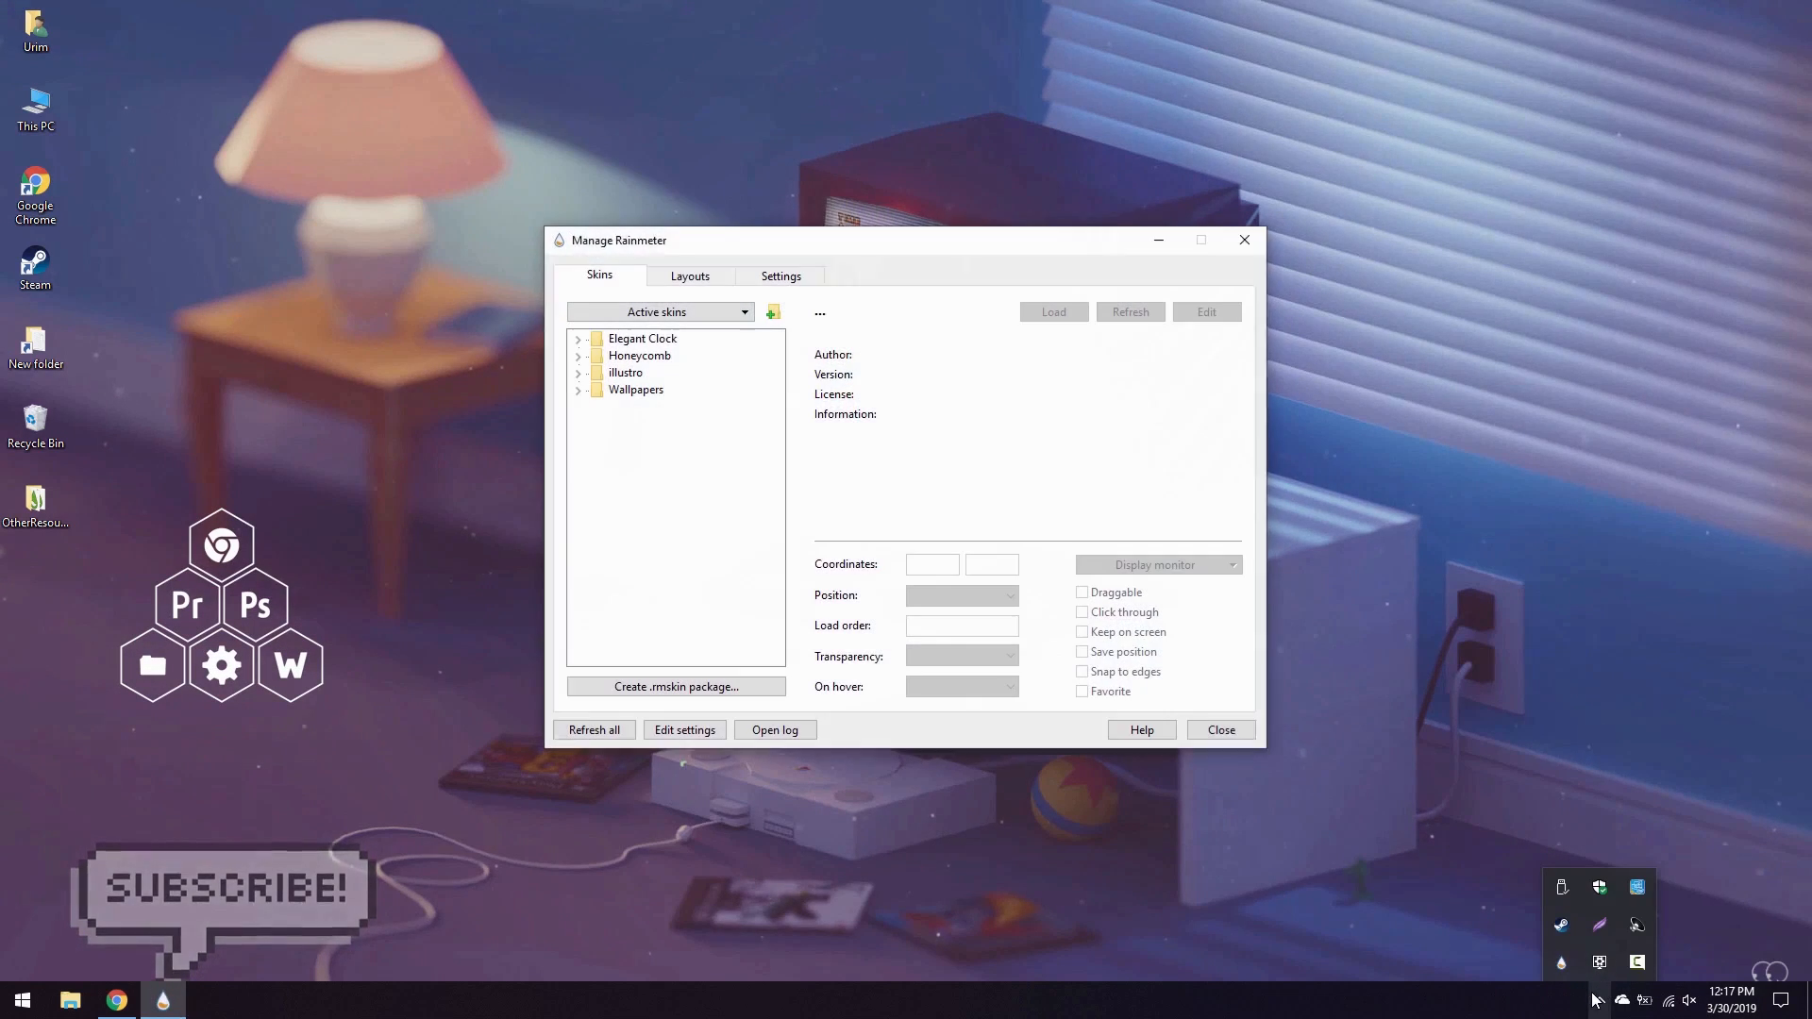
{"action": "left_click", "coordinate": [578, 338]}
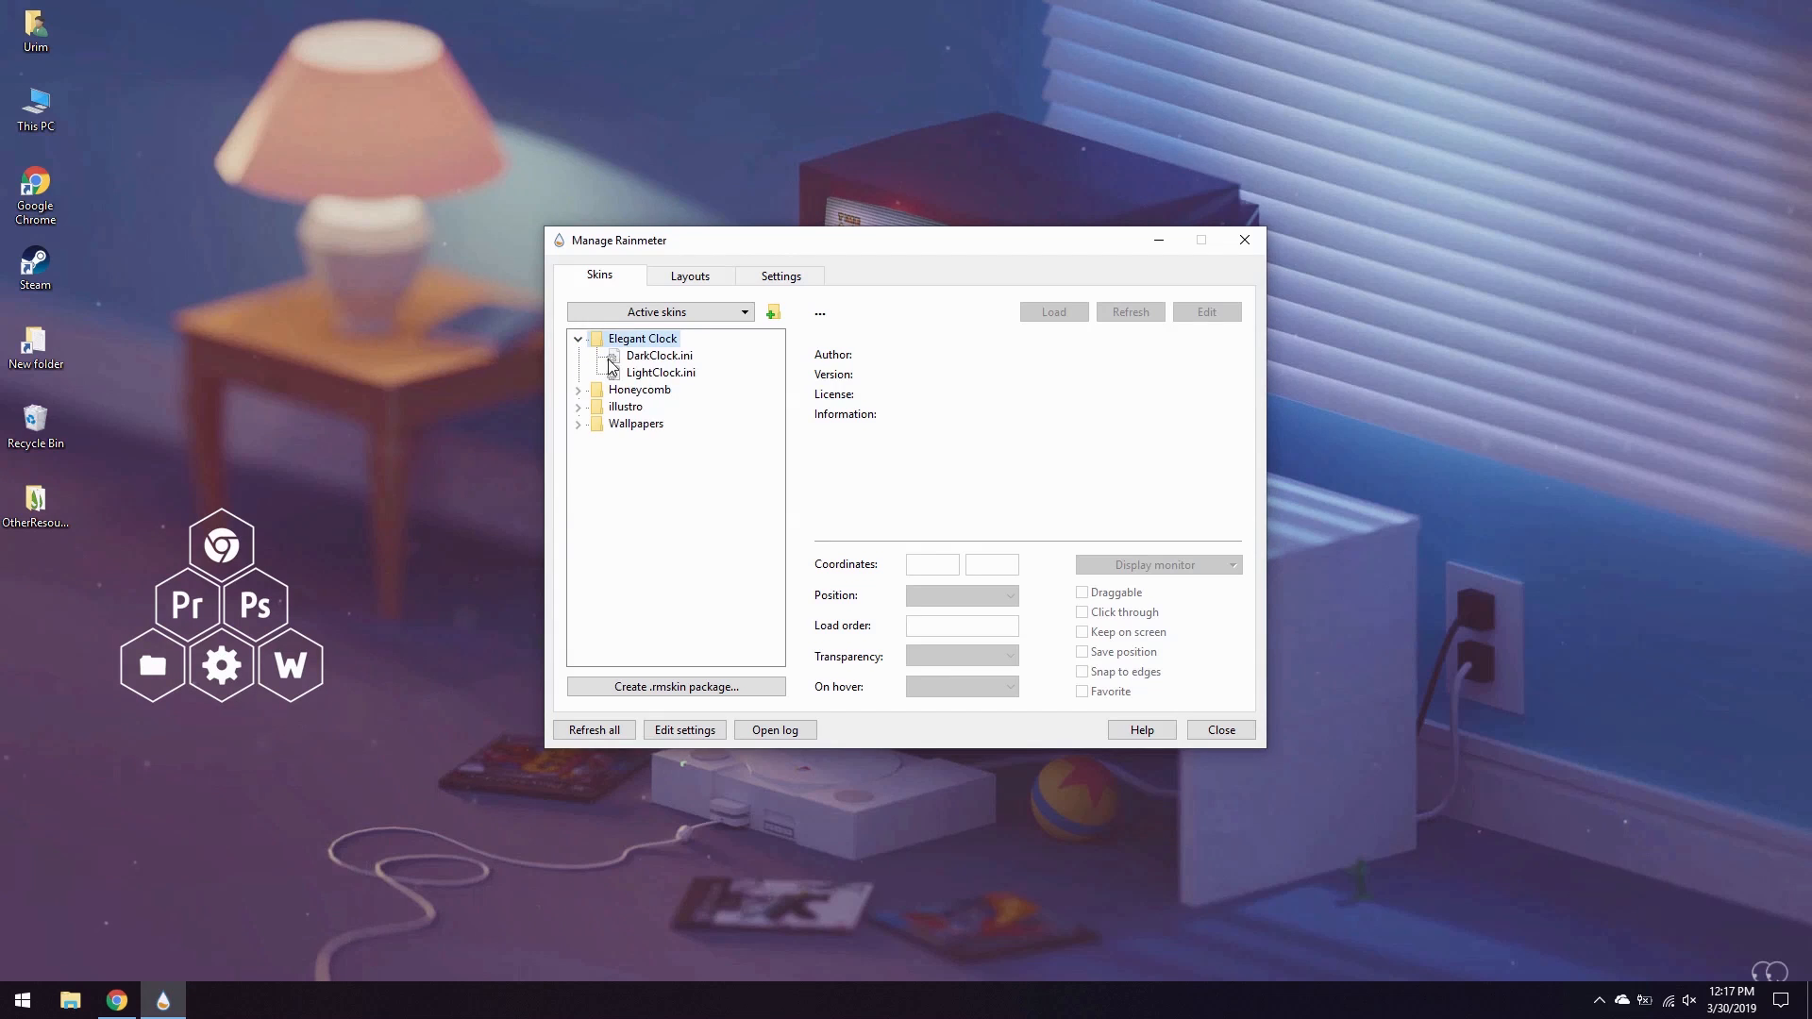
{"action": "left_click", "coordinate": [658, 356]}
{"action": "left_click", "coordinate": [1064, 316]}
{"action": "left_click", "coordinate": [1245, 240]}
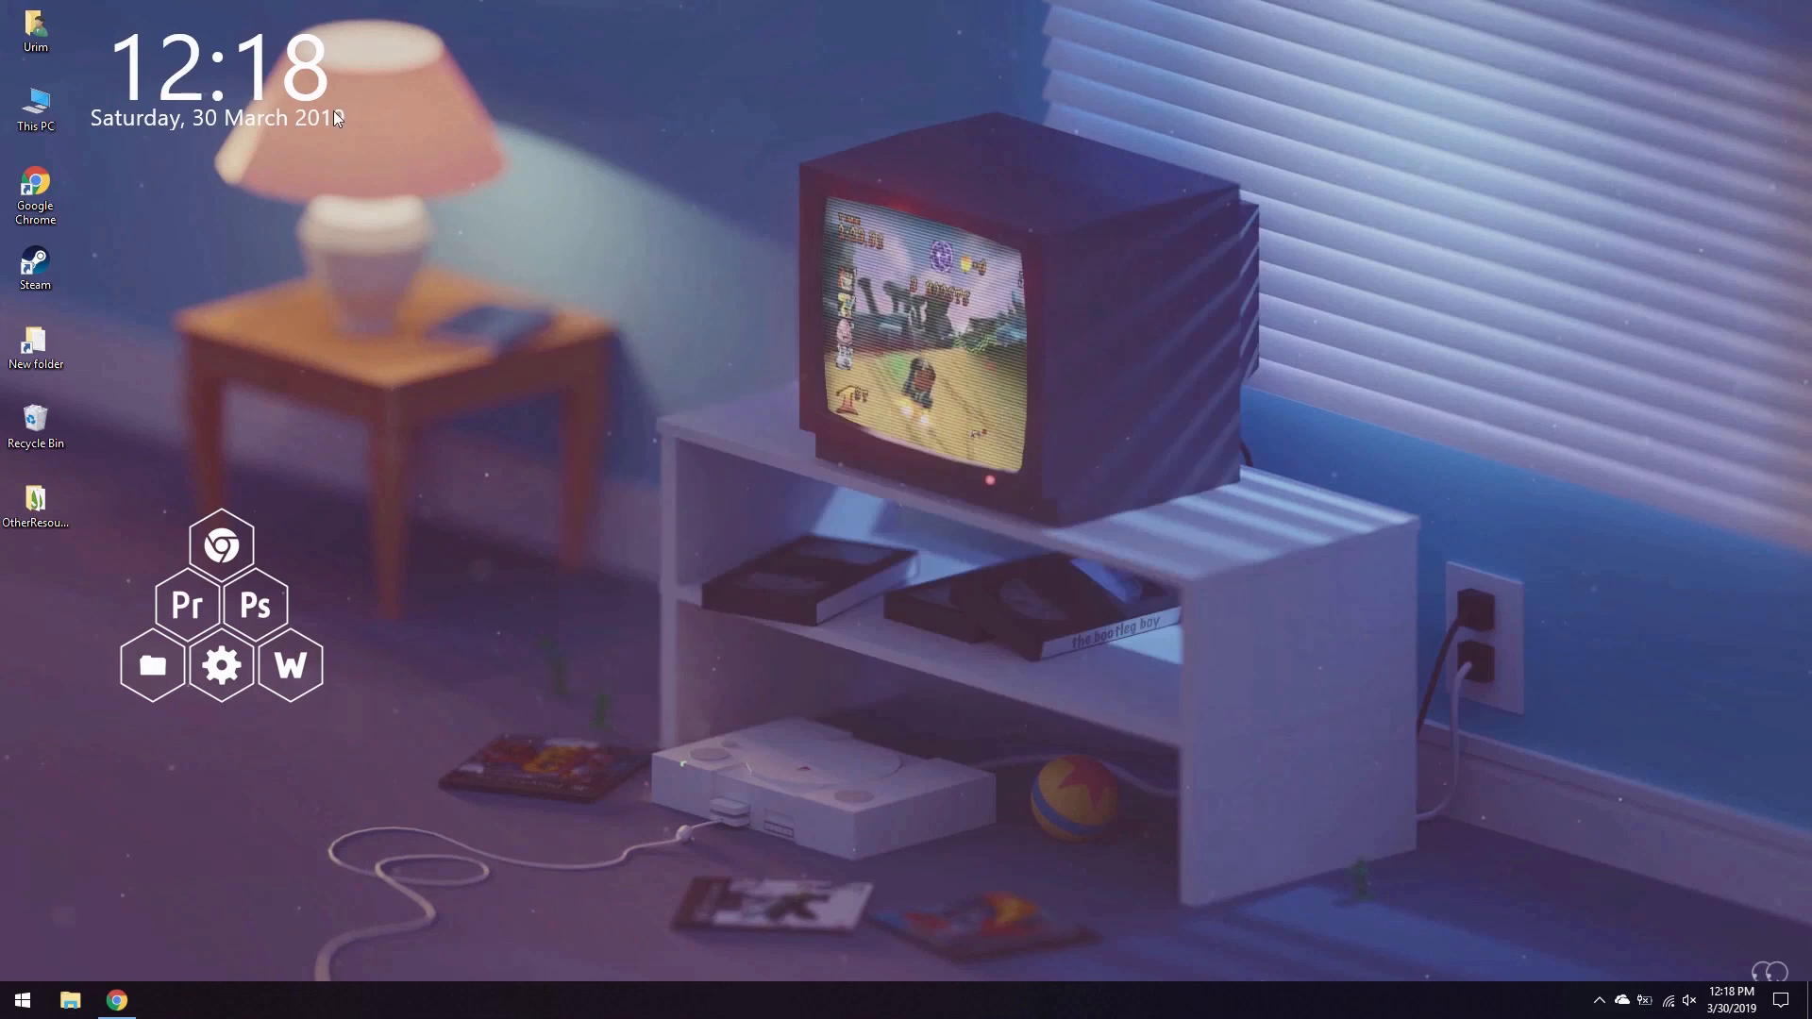
{"action": "mouse_move", "coordinate": [779, 117]}
{"action": "left_mouse_down"}
{"action": "mouse_move", "coordinate": [807, 91]}
{"action": "mouse_move", "coordinate": [810, 110]}
{"action": "left_mouse_up"}
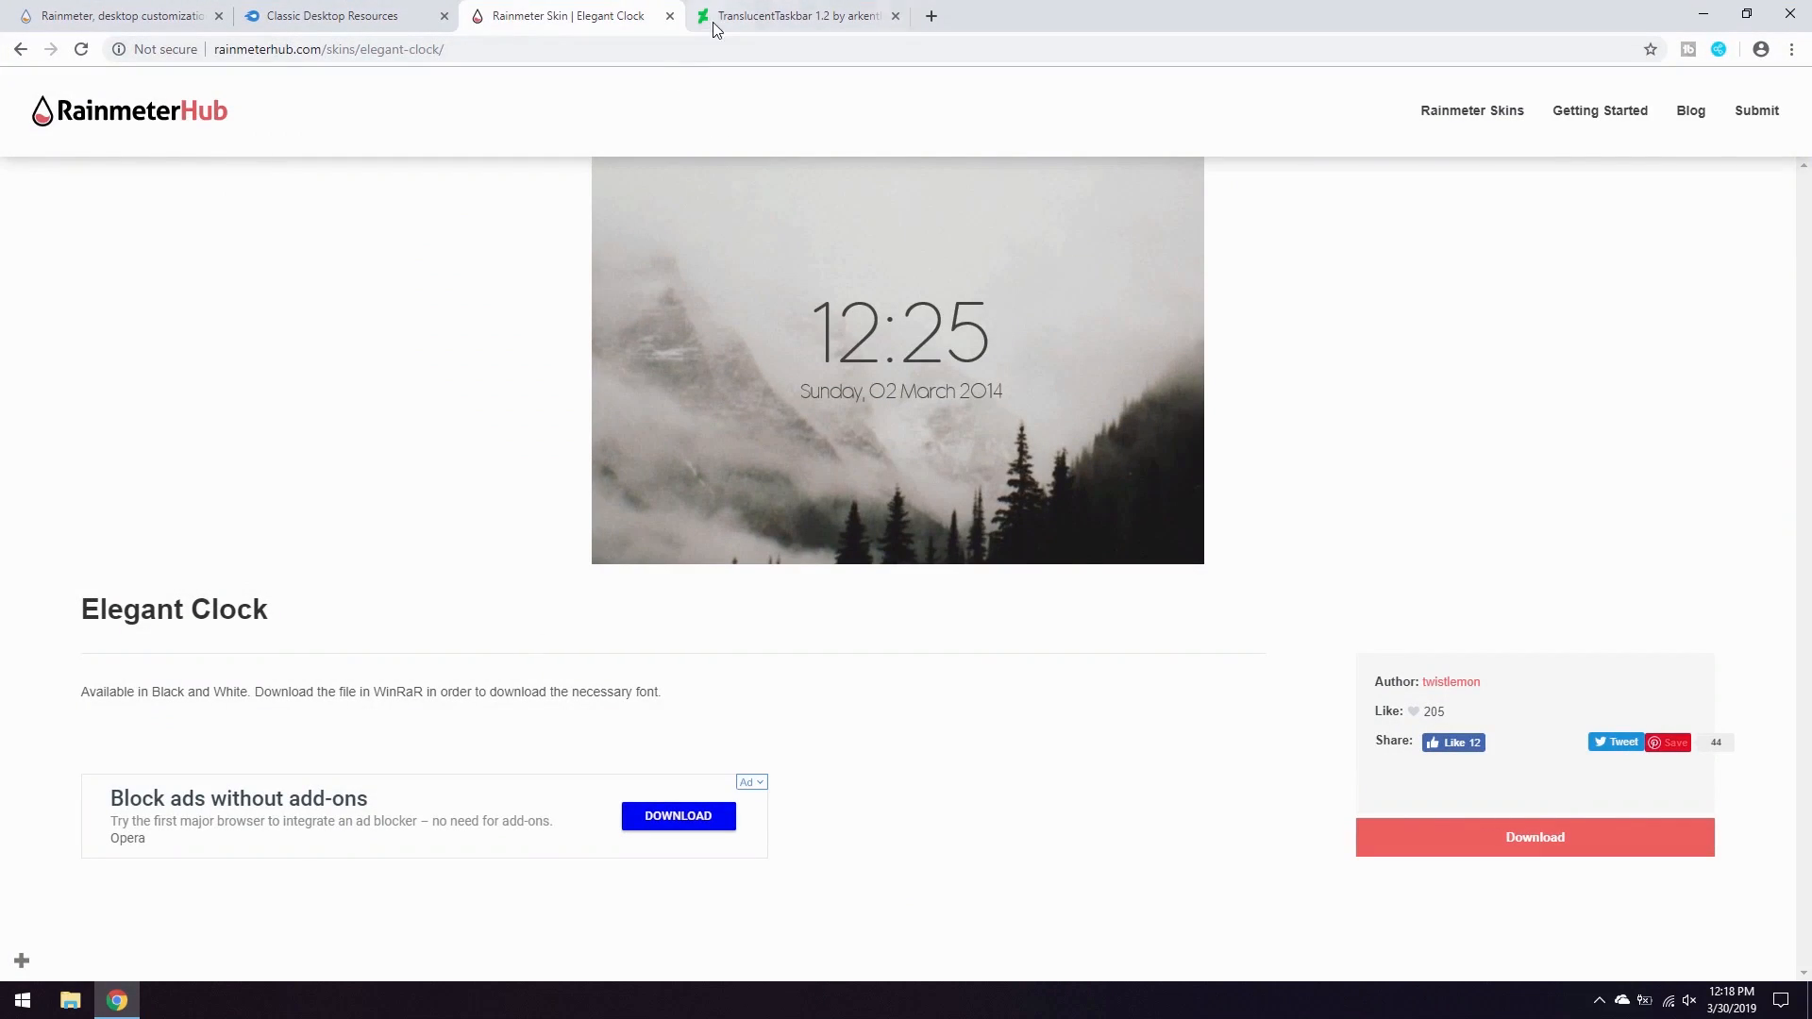
- Download and install the TranslucentTaskbar 1.2 skin from its DeviantArt page, and minimize the browser
{"action": "left_click", "coordinate": [712, 21]}
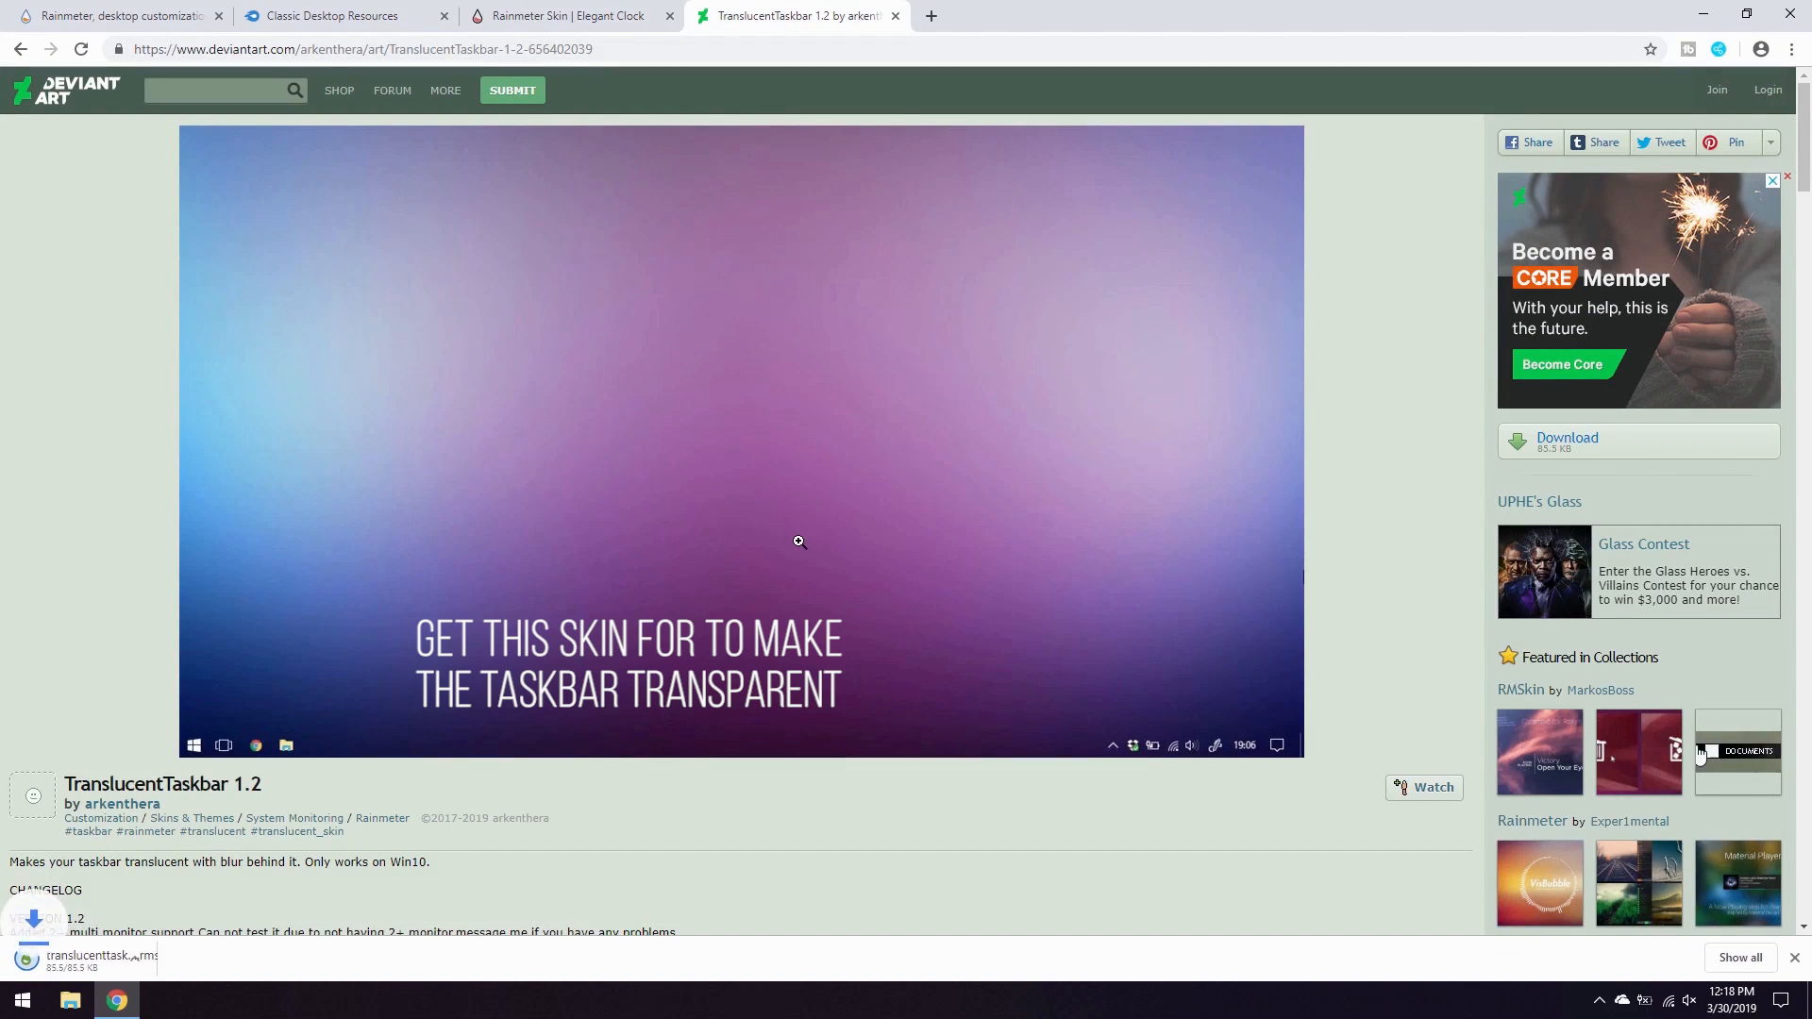
{"action": "left_click", "coordinate": [141, 959]}
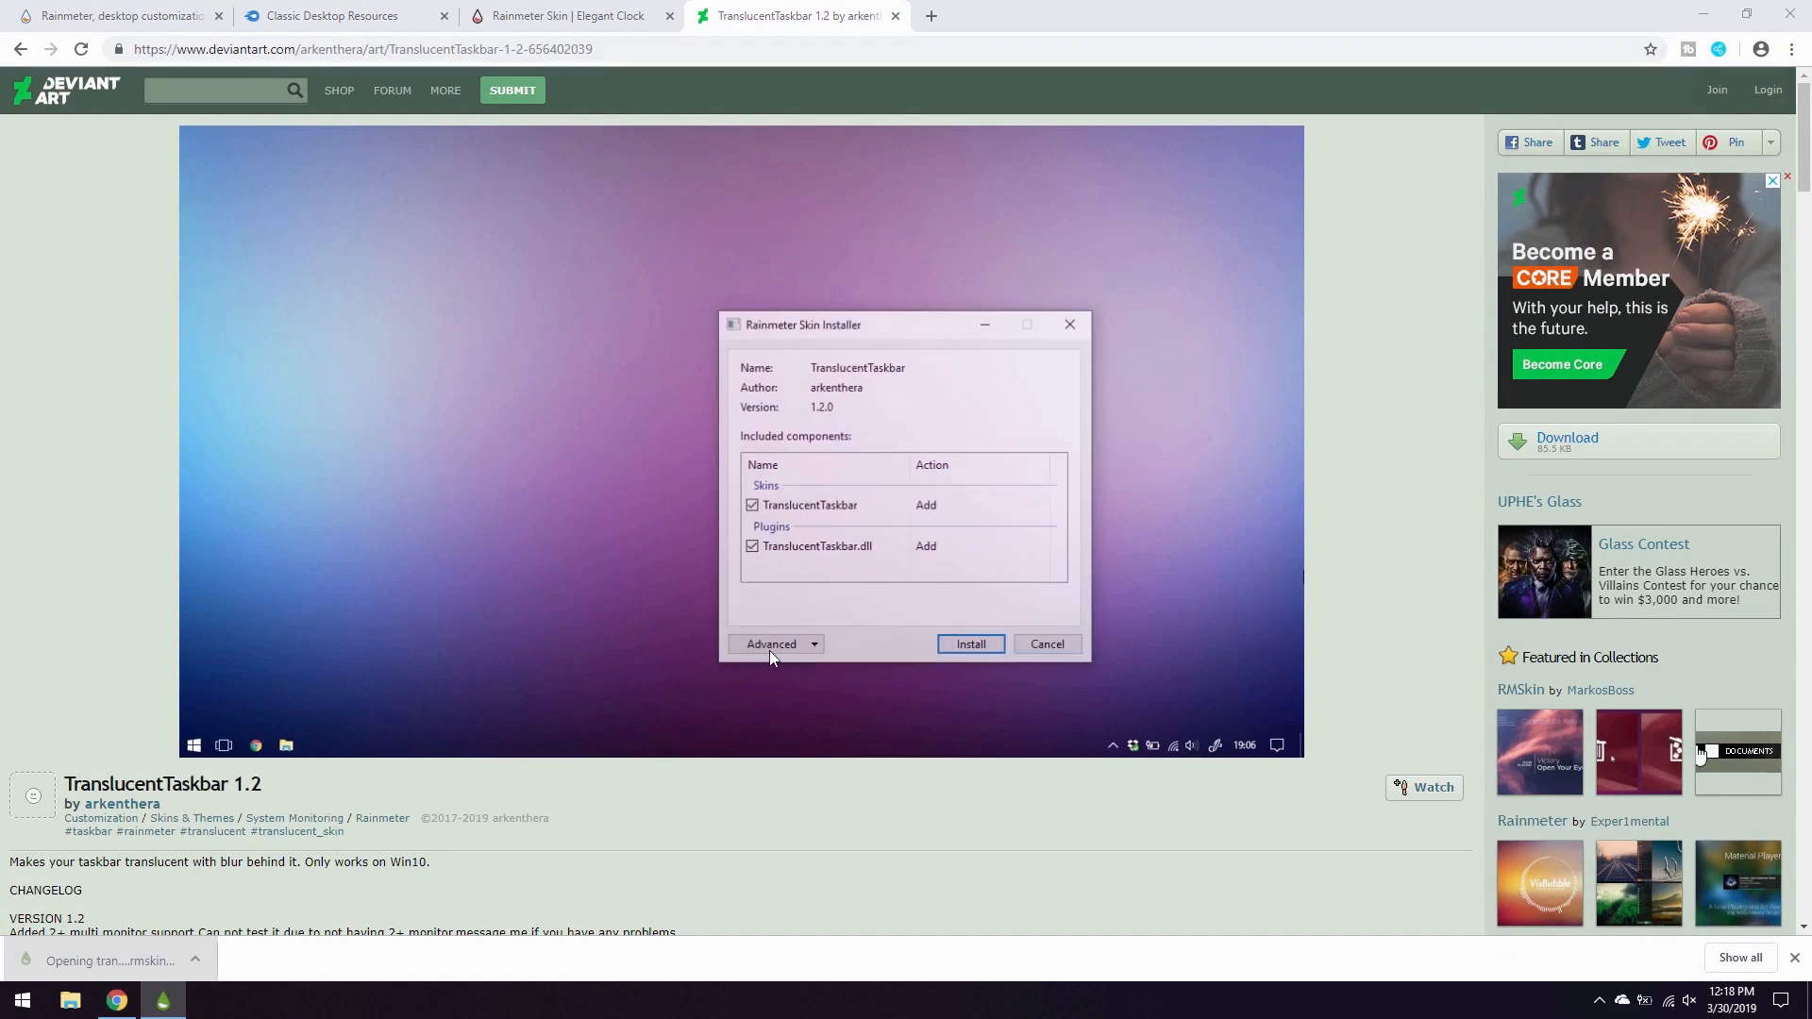
{"action": "left_click", "coordinate": [963, 645]}
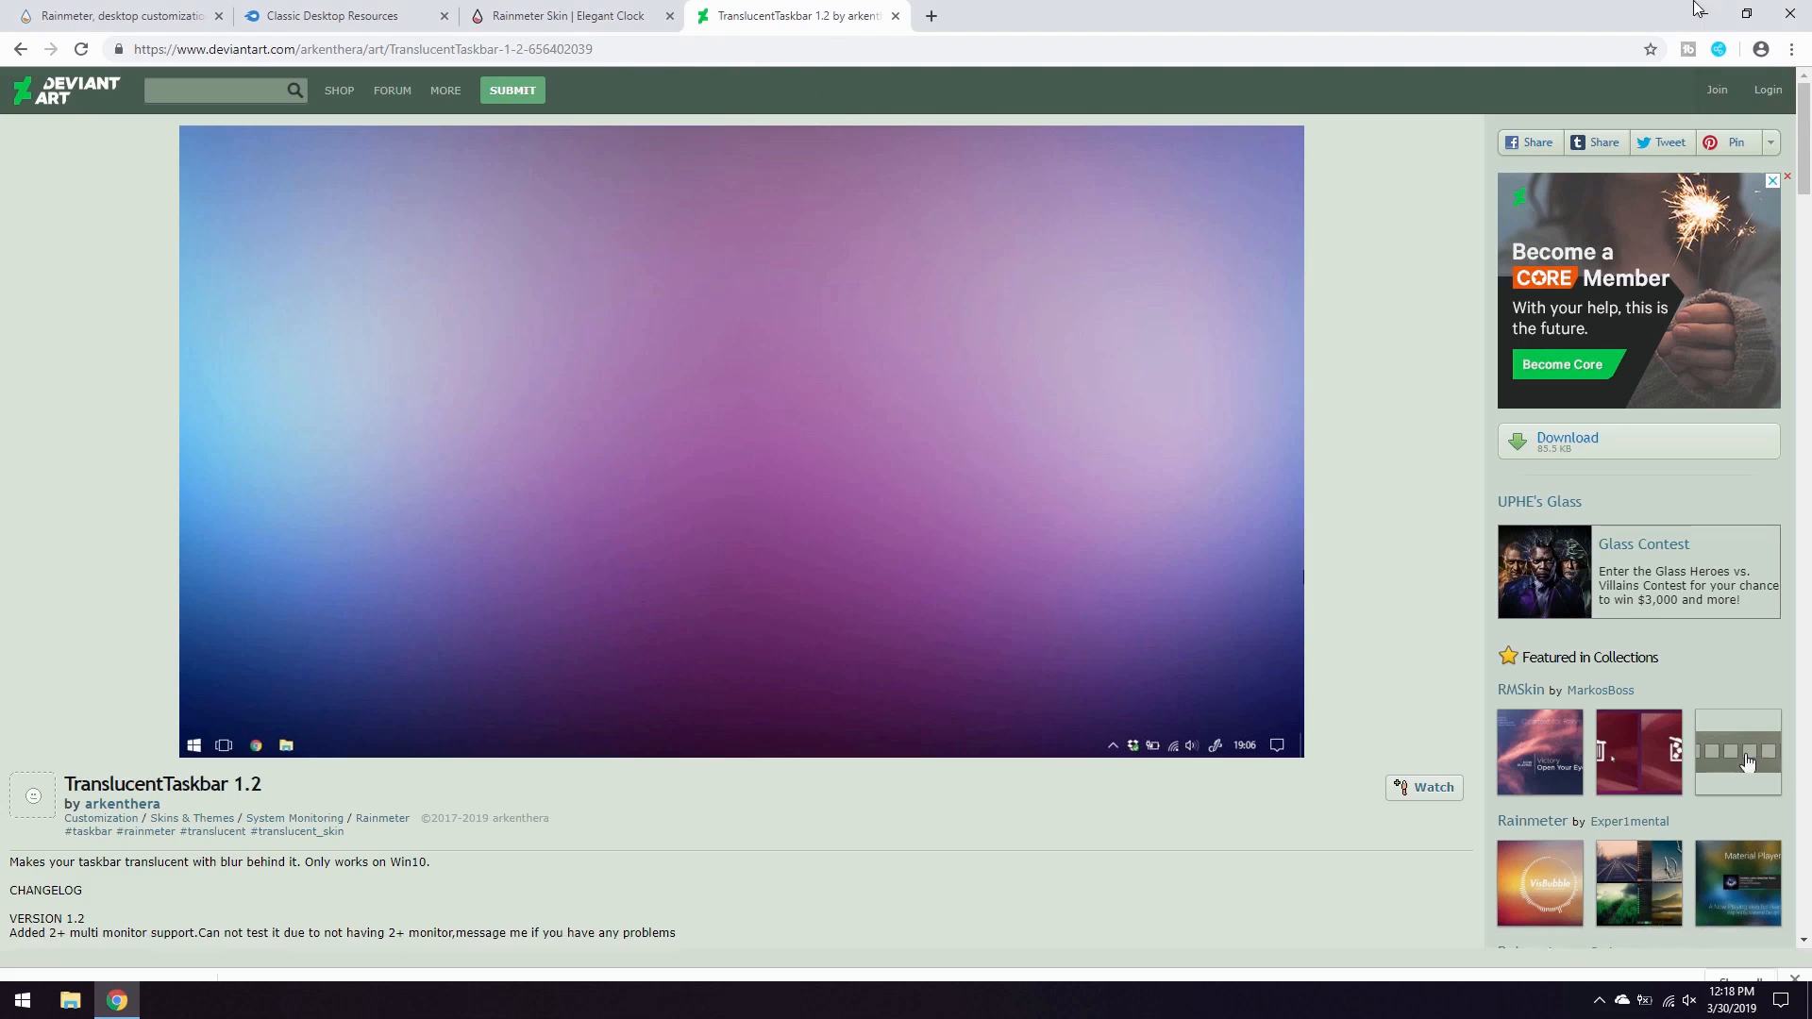
{"action": "left_click", "coordinate": [1701, 12]}
- Load the TranslucentTaskbar Sample.ini skin from the Rainmeter manager and close the manager
{"action": "left_click", "coordinate": [1600, 1002]}
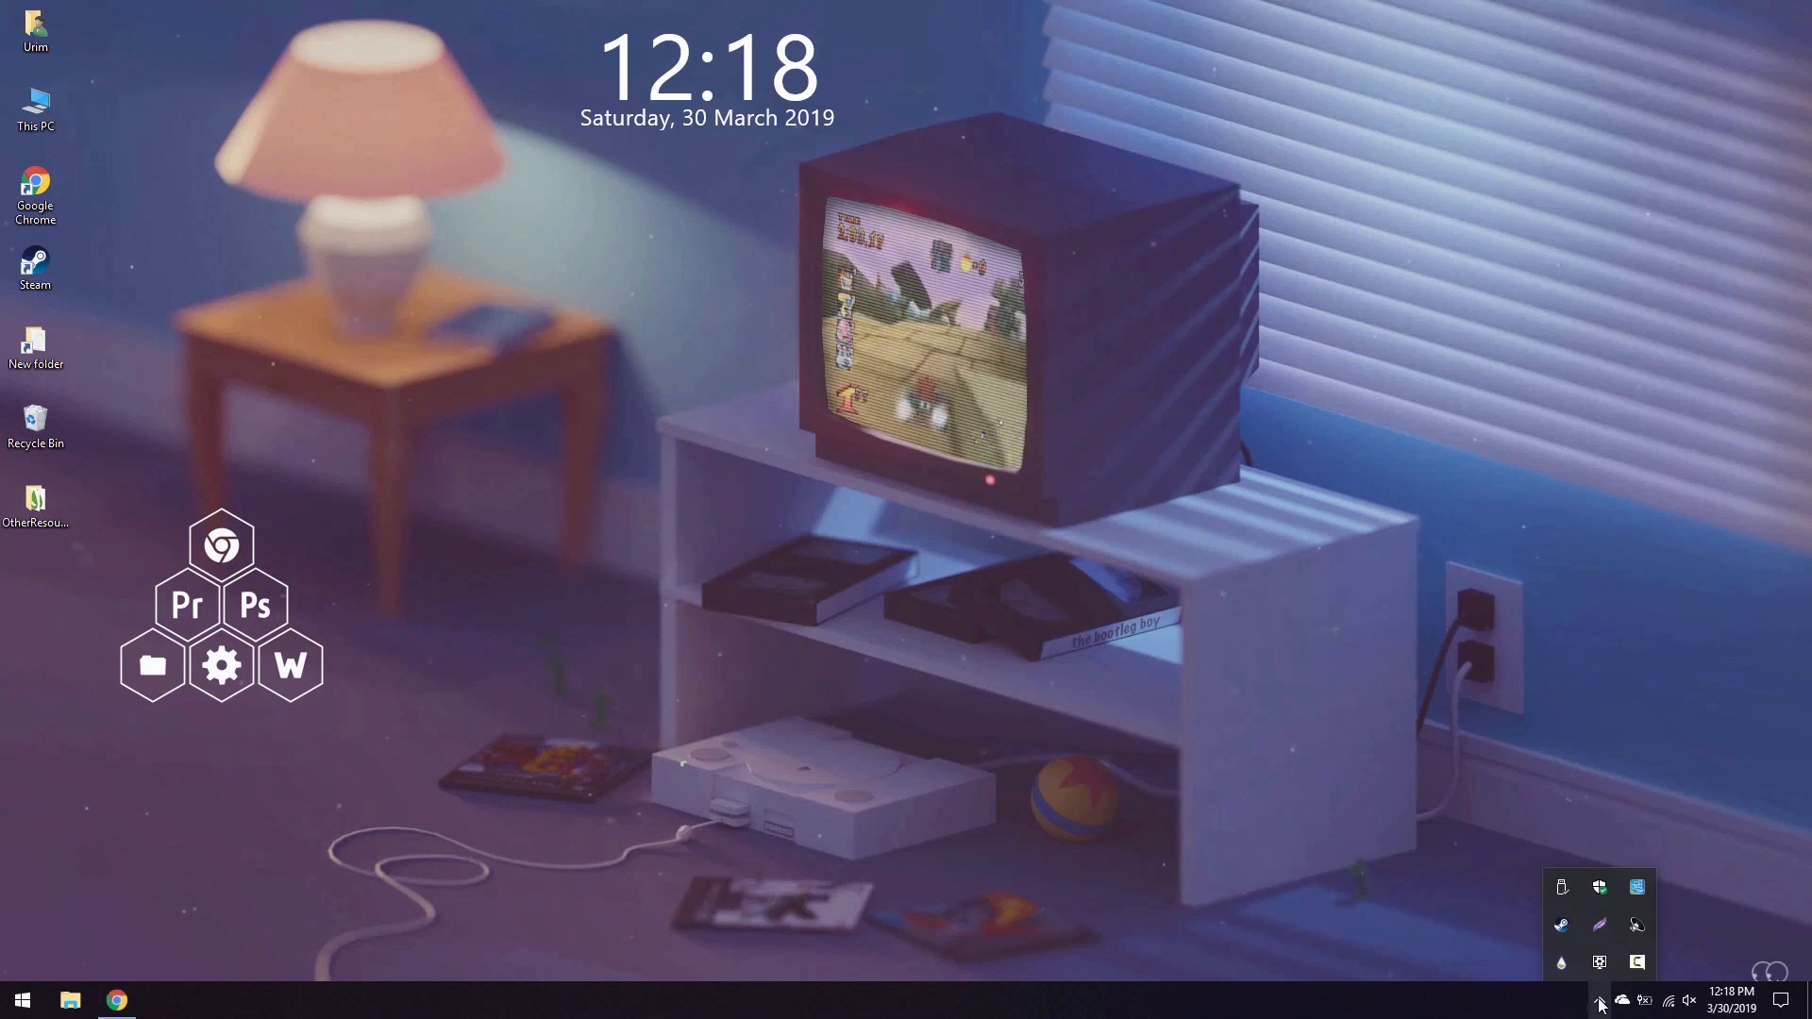
{"action": "left_click", "coordinate": [1561, 963]}
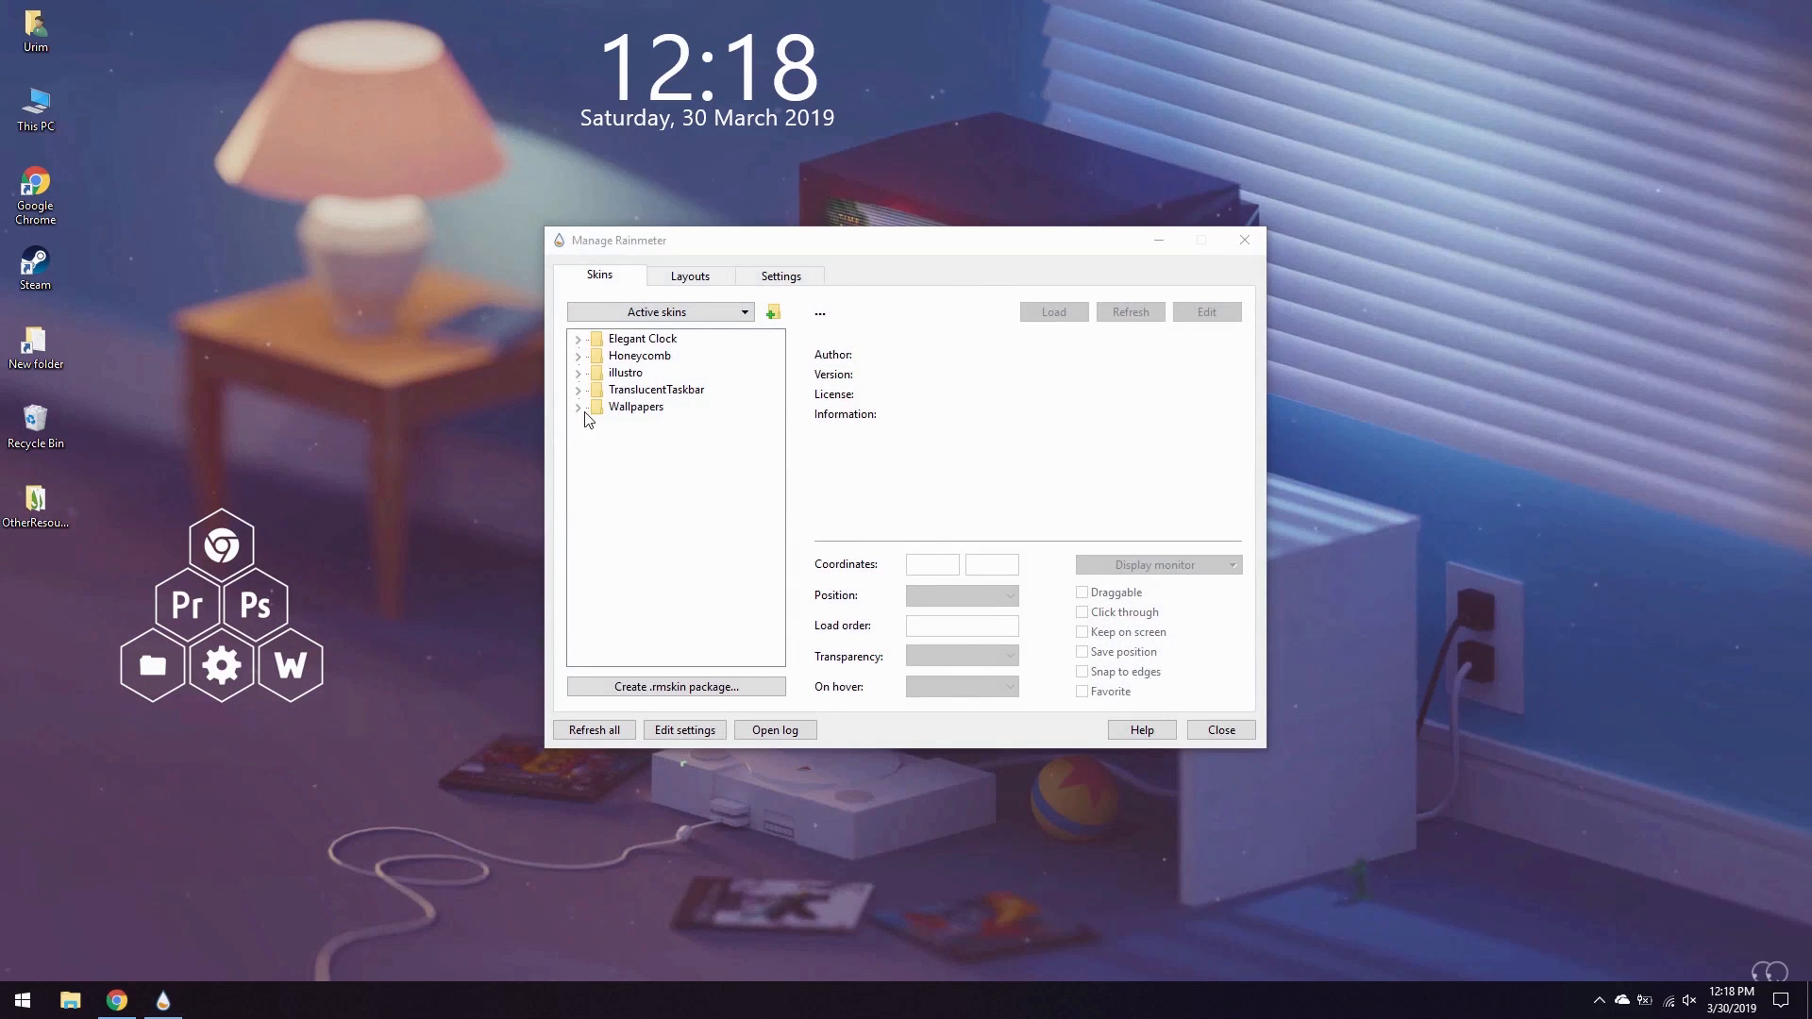
{"action": "left_click", "coordinate": [579, 389]}
{"action": "left_click", "coordinate": [635, 407]}
{"action": "left_click", "coordinate": [1054, 311]}
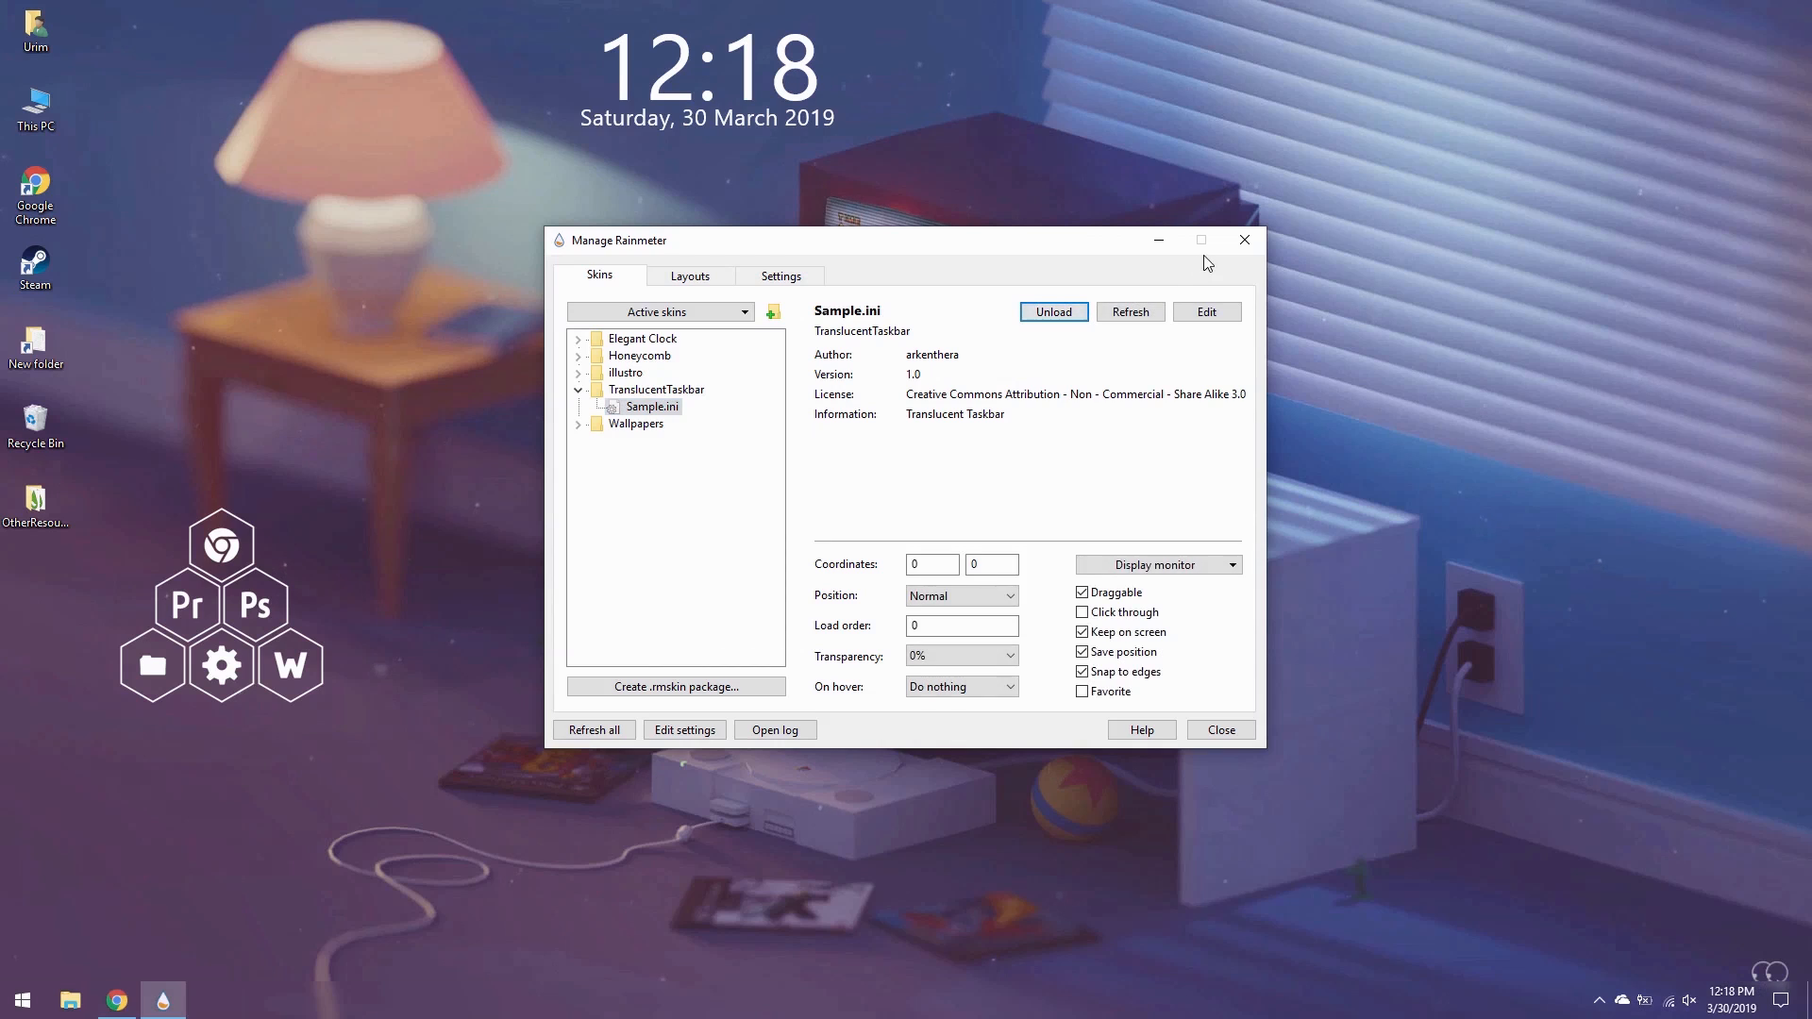
{"action": "left_click", "coordinate": [1241, 253]}
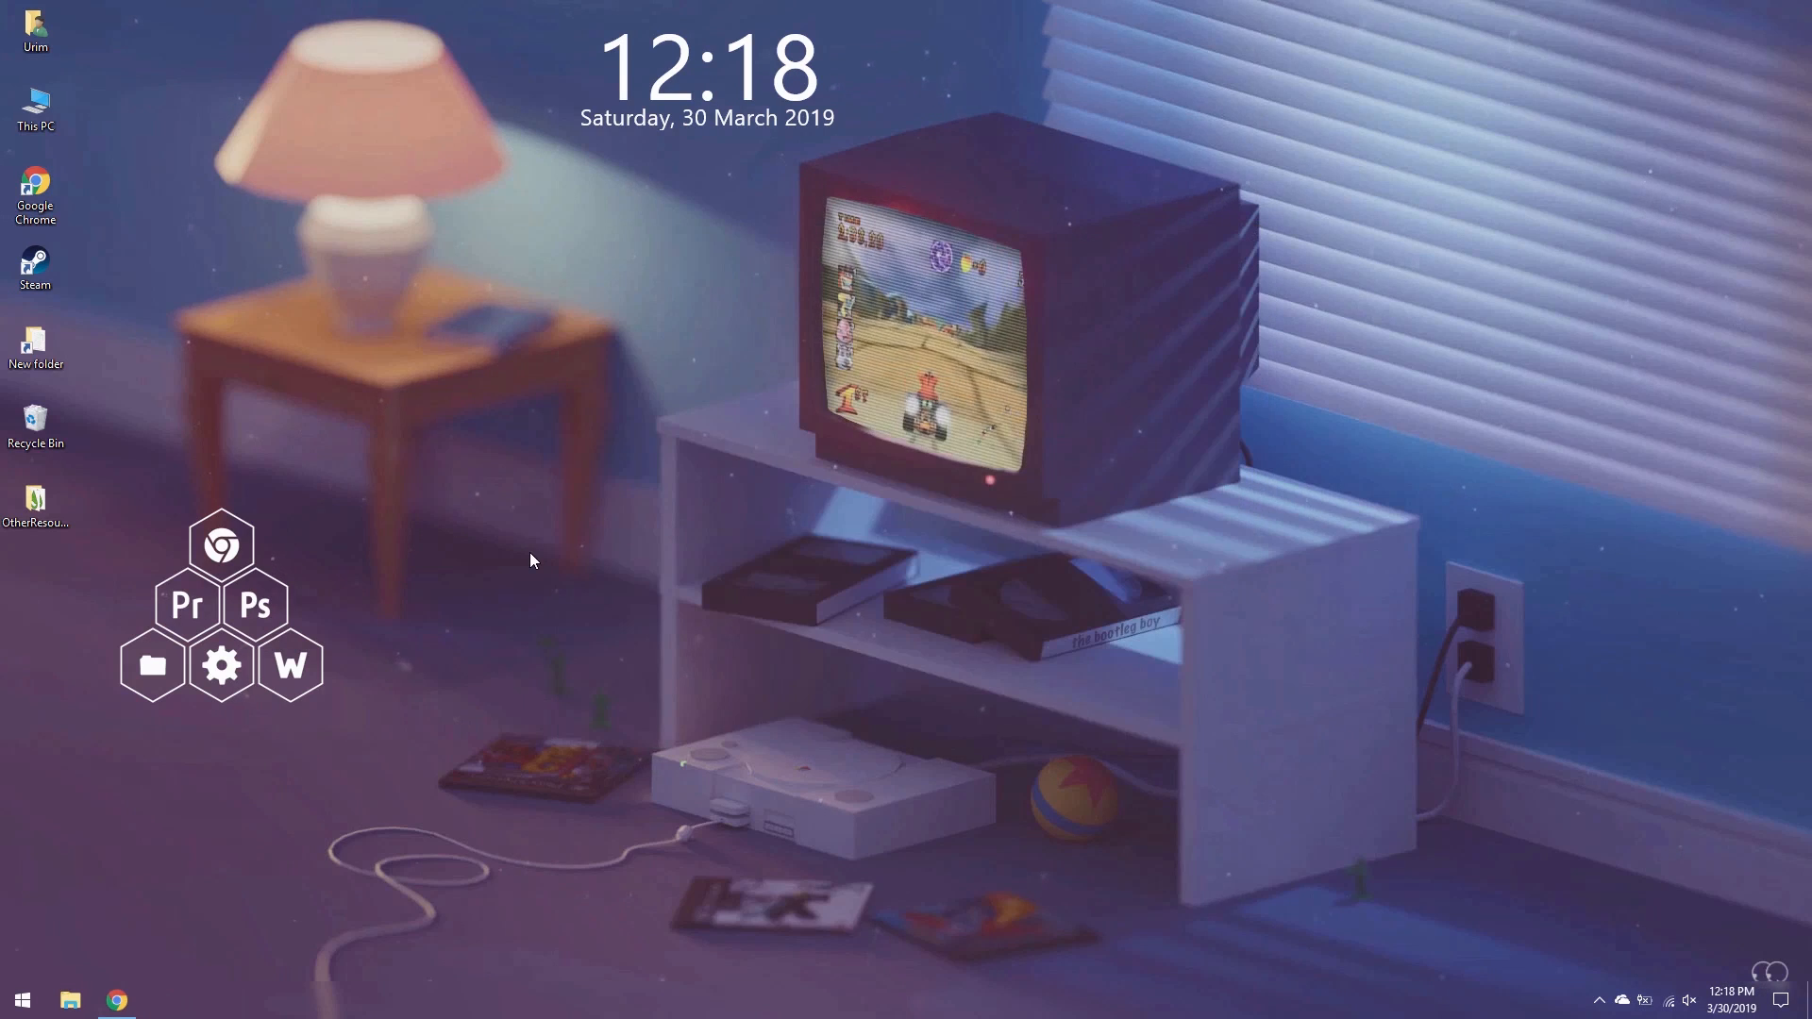
- Hide the regular Windows desktop icons
{"action": "right_click", "coordinate": [534, 489]}
{"action": "mouse_move", "coordinate": [661, 524]}
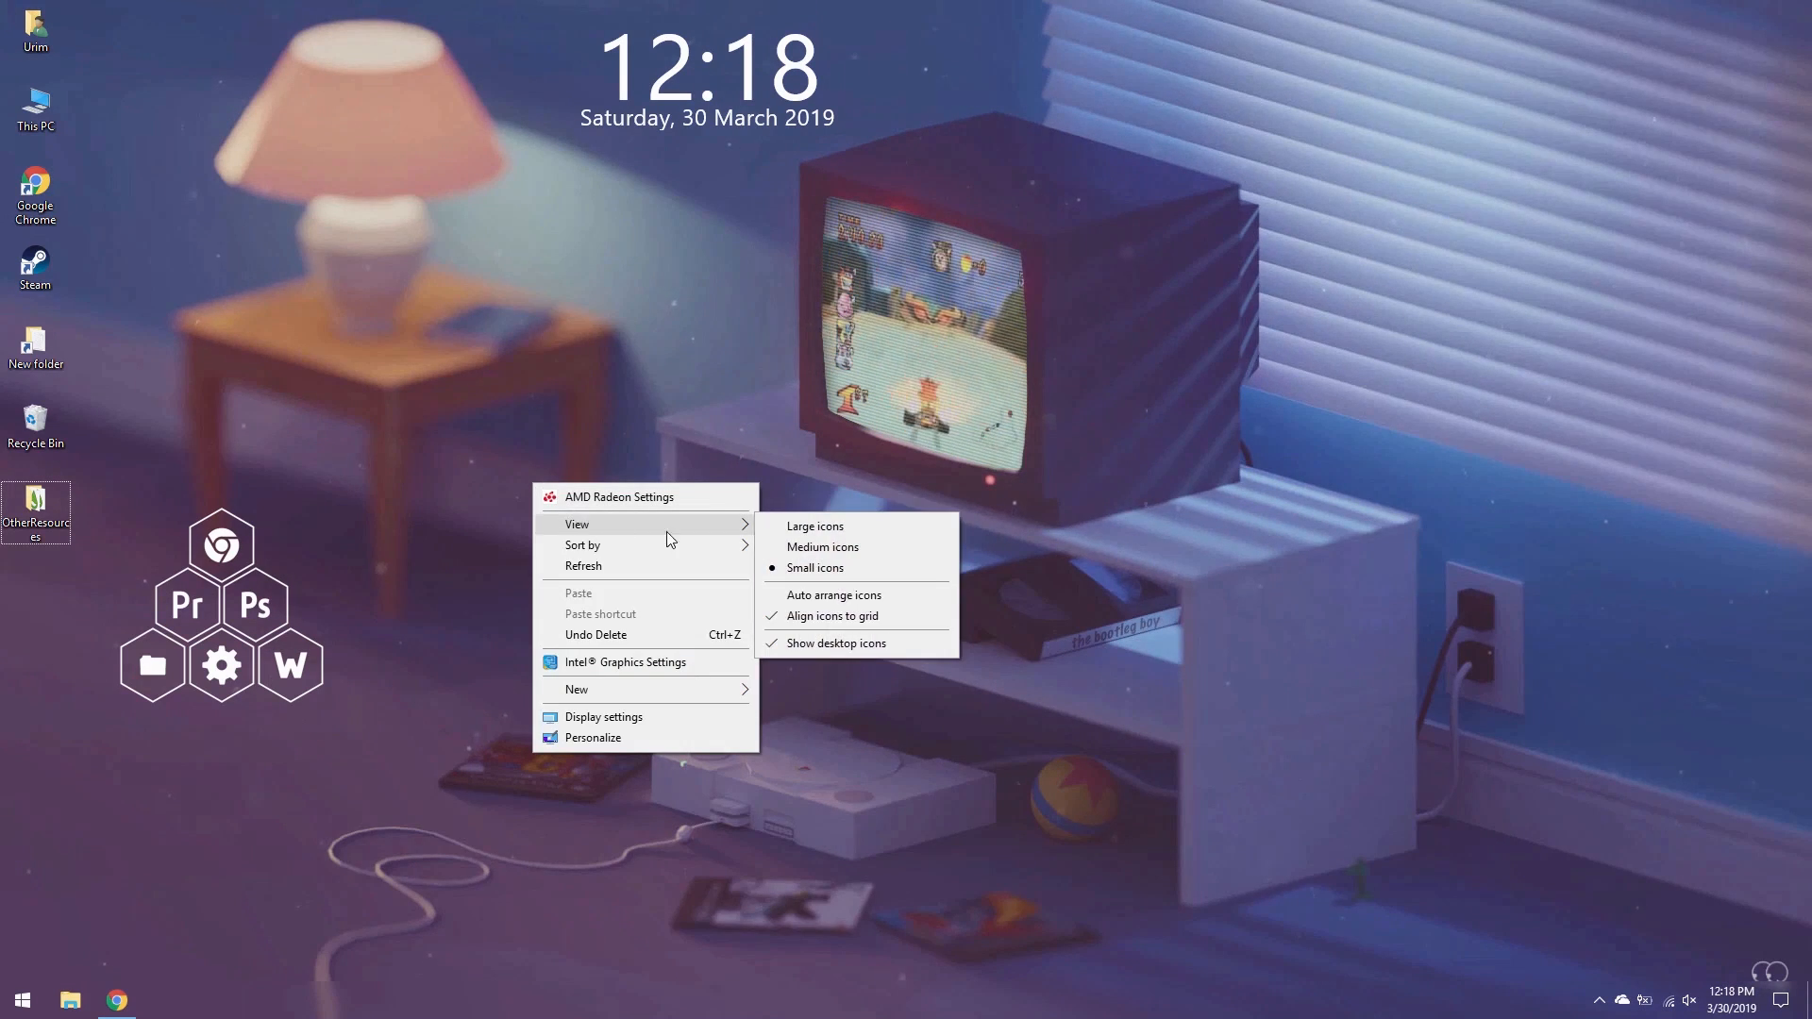
{"action": "left_click", "coordinate": [789, 635]}
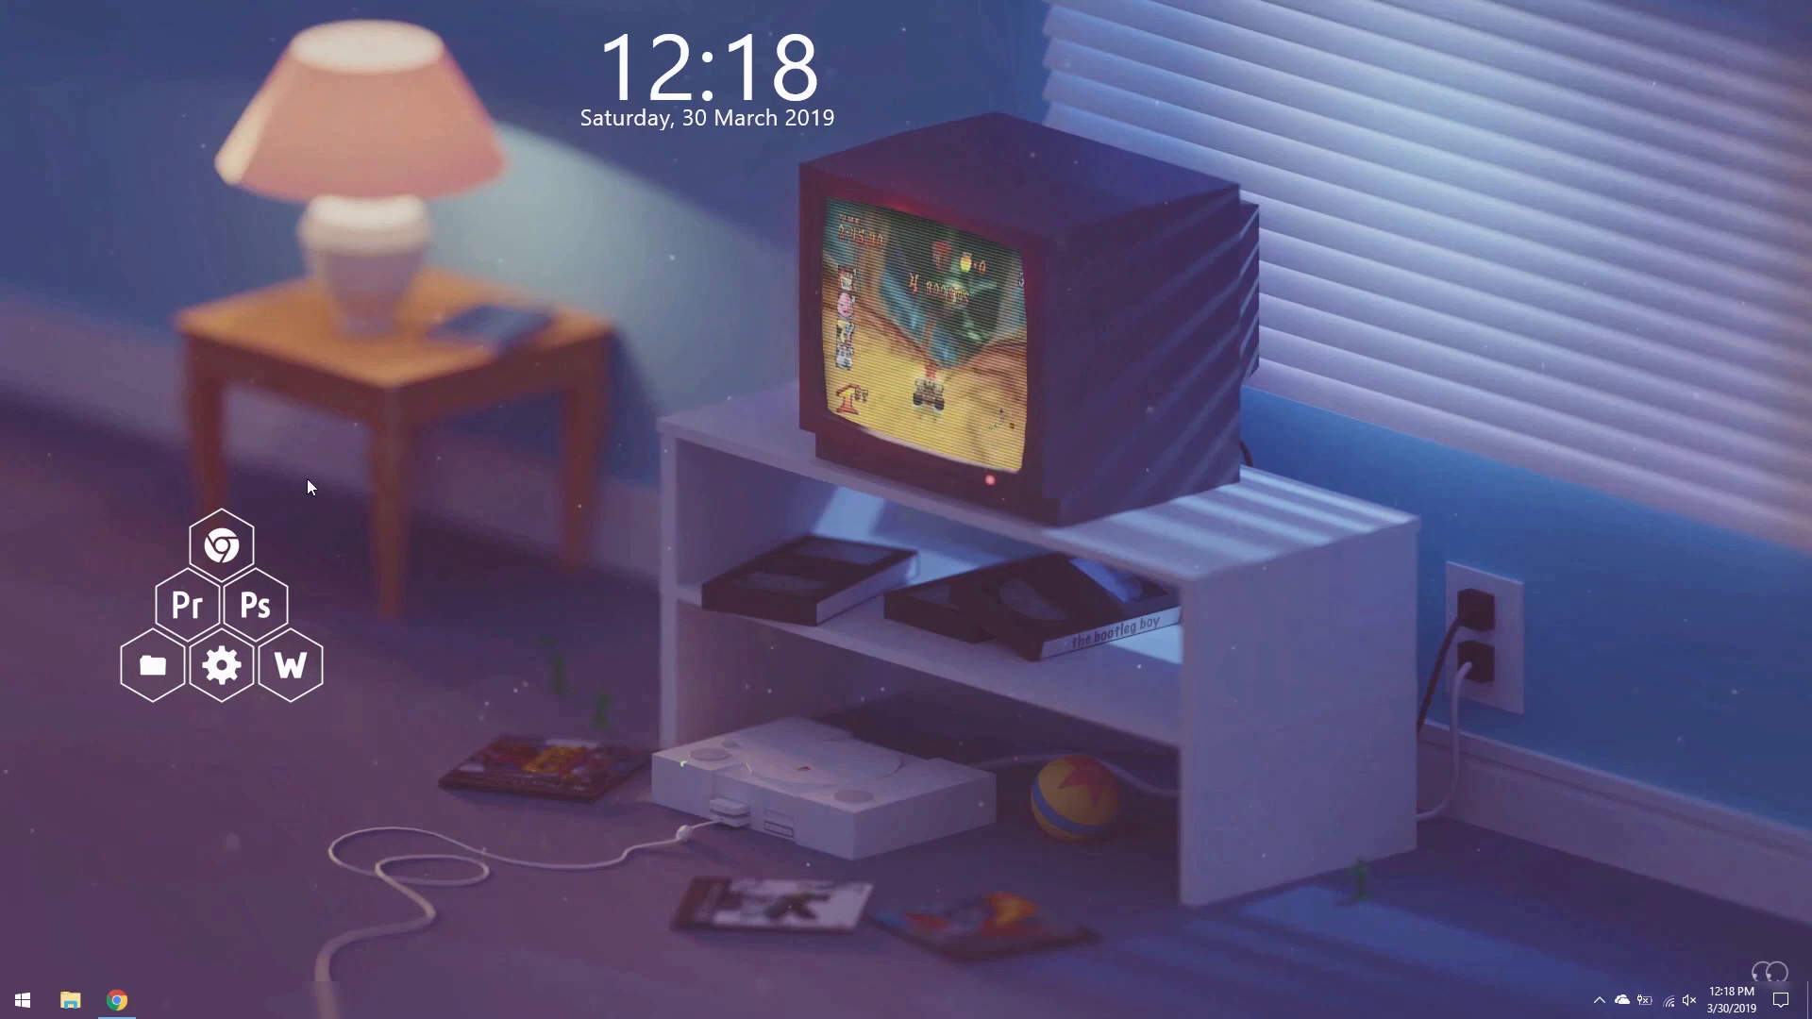
{"action": "mouse_move", "coordinate": [234, 552]}
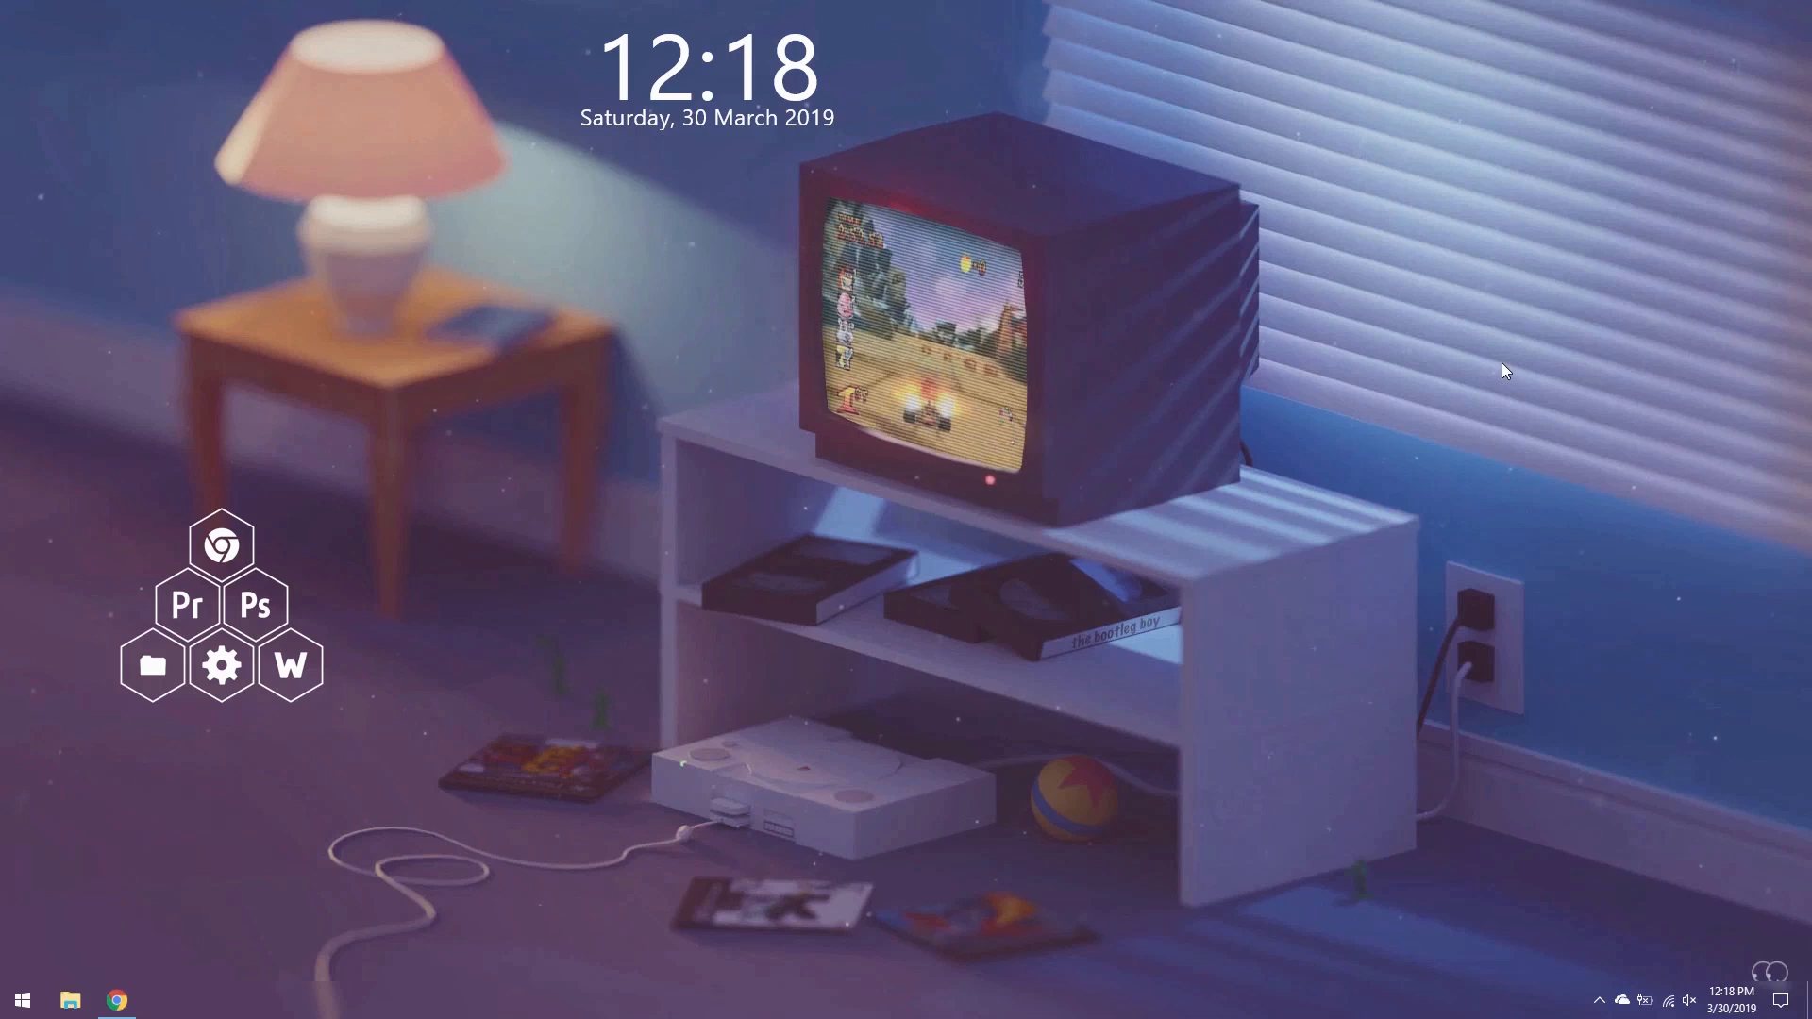
- Show the regular Windows desktop icons again
{"action": "right_click", "coordinate": [1482, 381]}
{"action": "mouse_move", "coordinate": [1529, 422]}
{"action": "left_click", "coordinate": [1310, 545]}
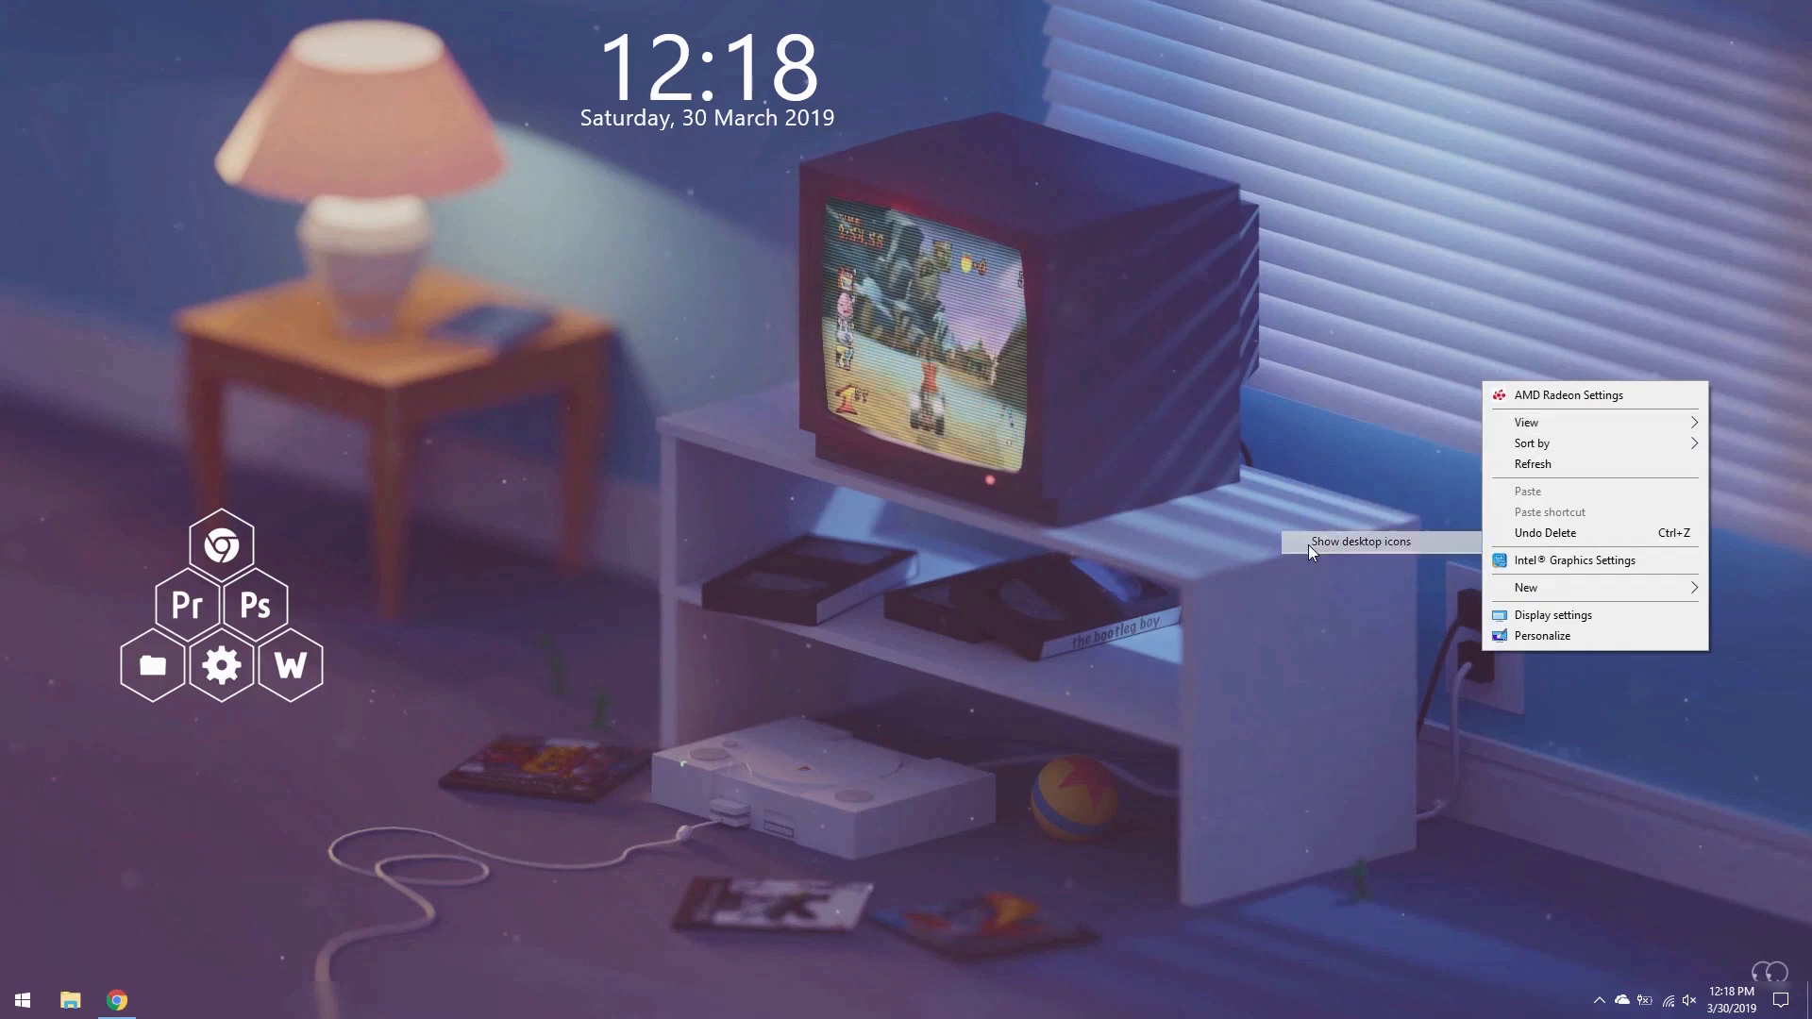
{"action": "left_click", "coordinate": [2, 1011]}
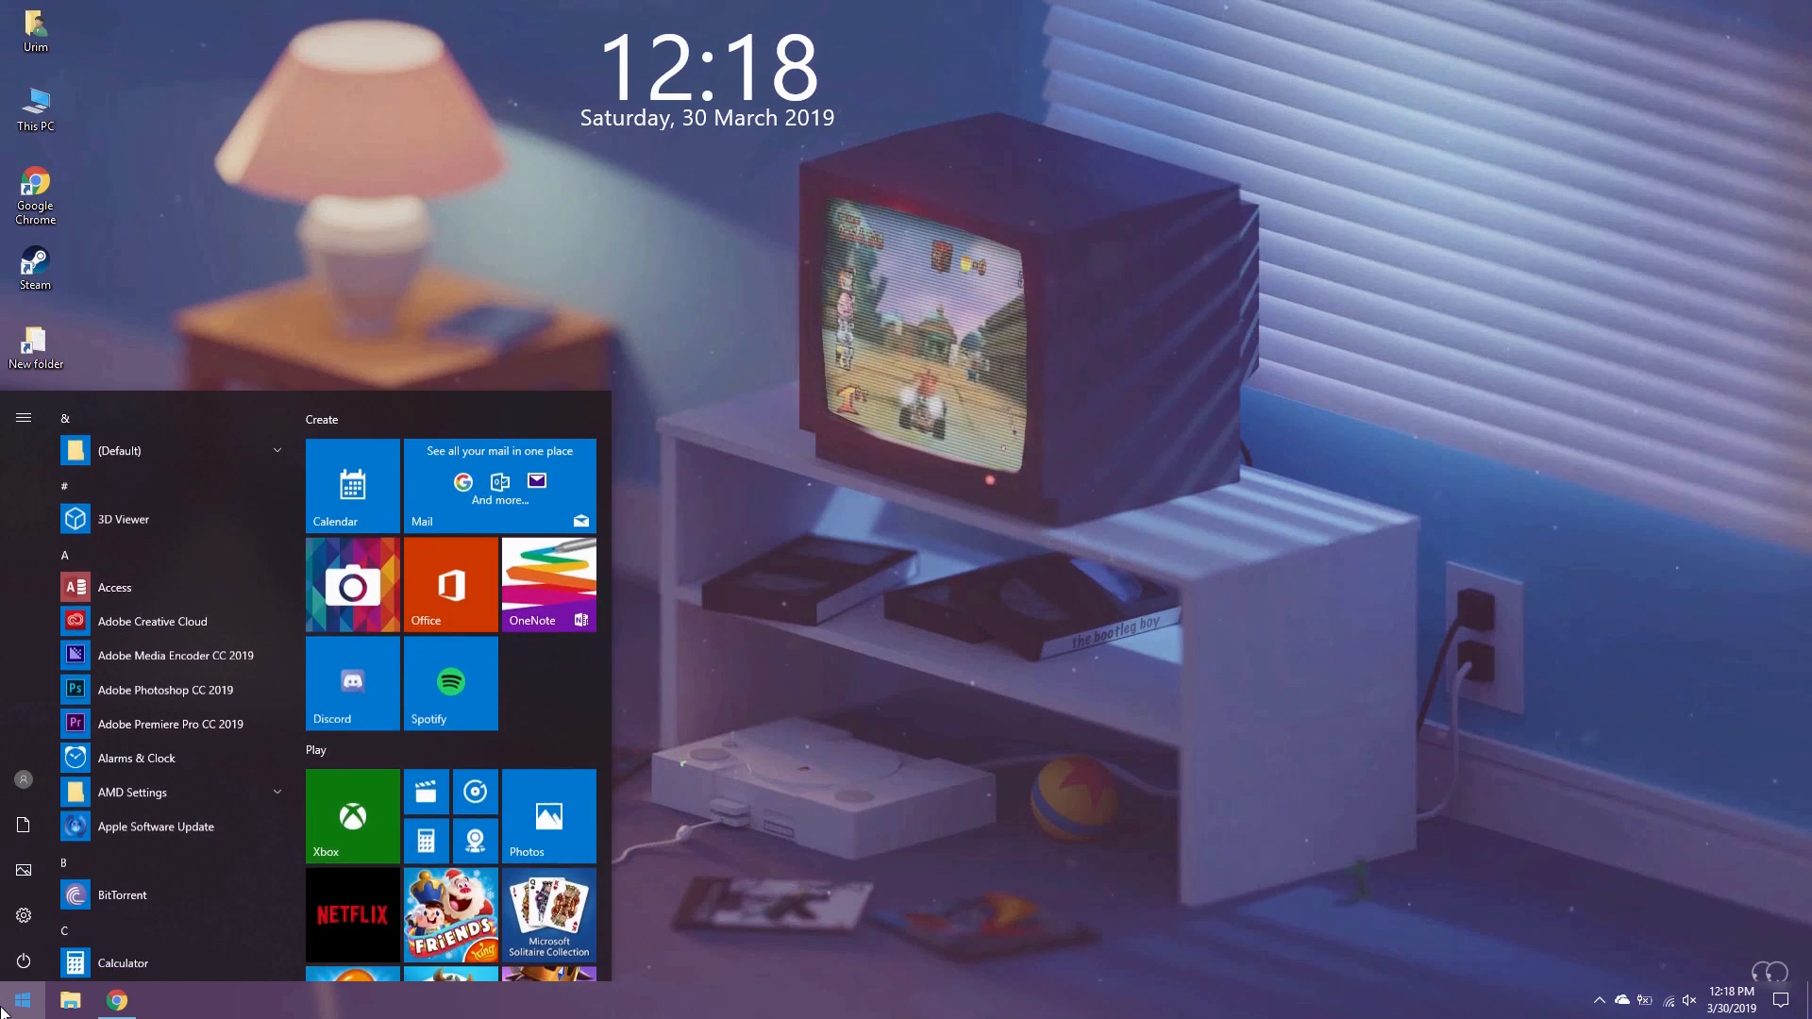
{"action": "right_click", "coordinate": [177, 139]}
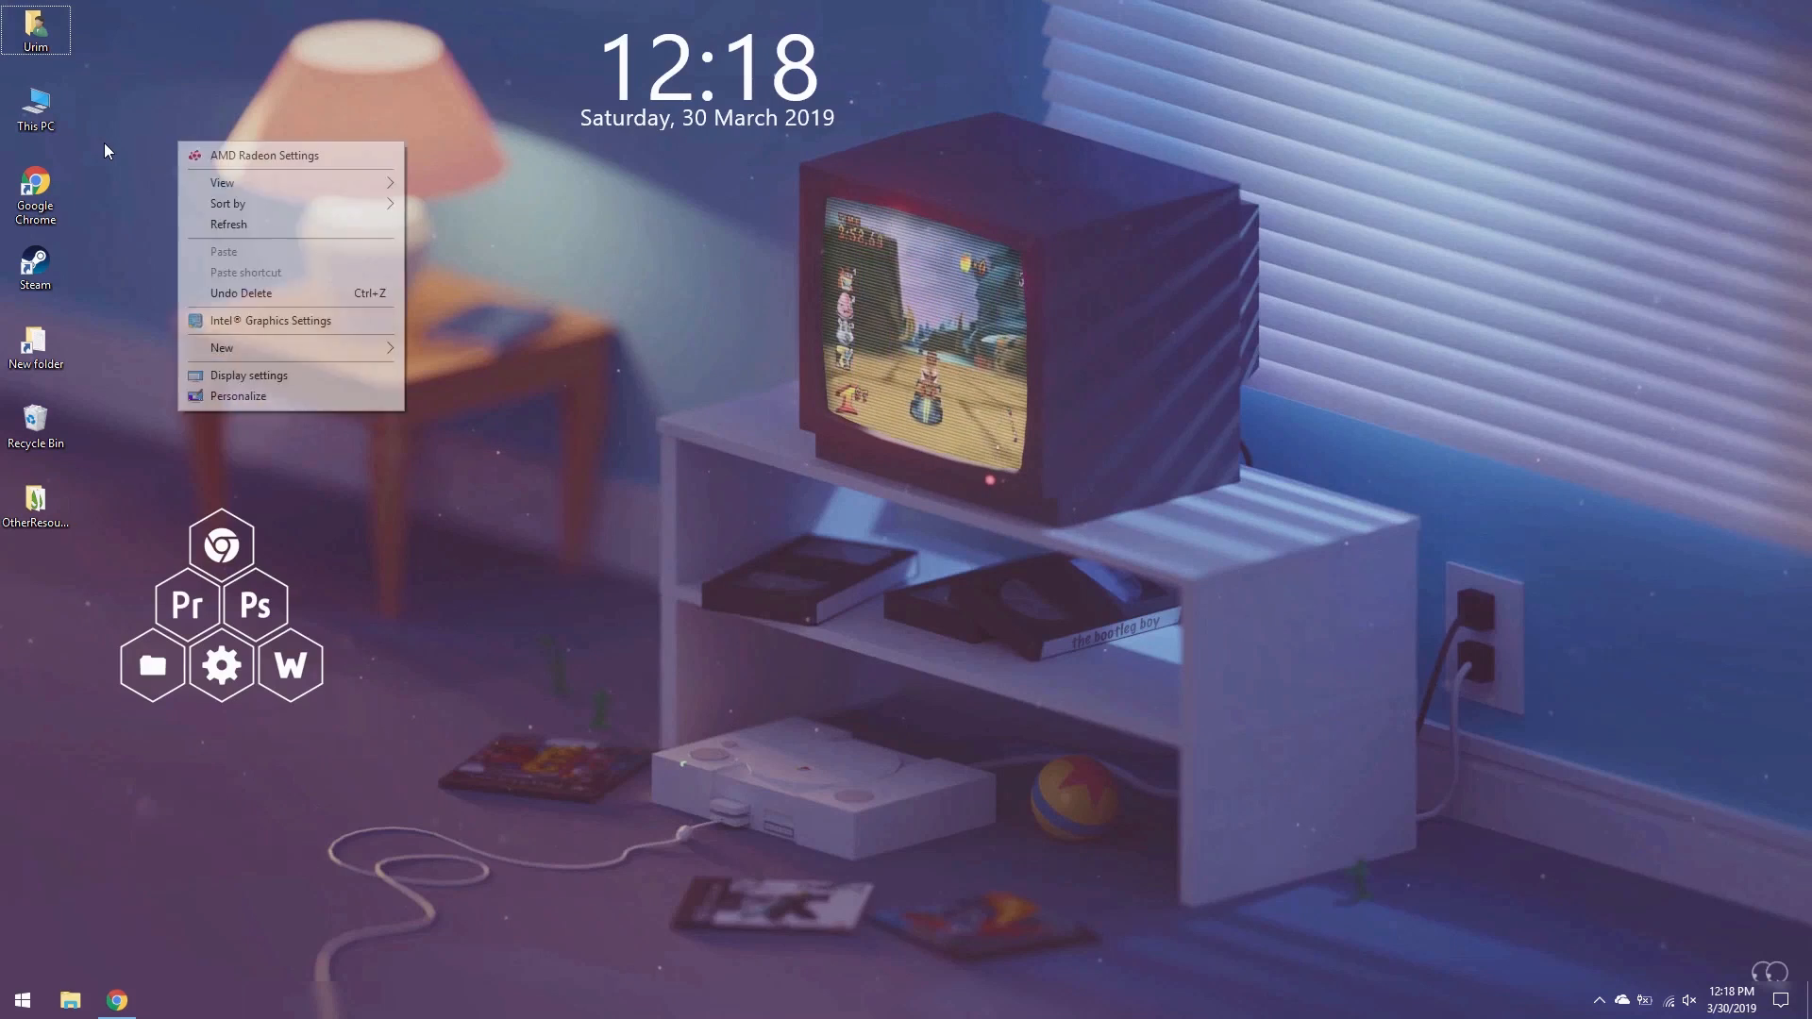
{"action": "left_click", "coordinate": [103, 143]}
- Copy the file path of the Google Chrome desktop shortcut and open the Chrome honeycomb skin's chrome.ini for editing
{"action": "right_click", "coordinate": [34, 219], "text": "shift"}
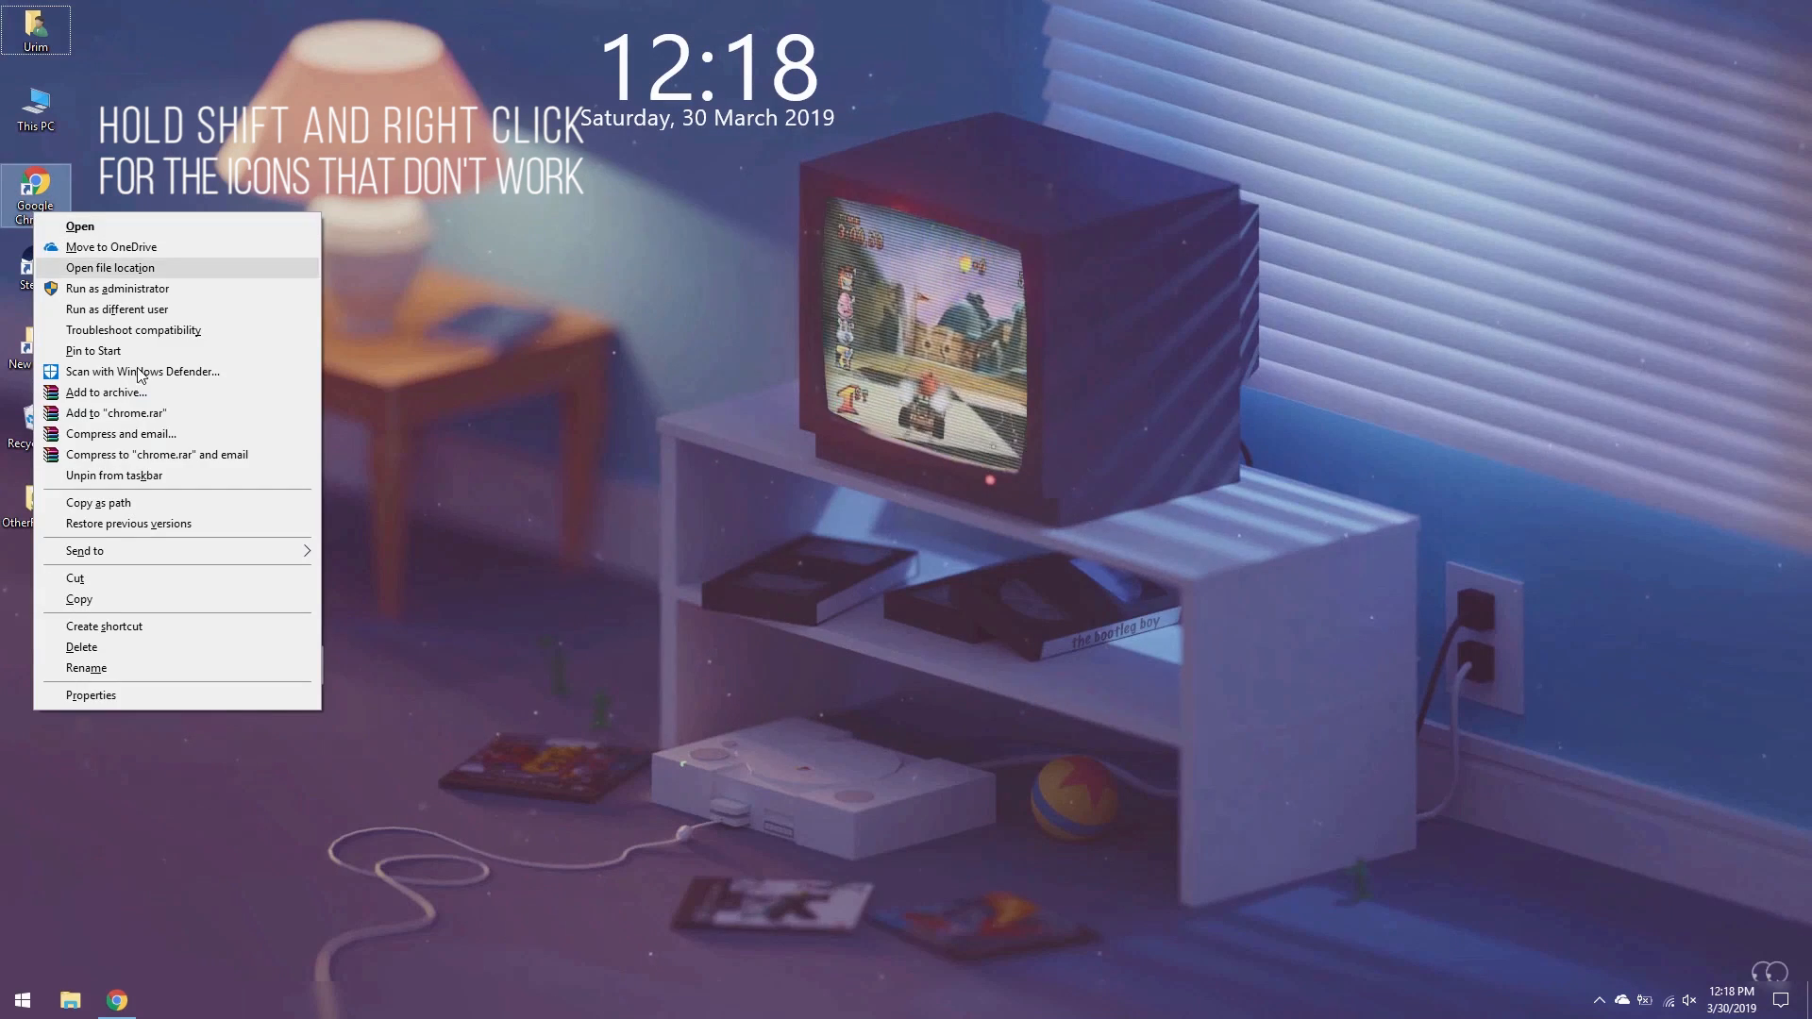
{"action": "left_click", "coordinate": [132, 503]}
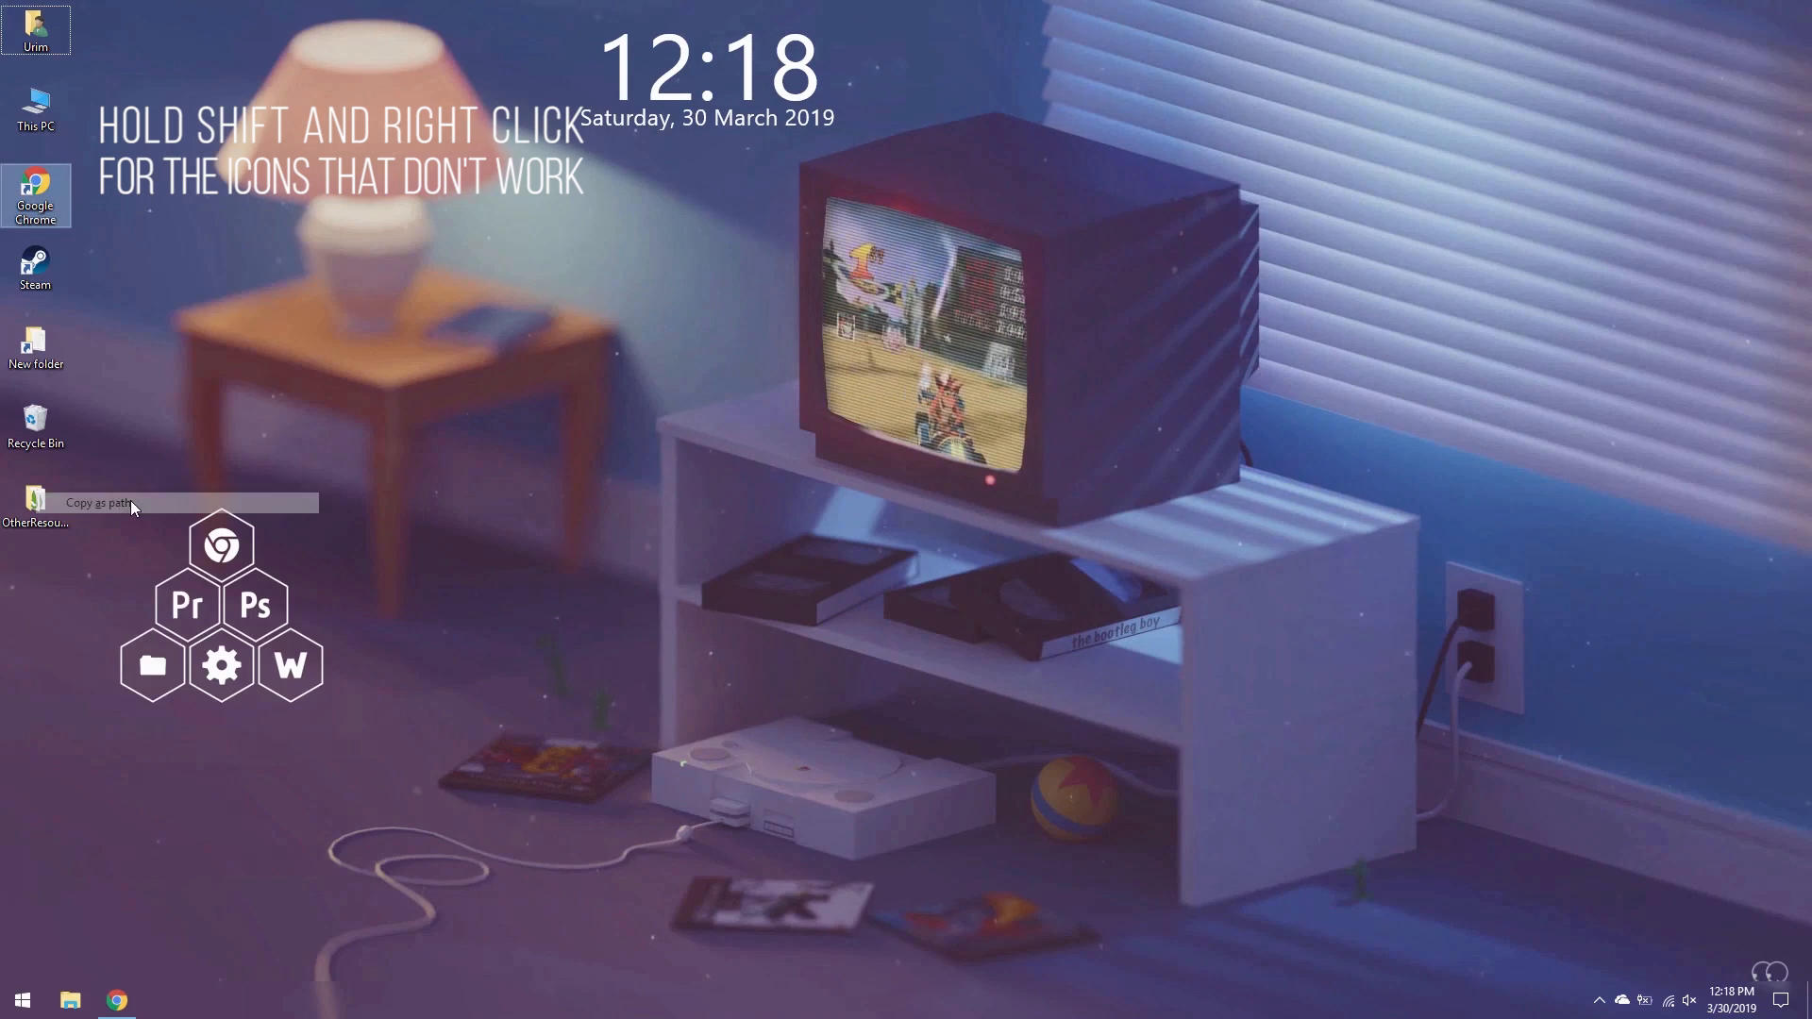
{"action": "right_click", "coordinate": [221, 546]}
{"action": "left_click", "coordinate": [311, 681]}
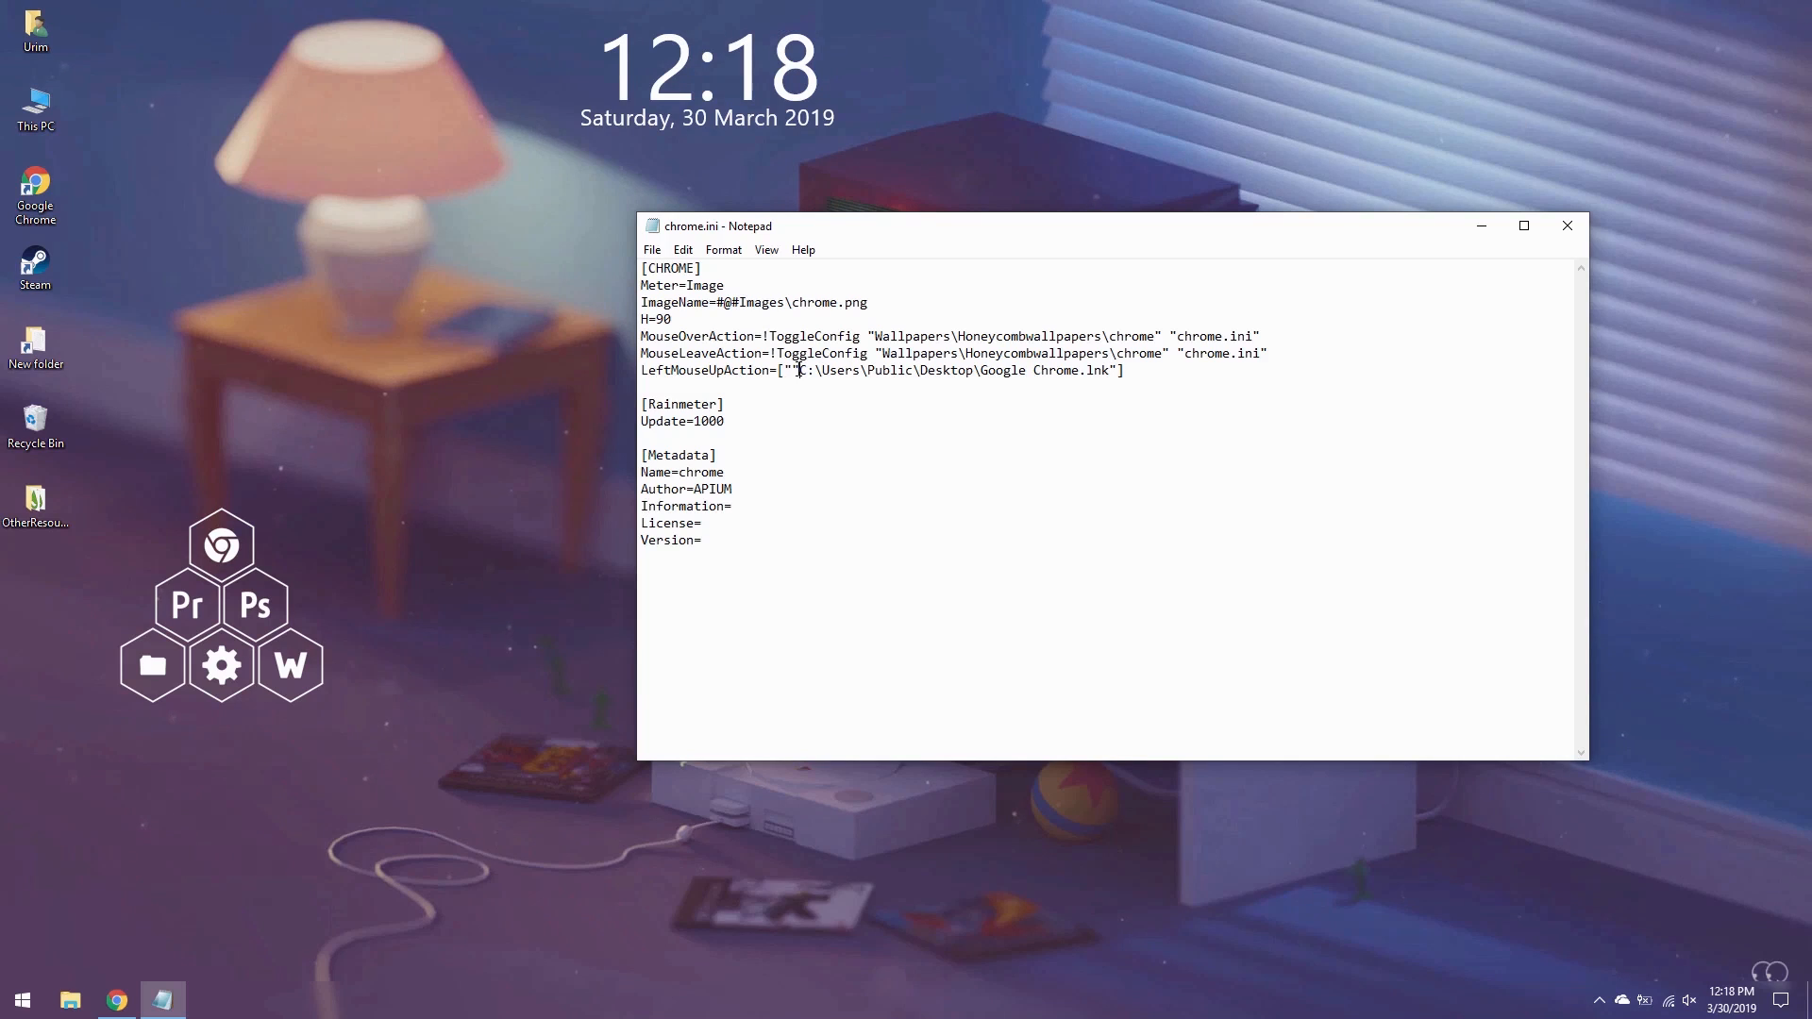
- Save chrome.ini with the LeftMouseUpAction set to the Google Chrome shortcut path and close the file
{"action": "left_click", "coordinate": [652, 250]}
{"action": "left_click", "coordinate": [682, 313]}
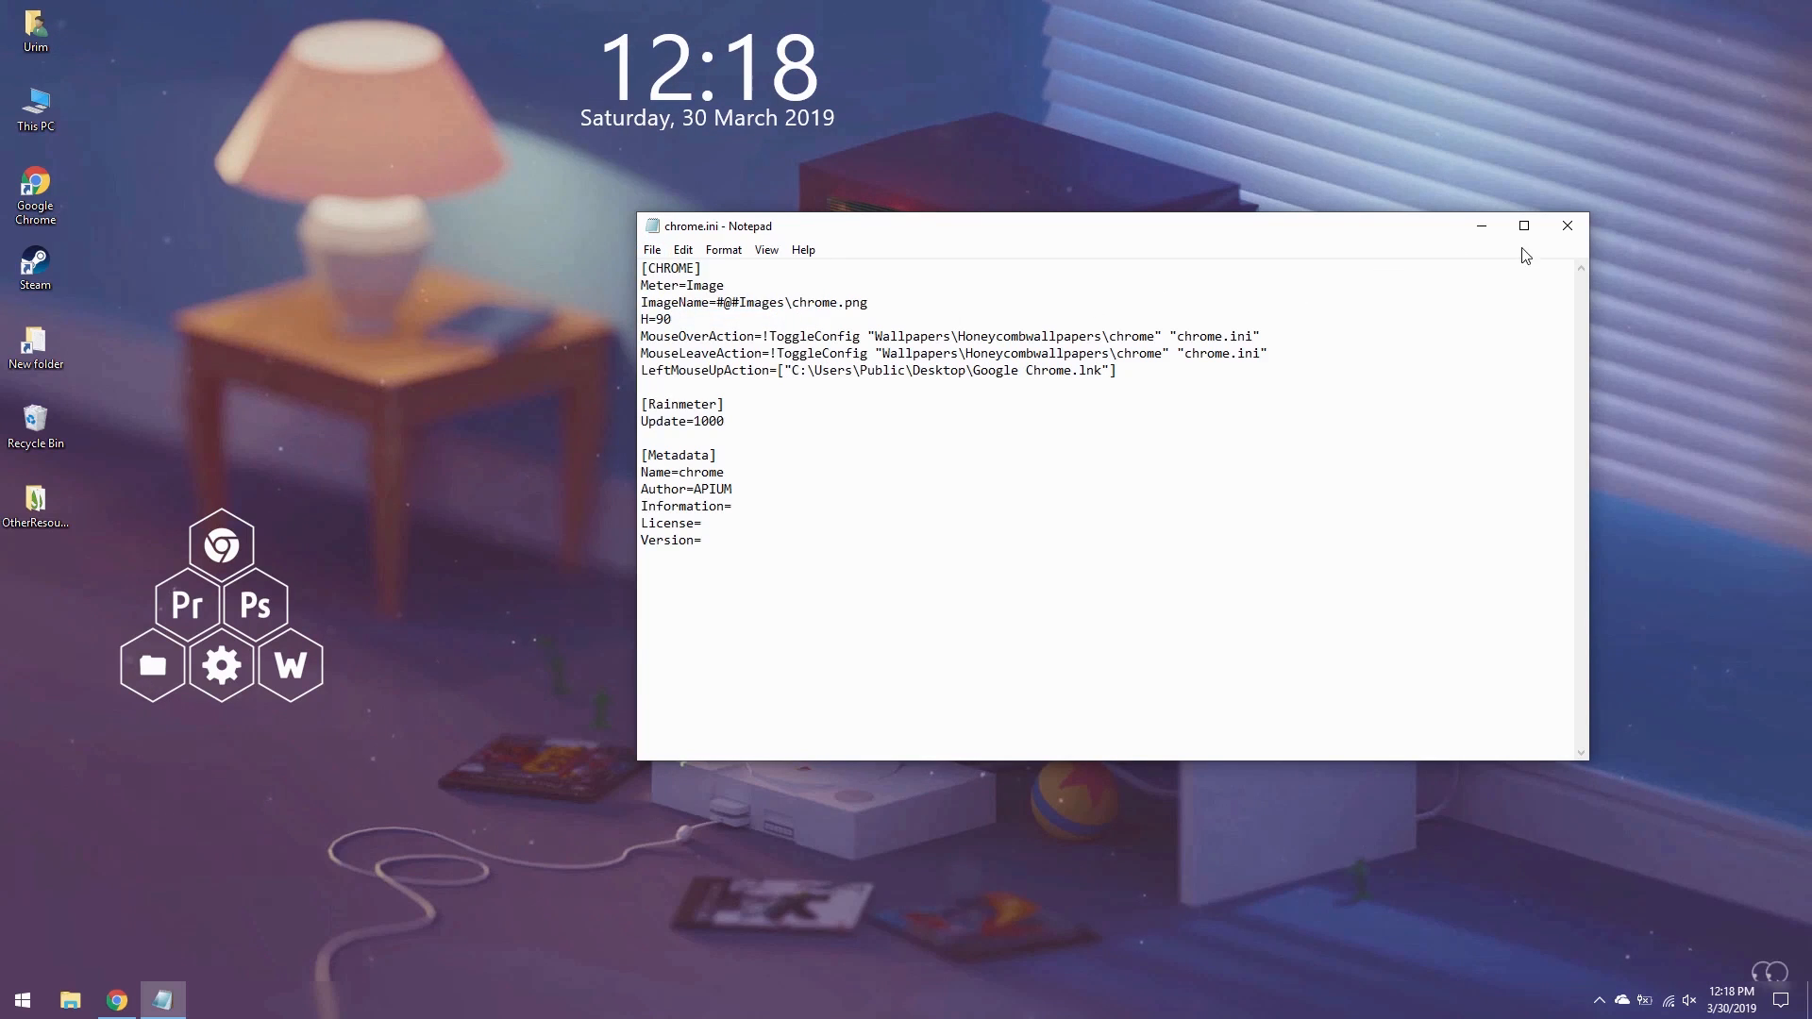
{"action": "left_click", "coordinate": [1557, 231]}
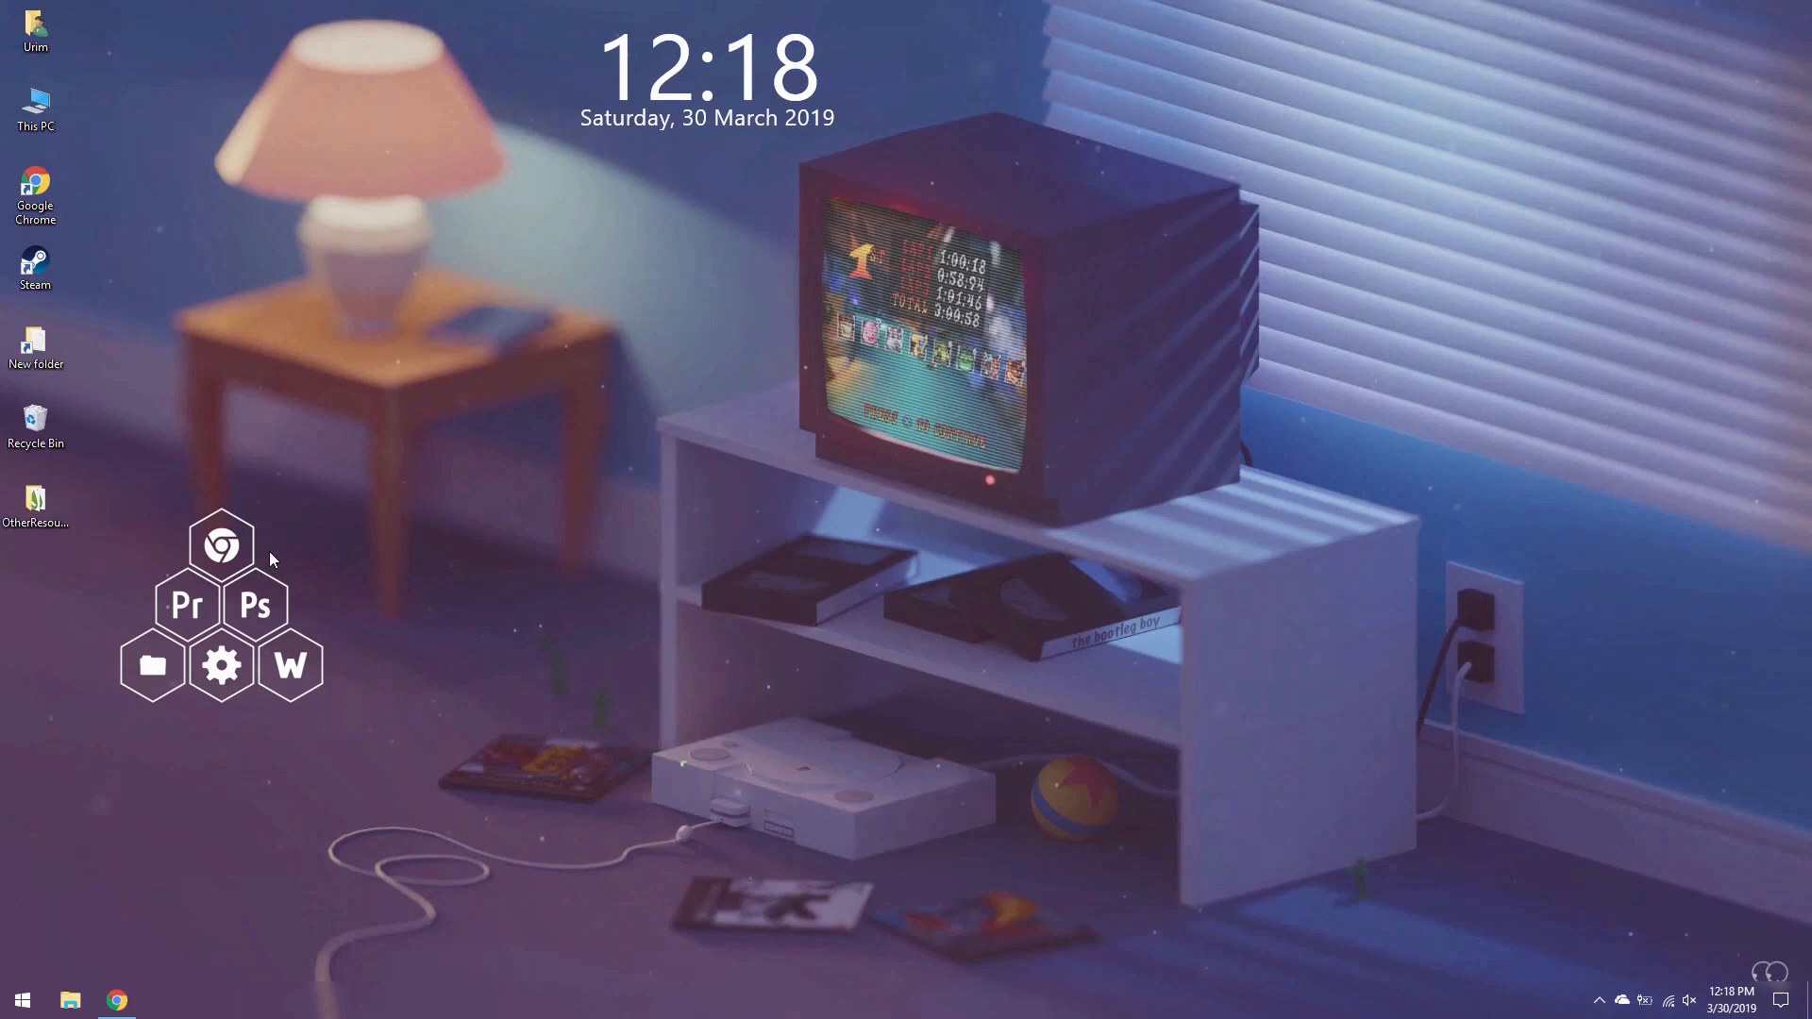
- Refresh the Chrome honeycomb skin on the desktop
{"action": "right_click", "coordinate": [235, 558]}
{"action": "left_click", "coordinate": [327, 701]}
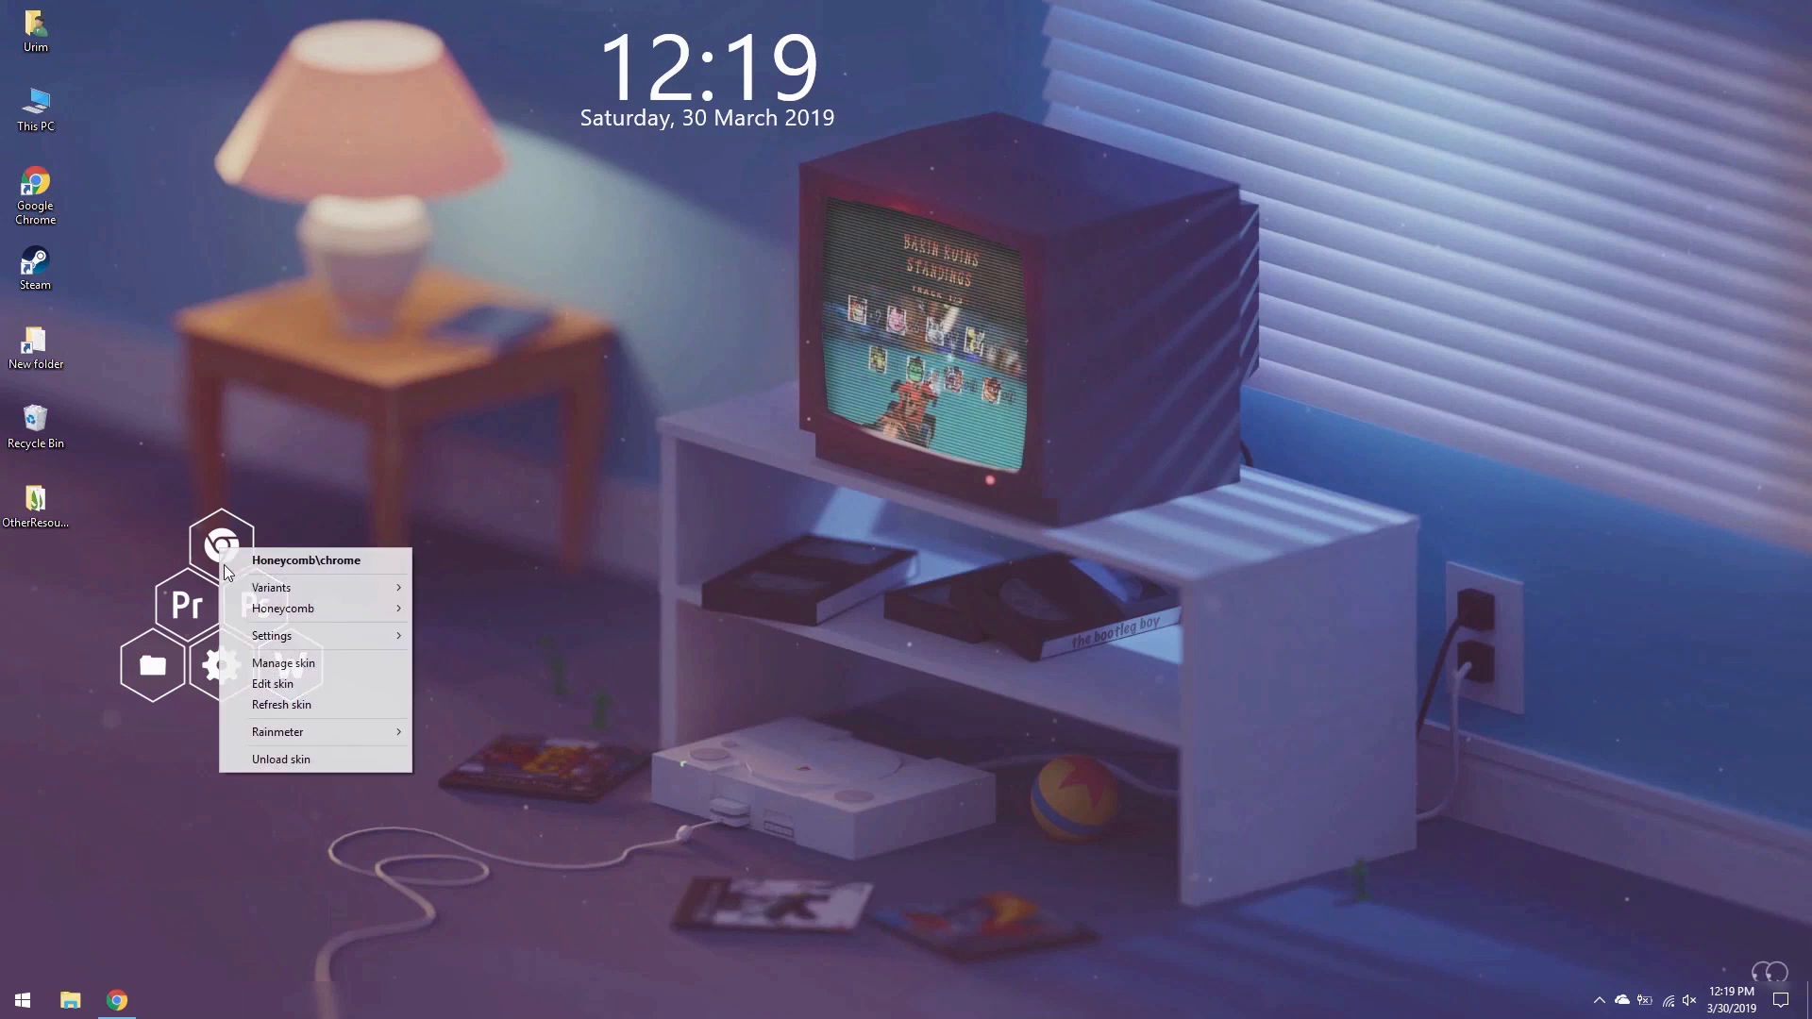
{"action": "left_click", "coordinate": [289, 704]}
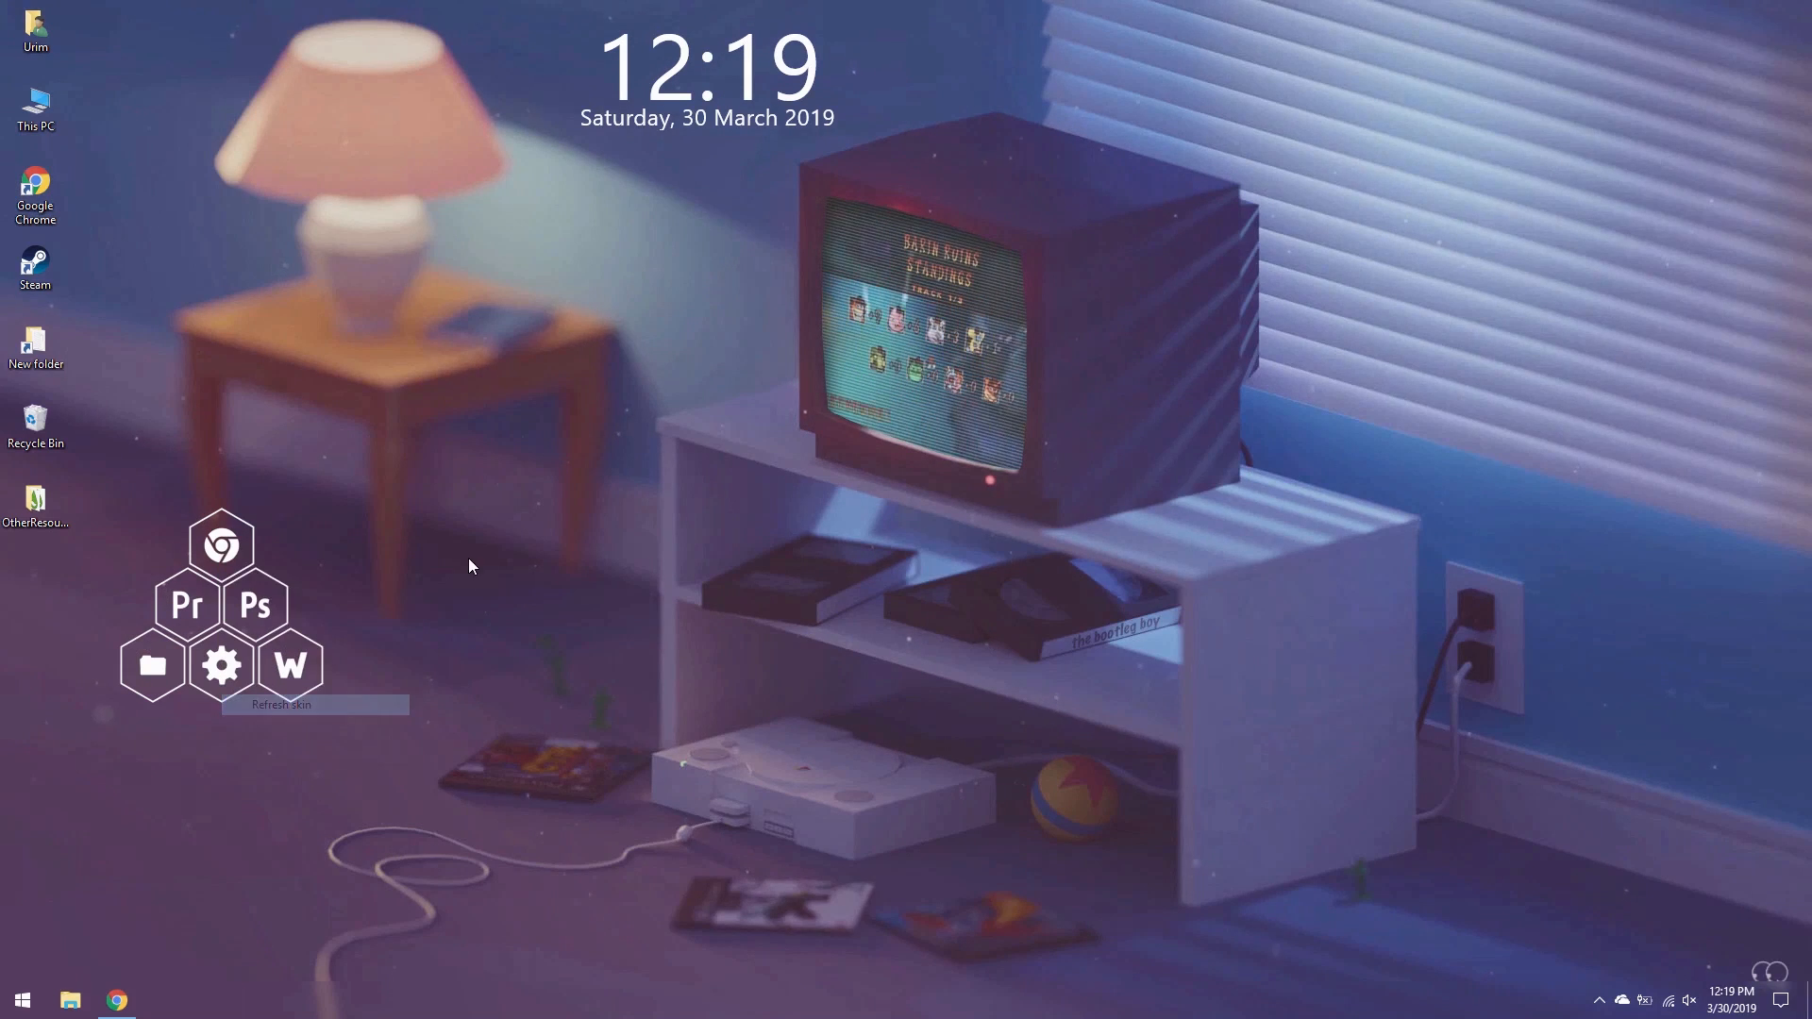
{"action": "left_click", "coordinate": [840, 464]}
{"action": "left_click", "coordinate": [1322, 81]}
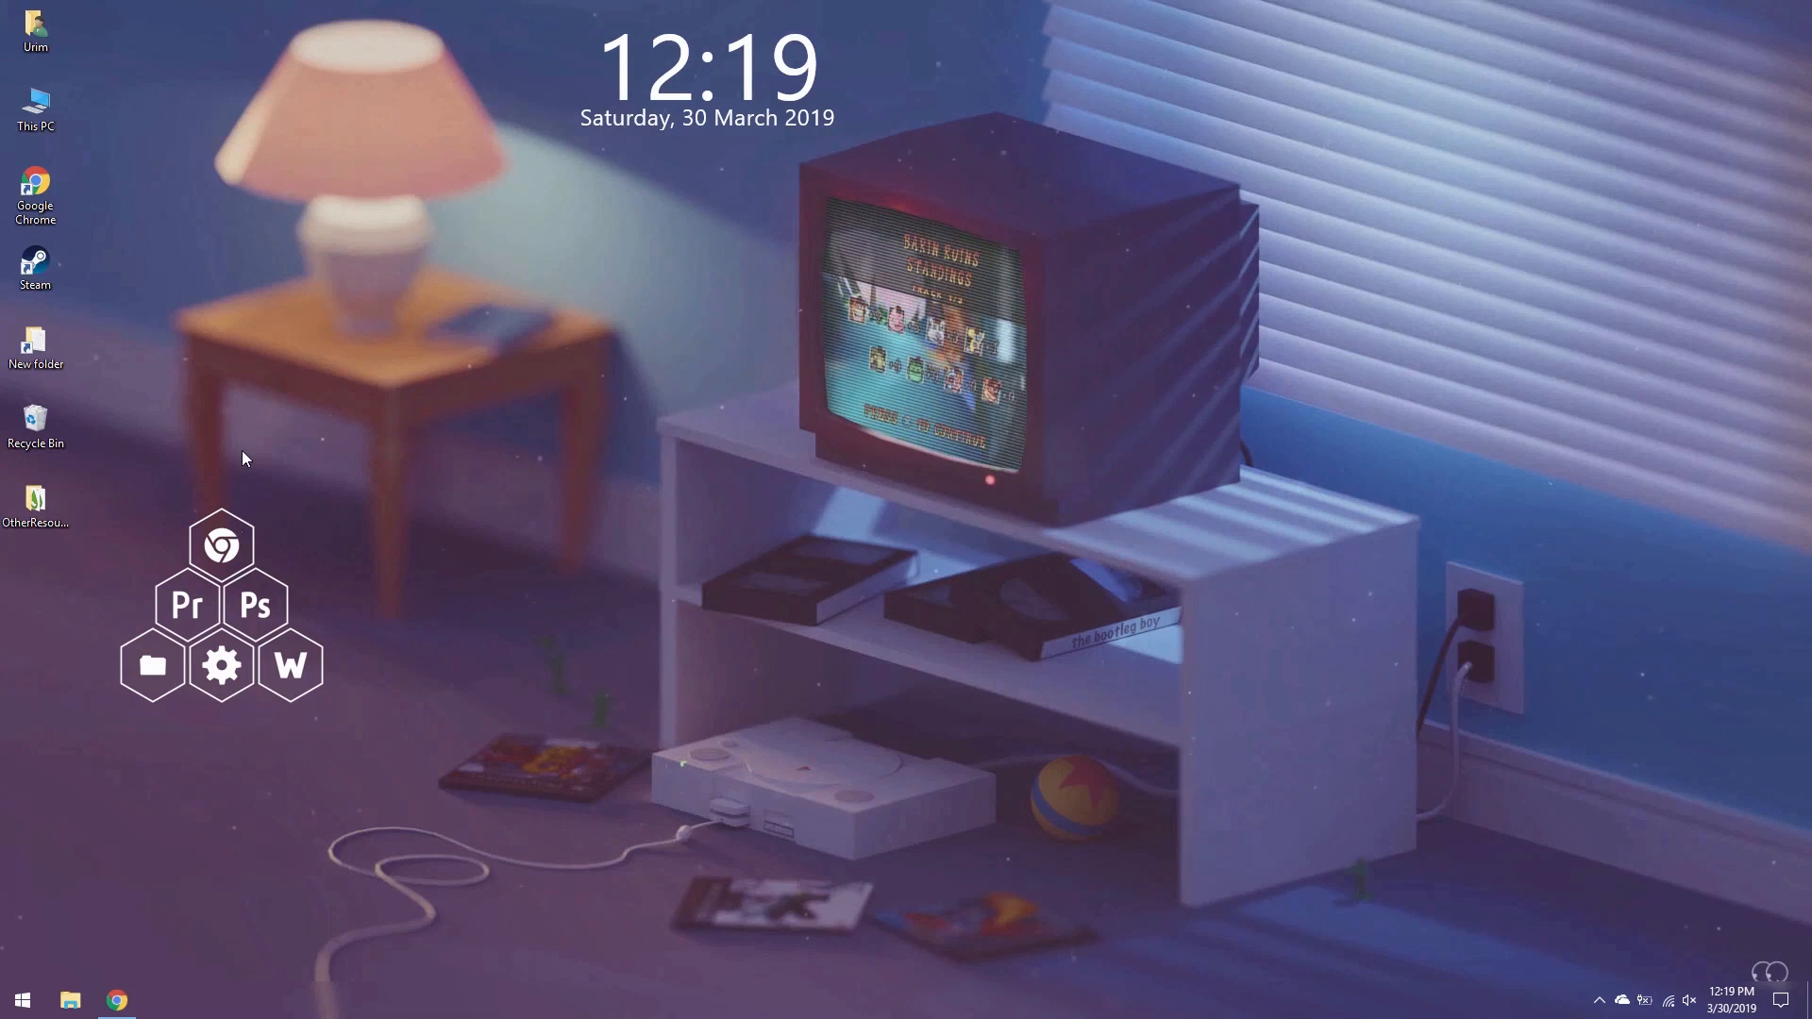
- Launch Adobe Photoshop CC 2019 and open the Documents\Rainmeter\Skins\Honeycomb folder in File Explorer
{"action": "left_click", "coordinate": [17, 1008]}
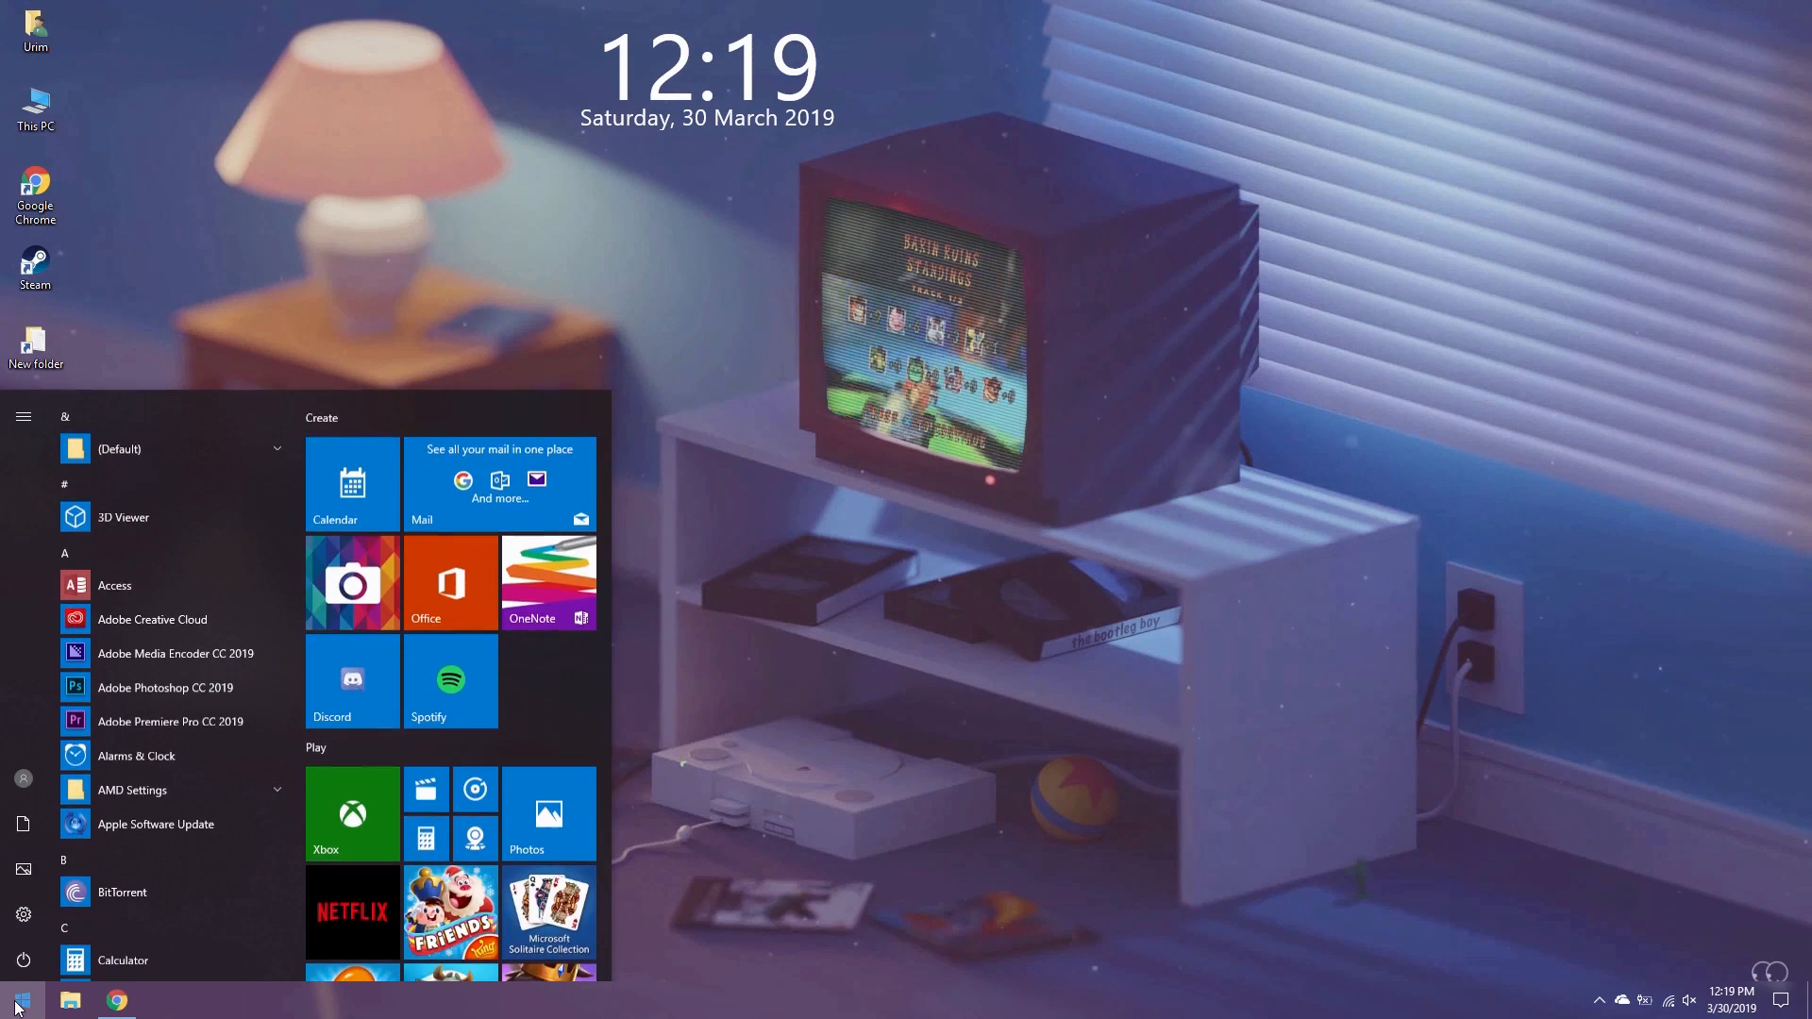
{"action": "left_click", "coordinate": [163, 671]}
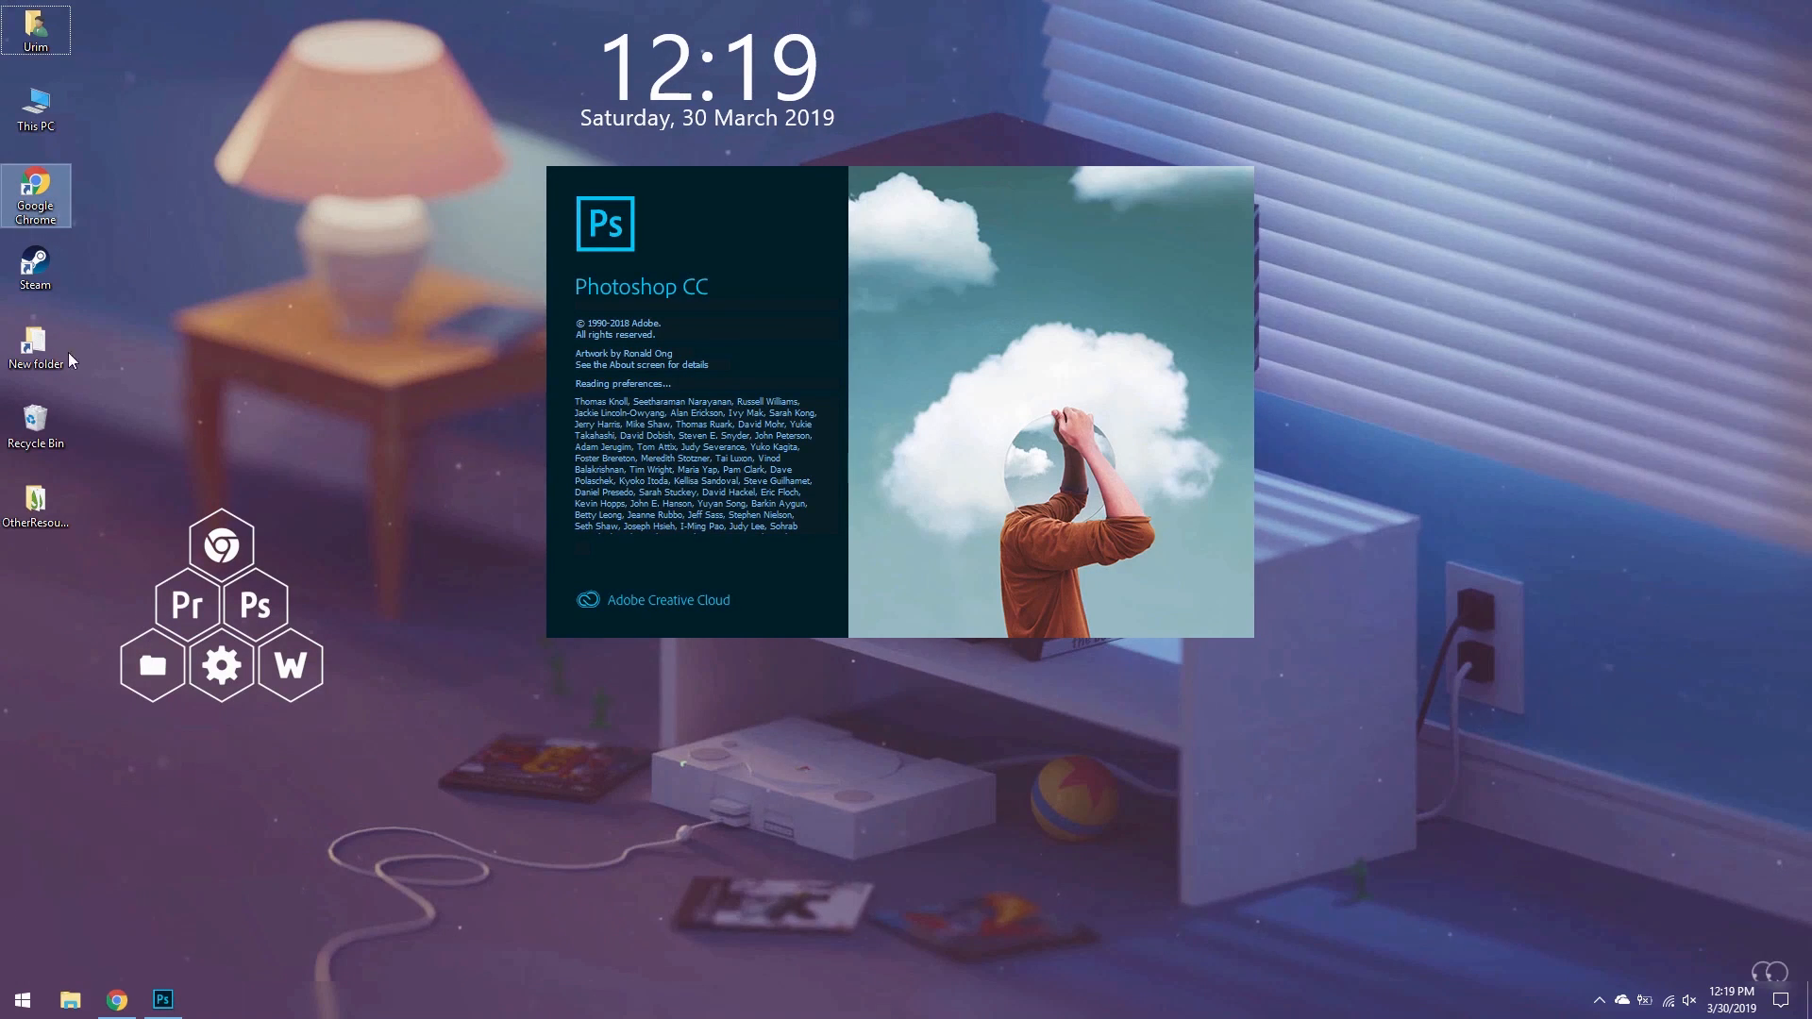
{"action": "double_click", "coordinate": [53, 122]}
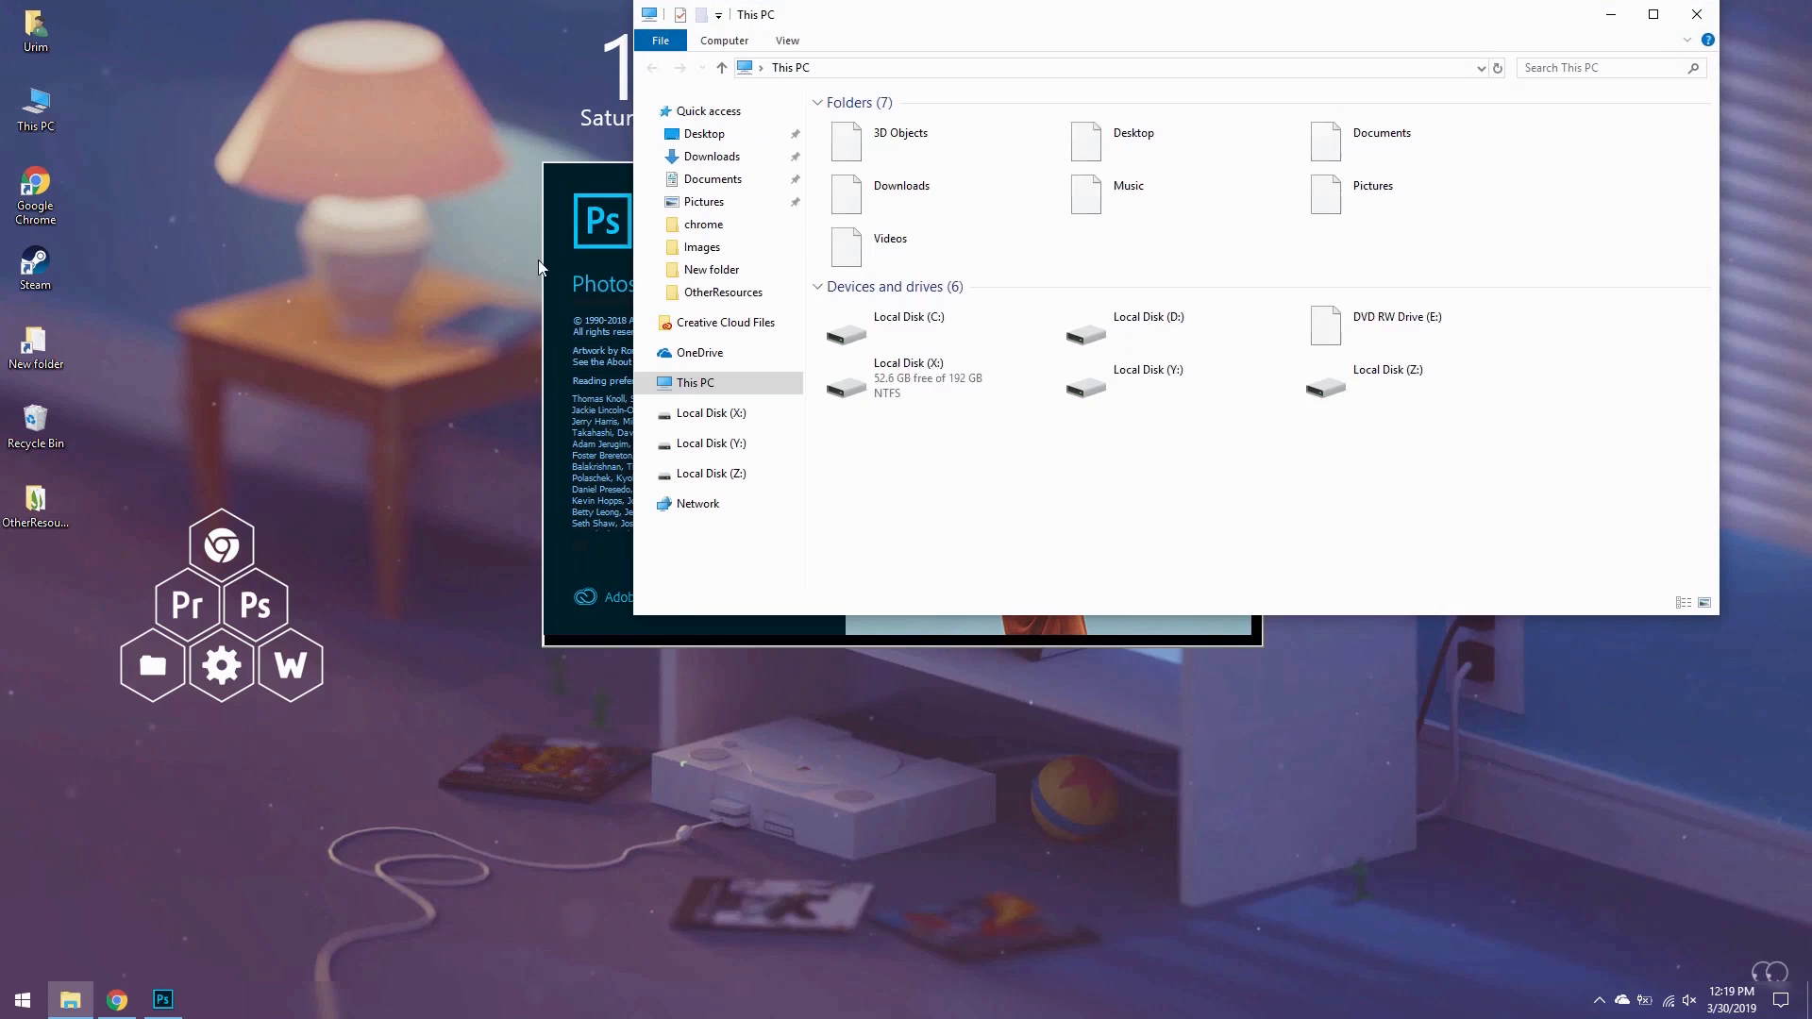
{"action": "scroll", "coordinate": [719, 177], "scroll_direction": "up", "scroll_amount": 2}
{"action": "left_click", "coordinate": [710, 179]}
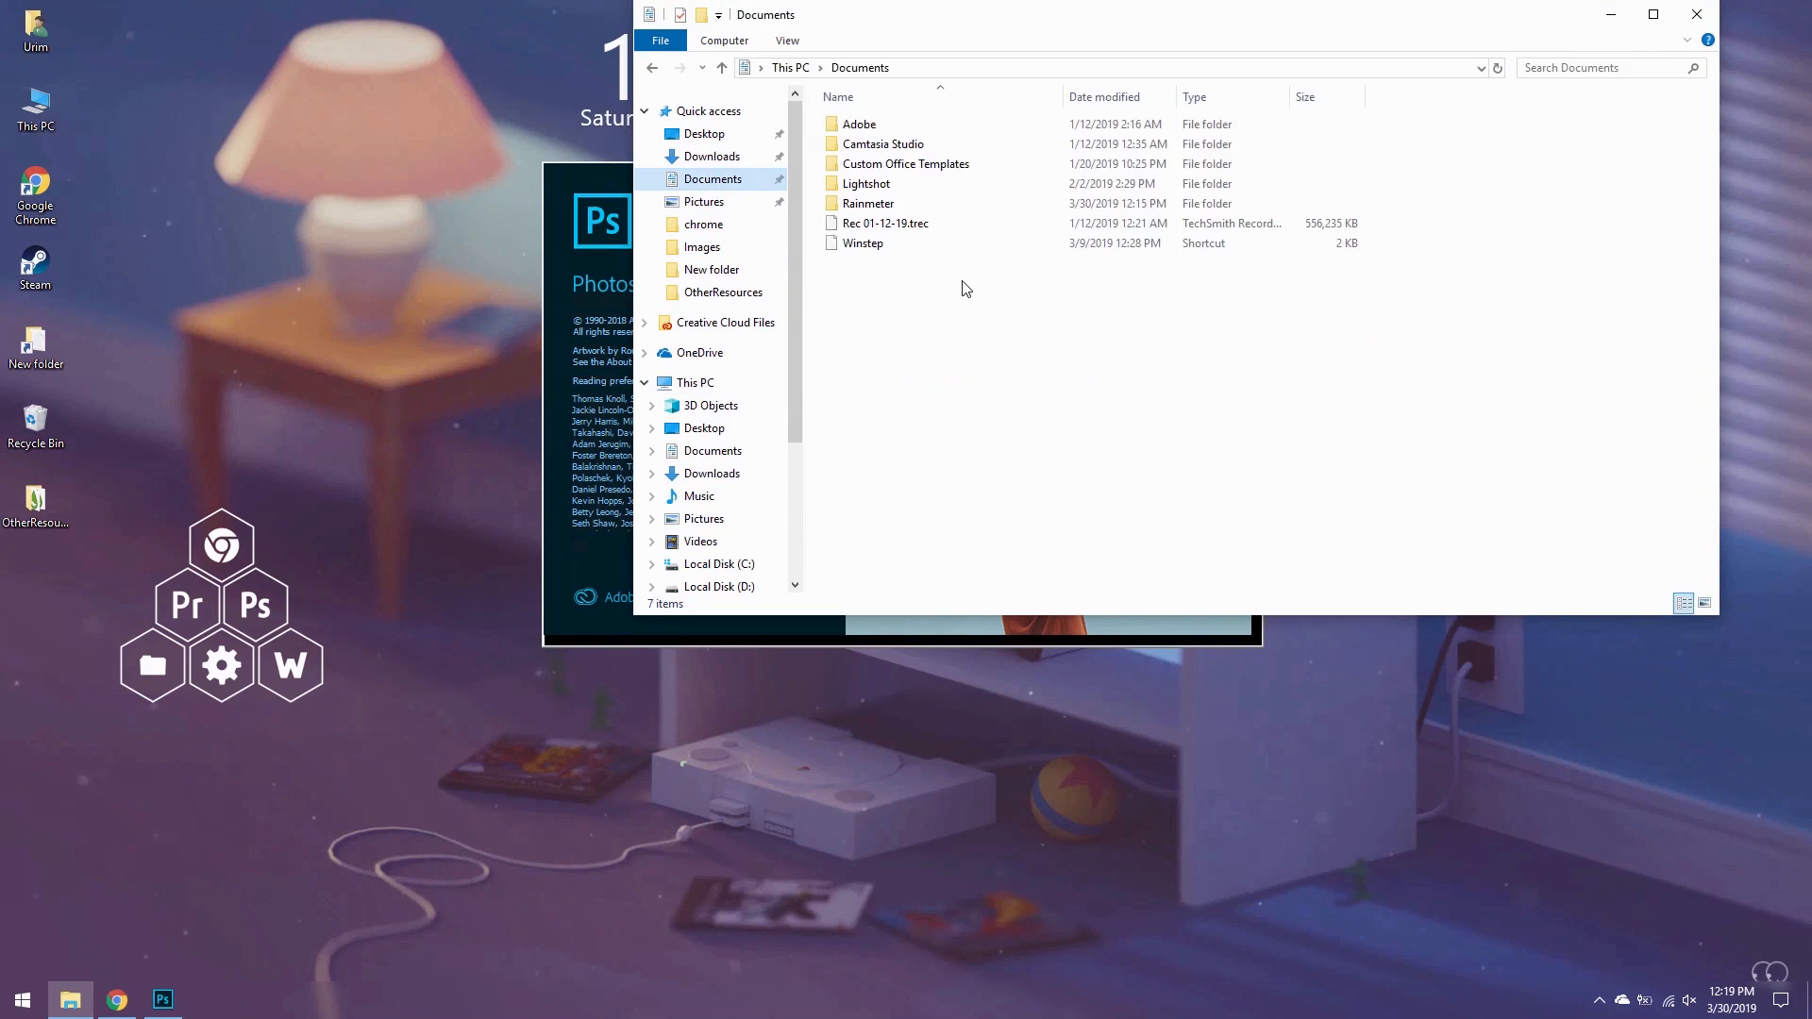
{"action": "double_click", "coordinate": [914, 204]}
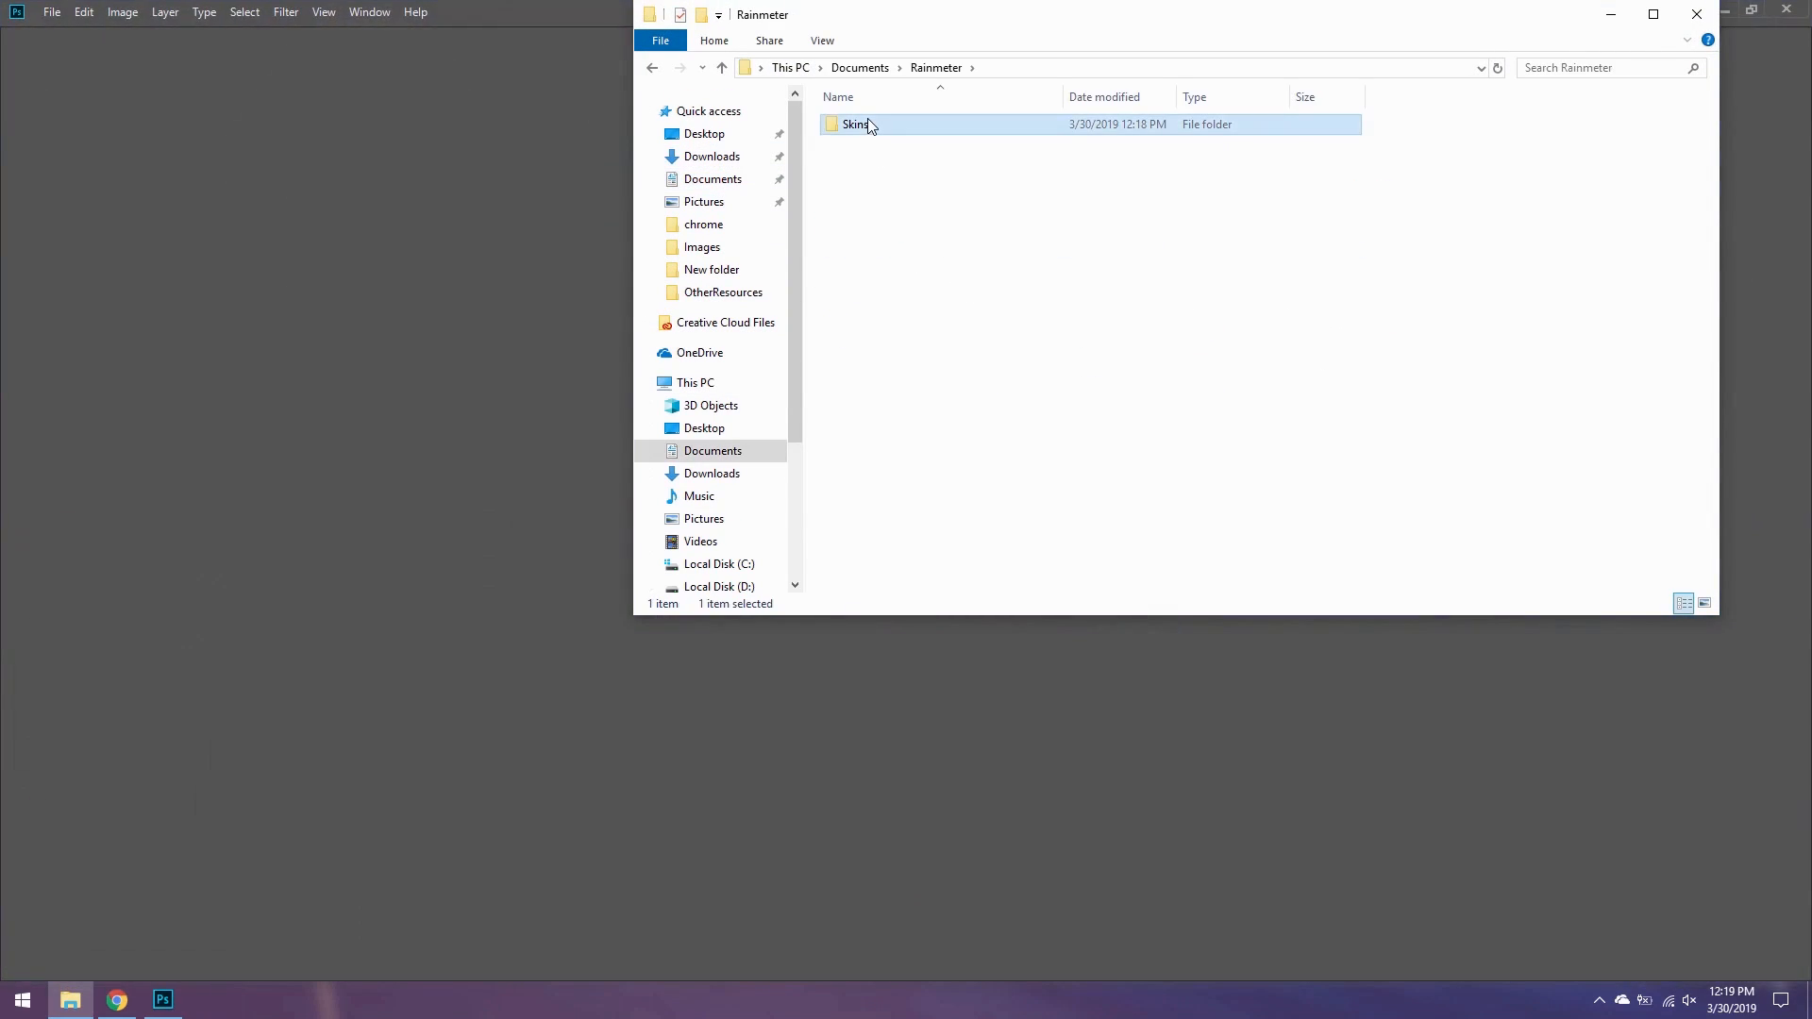
{"action": "double_click", "coordinate": [863, 125]}
{"action": "double_click", "coordinate": [878, 165]}
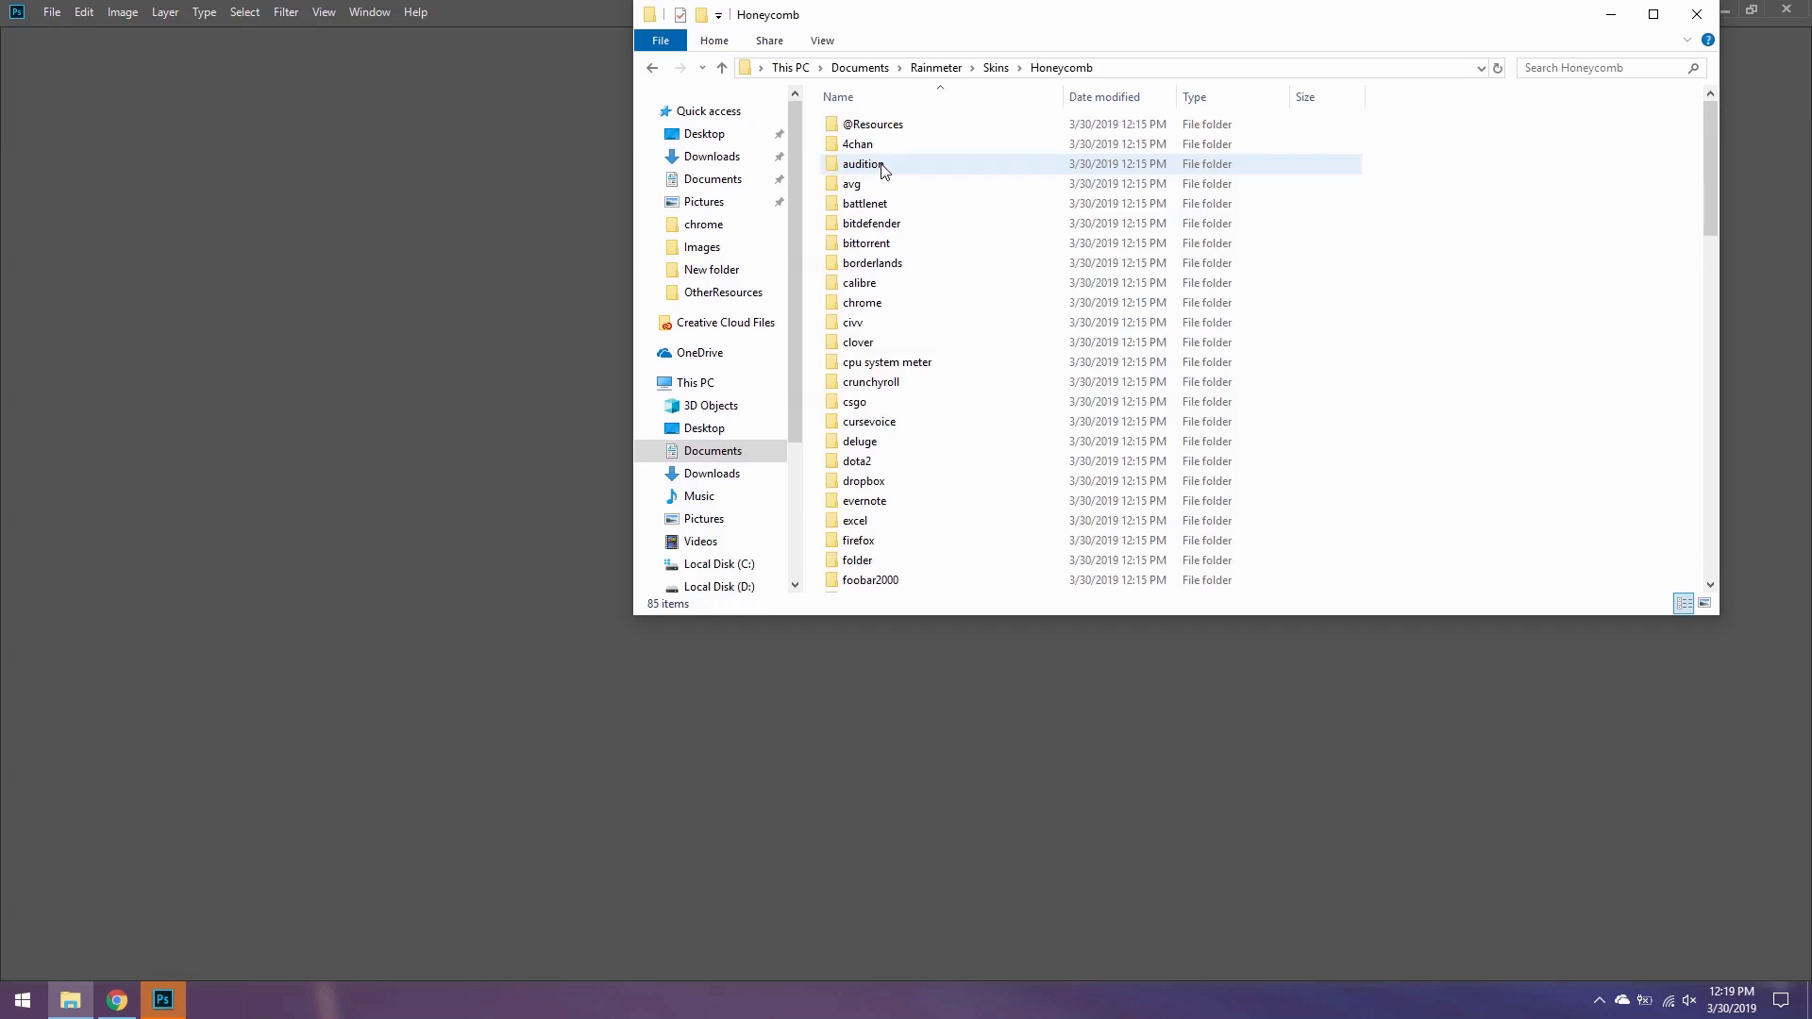
{"action": "left_click", "coordinate": [1061, 404]}
{"action": "double_click", "coordinate": [883, 304]}
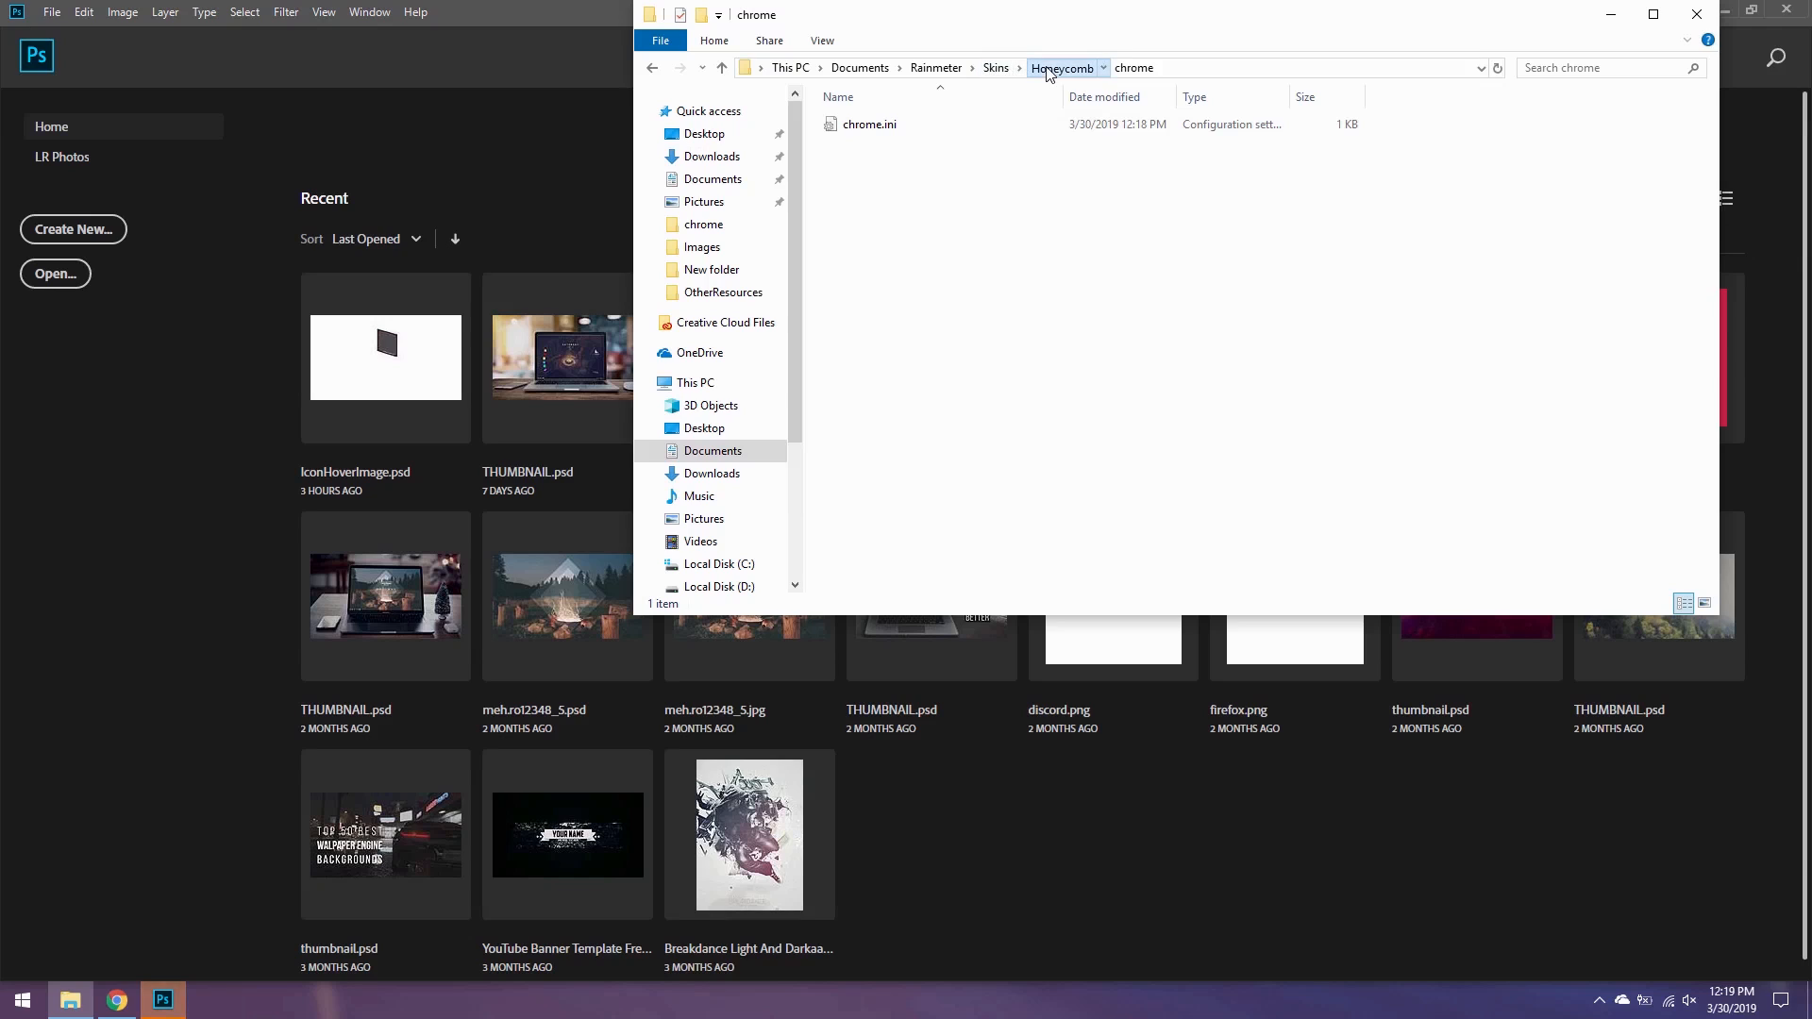
{"action": "left_click", "coordinate": [1047, 70]}
{"action": "double_click", "coordinate": [944, 124]}
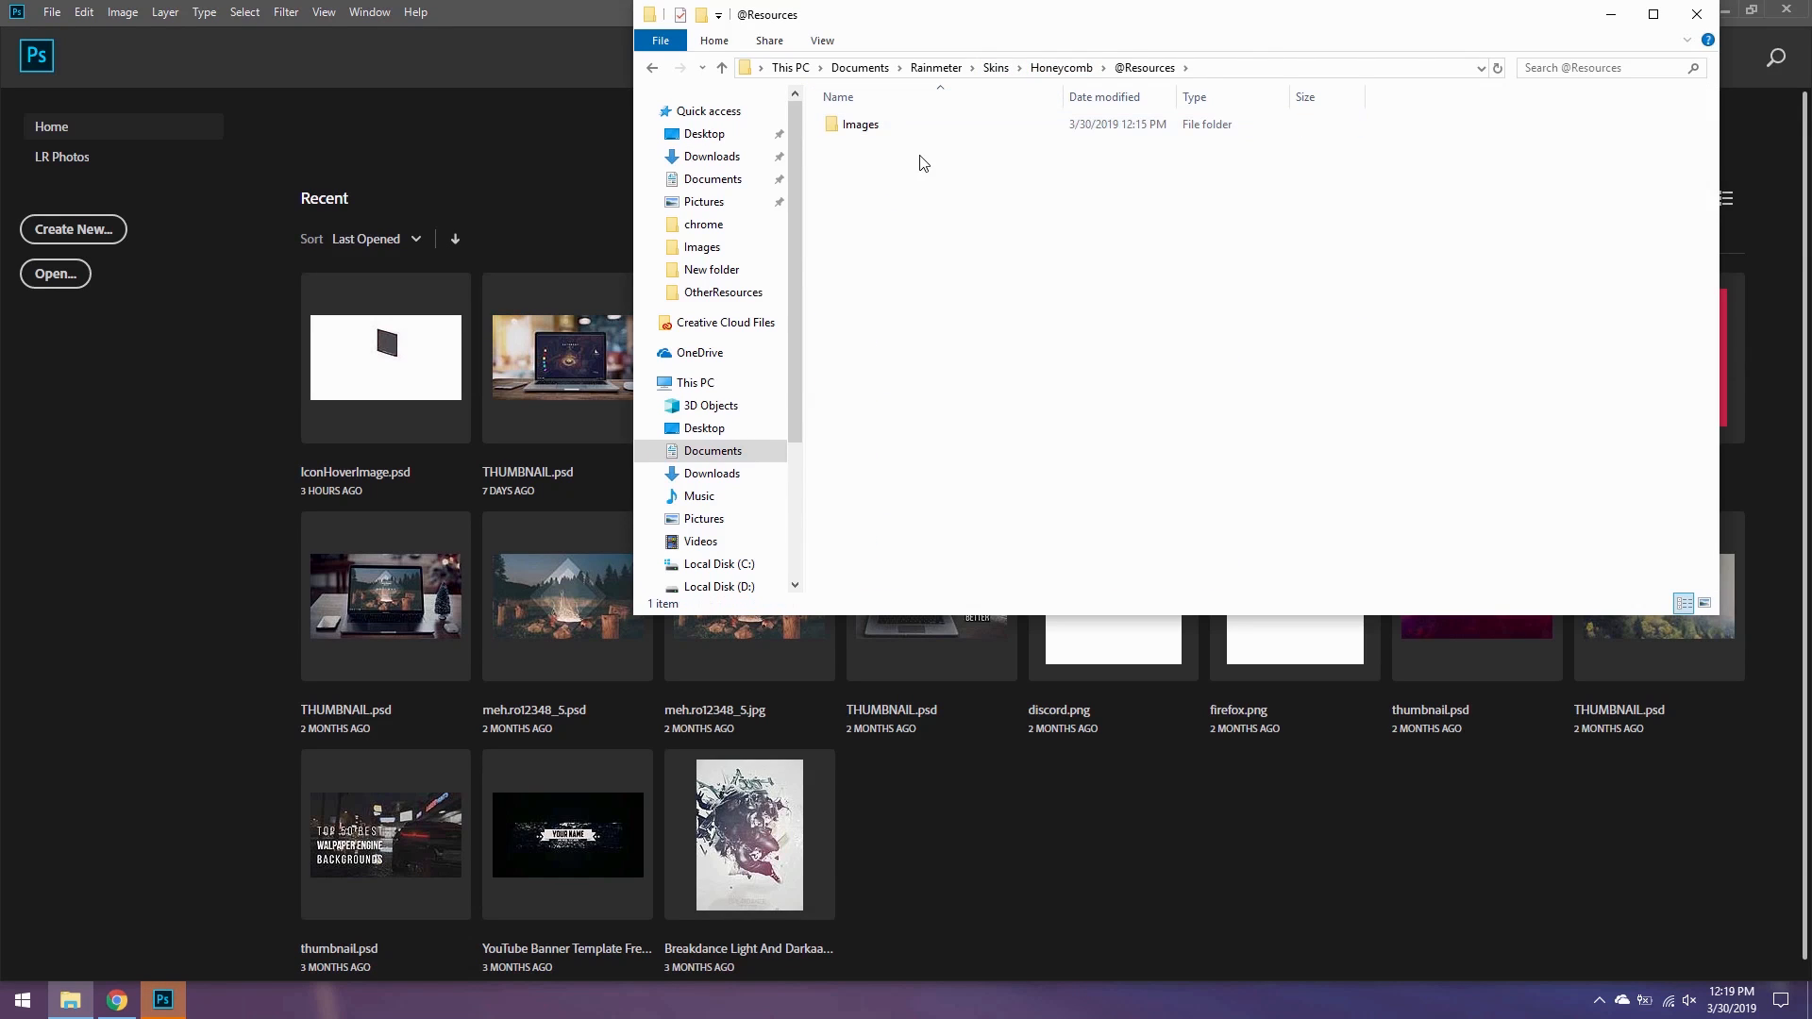
{"action": "double_click", "coordinate": [914, 126]}
{"action": "left_click", "coordinate": [1096, 262]}
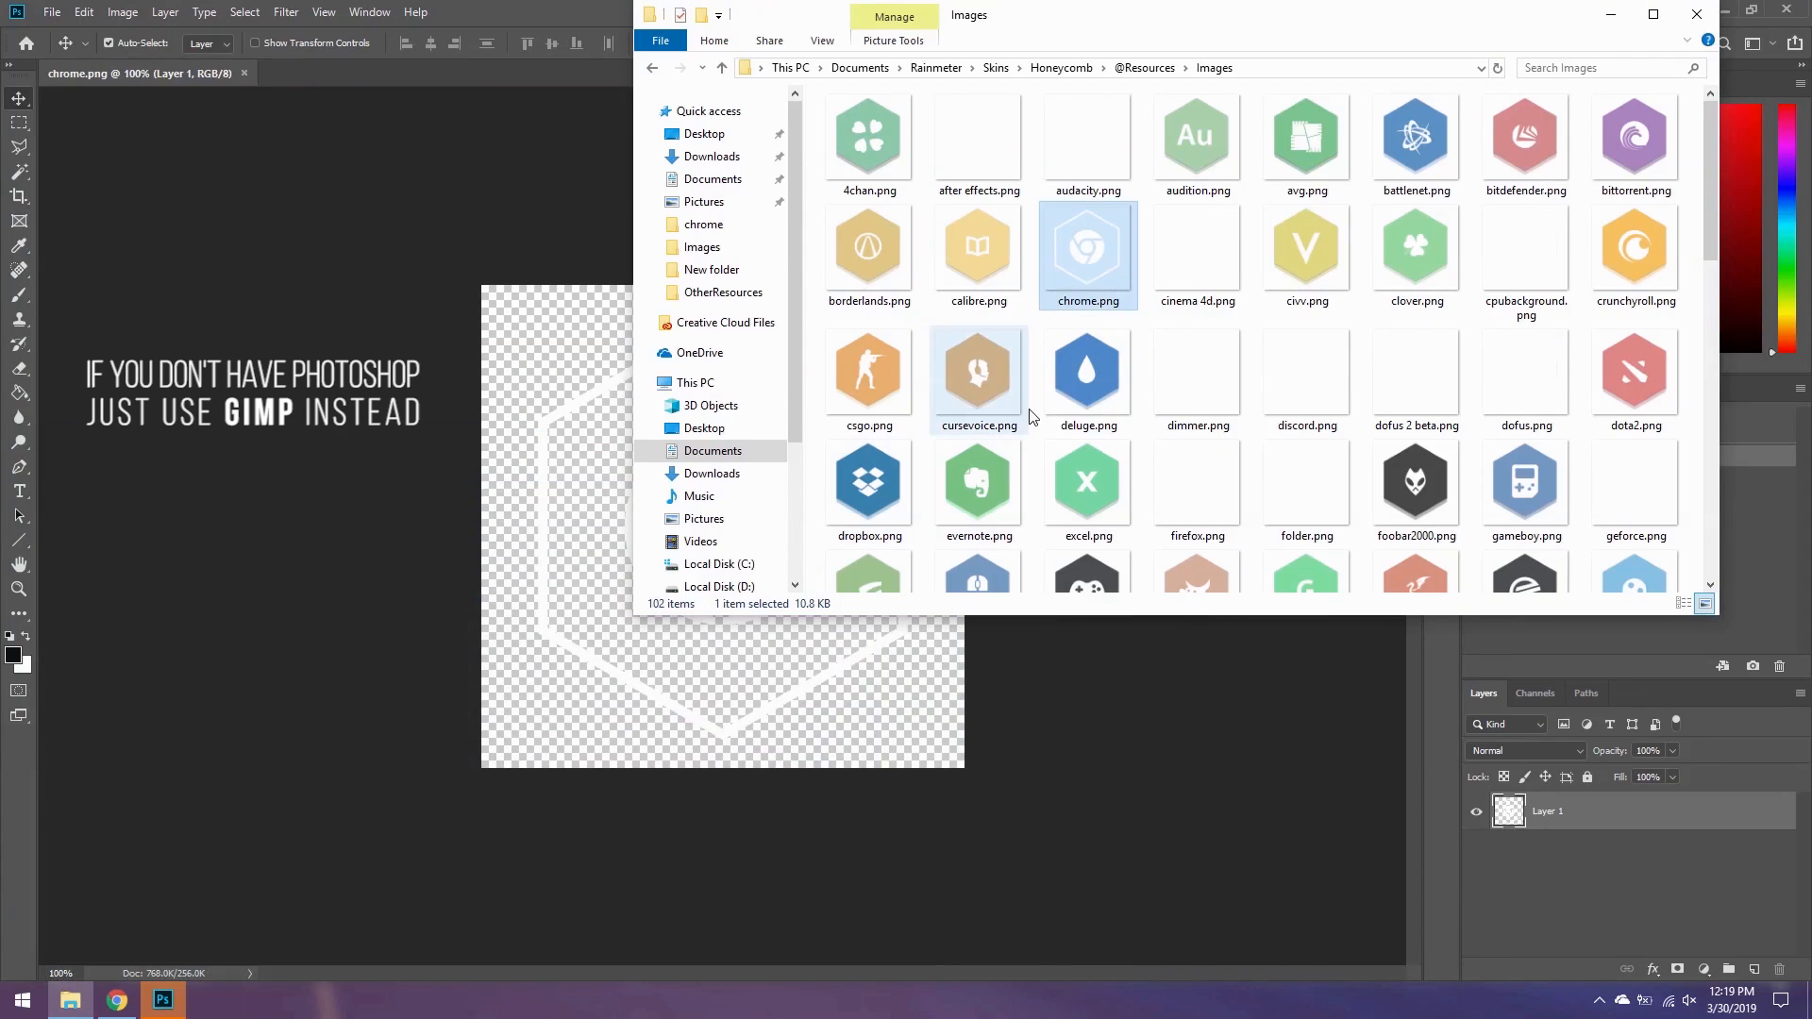
- Place dota2.png from the Images folder into the chrome.png document as a new layer
{"action": "scroll", "coordinate": [1267, 425], "scroll_direction": "down", "scroll_amount": 6}
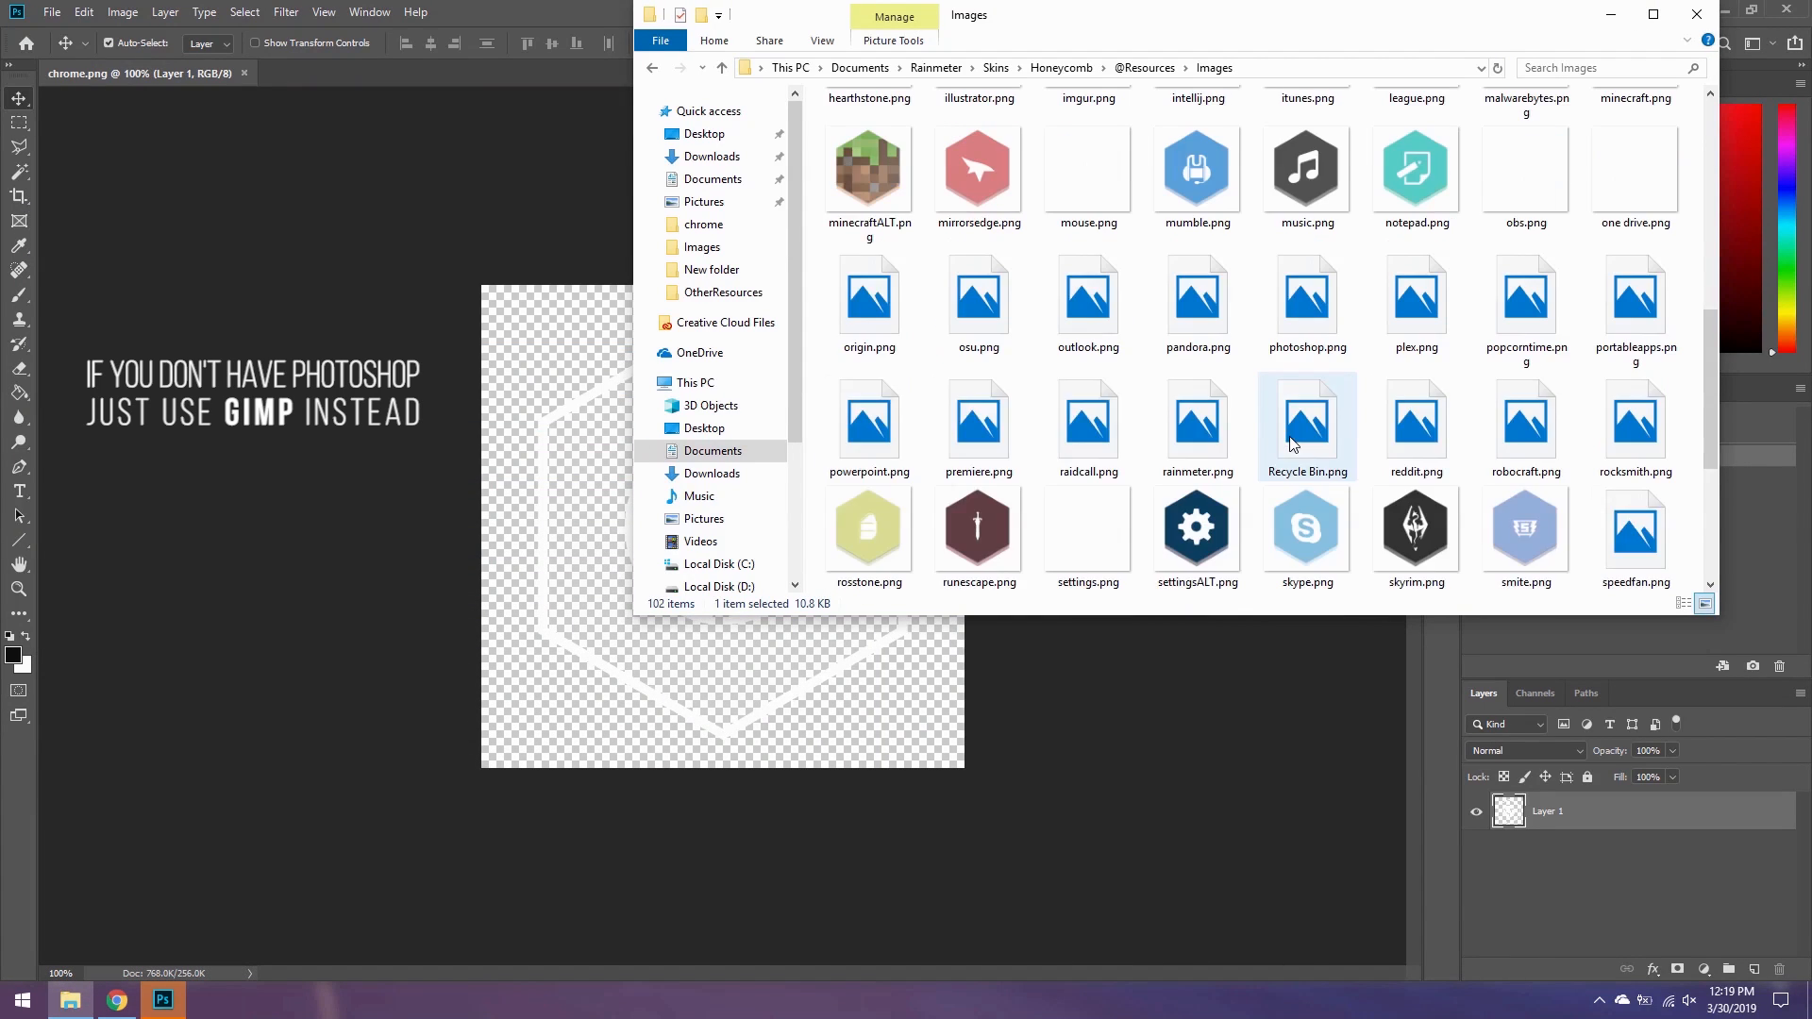
{"action": "scroll", "coordinate": [1293, 444], "scroll_direction": "down", "scroll_amount": 3}
{"action": "scroll", "coordinate": [1309, 462], "scroll_direction": "up", "scroll_amount": 3}
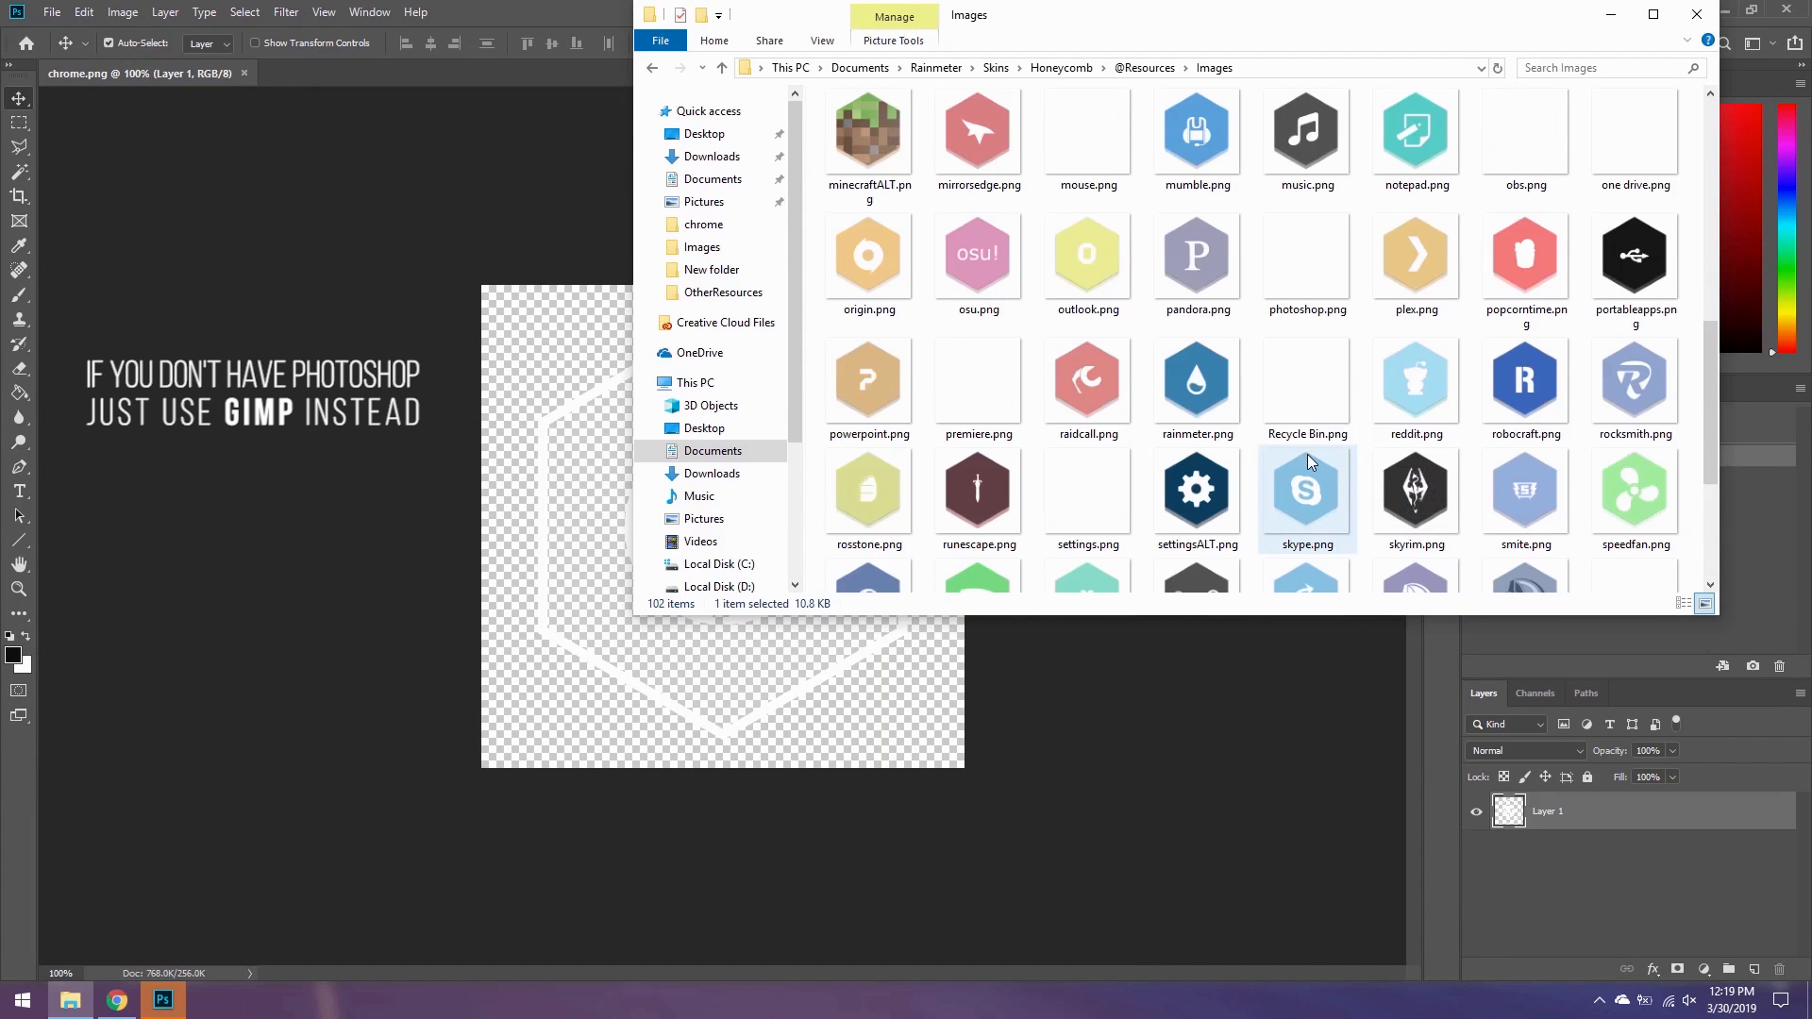
{"action": "scroll", "coordinate": [1346, 444], "scroll_direction": "up", "scroll_amount": 6}
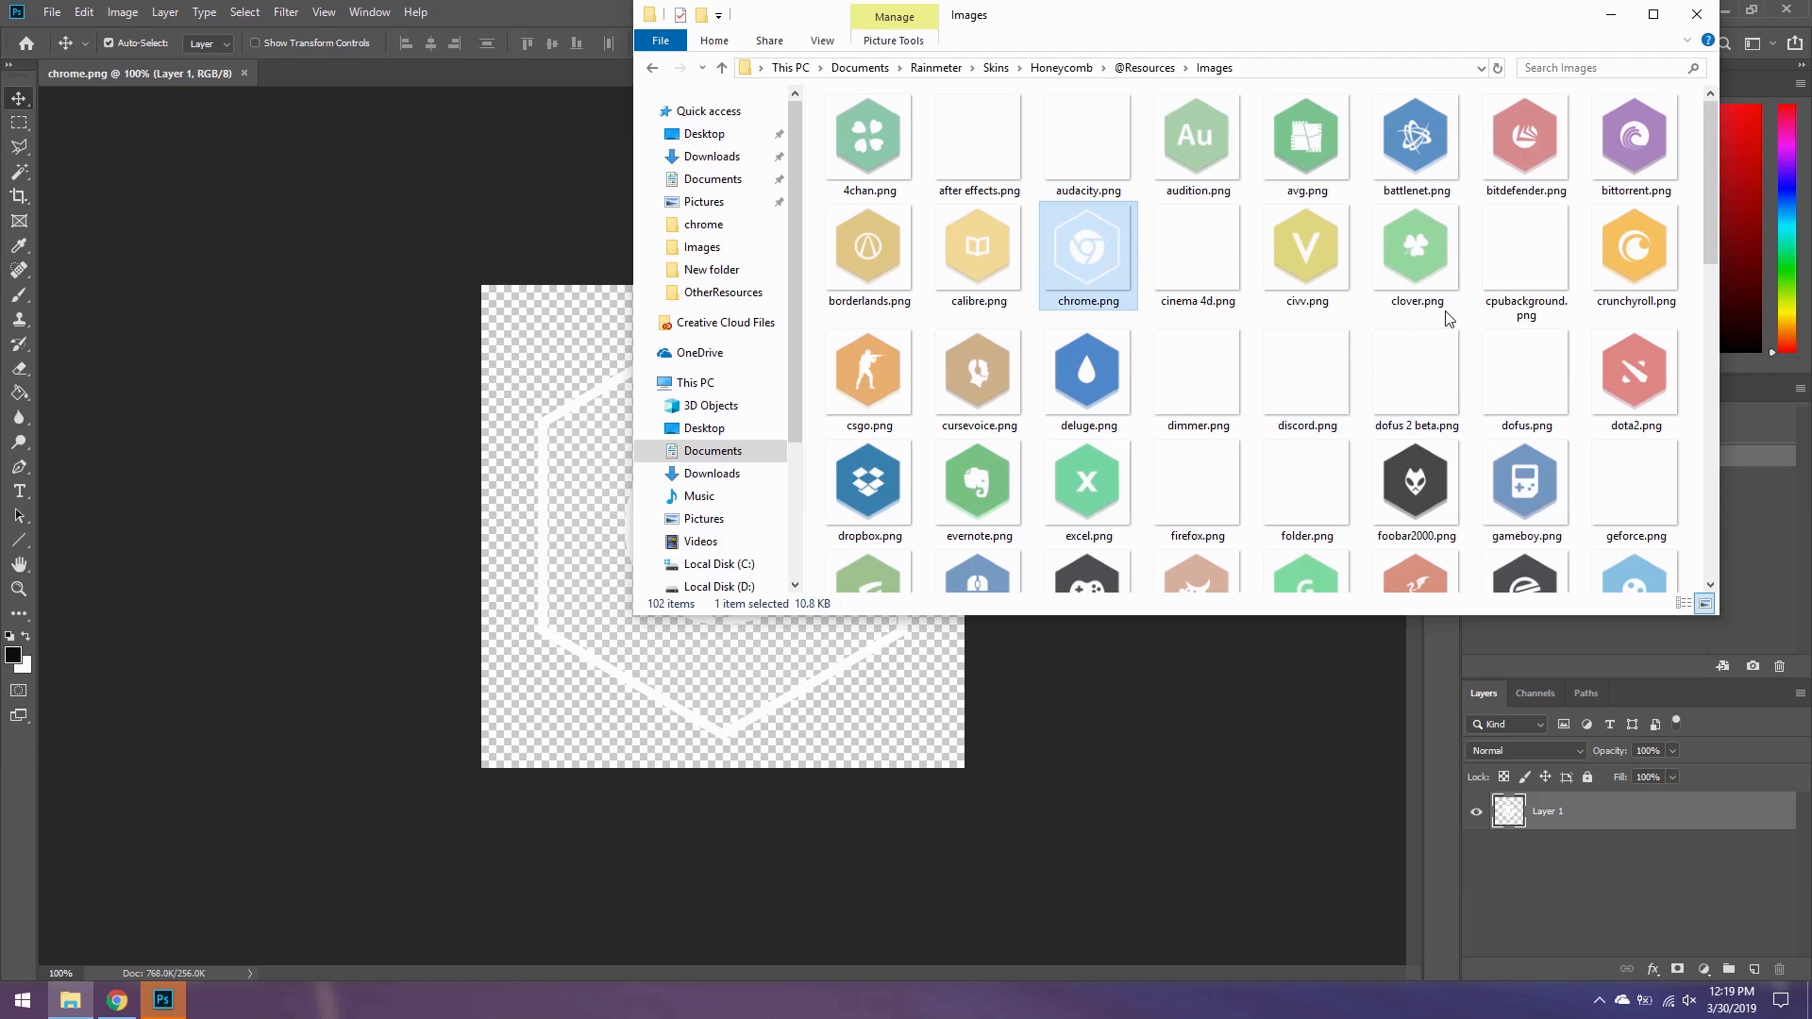
{"action": "left_click_drag", "start_coordinate": [1634, 376], "coordinate": [548, 661]}
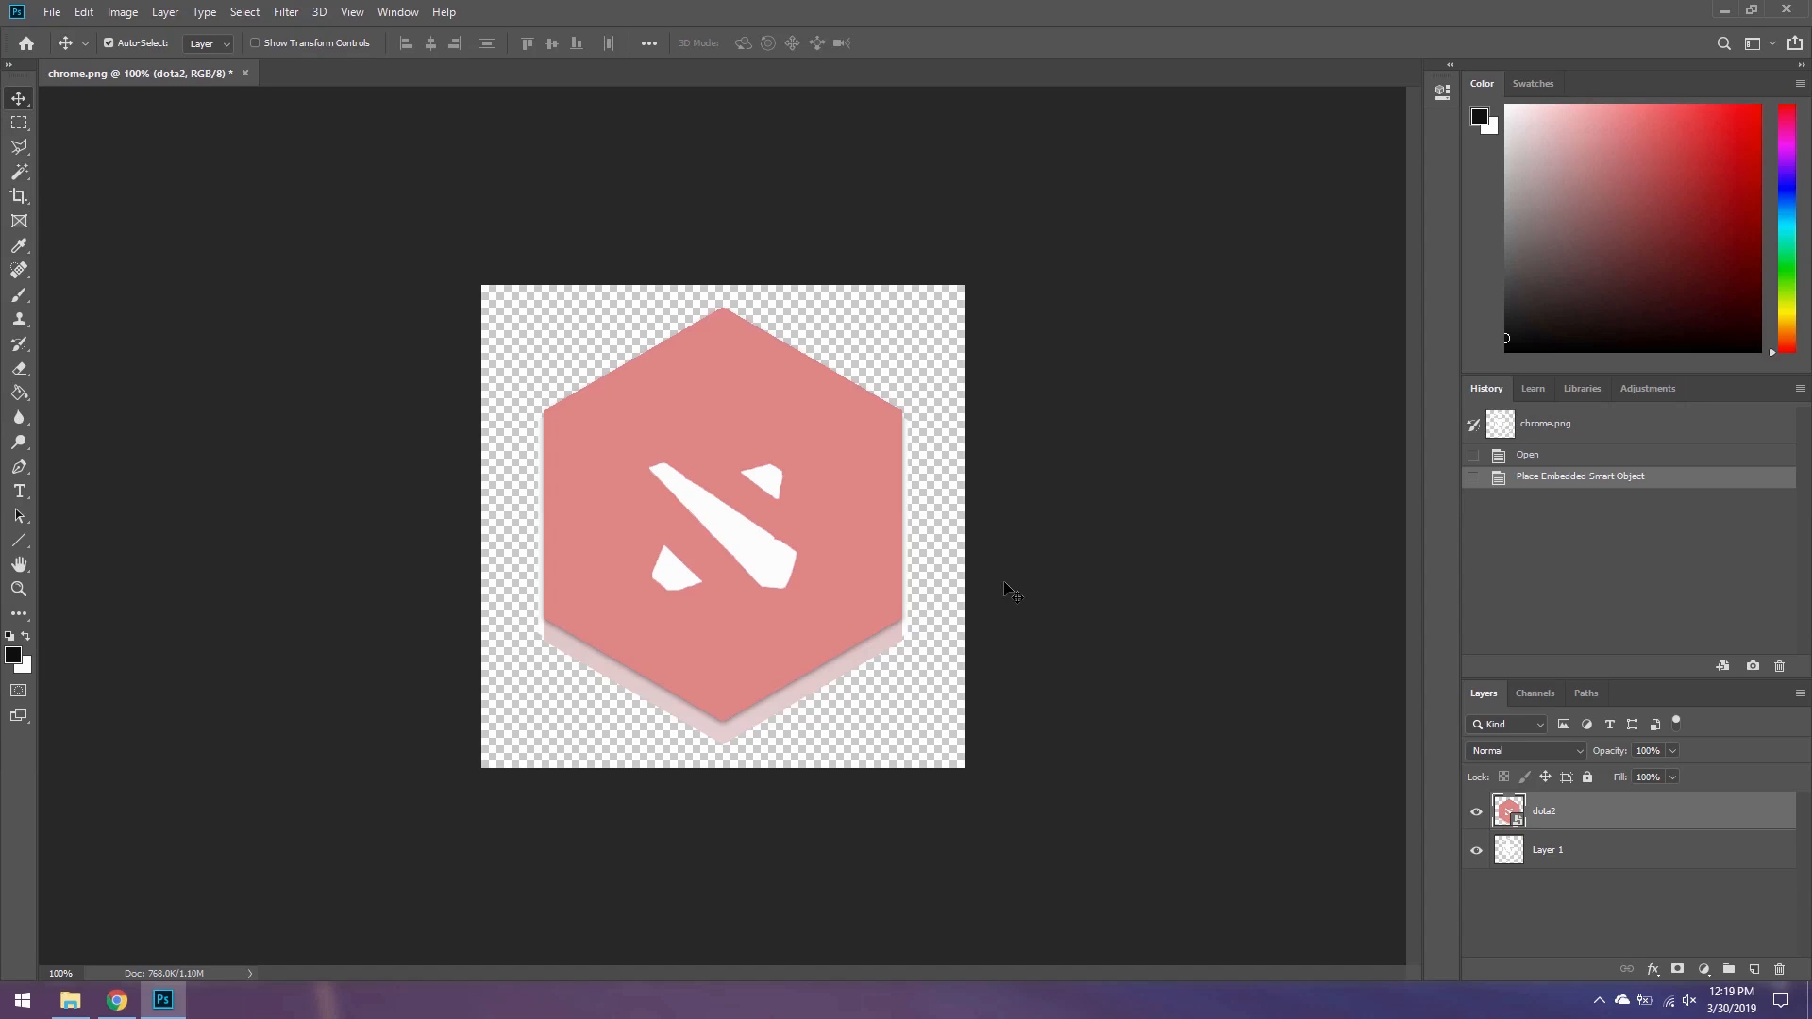
- Select the three white shapes of the Dota 2 logo with the Magic Wand and copy them to a new layer
{"action": "left_click", "coordinate": [14, 168]}
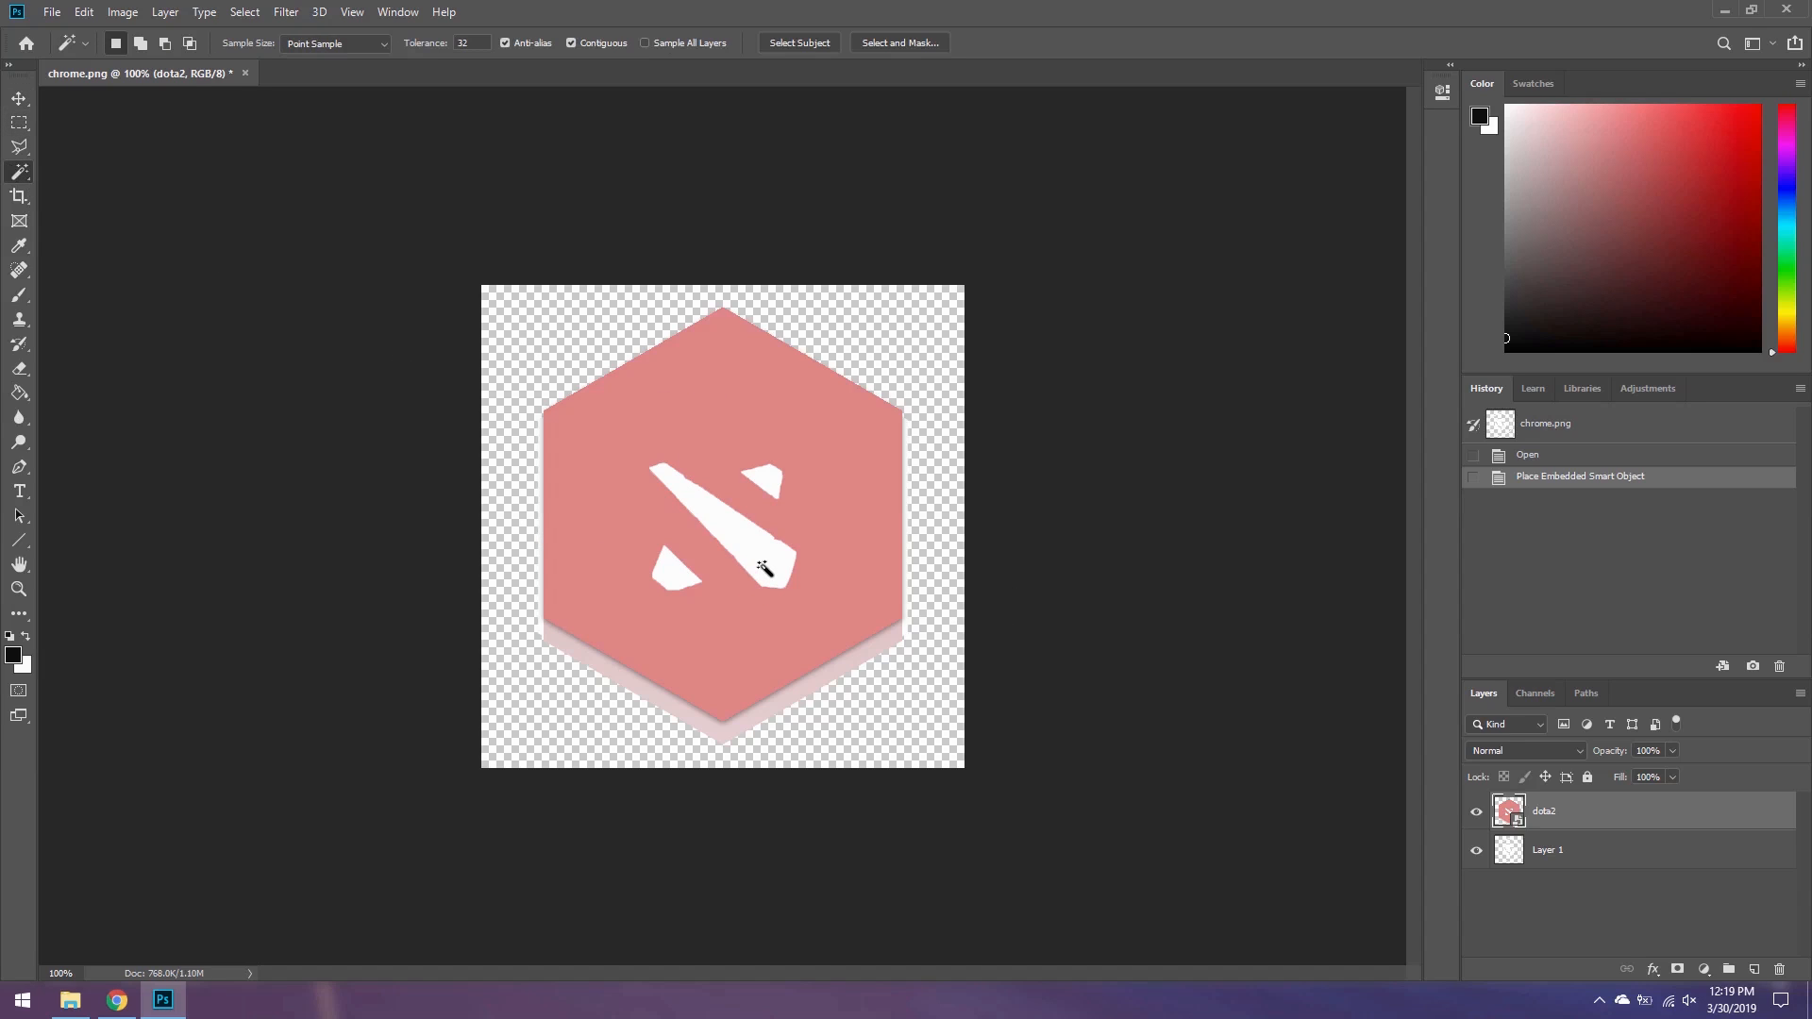
{"action": "left_click", "coordinate": [753, 552]}
{"action": "left_click", "coordinate": [663, 578], "text": "shift"}
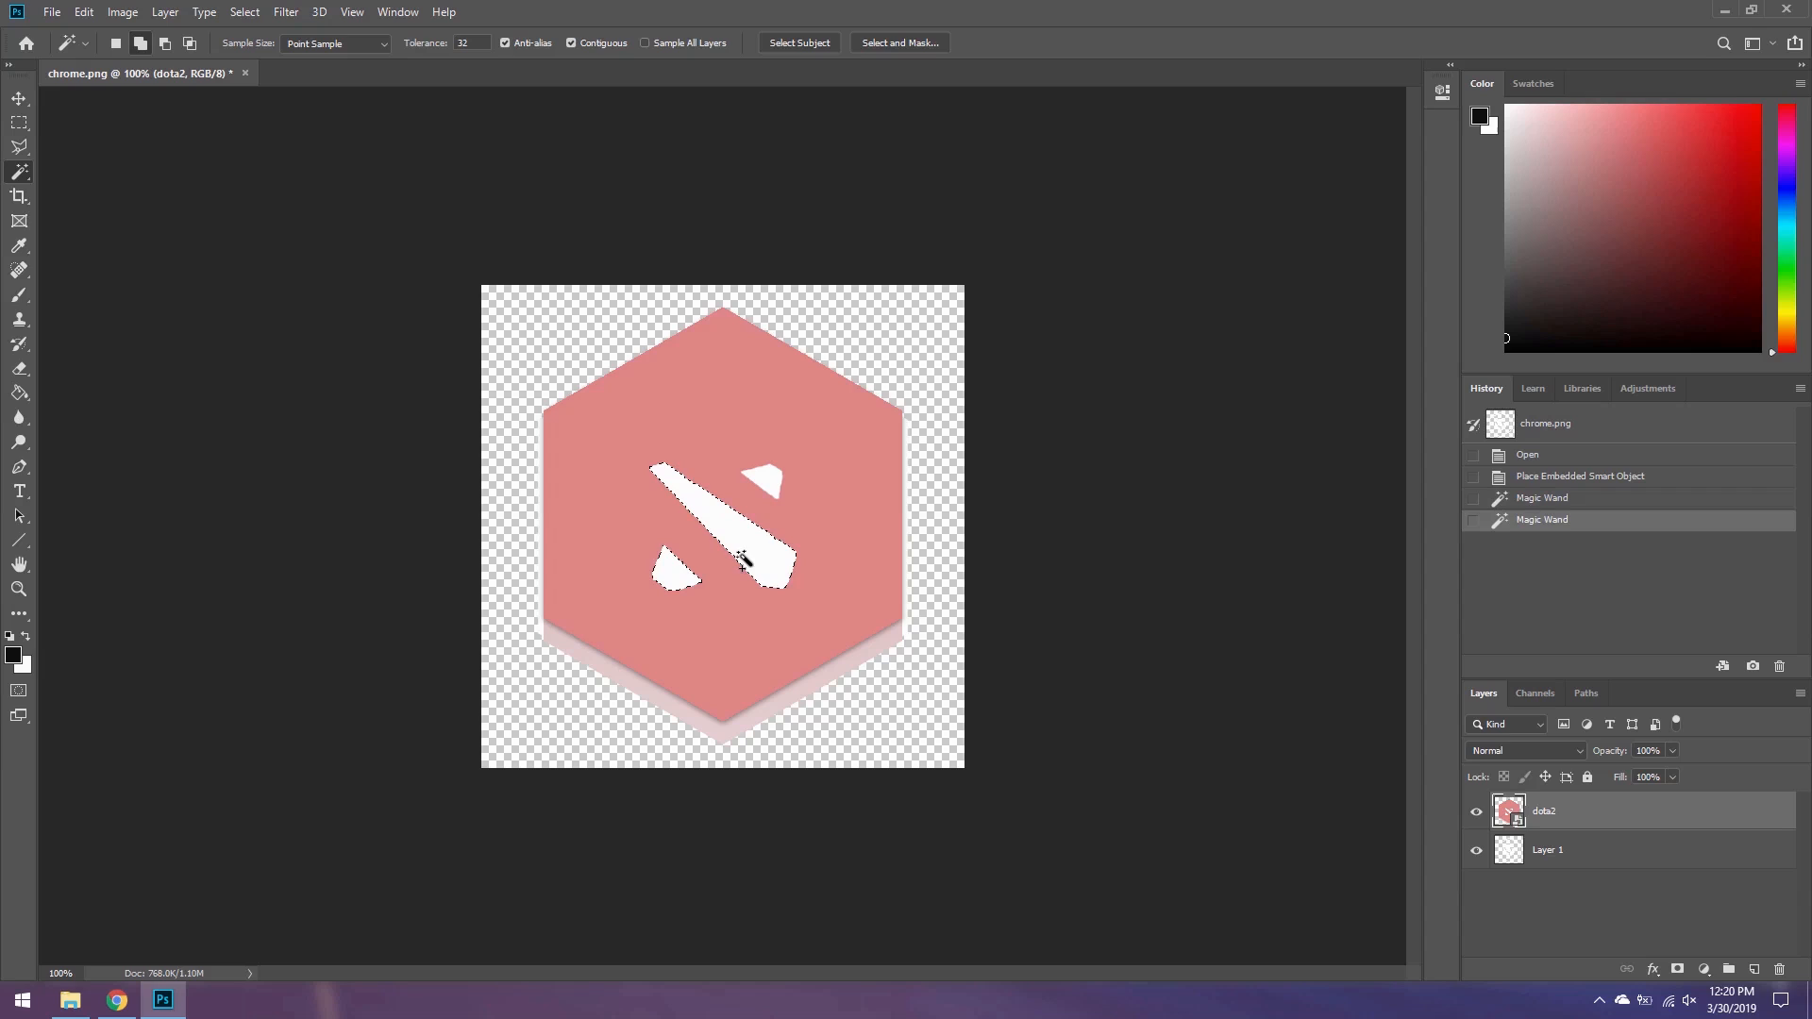
{"action": "left_click", "coordinate": [772, 478], "text": "shift"}
{"action": "right_click", "coordinate": [760, 559]}
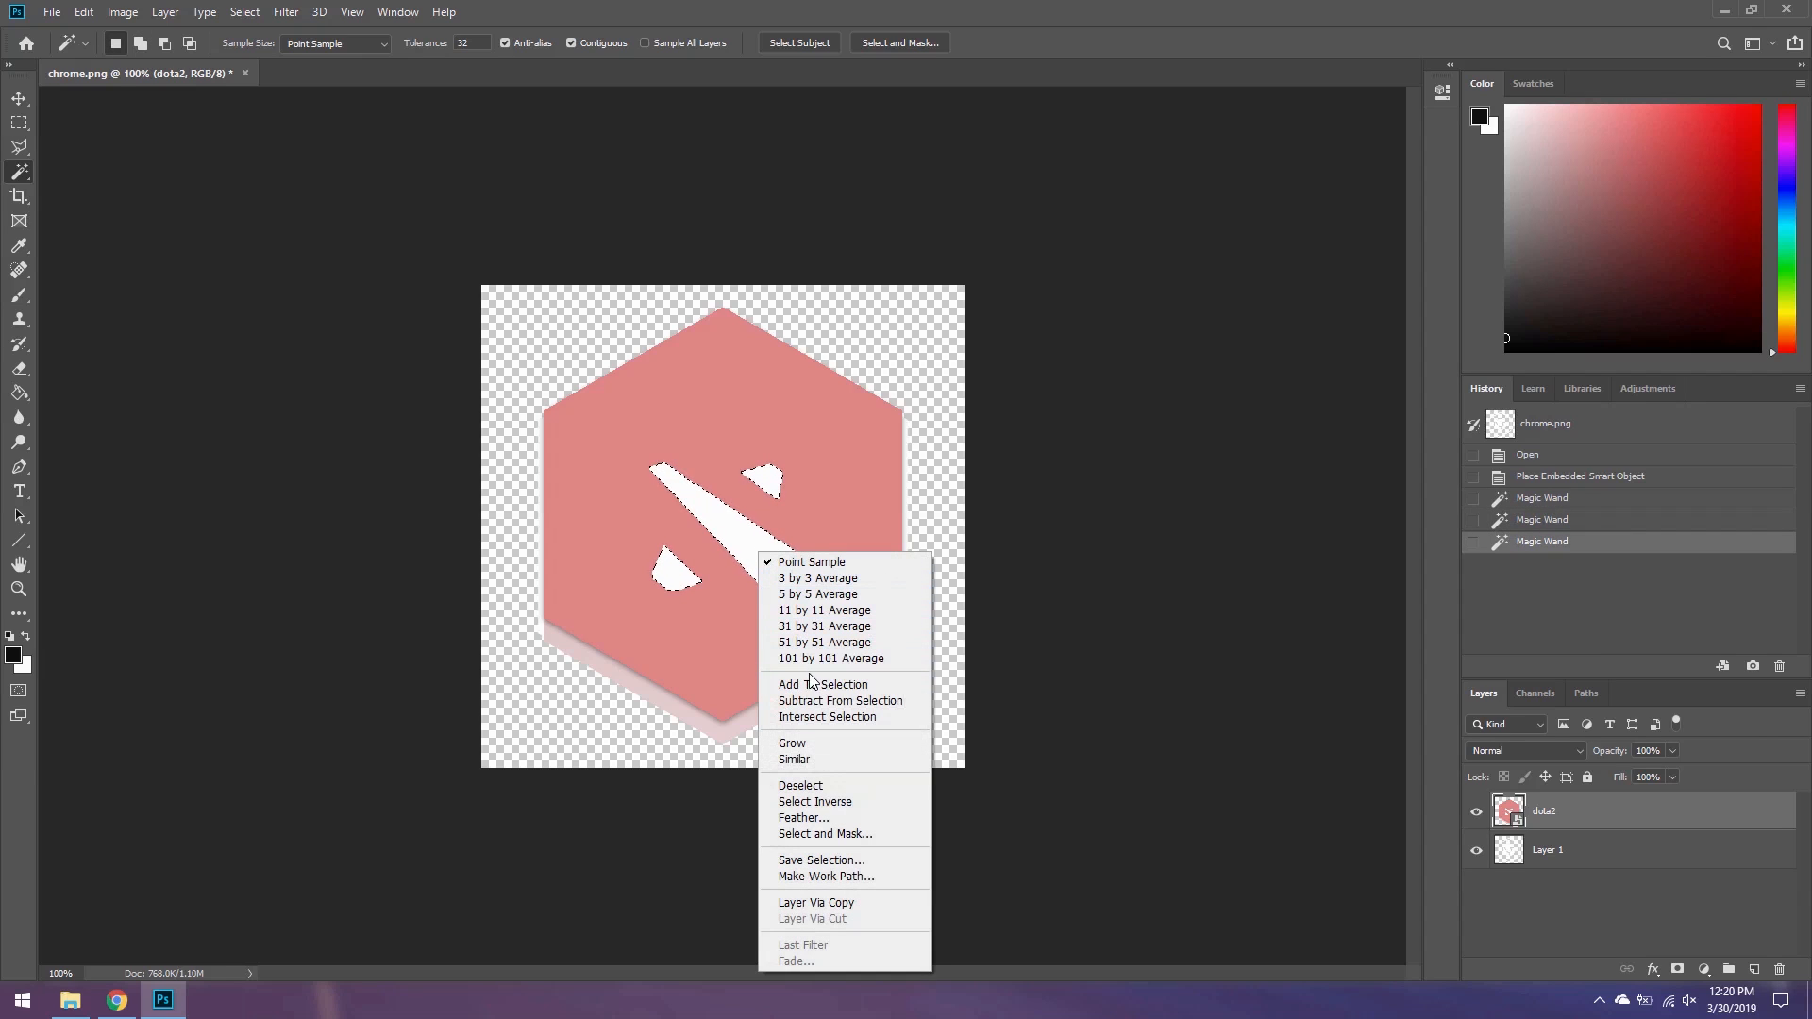
{"action": "left_click", "coordinate": [832, 905]}
- Hide the dota2 layer and the copied logo's Layer 2, with Layer 1 as the active layer
{"action": "left_click", "coordinate": [1477, 852]}
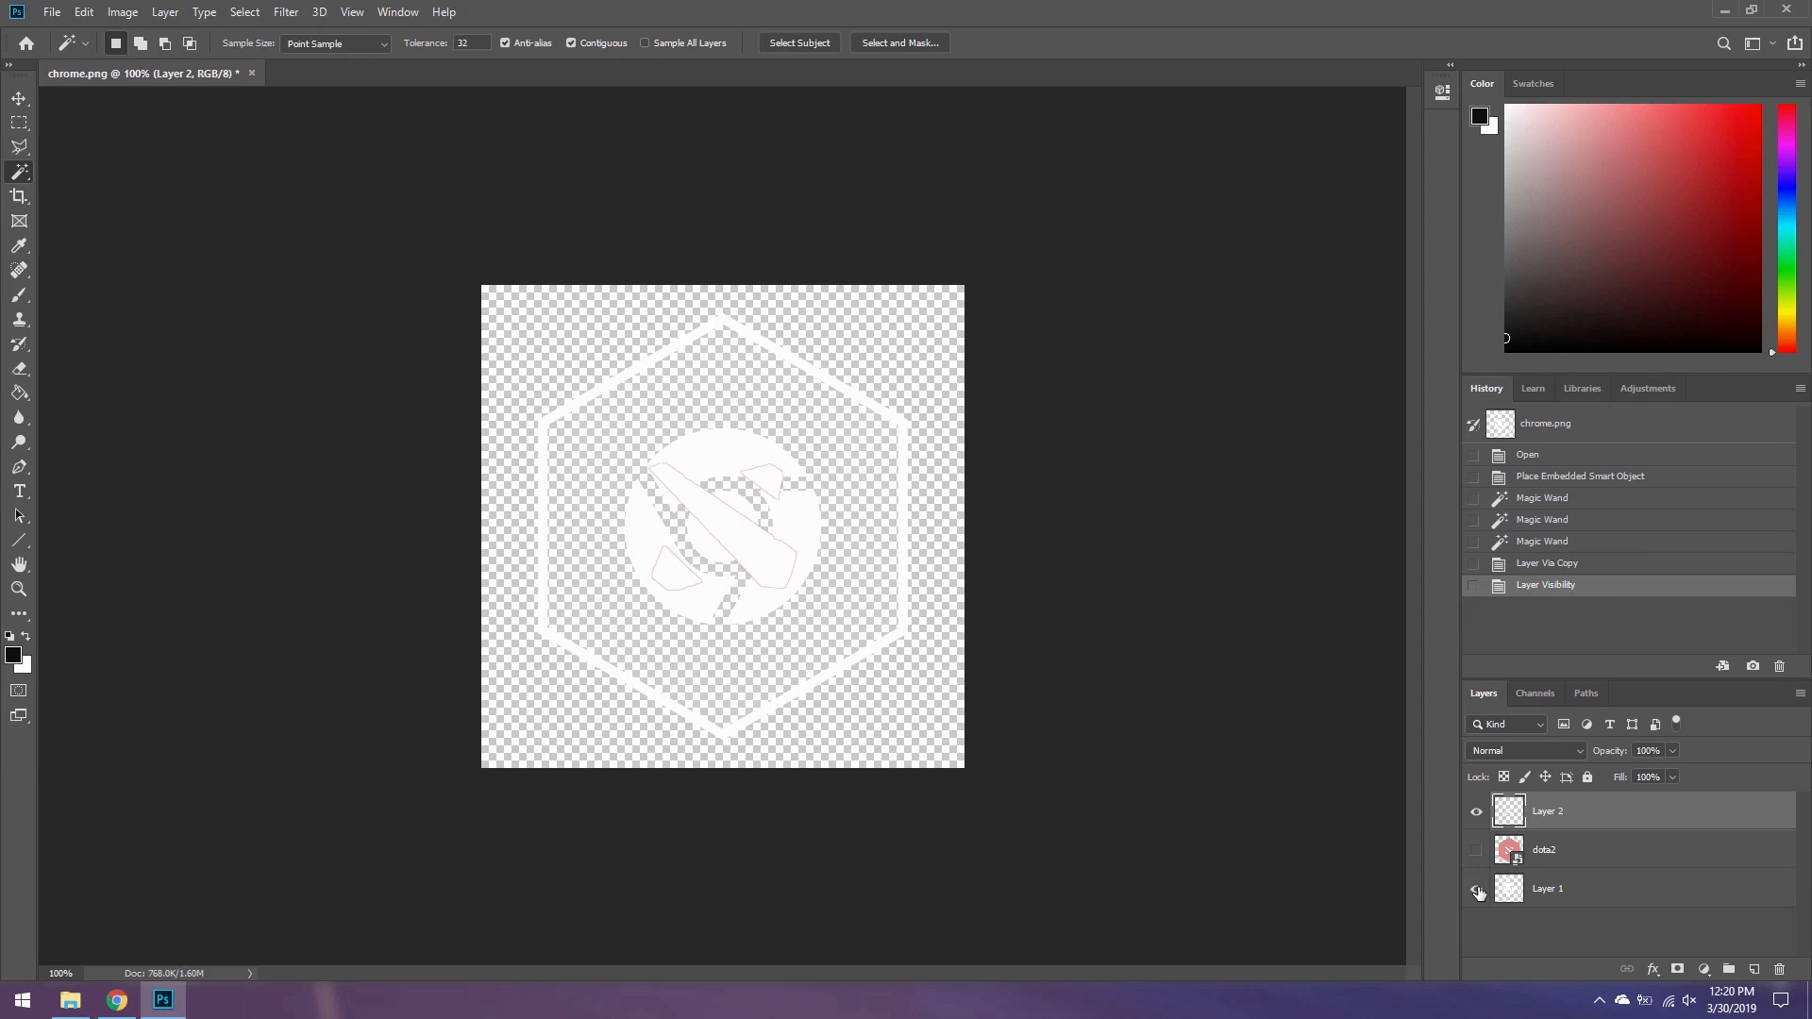
{"action": "left_click", "coordinate": [1478, 890]}
{"action": "left_click", "coordinate": [1478, 891]}
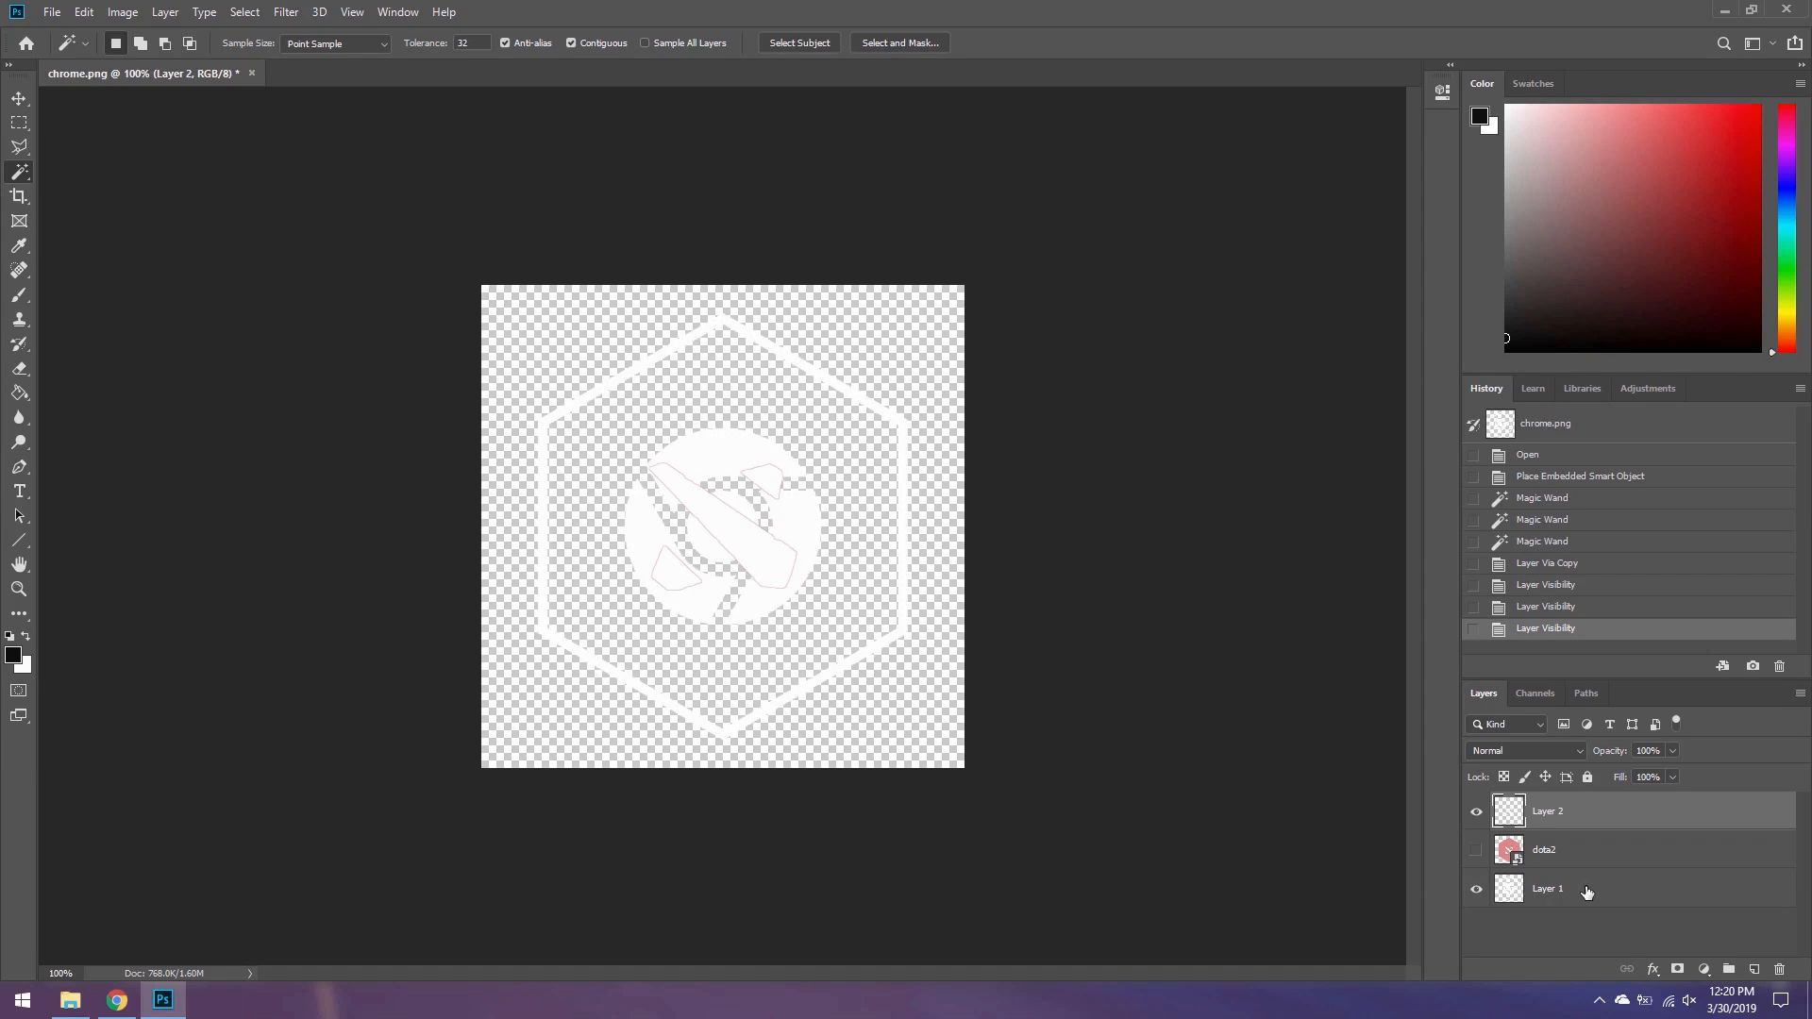
{"action": "left_click", "coordinate": [1513, 890]}
{"action": "left_click", "coordinate": [1478, 812]}
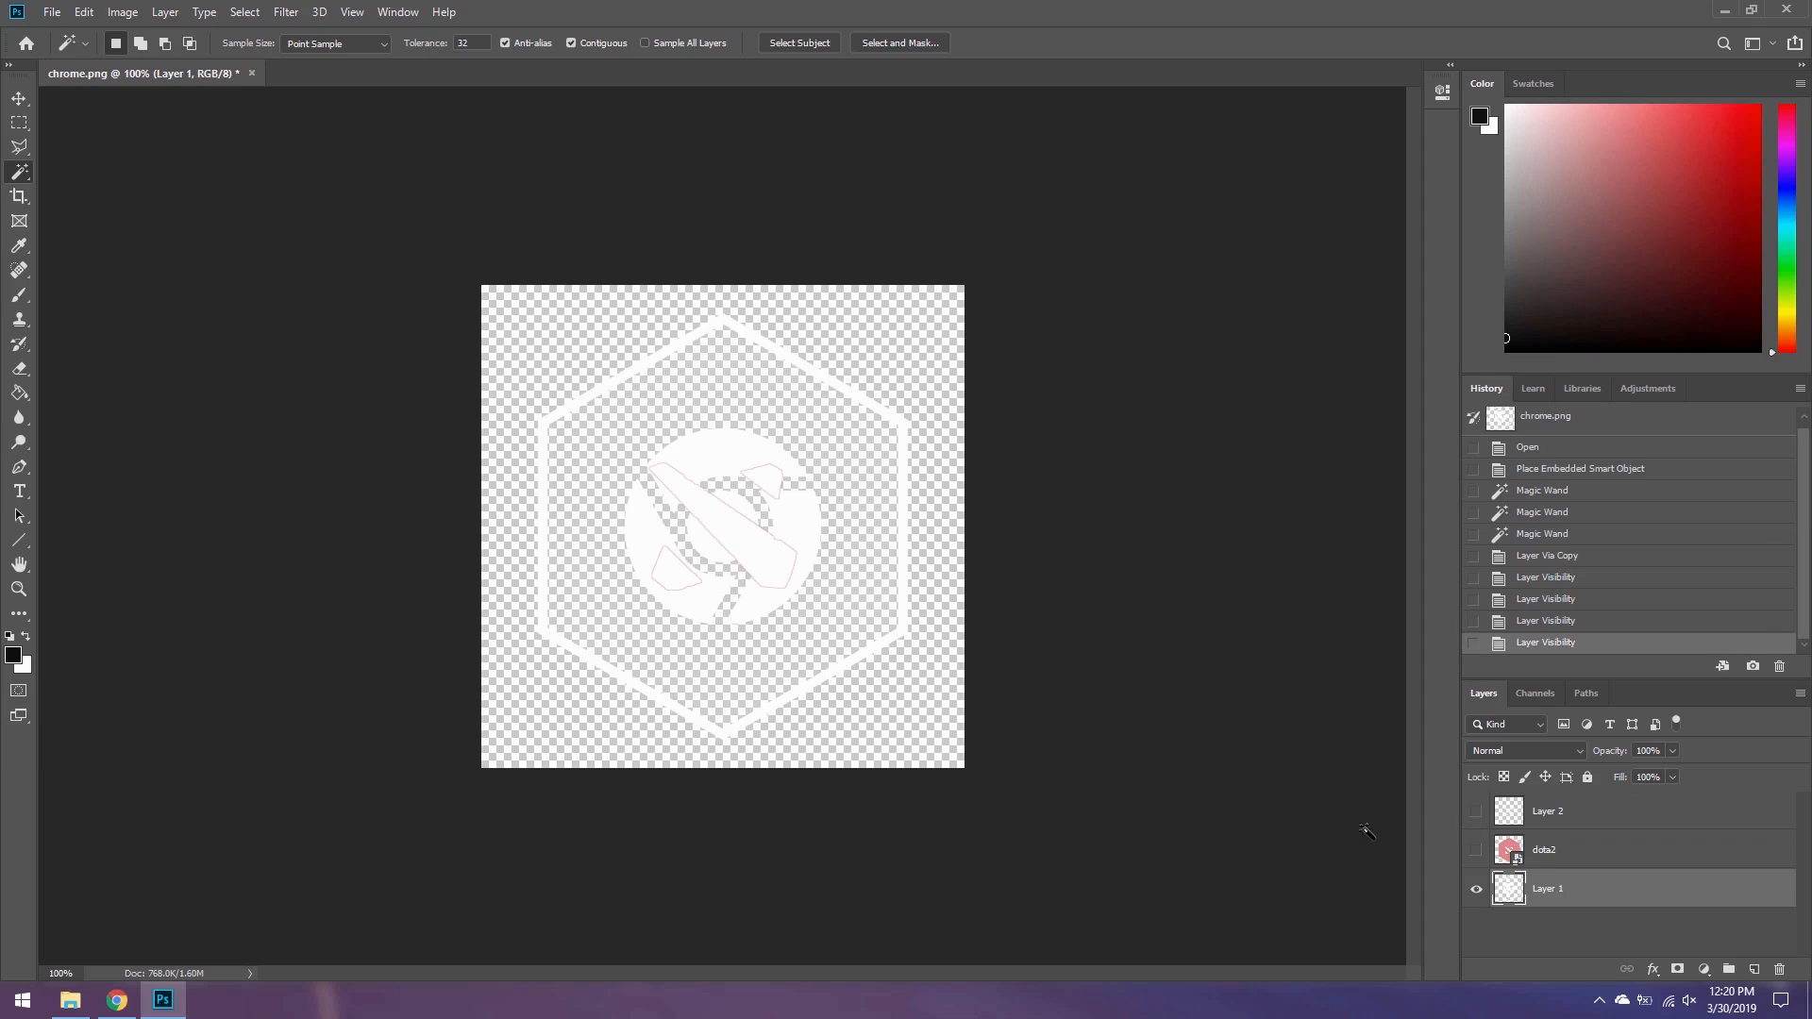
- Delete the Chrome logo inside the hexagon on Layer 1 using the Polygonal Lasso, deselect, and show Layer 2
{"action": "left_click", "coordinate": [19, 146]}
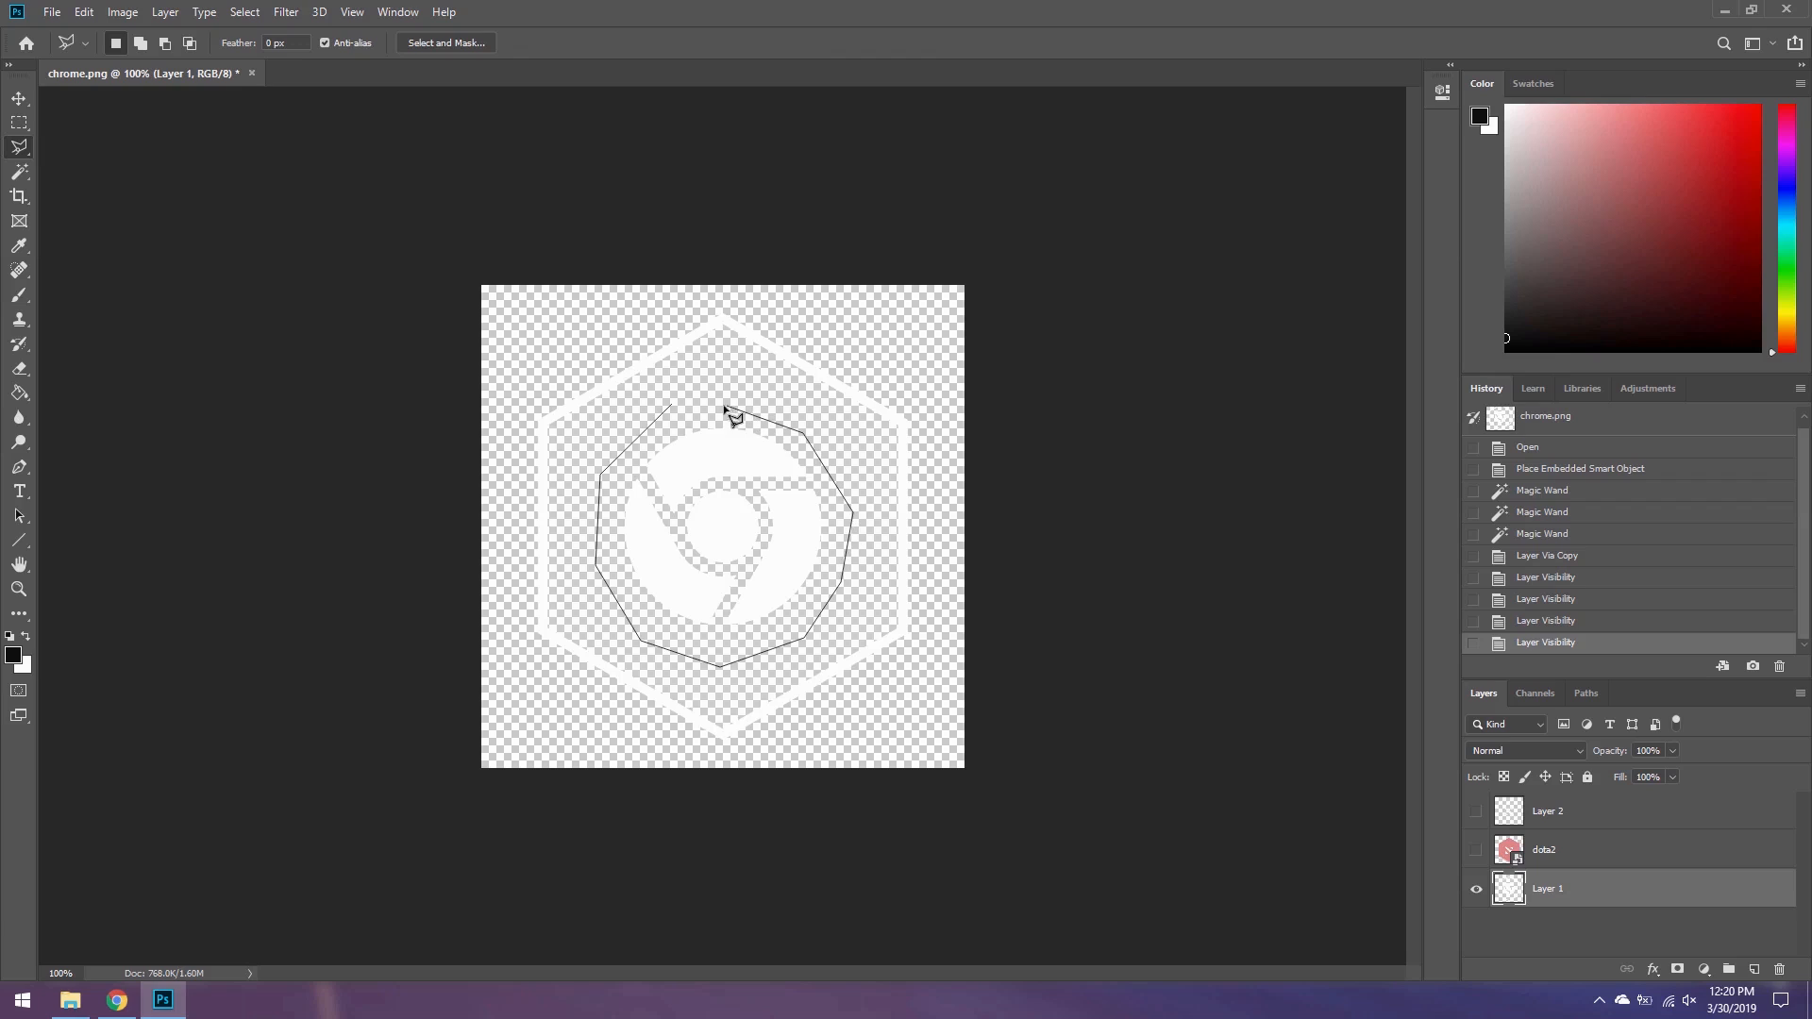
{"action": "left_click", "coordinate": [674, 408]}
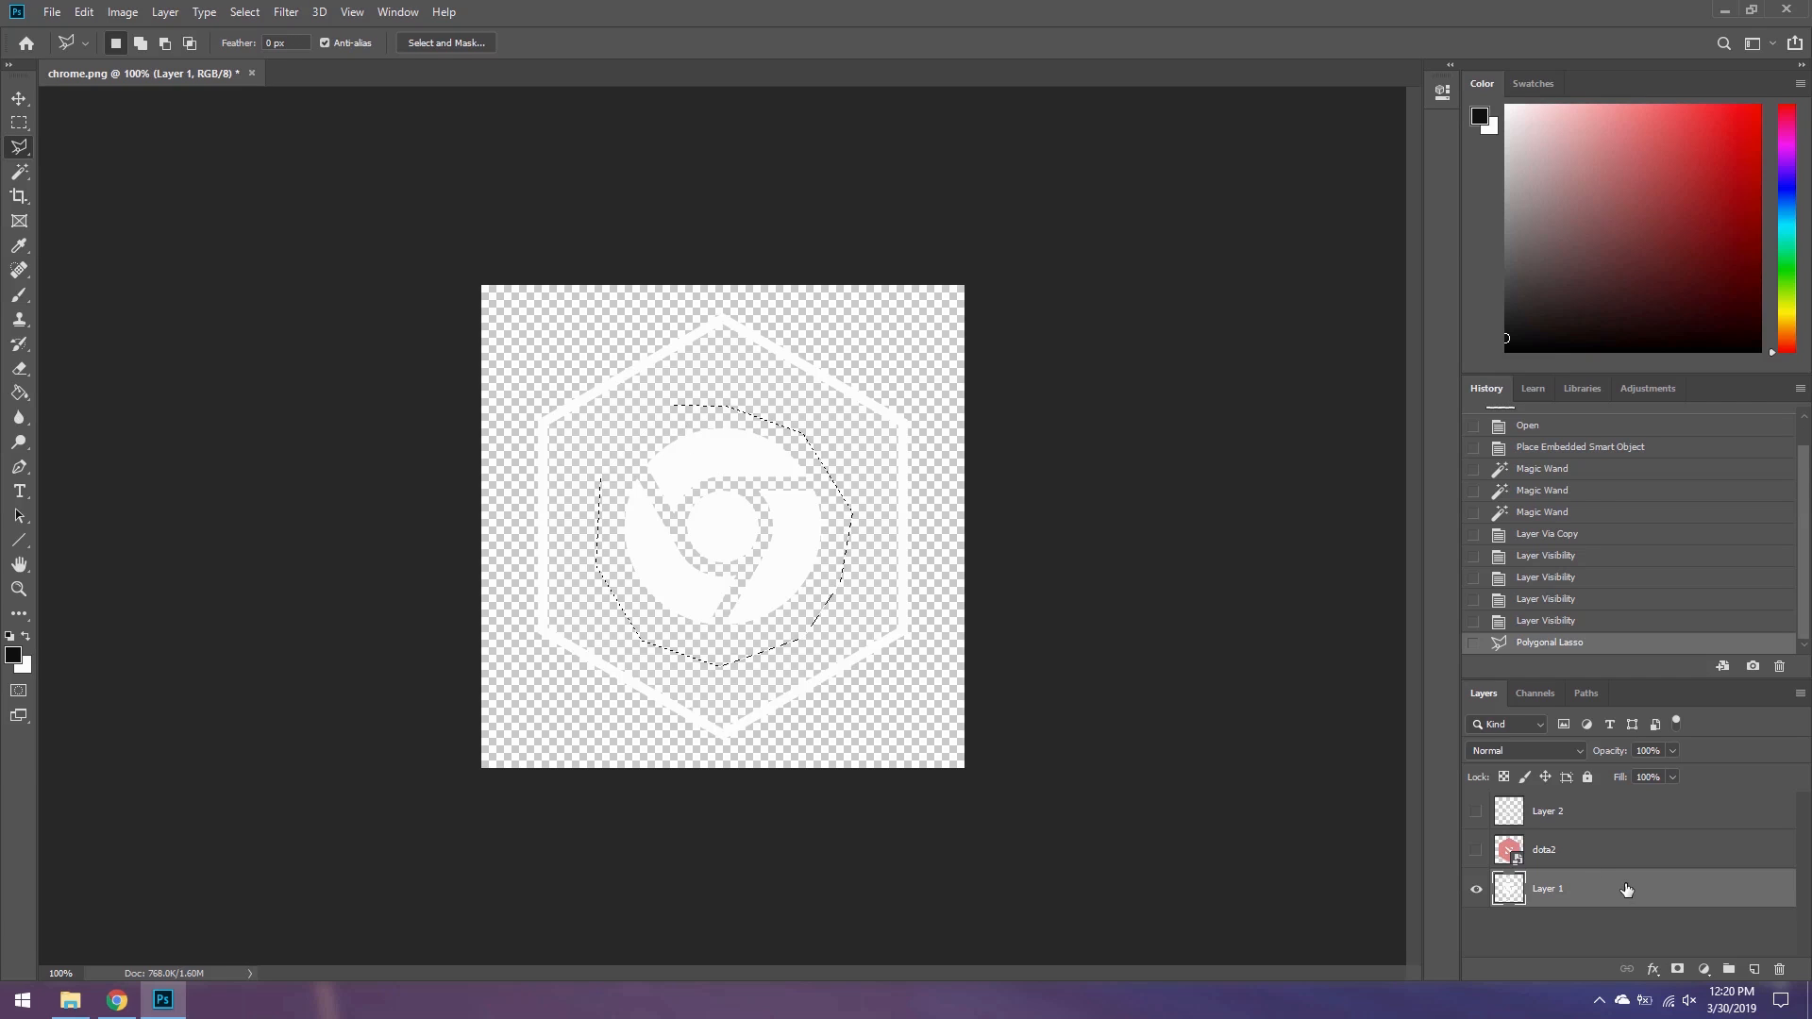
{"action": "key", "text": "Delete"}
{"action": "key", "text": "ctrl+d"}
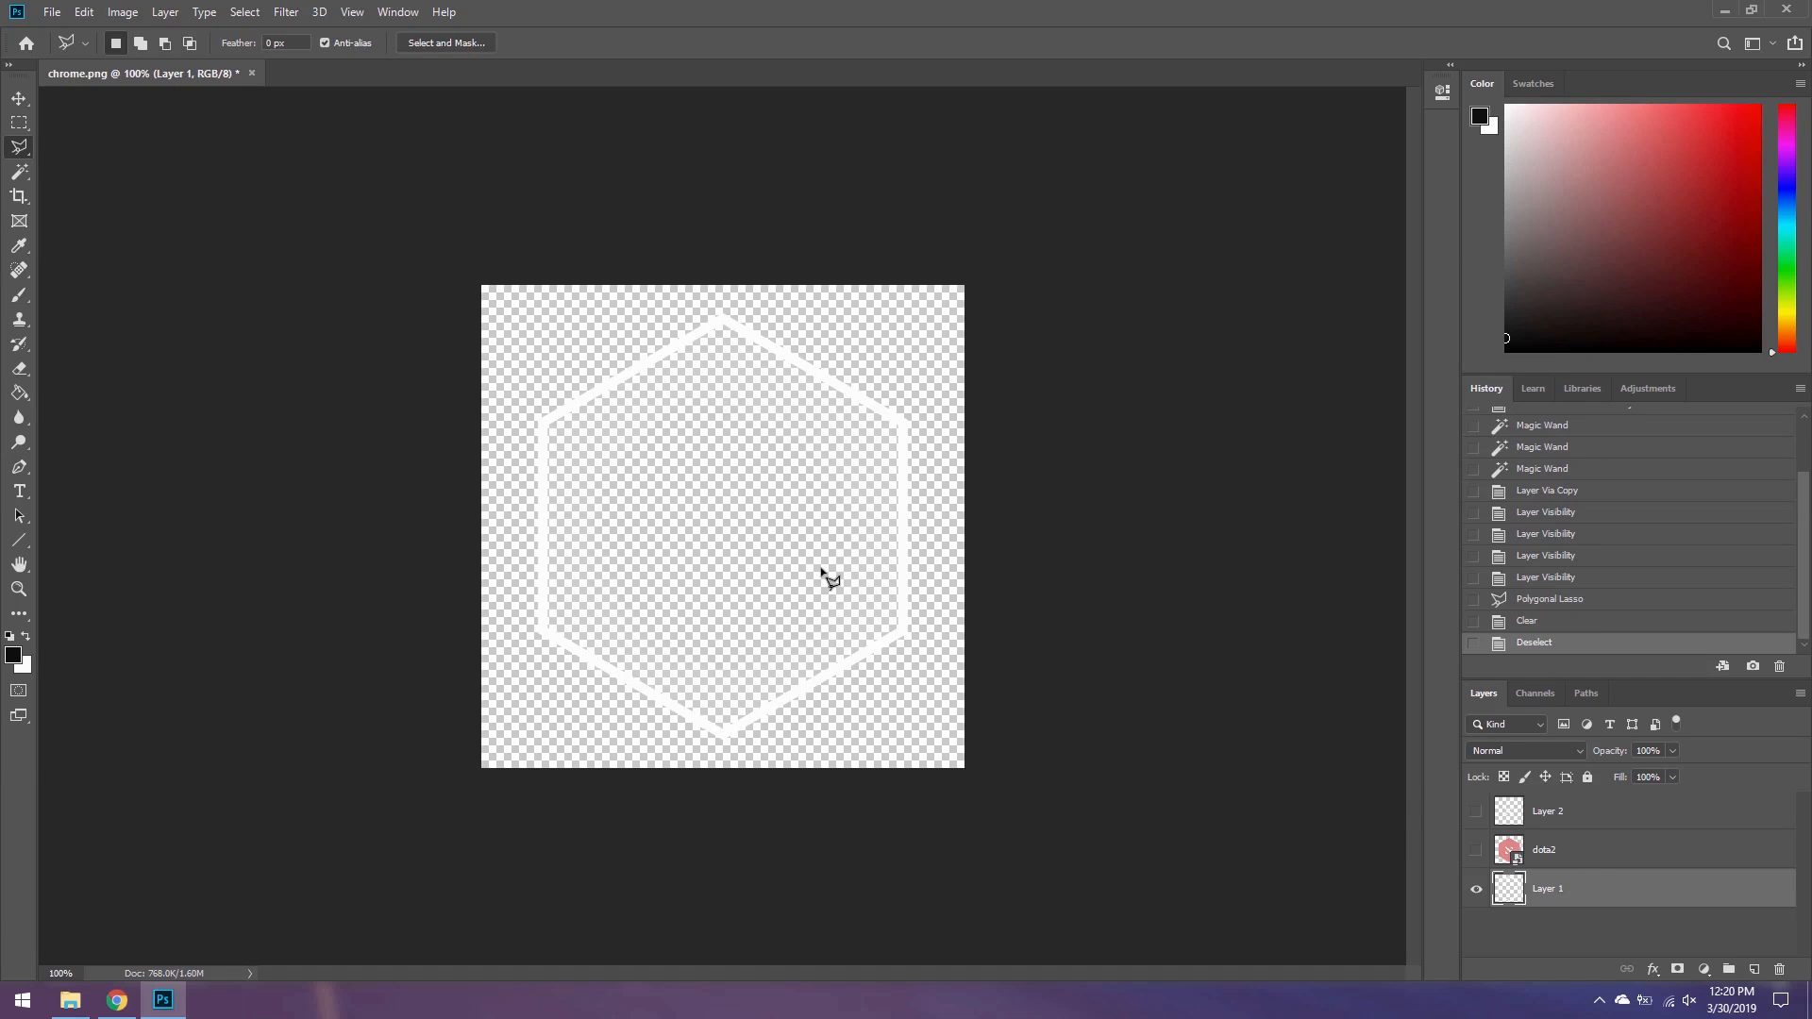
{"action": "left_click", "coordinate": [1477, 815]}
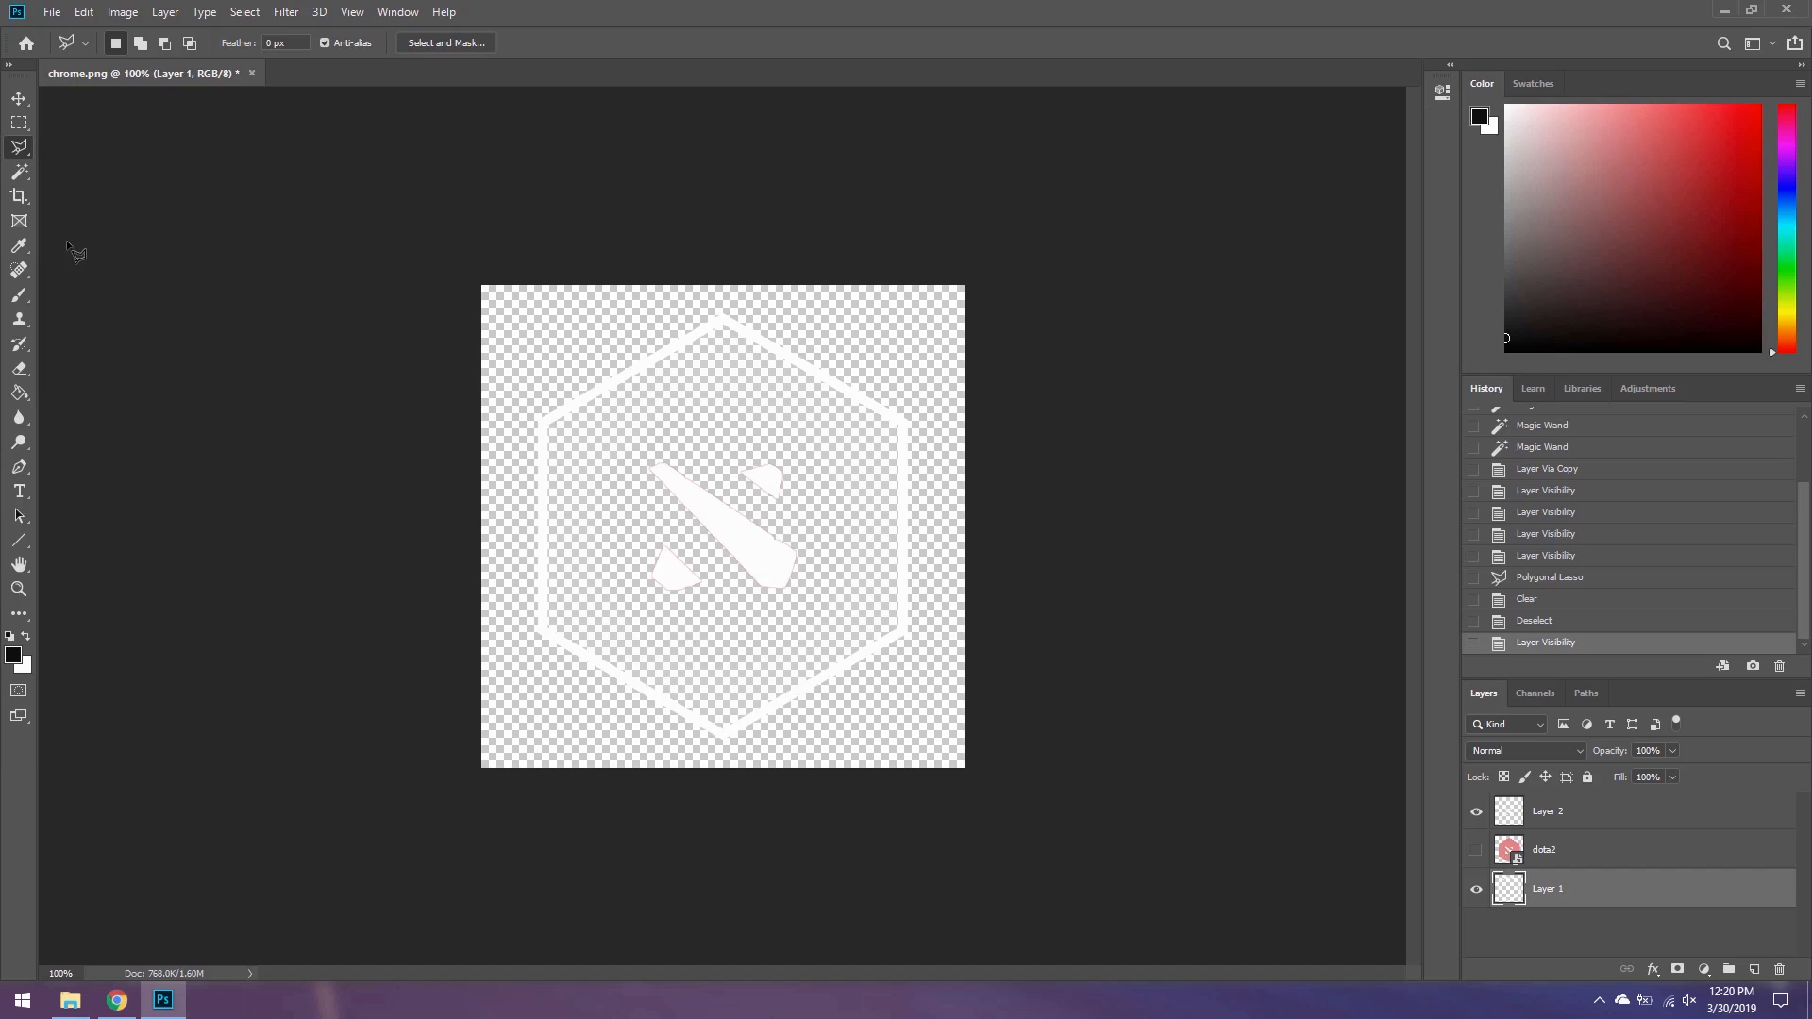
{"action": "left_click", "coordinate": [19, 98]}
{"action": "key", "text": "ctrl+t"}
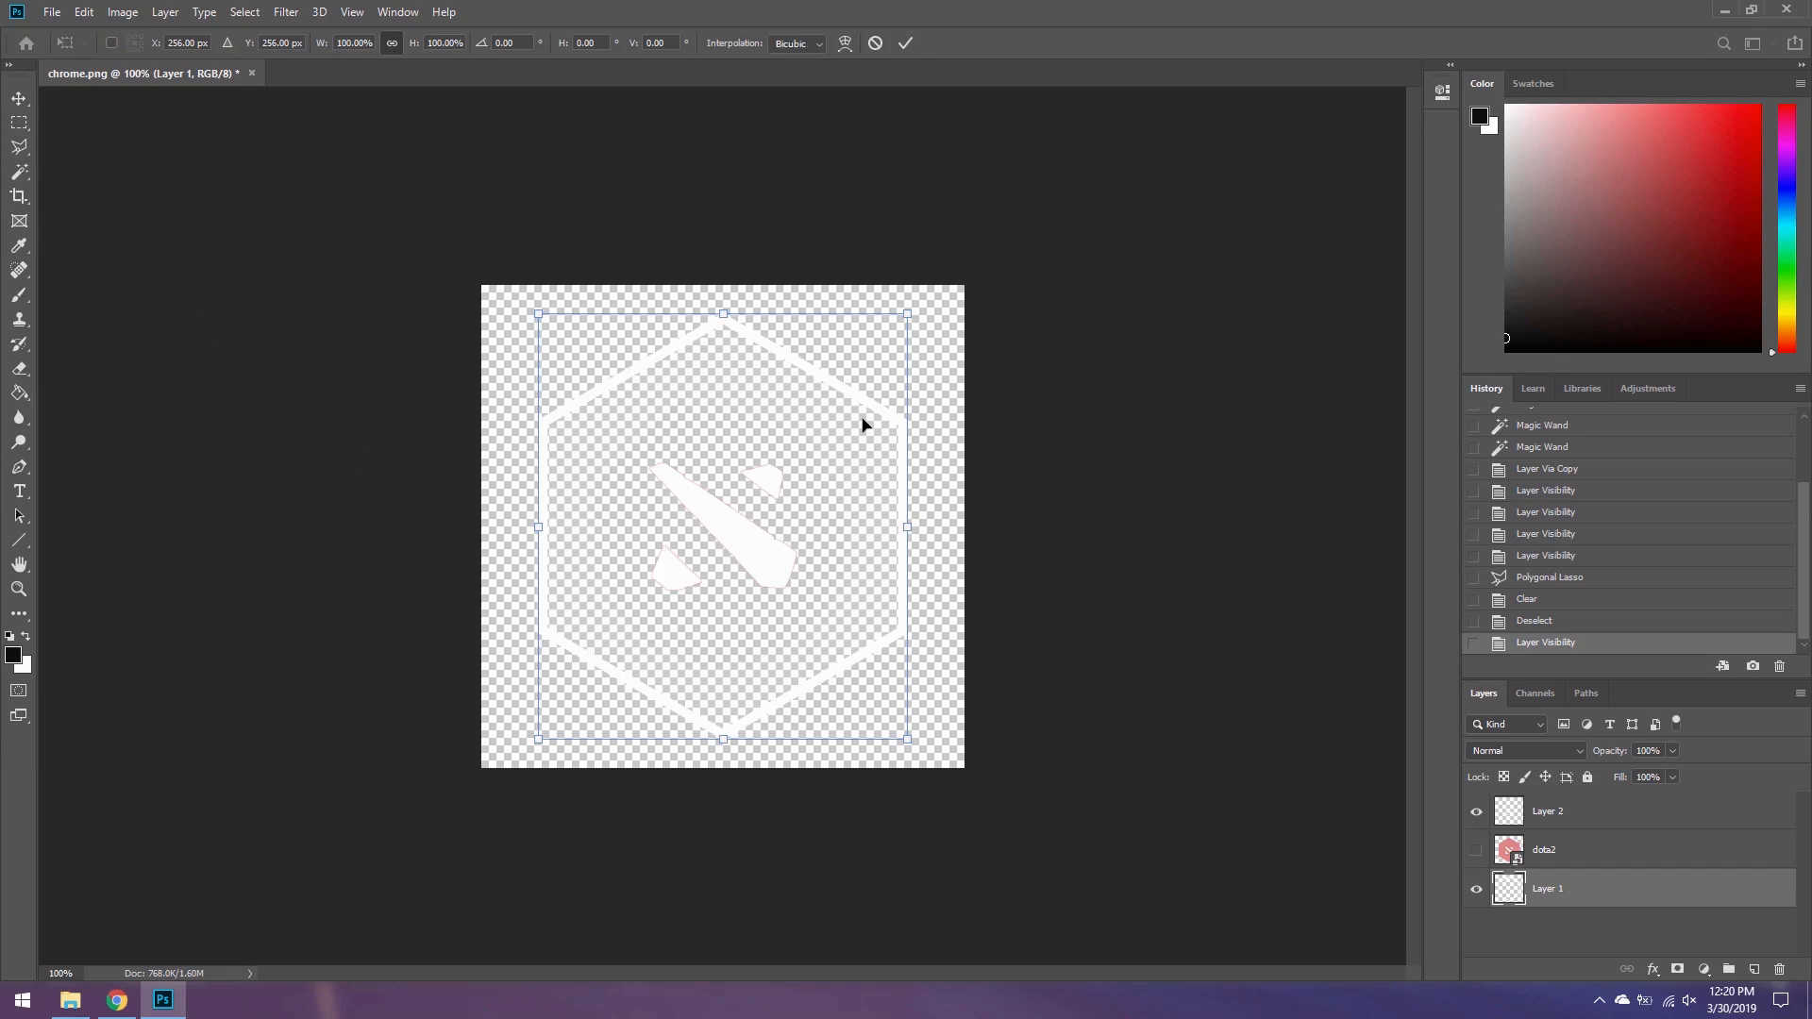
{"action": "left_click_drag", "start_coordinate": [906, 314], "coordinate": [944, 283]}
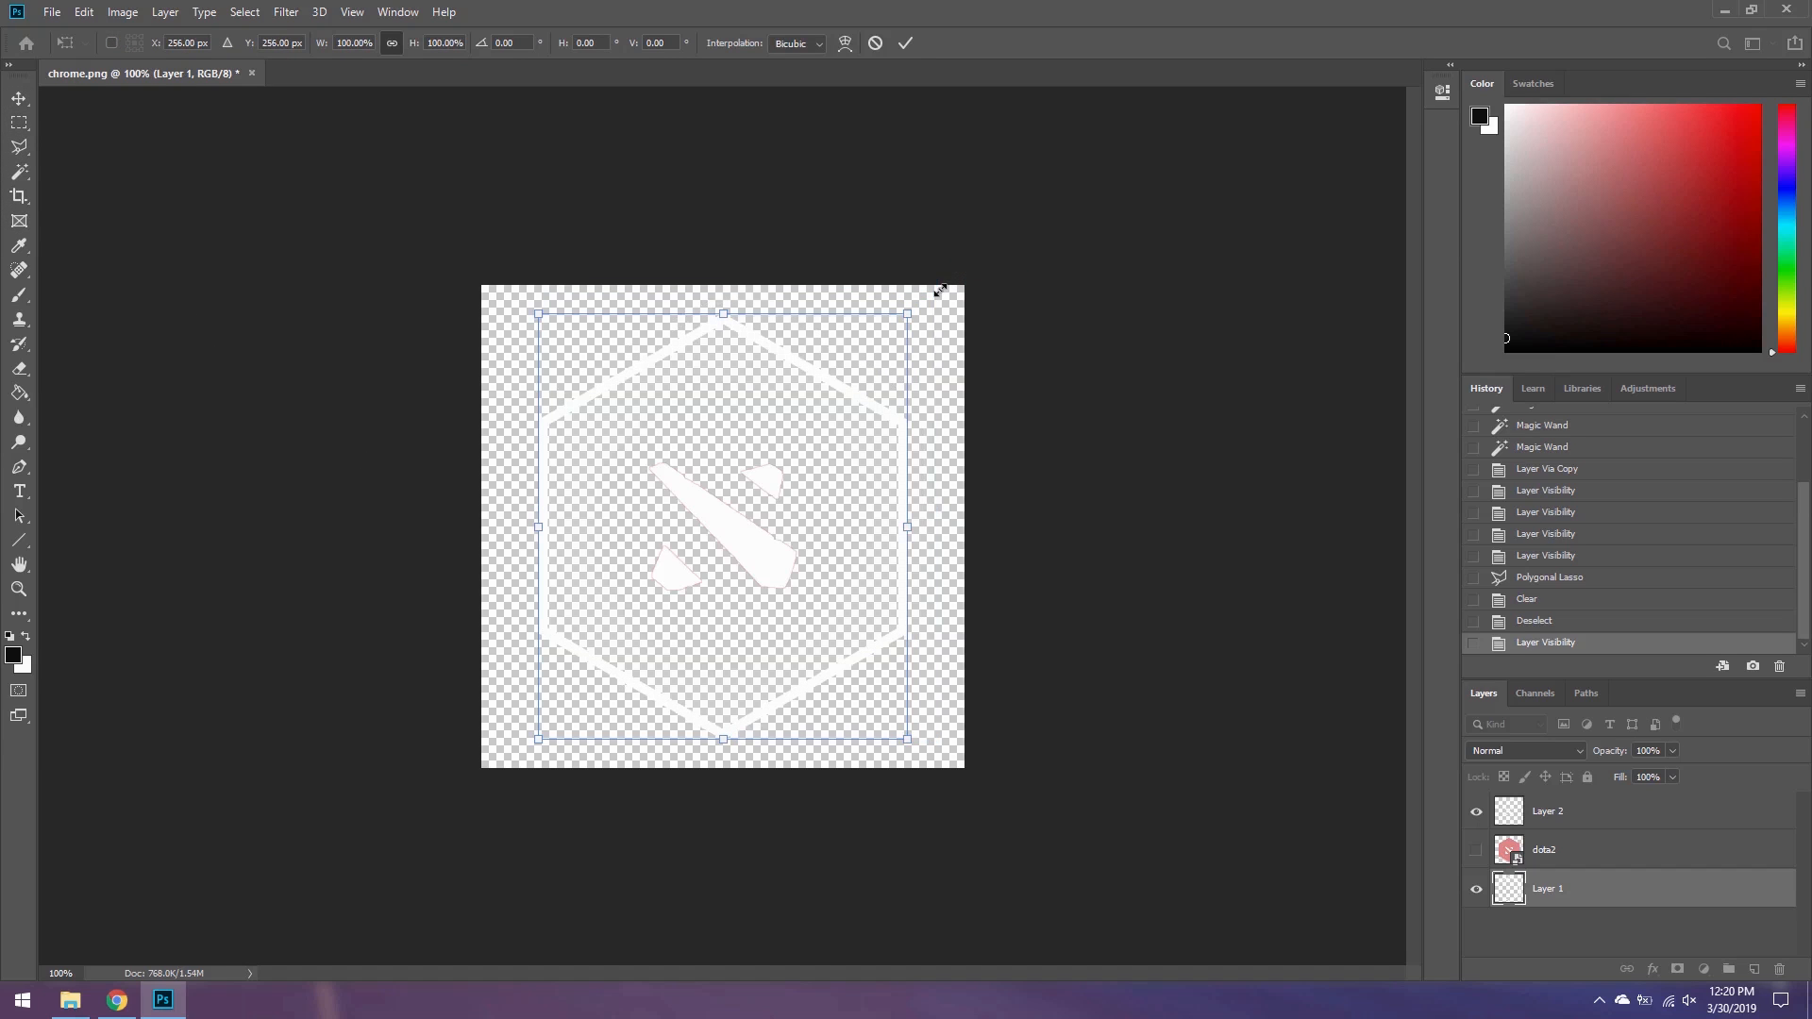
{"action": "key", "text": "Escape"}
- Scale the Dota 2 logo on Layer 2 to about 135% and center it inside the hexagon
{"action": "left_click", "coordinate": [1573, 807]}
{"action": "key", "text": "ctrl+t"}
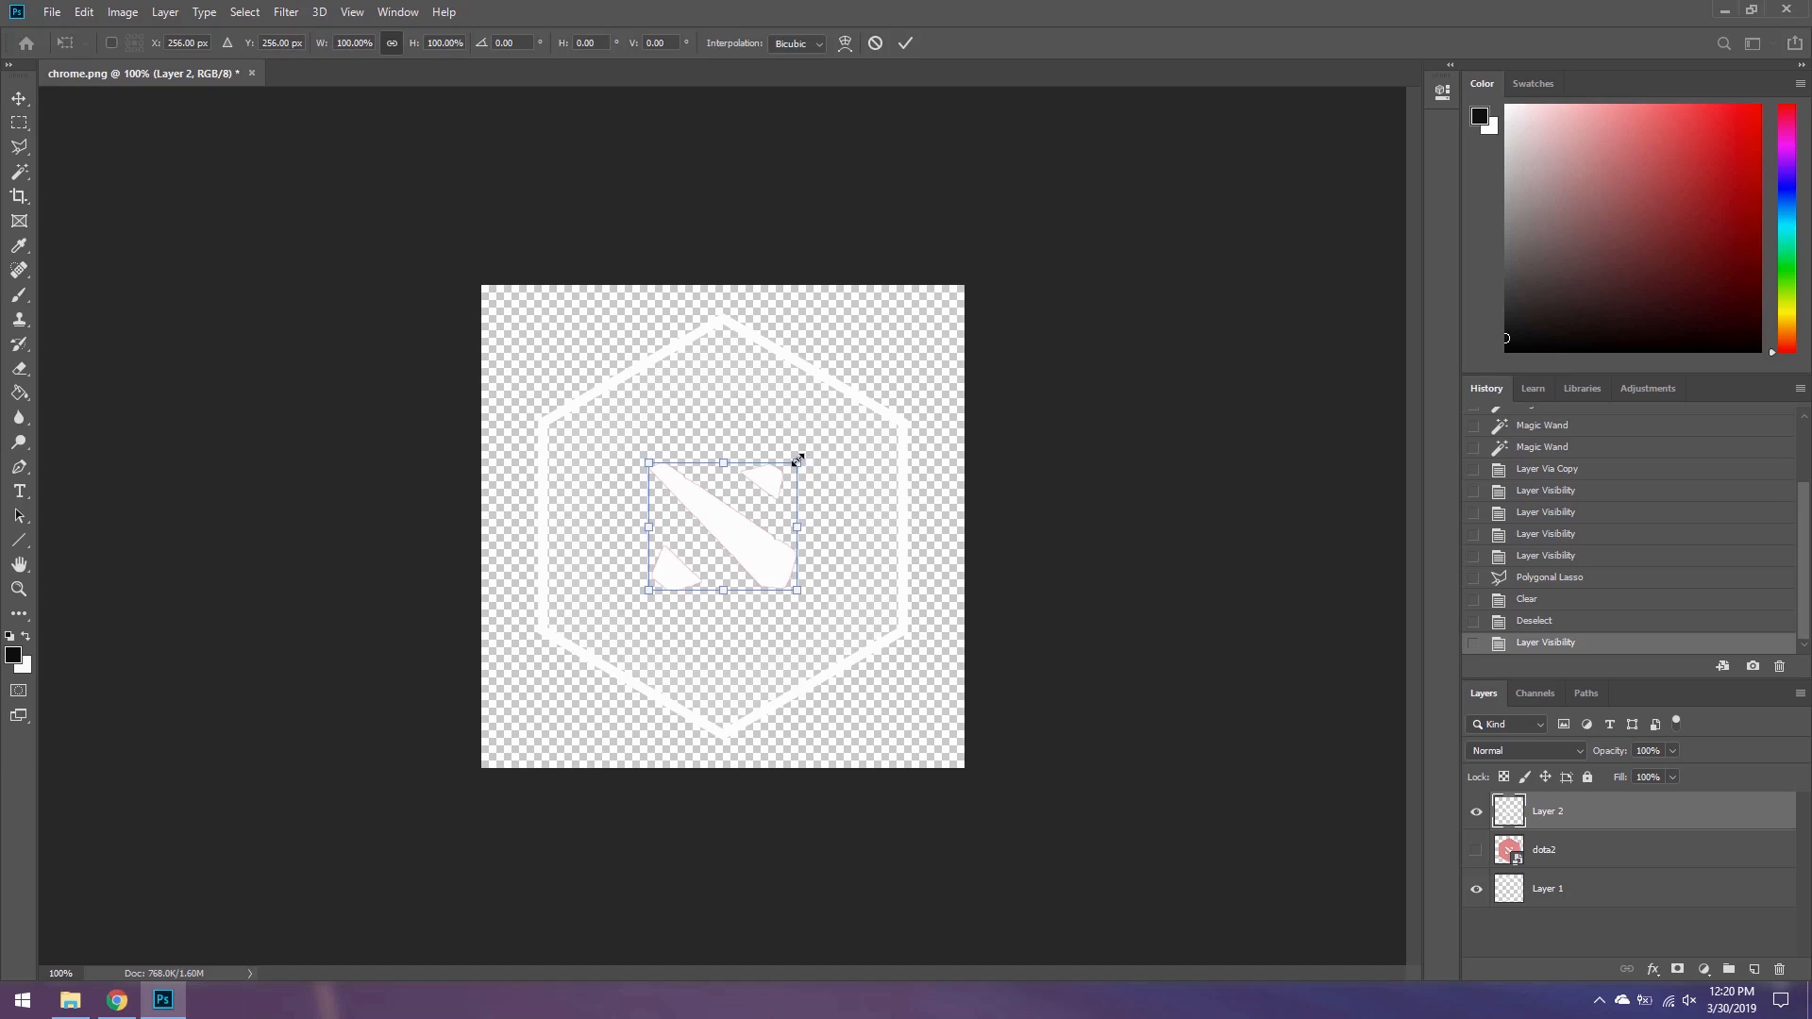
{"action": "left_click_drag", "start_coordinate": [797, 460], "coordinate": [848, 417]}
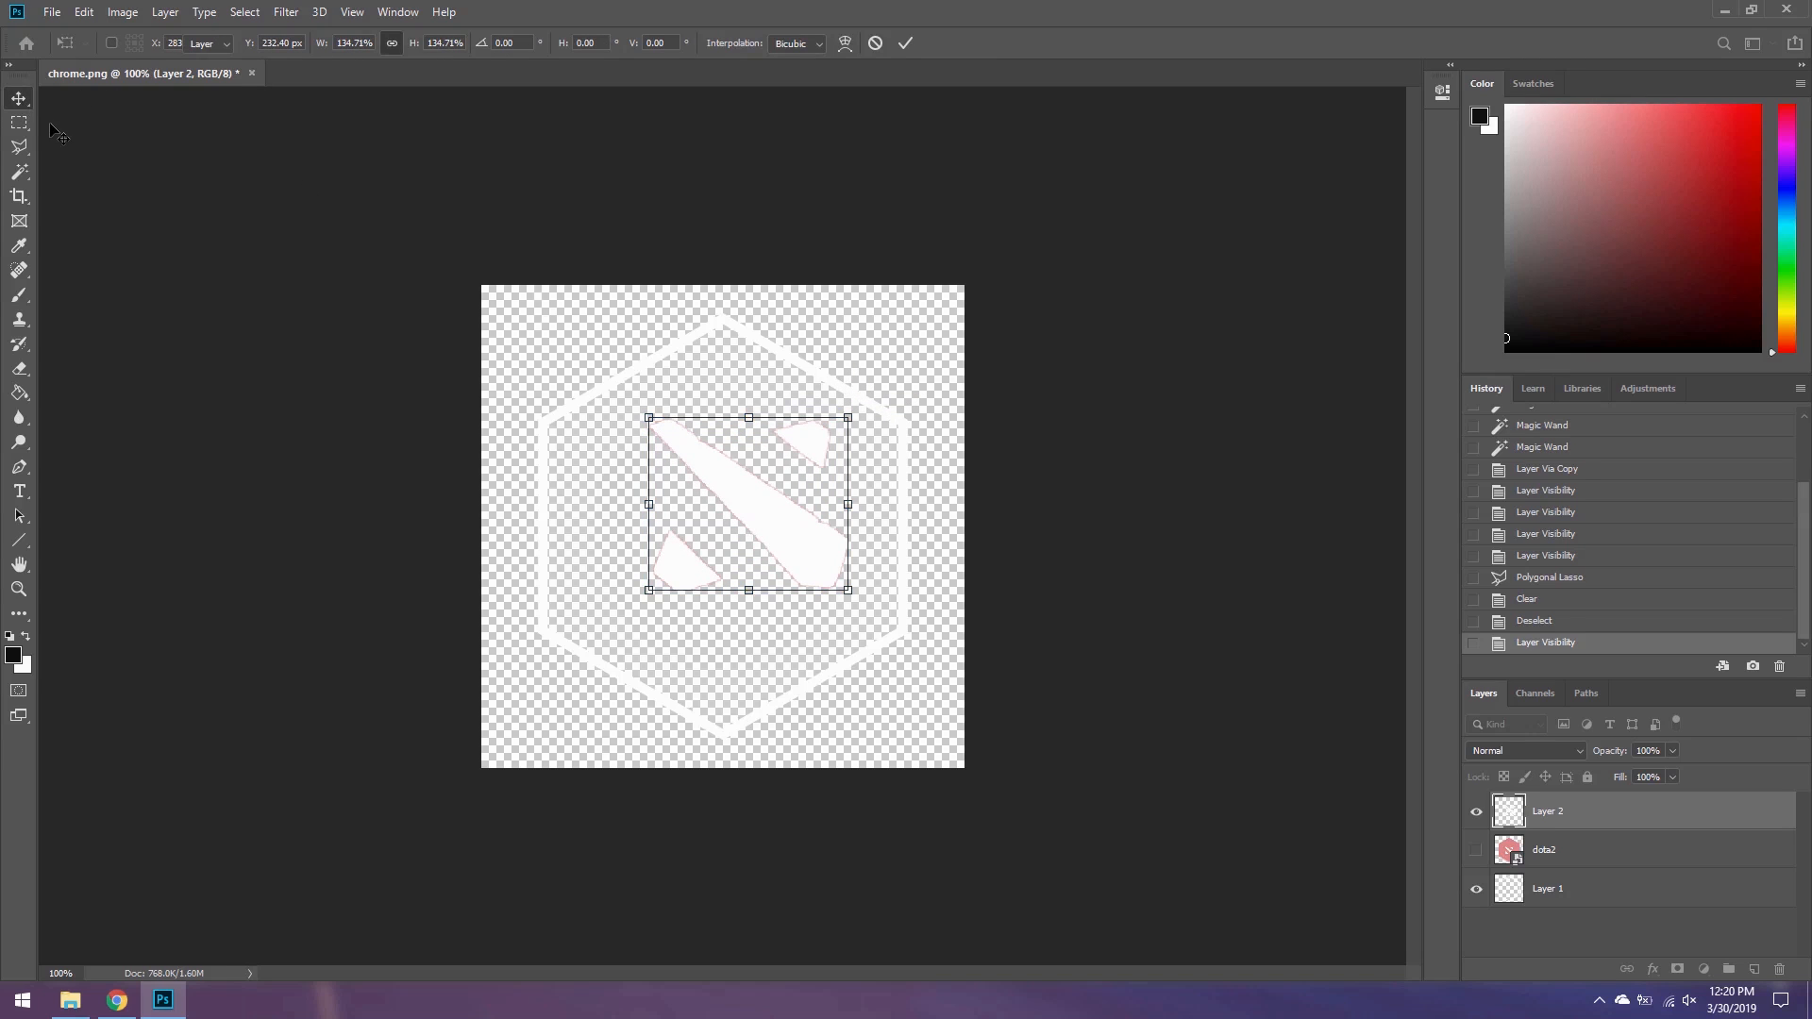
{"action": "key", "text": "Return"}
{"action": "left_click_drag", "start_coordinate": [761, 517], "coordinate": [729, 540]}
- Apply a white Color Overlay layer style to the Dota 2 logo on Layer 2
{"action": "right_click", "coordinate": [1574, 802]}
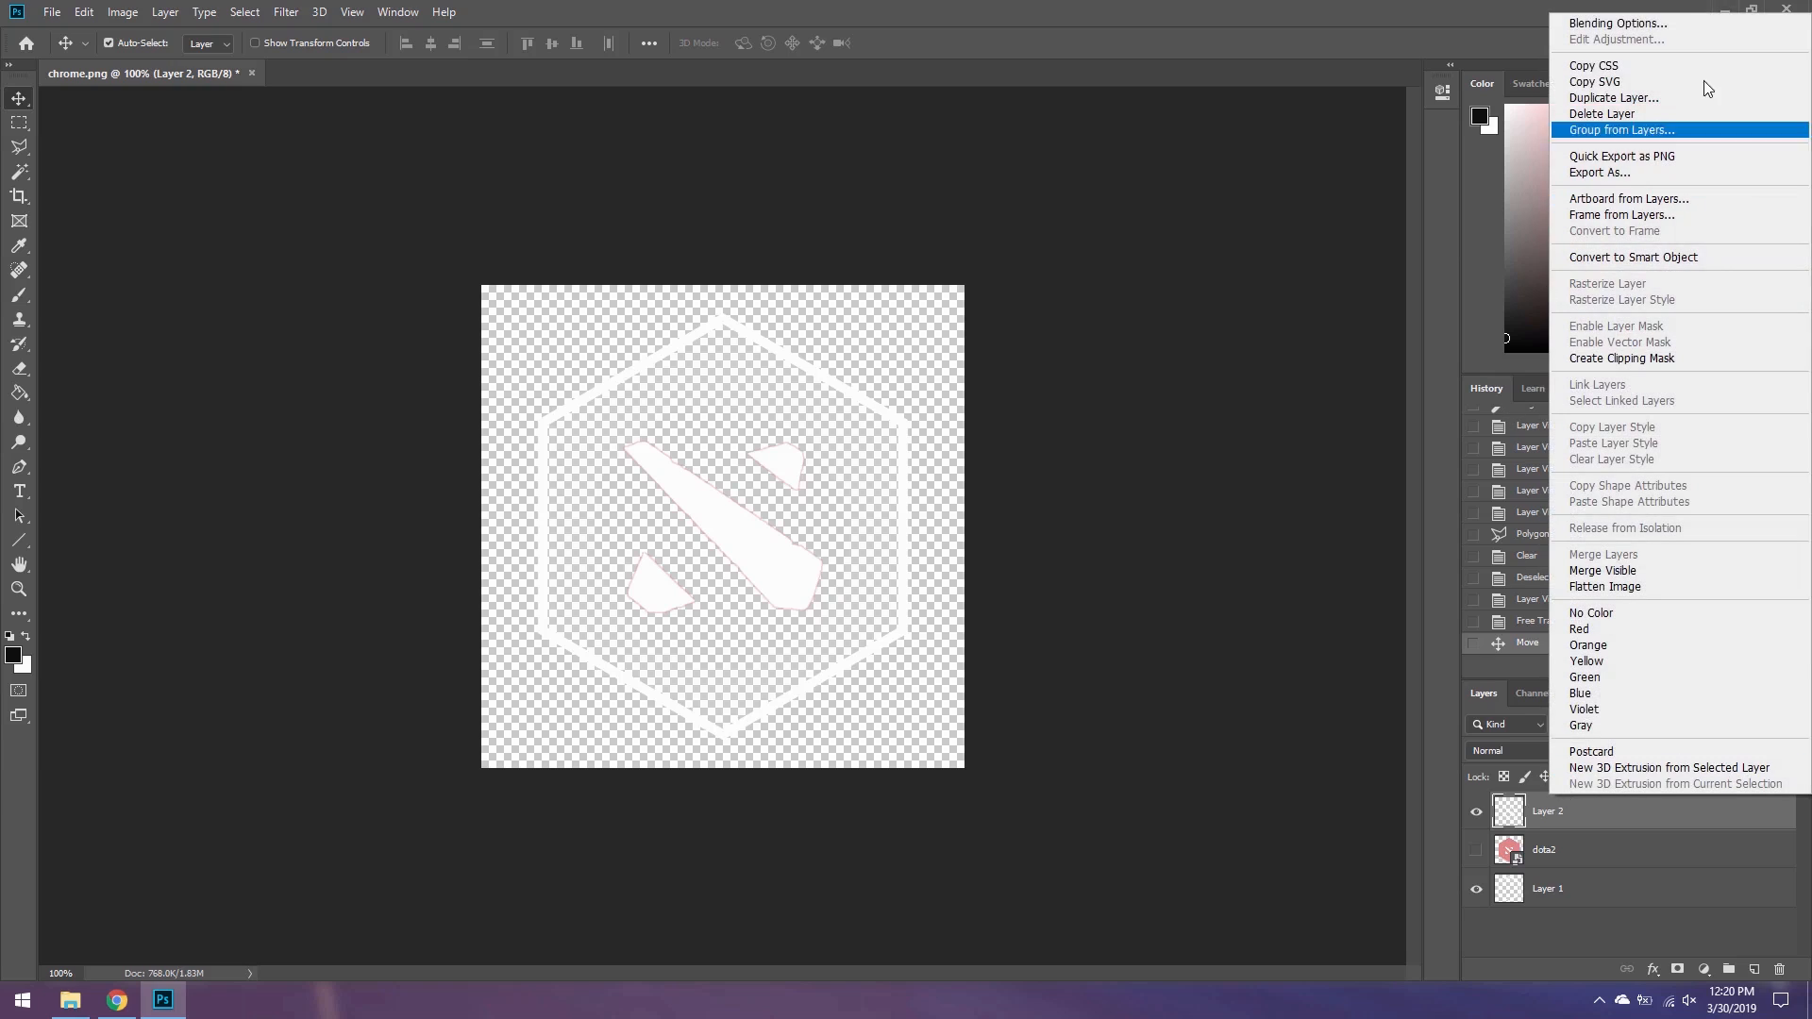
{"action": "left_click", "coordinate": [1640, 23]}
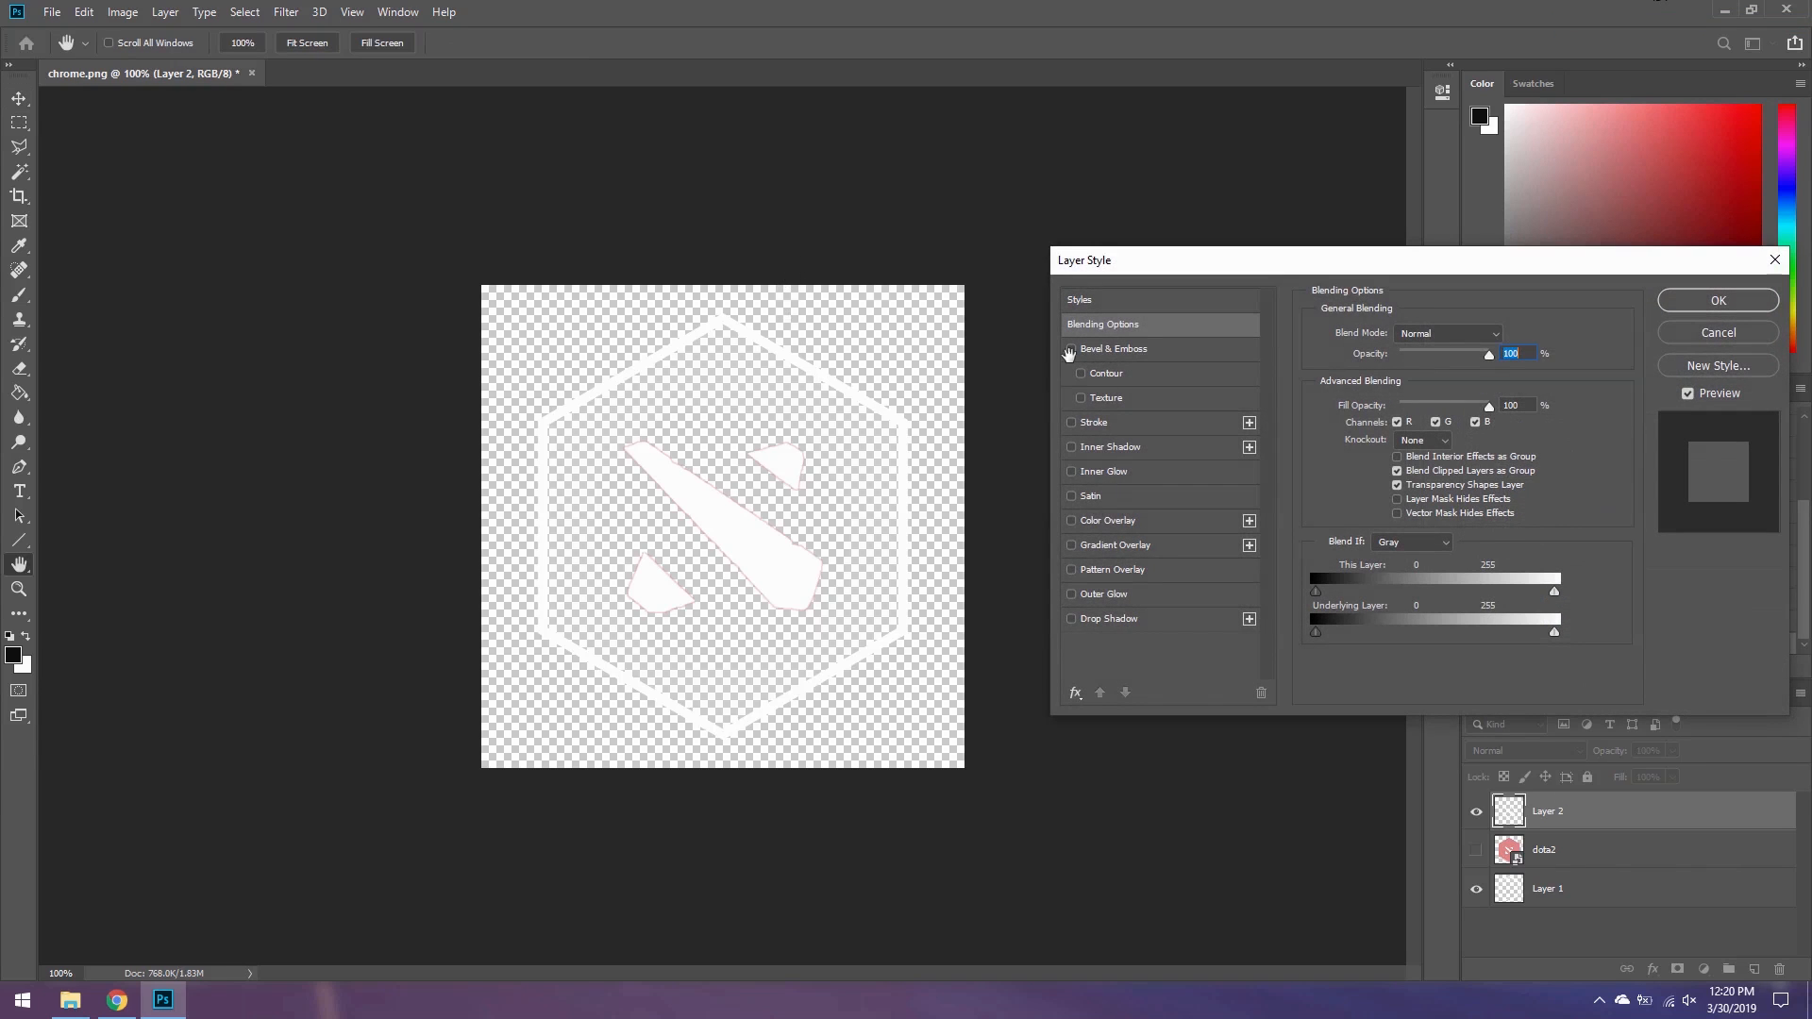
{"action": "left_click", "coordinate": [1071, 522]}
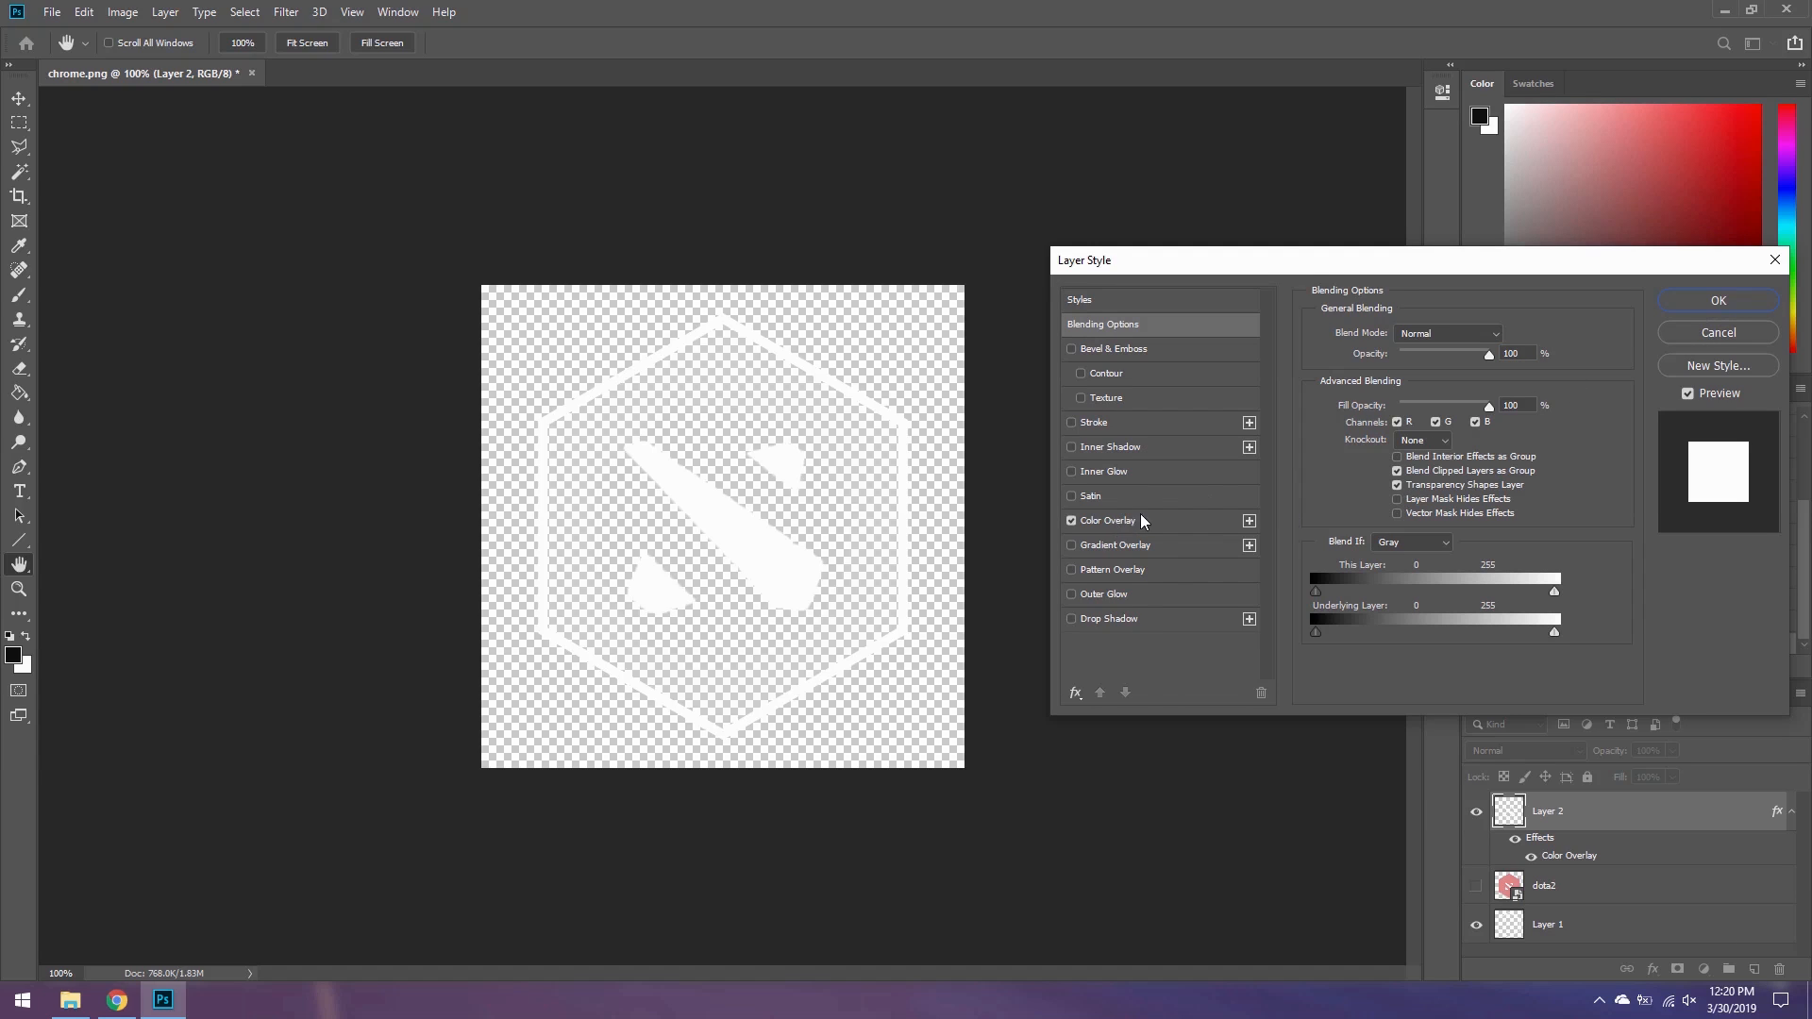
{"action": "left_click", "coordinate": [1114, 521]}
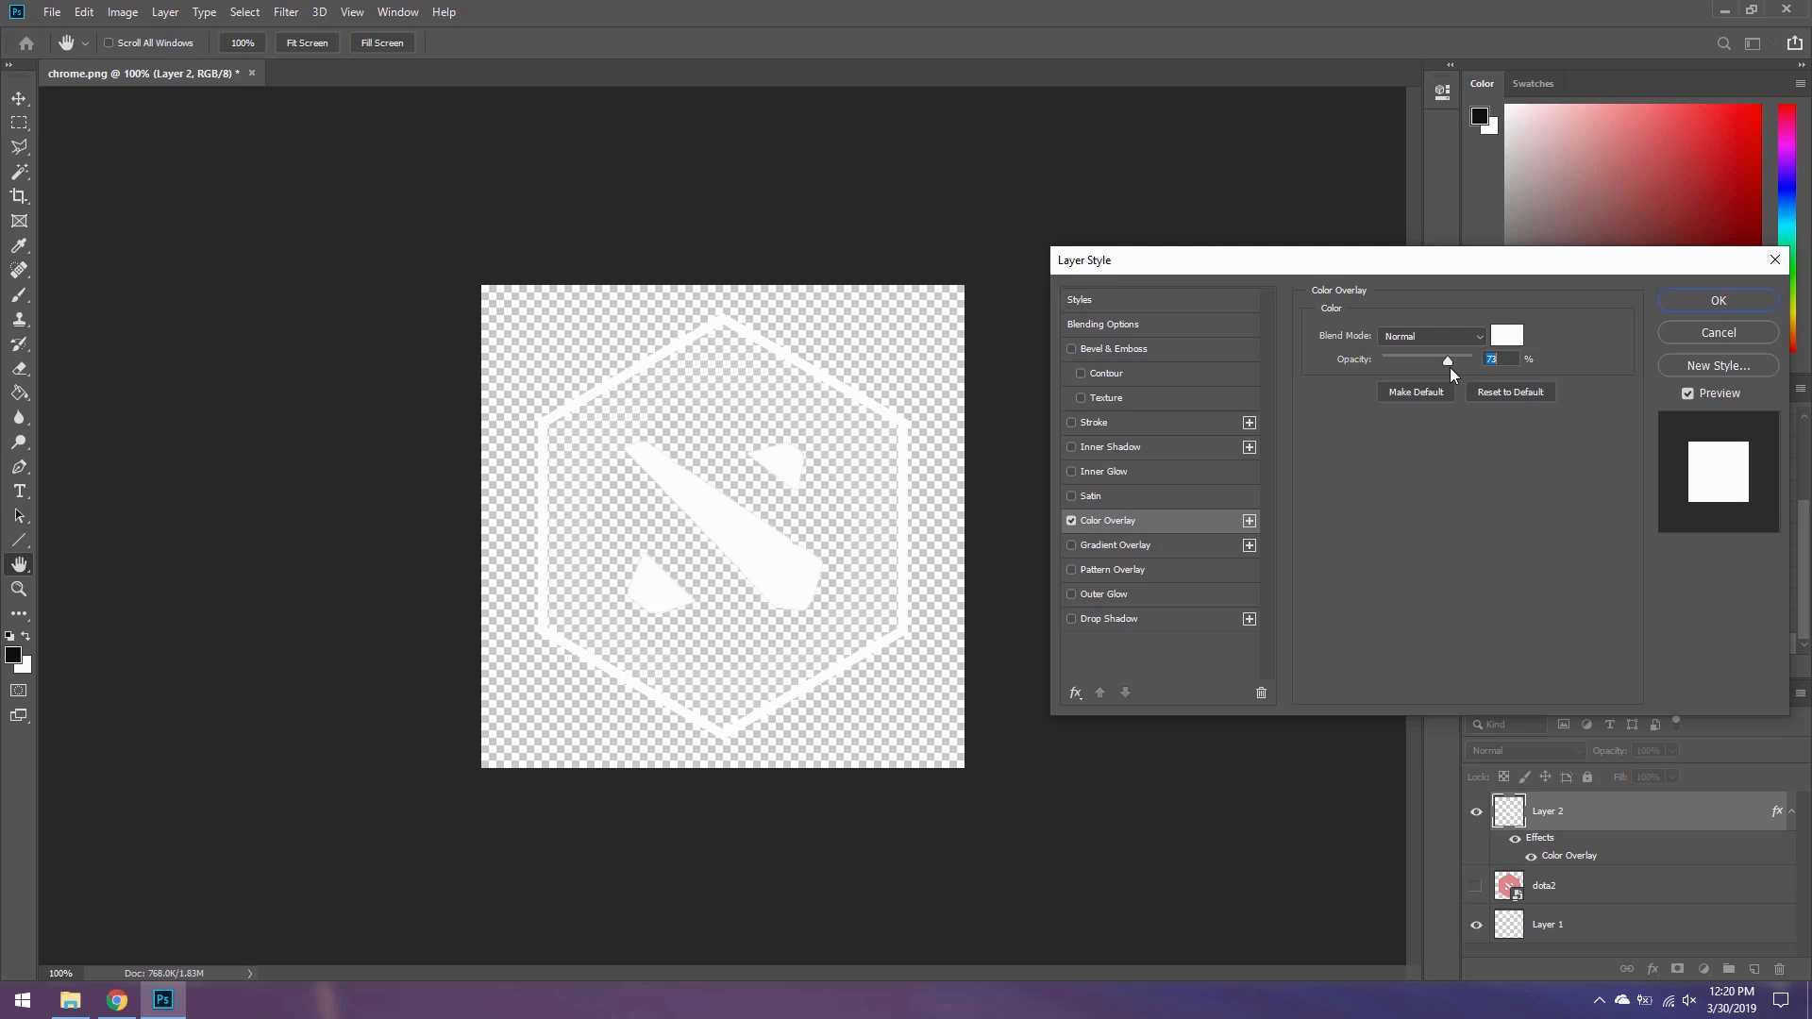
{"action": "left_click", "coordinate": [1705, 298]}
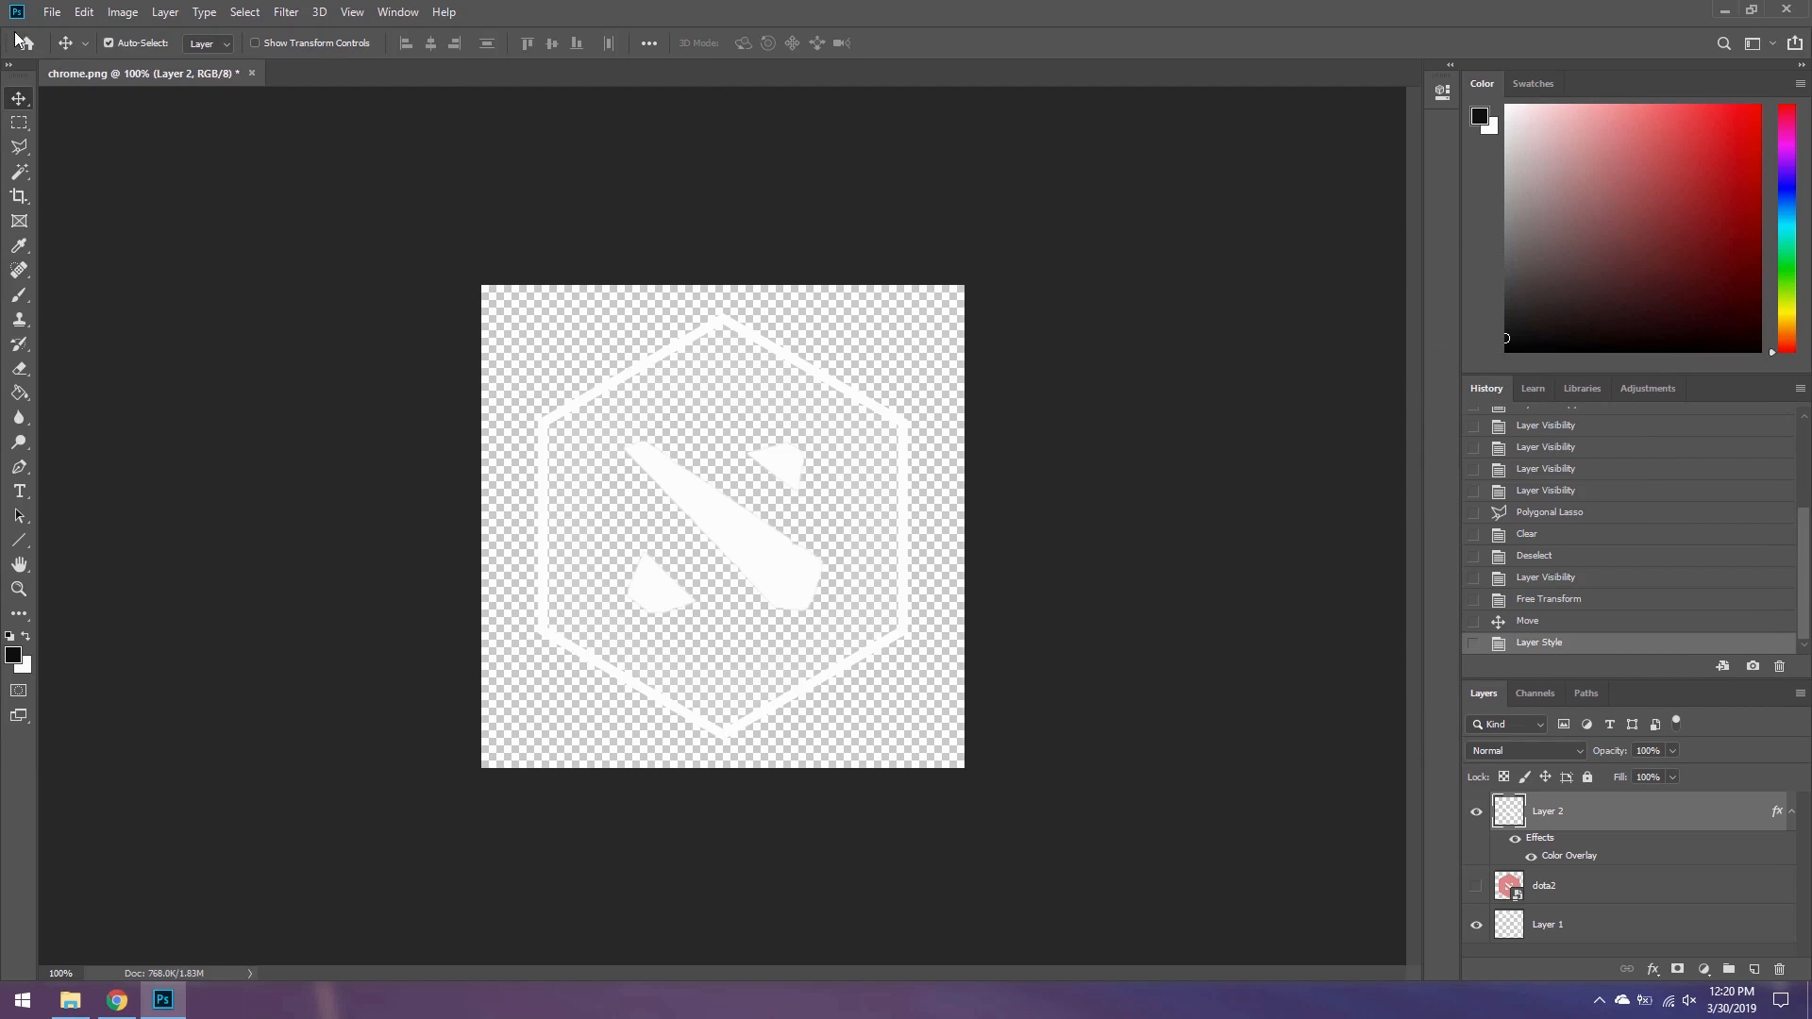
- Export the icon with Save for Web as a transparent PNG-24, replacing dota2.png in the Images folder
{"action": "left_click", "coordinate": [52, 12]}
{"action": "mouse_move", "coordinate": [95, 267]}
{"action": "left_click", "coordinate": [364, 349]}
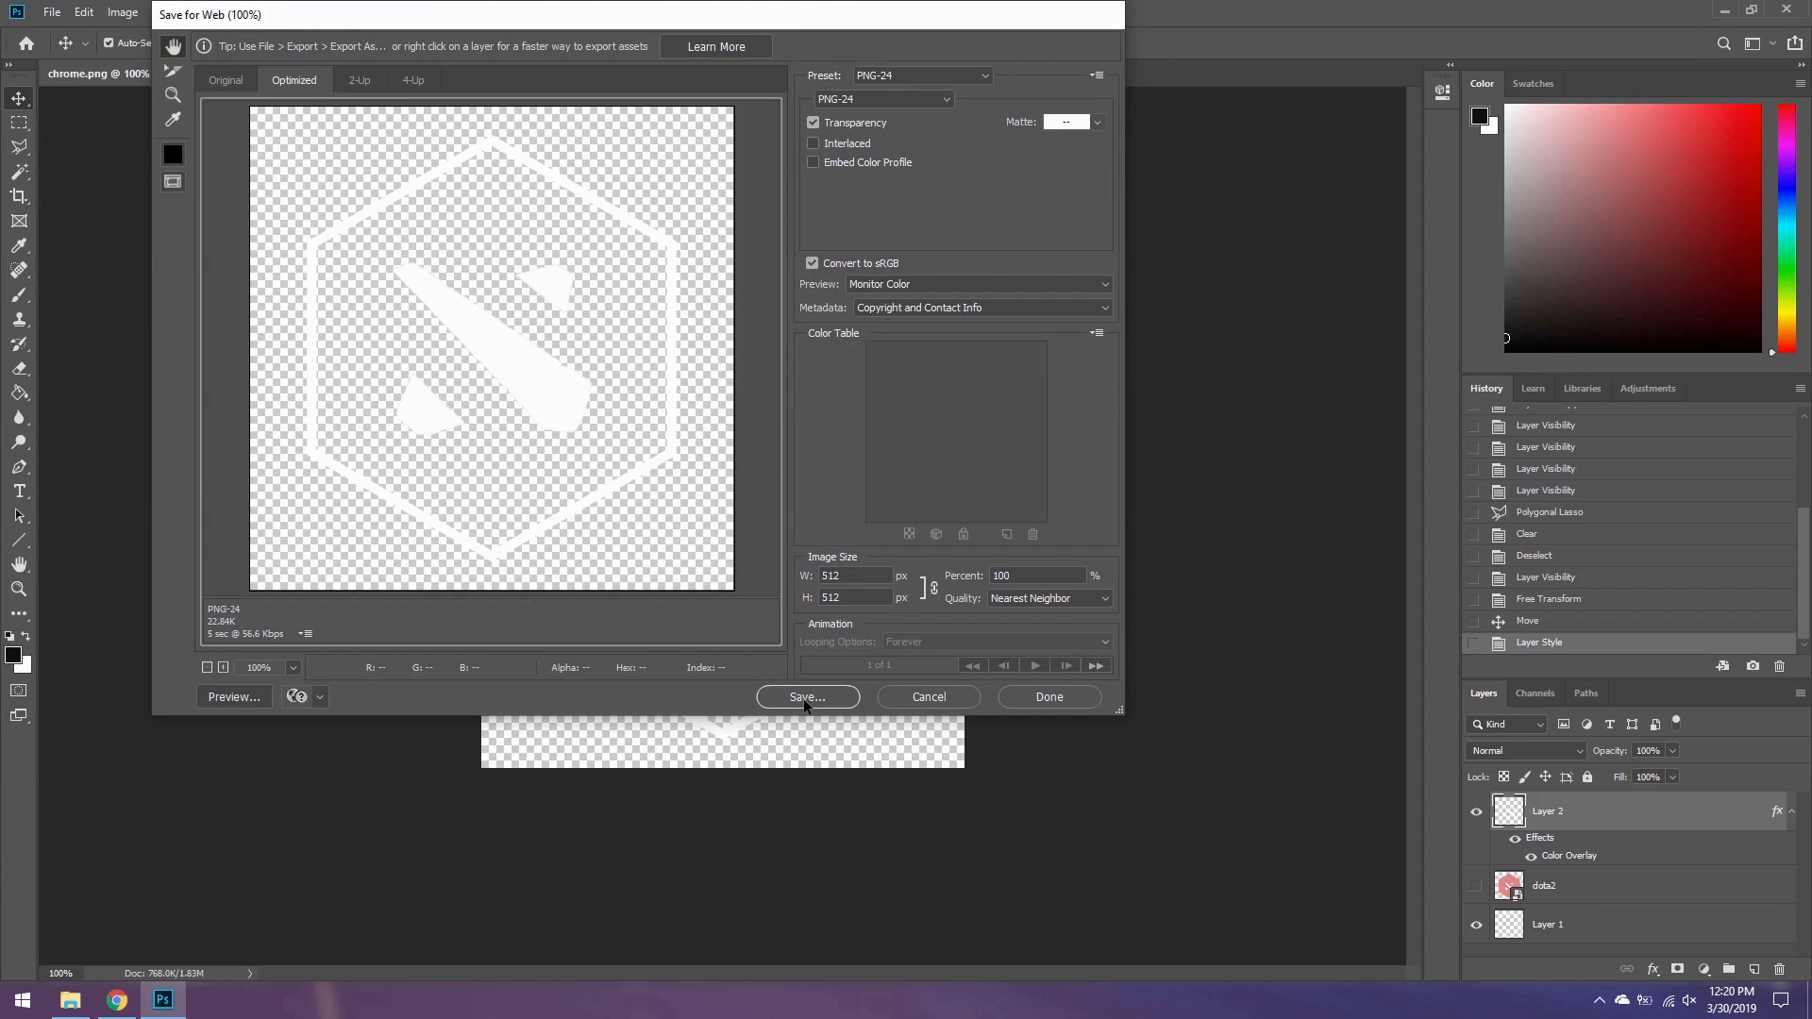
{"action": "left_click", "coordinate": [807, 699]}
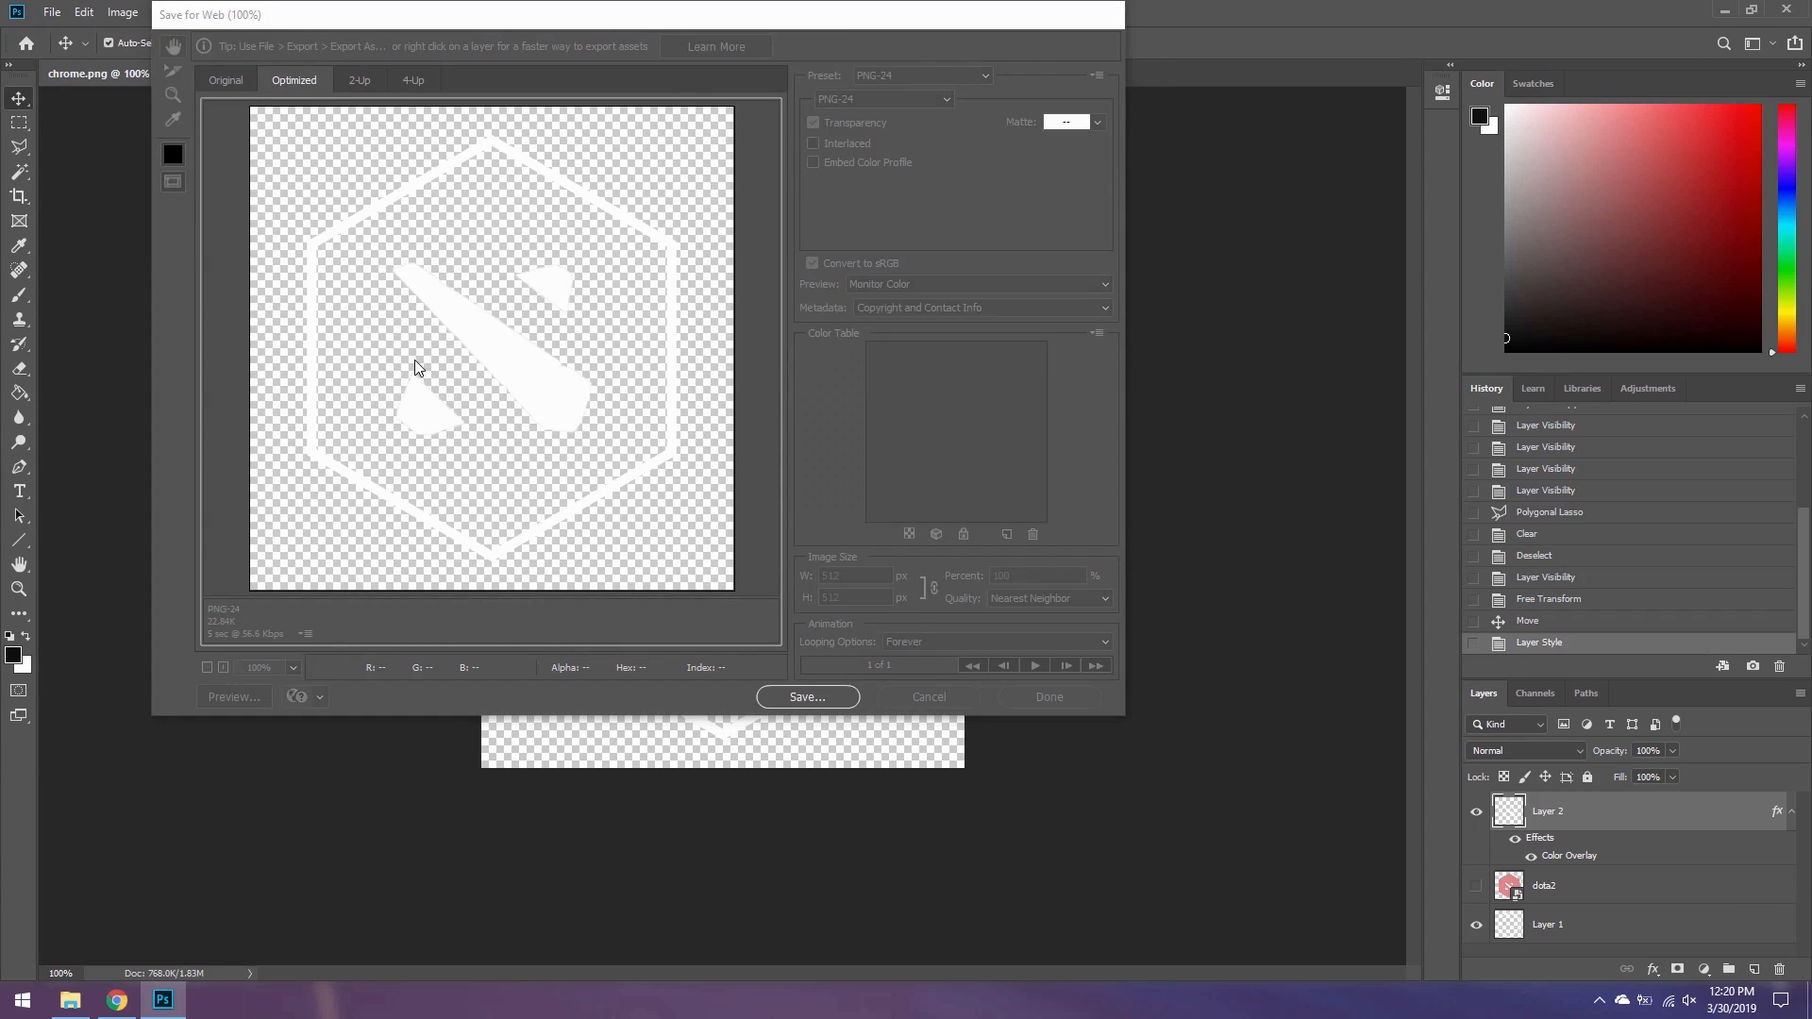
{"action": "left_click", "coordinate": [398, 289]}
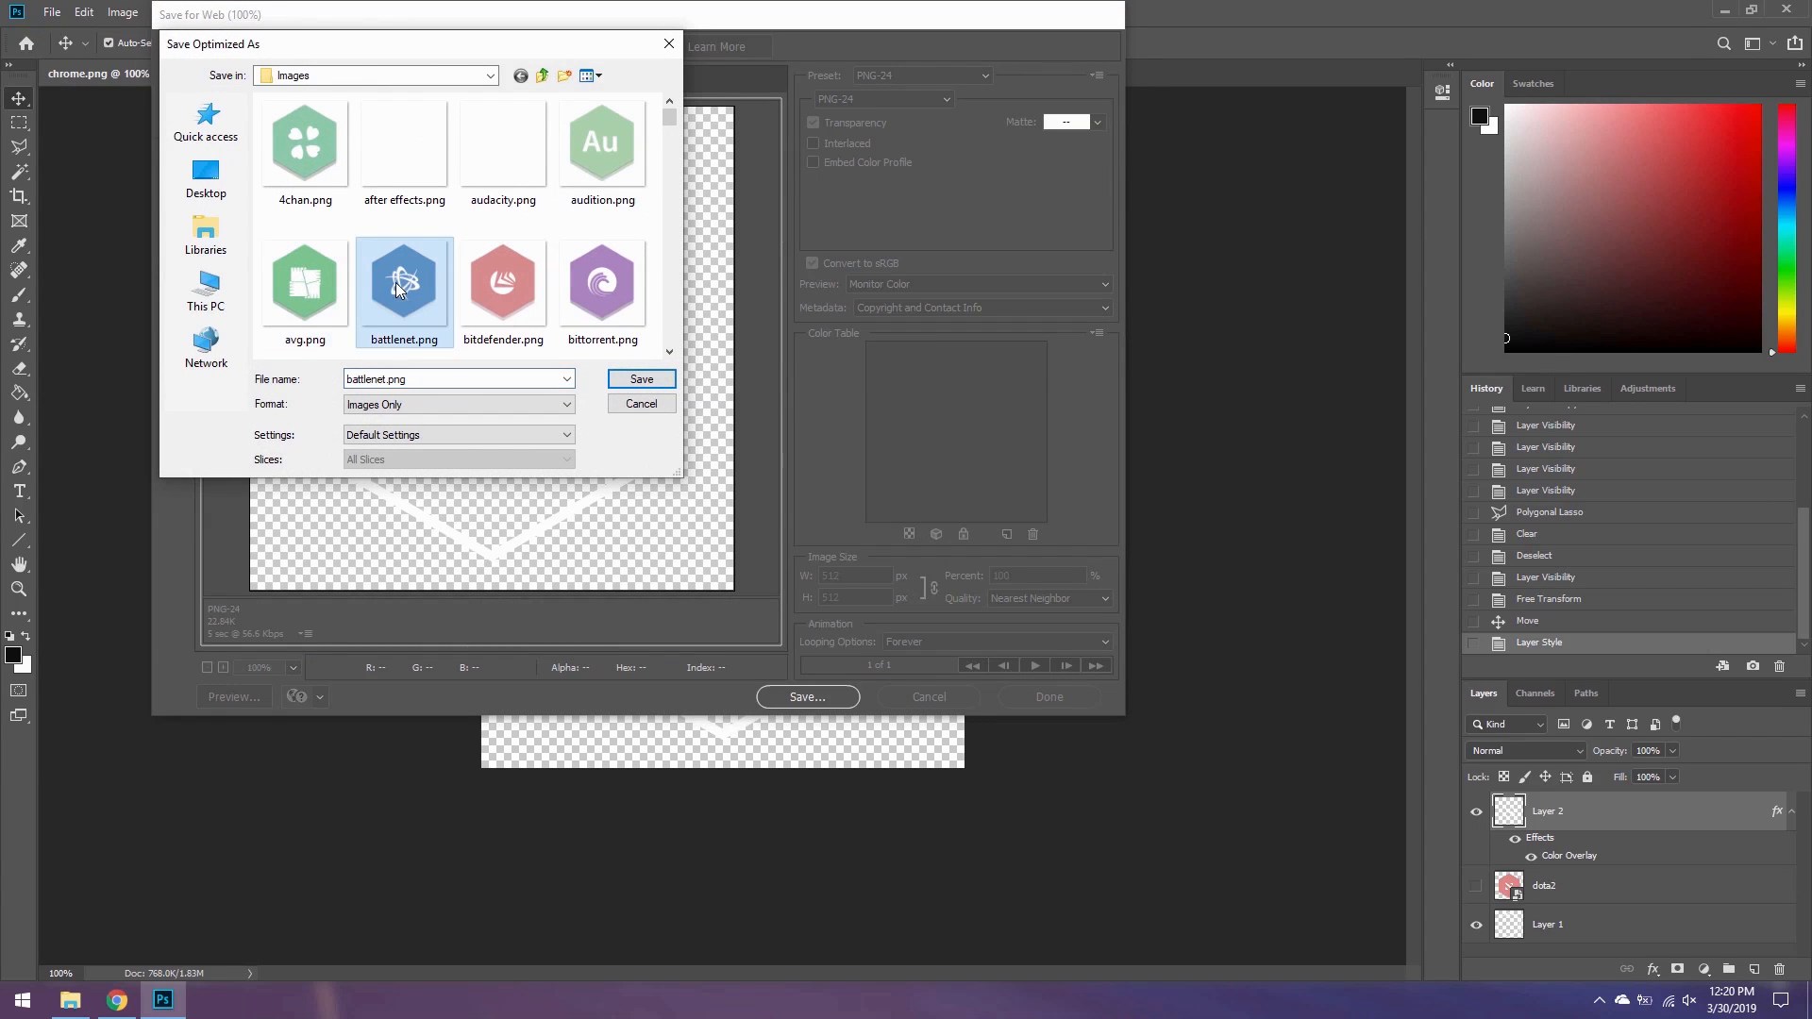
{"action": "scroll", "coordinate": [397, 289], "scroll_direction": "down", "scroll_amount": 3}
{"action": "left_click", "coordinate": [602, 278]}
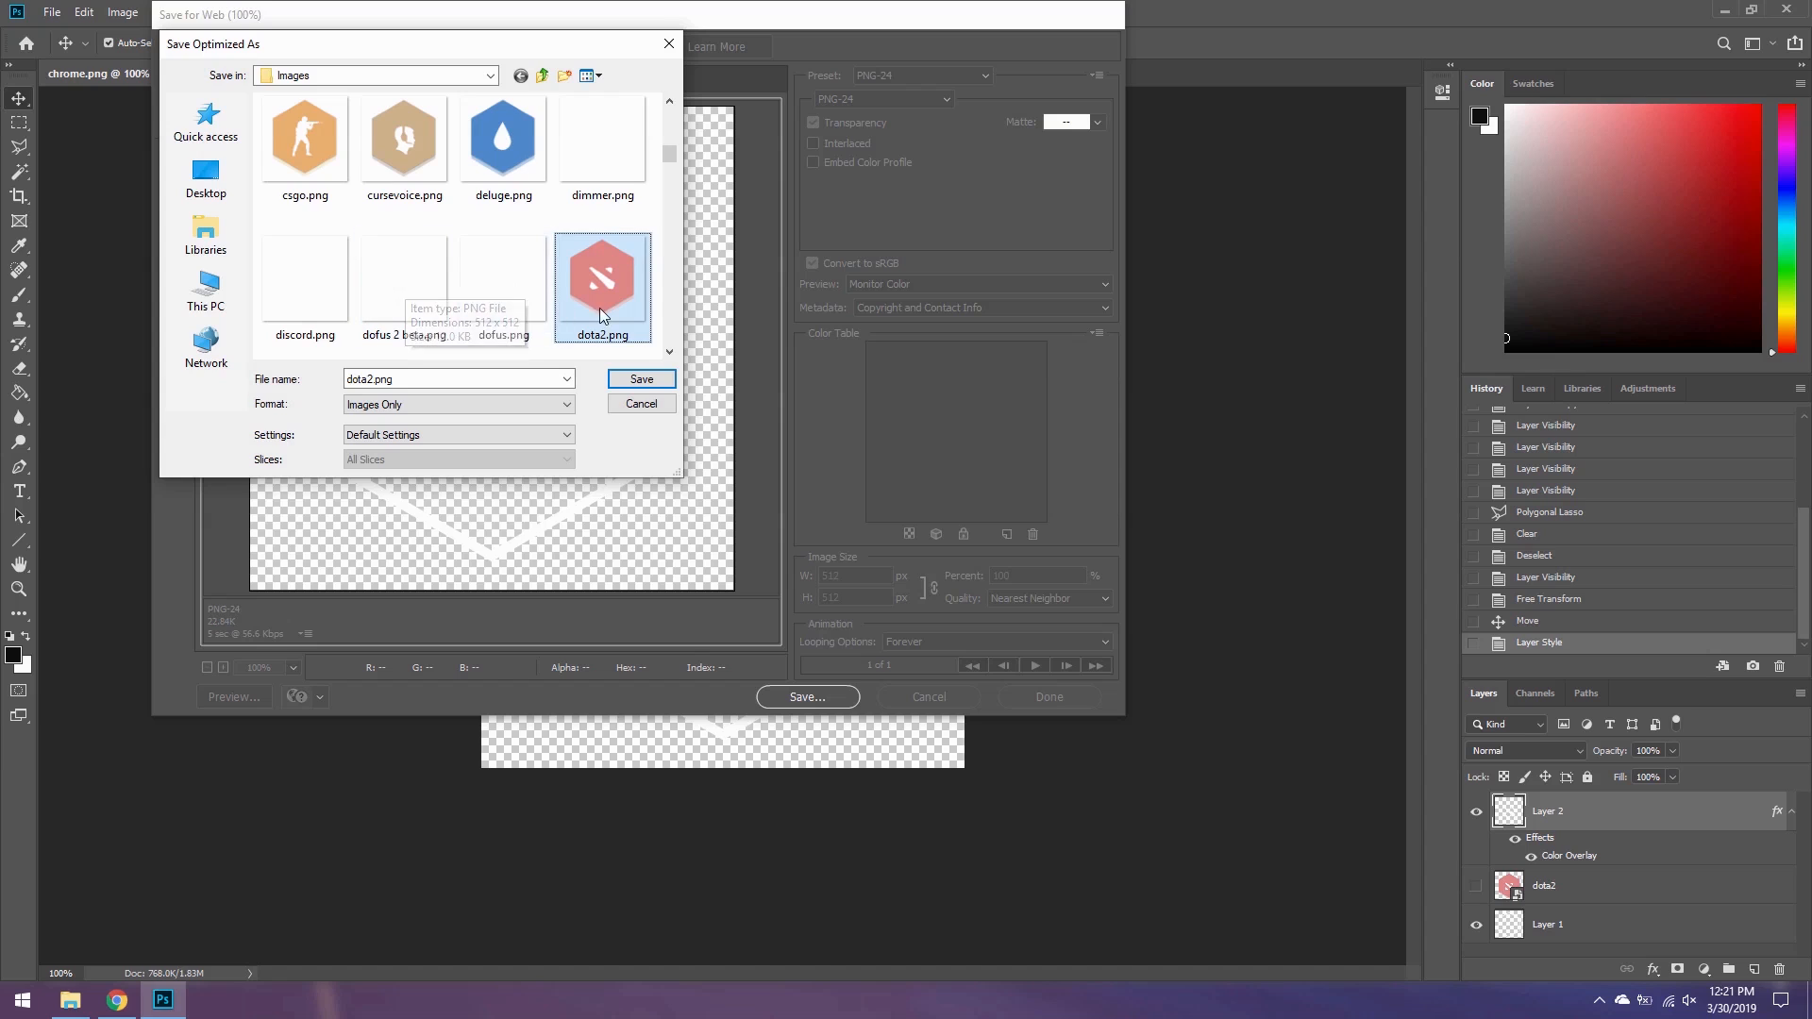
{"action": "left_click", "coordinate": [629, 382]}
{"action": "left_click", "coordinate": [1015, 488]}
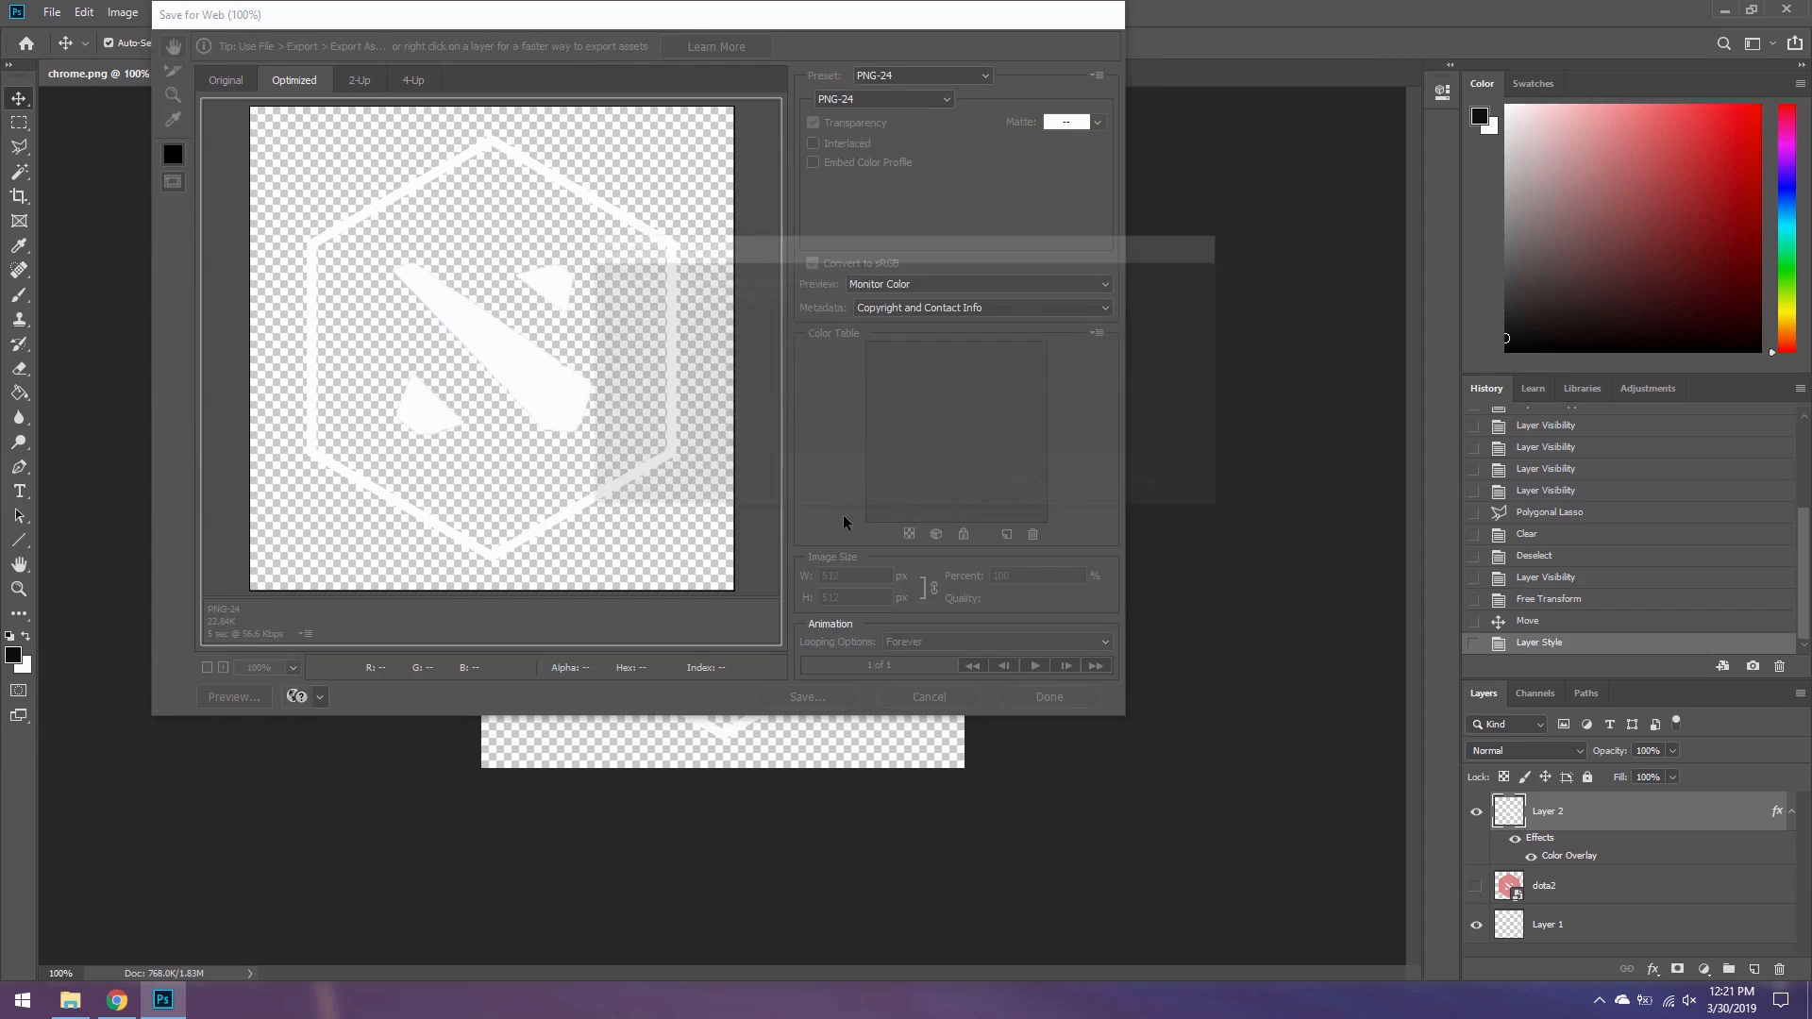
- Return to the desktop, open the Rainmeter manager and refresh all skins
{"action": "key", "text": "super+d"}
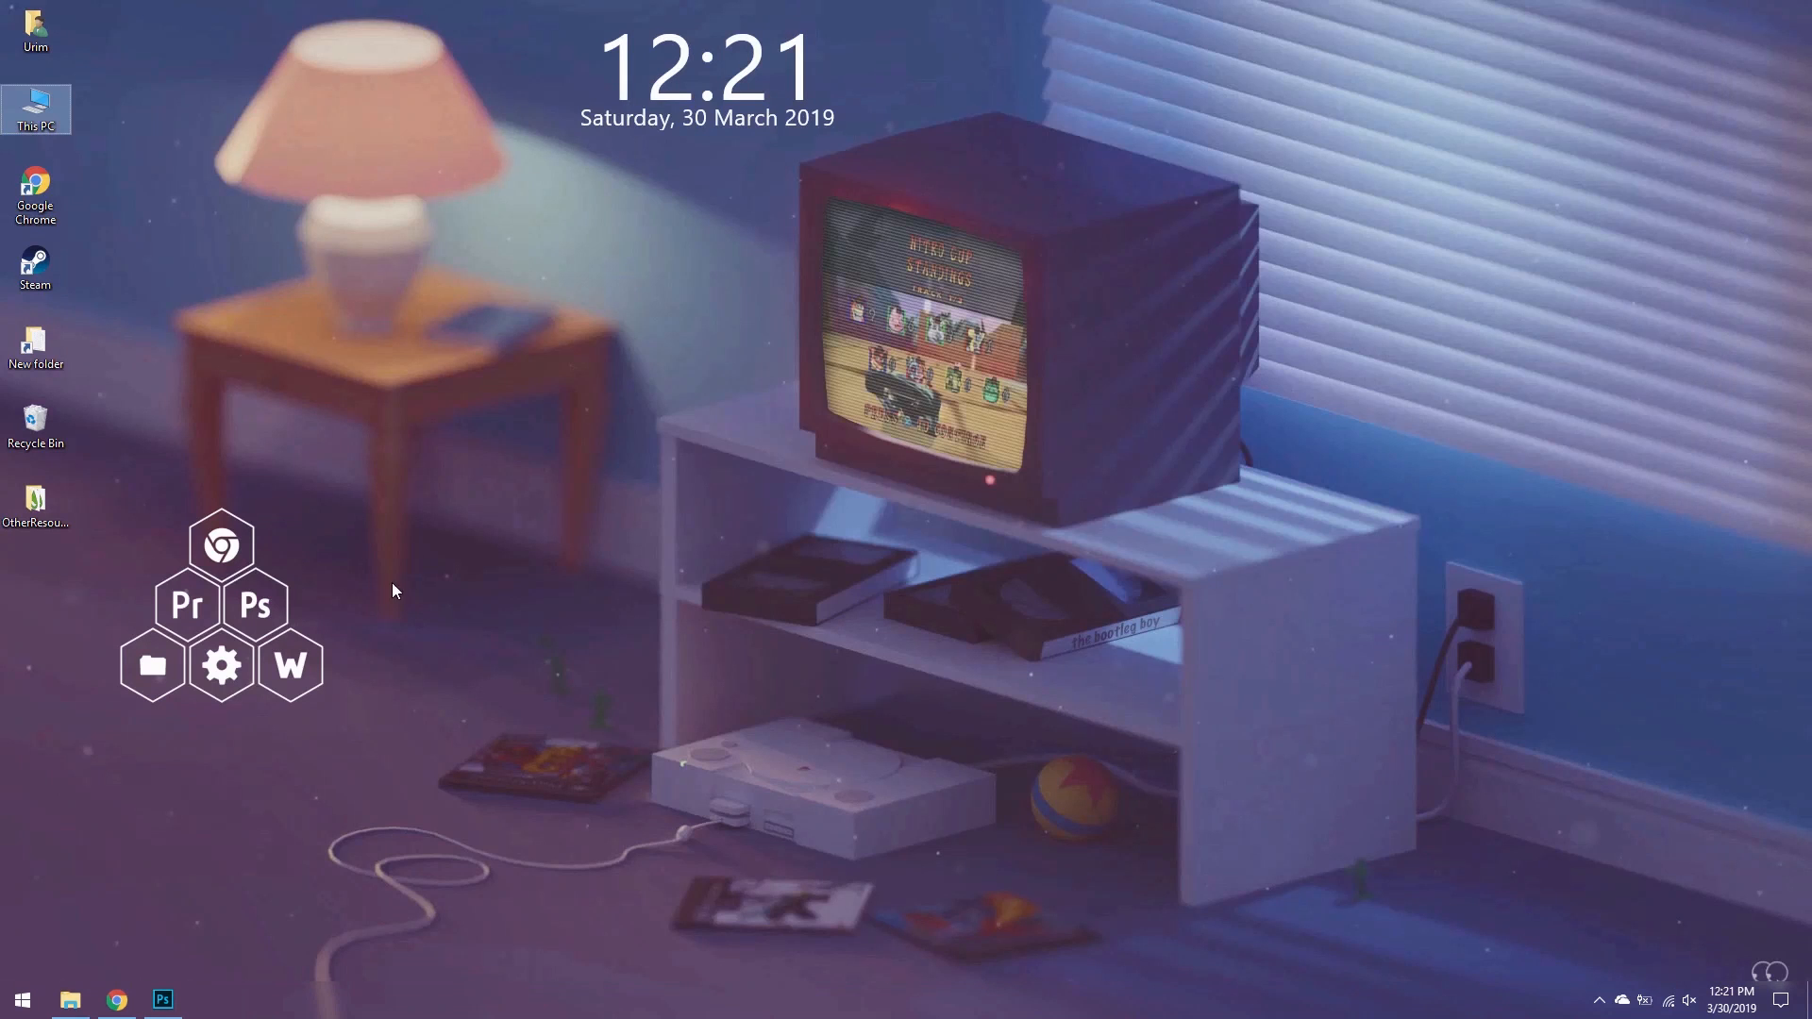
{"action": "left_click", "coordinate": [1600, 1001]}
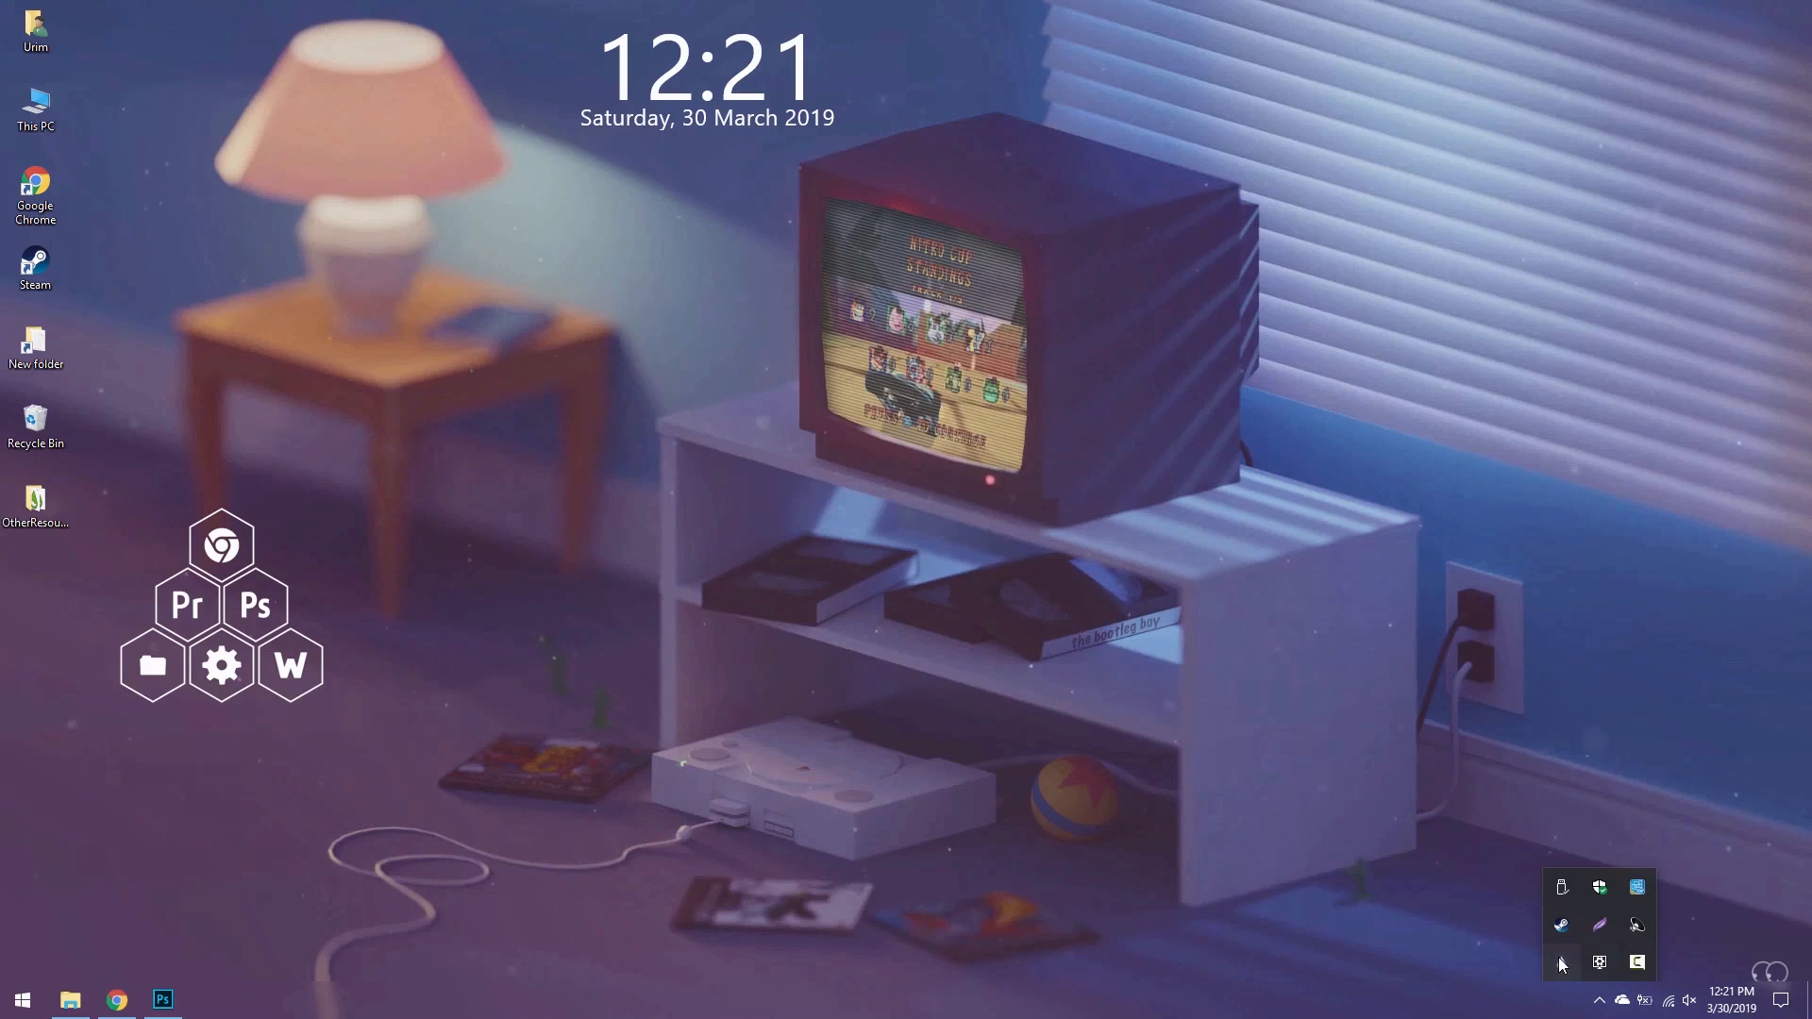
{"action": "left_click", "coordinate": [1561, 963]}
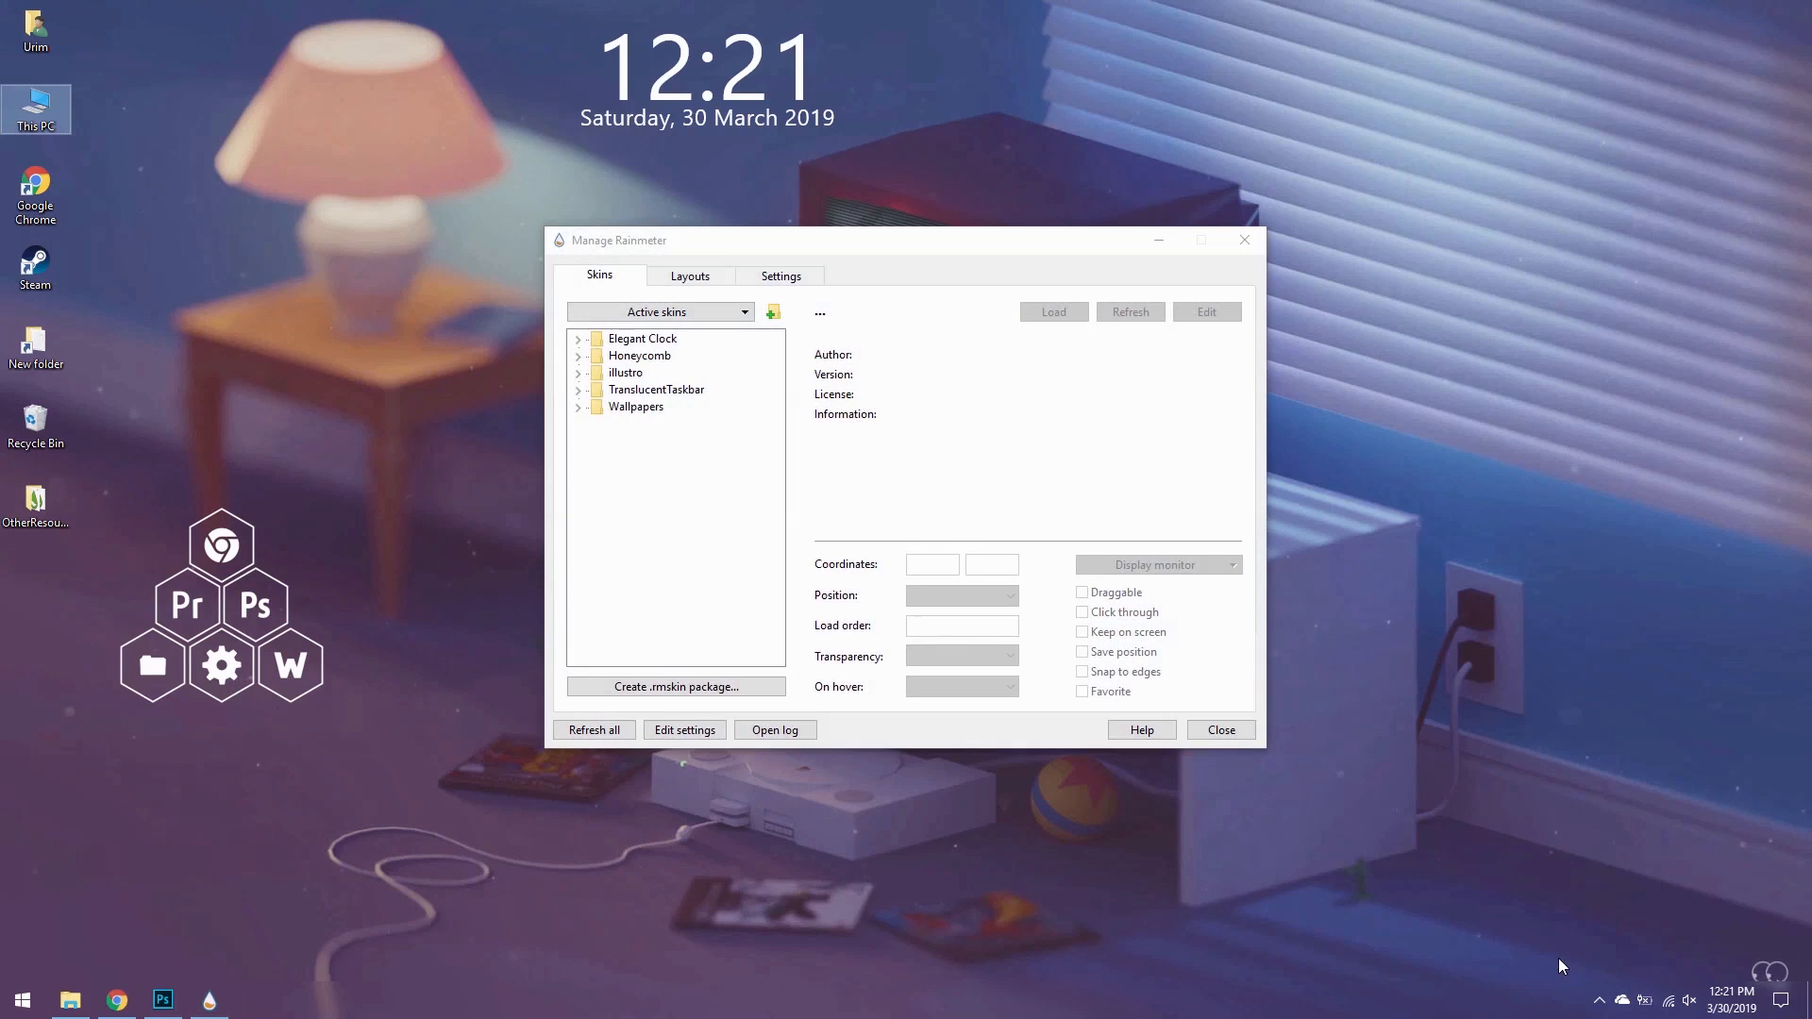
{"action": "left_click", "coordinate": [578, 357]}
{"action": "left_click", "coordinate": [611, 732]}
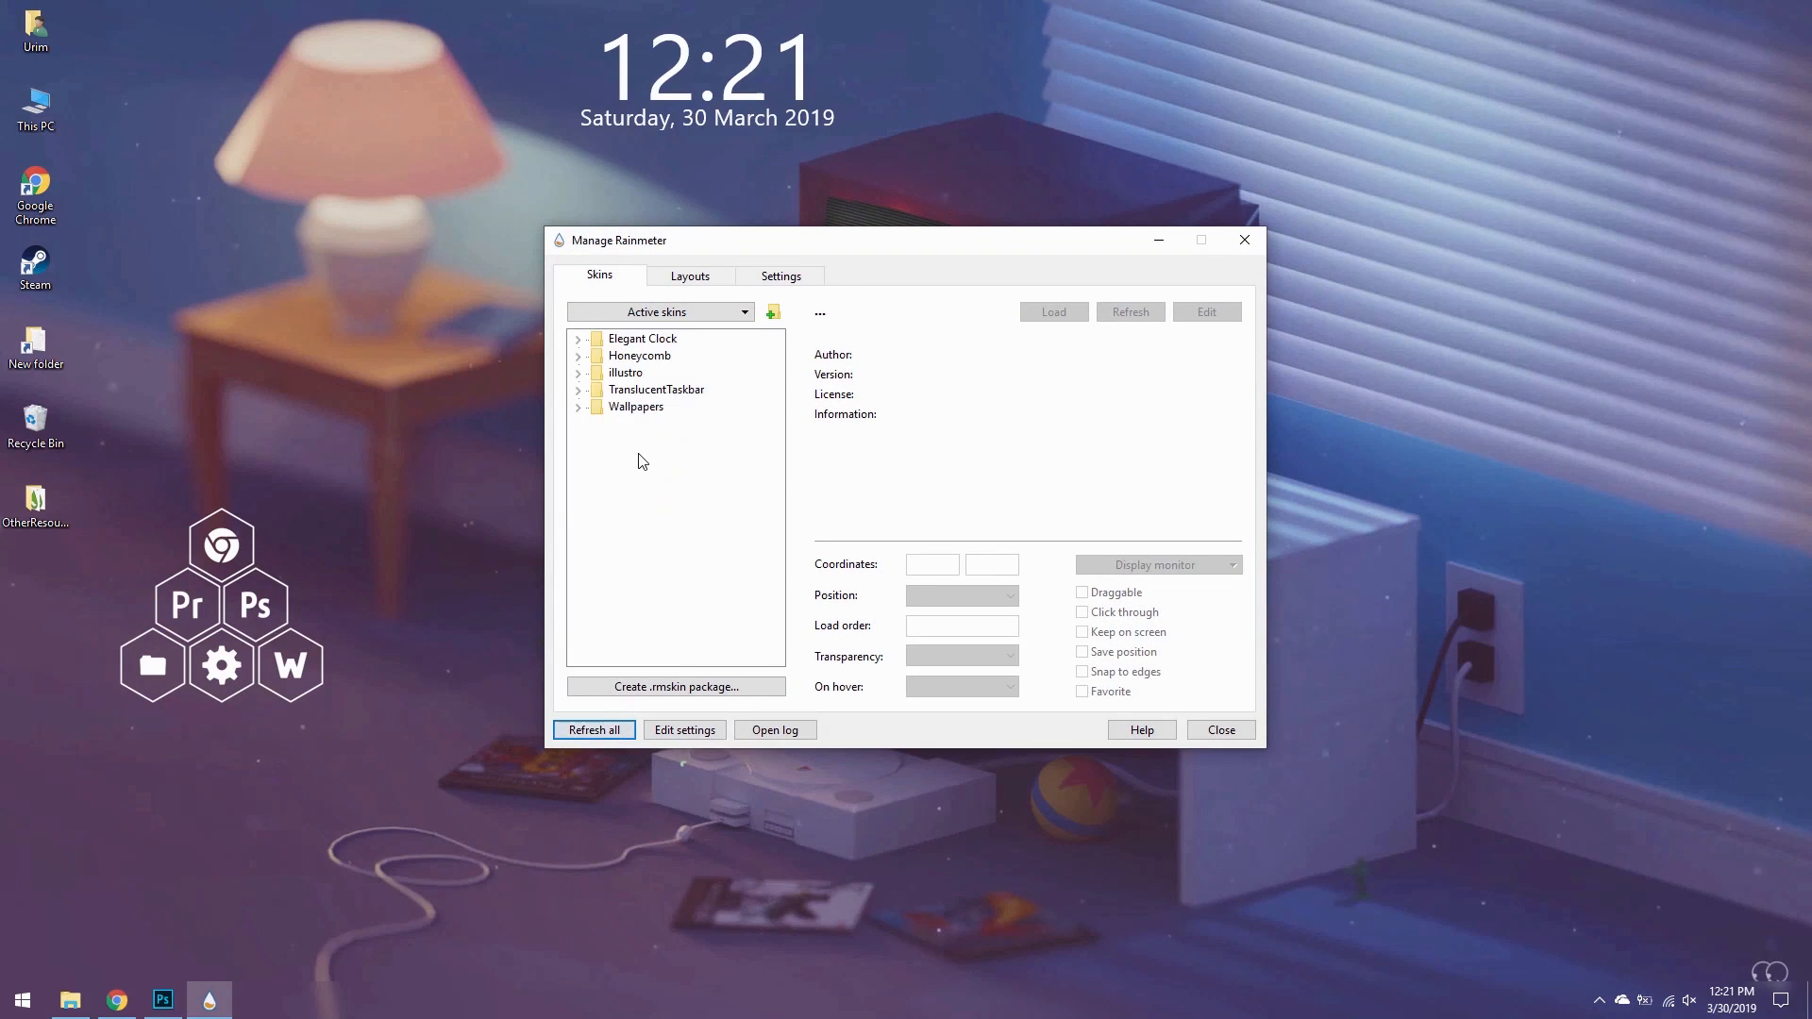
- Load the dota2.ini skin from the Honeycomb folder and minimize the Rainmeter manager
{"action": "left_click", "coordinate": [580, 357]}
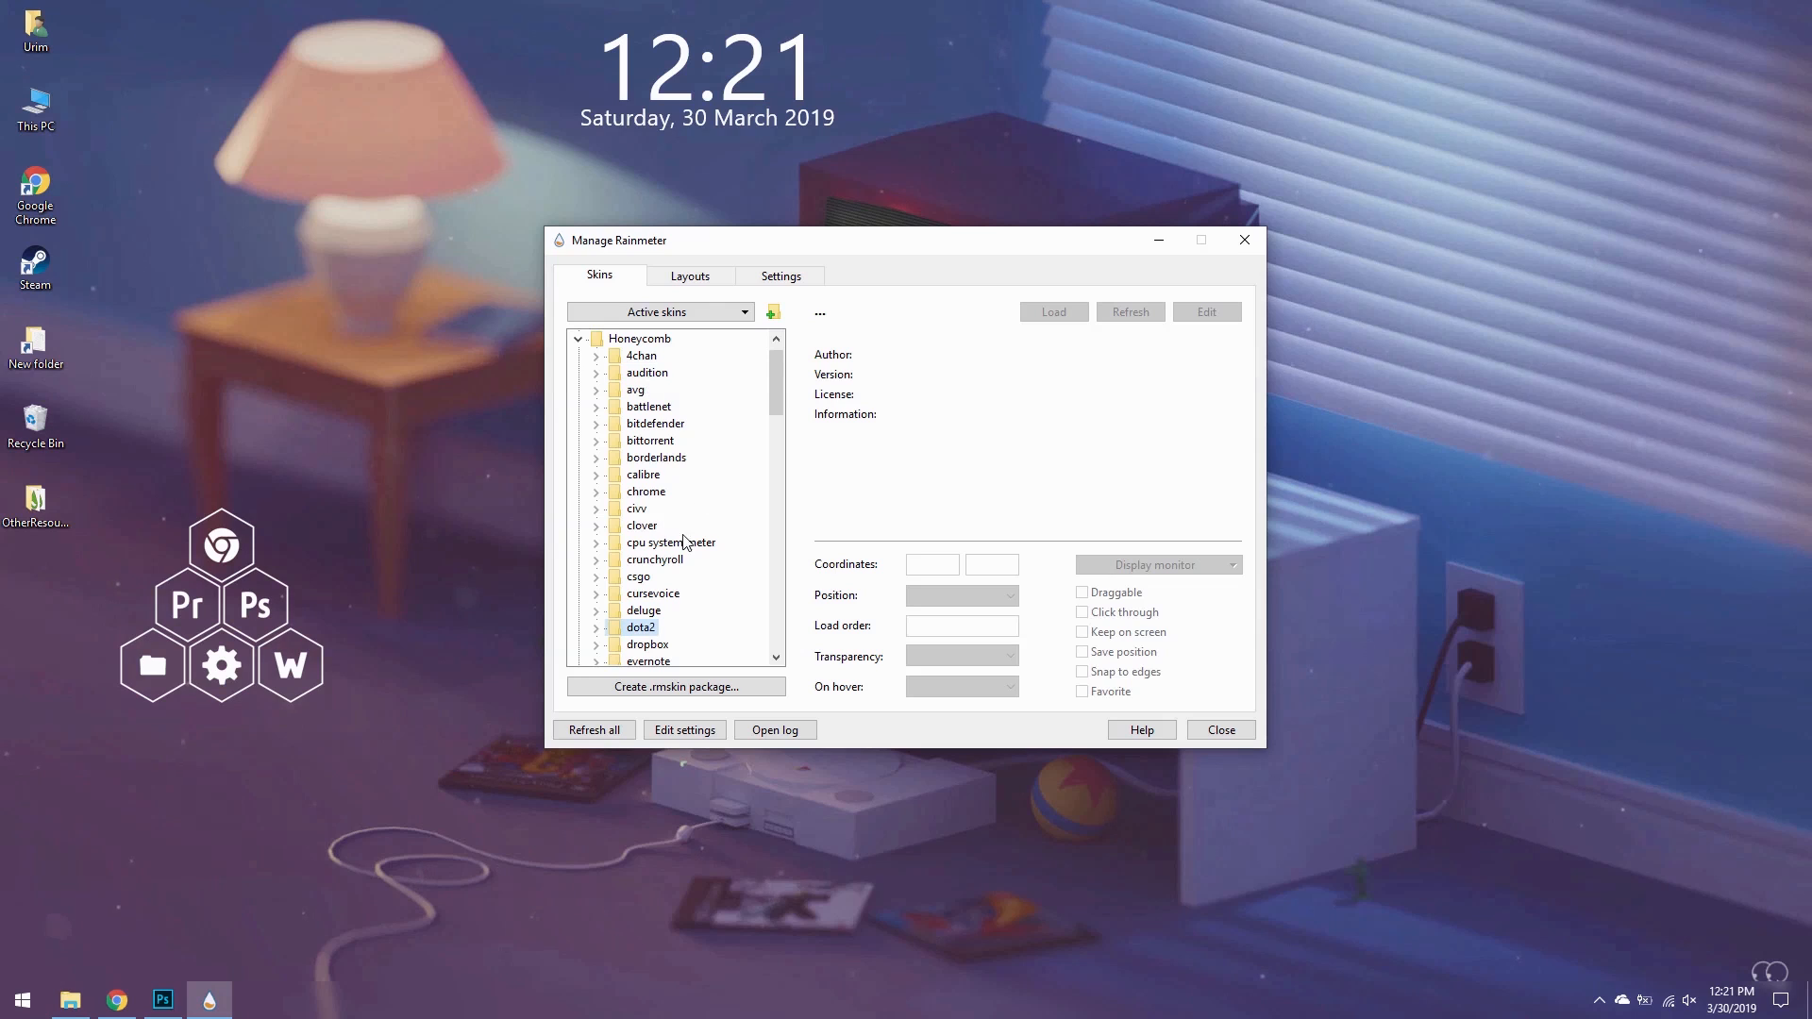
{"action": "left_click", "coordinate": [597, 629]}
{"action": "left_click", "coordinate": [666, 644]}
{"action": "left_click", "coordinate": [1055, 311]}
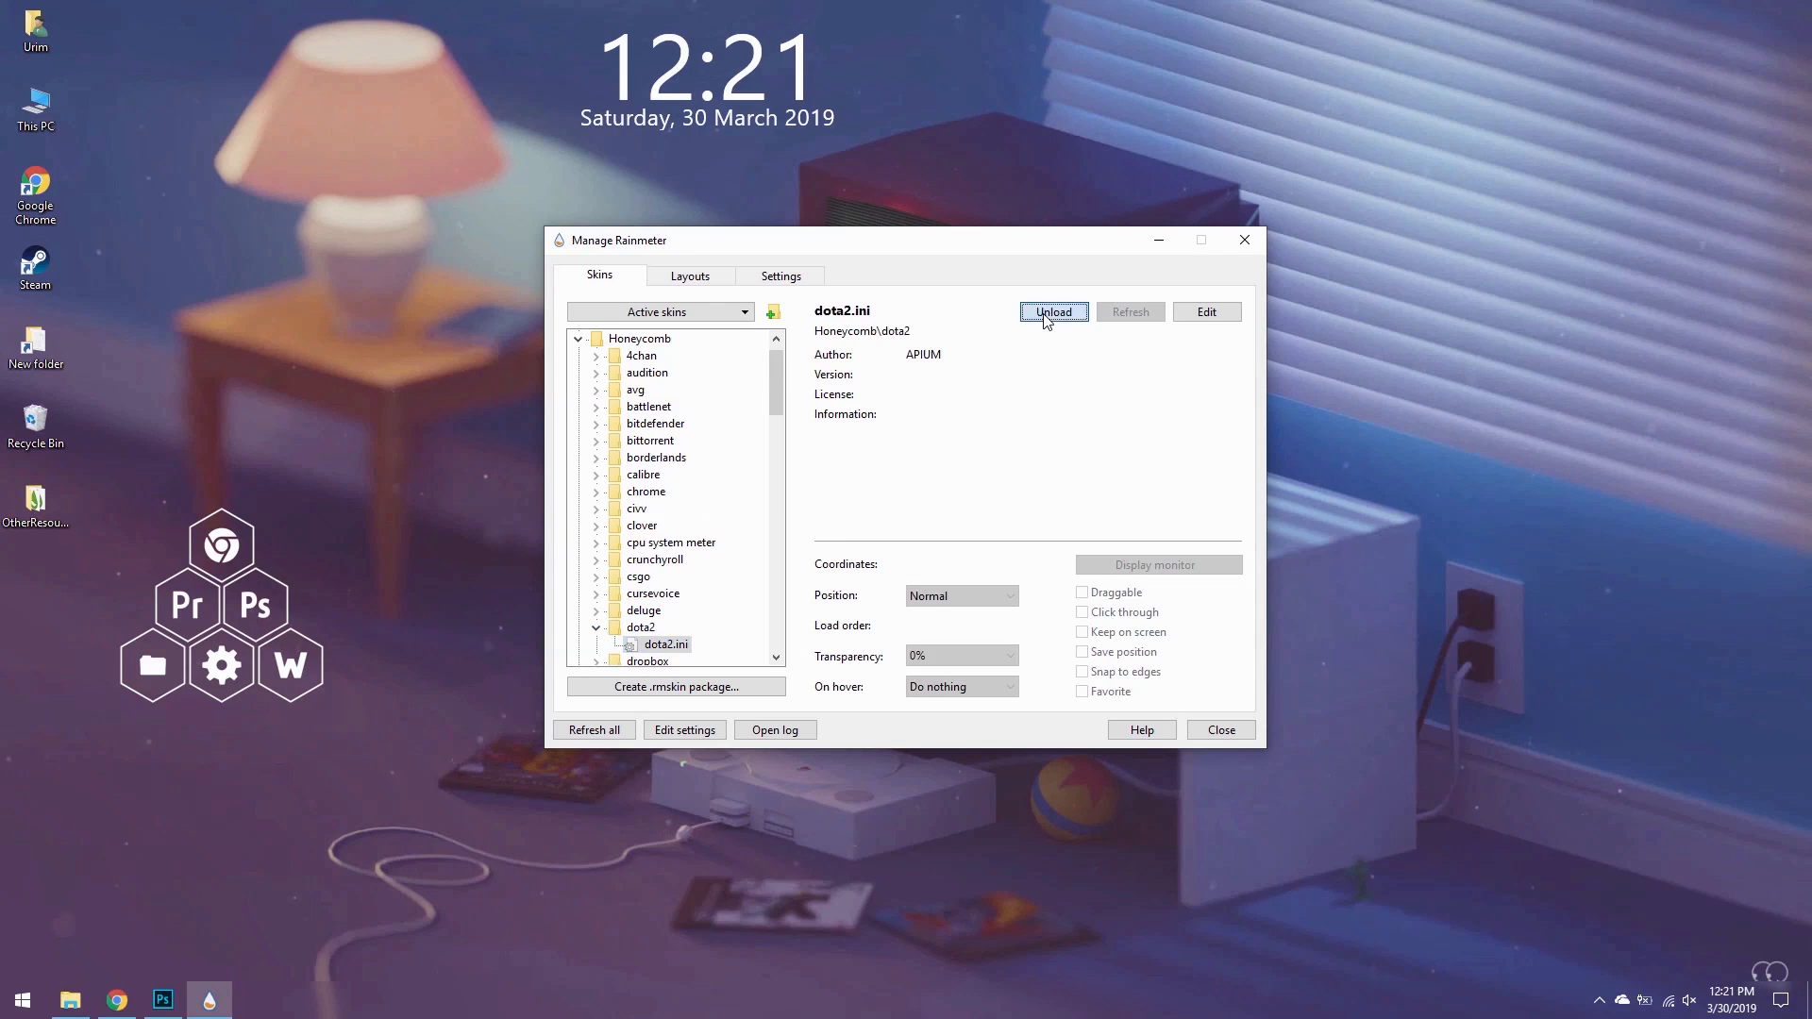
{"action": "left_click", "coordinate": [1159, 240]}
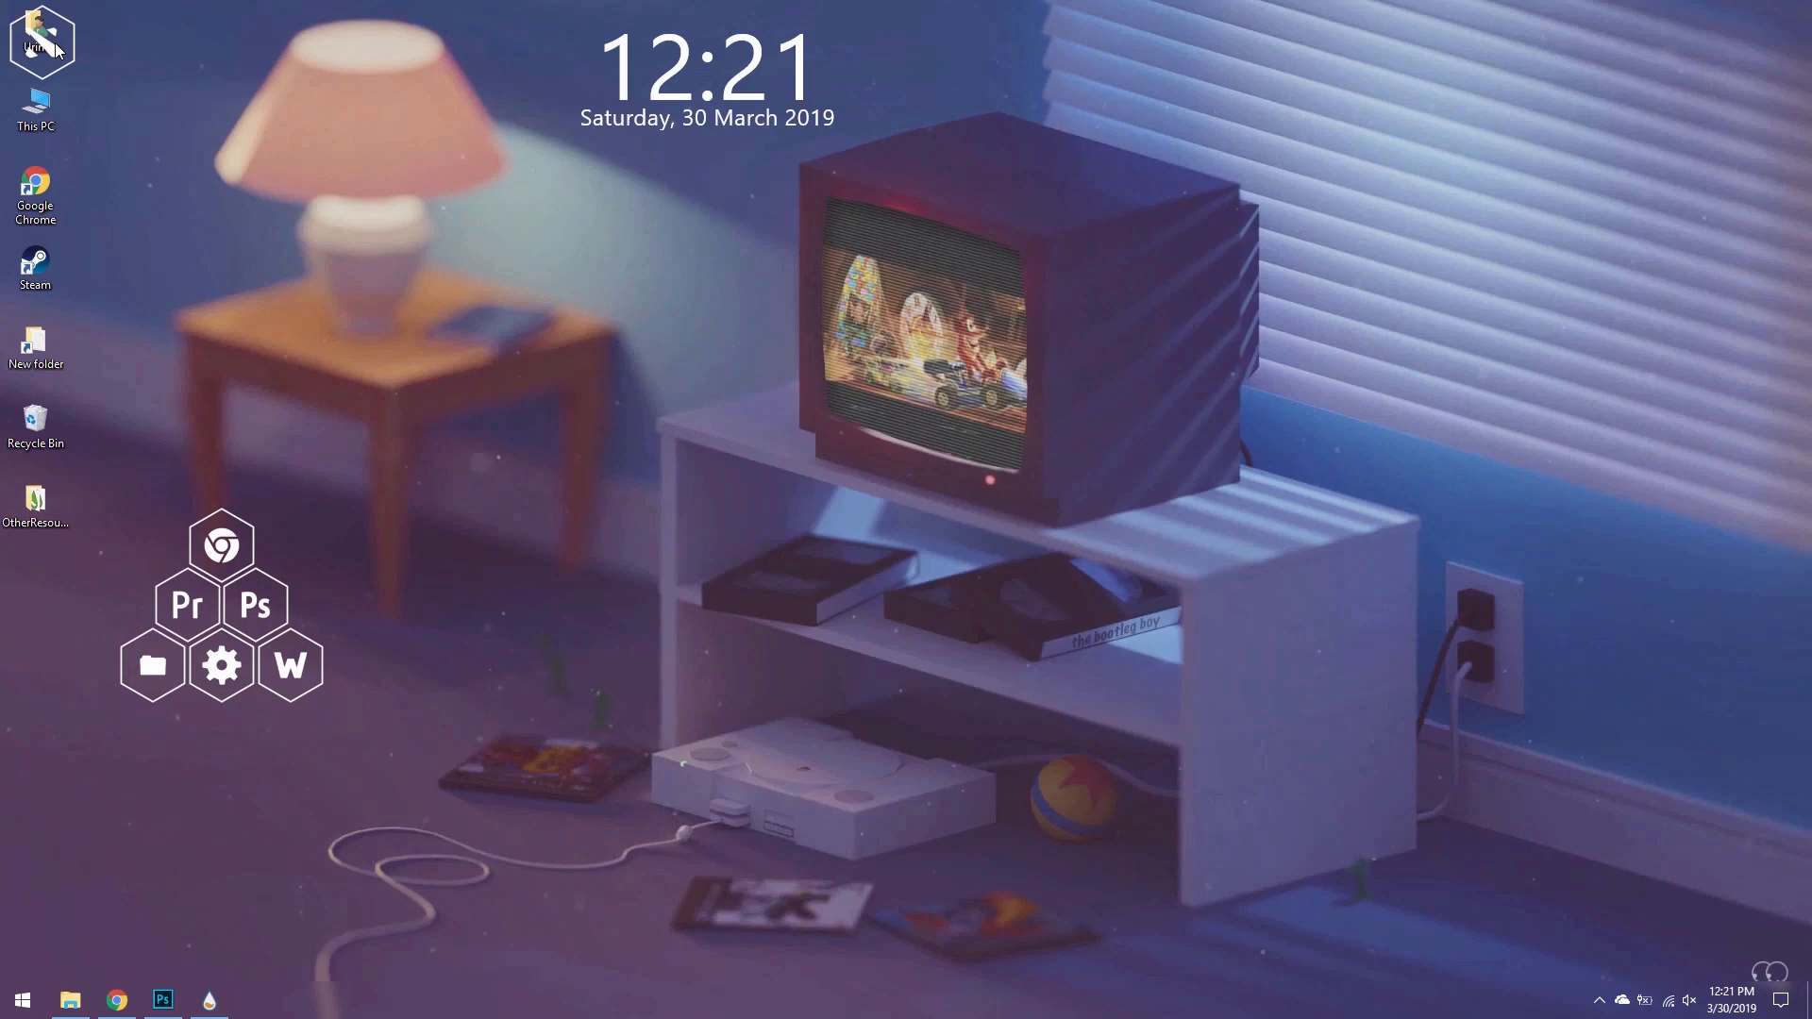
- Move the Dota 2 honeycomb icon just below the Word honeycomb and unload the Word skin
{"action": "left_click_drag", "start_coordinate": [69, 82], "coordinate": [318, 758]}
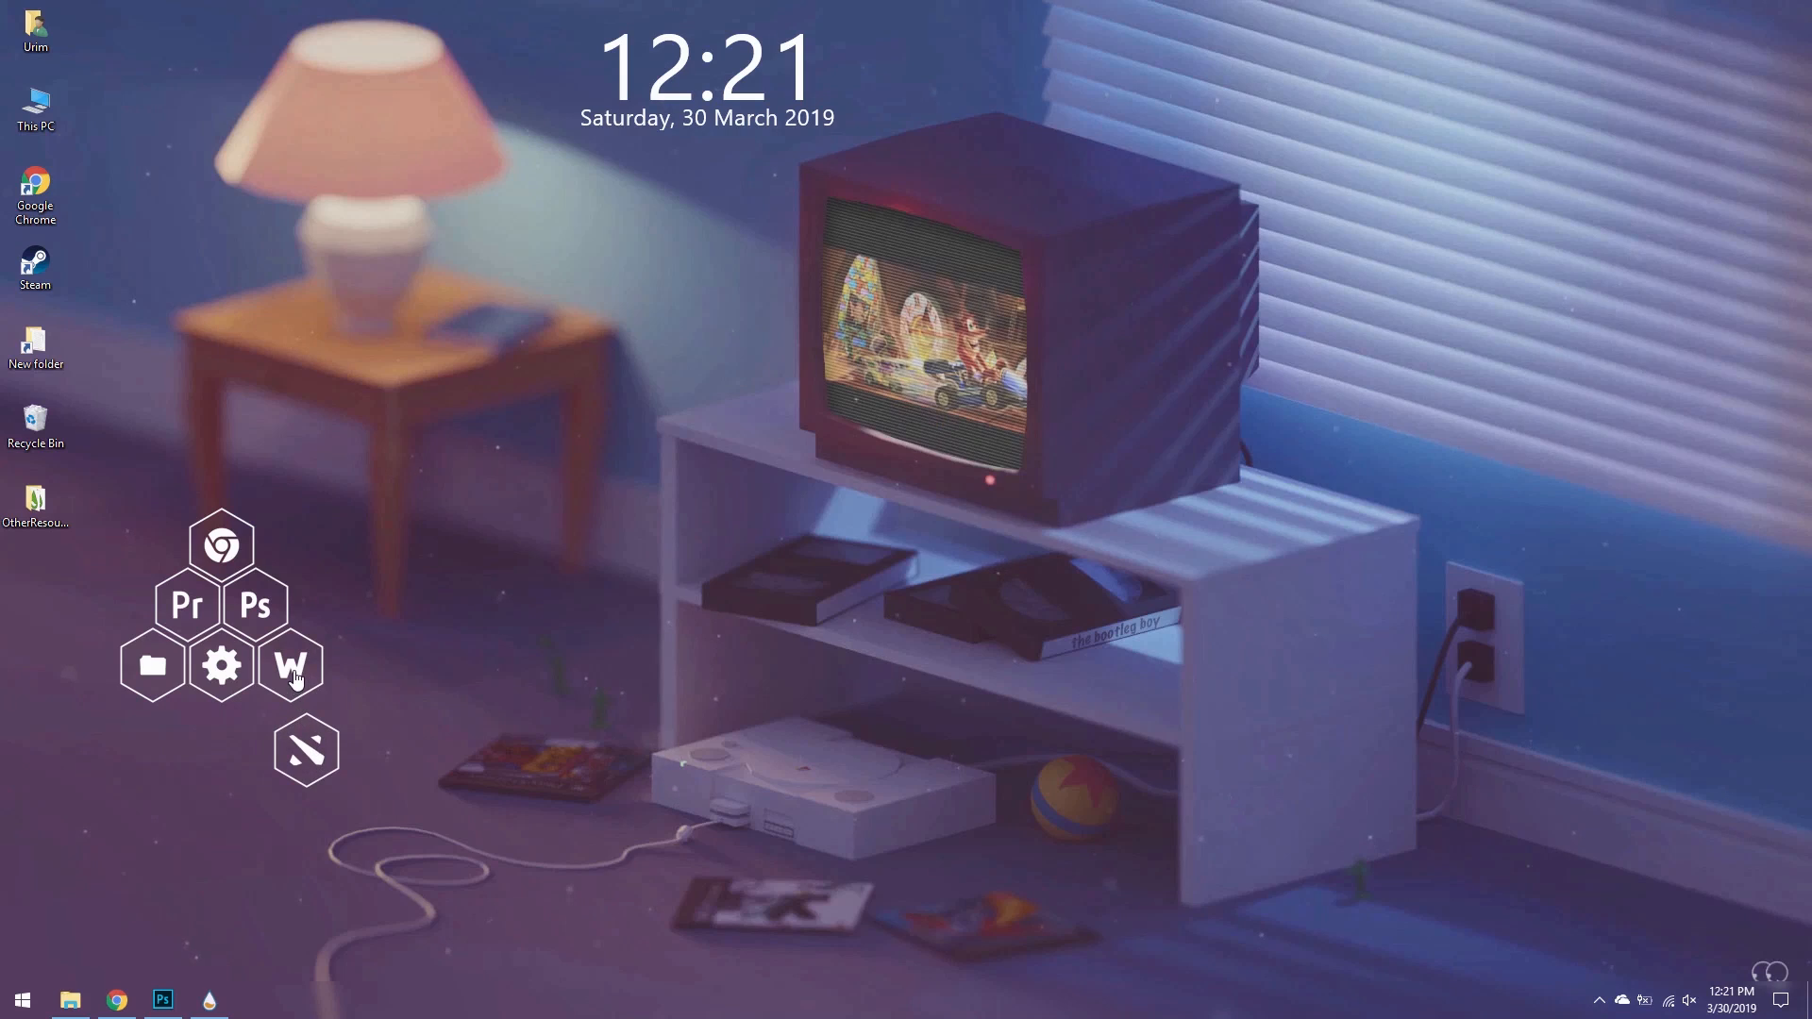
{"action": "right_click", "coordinate": [294, 672]}
{"action": "left_click", "coordinate": [376, 882]}
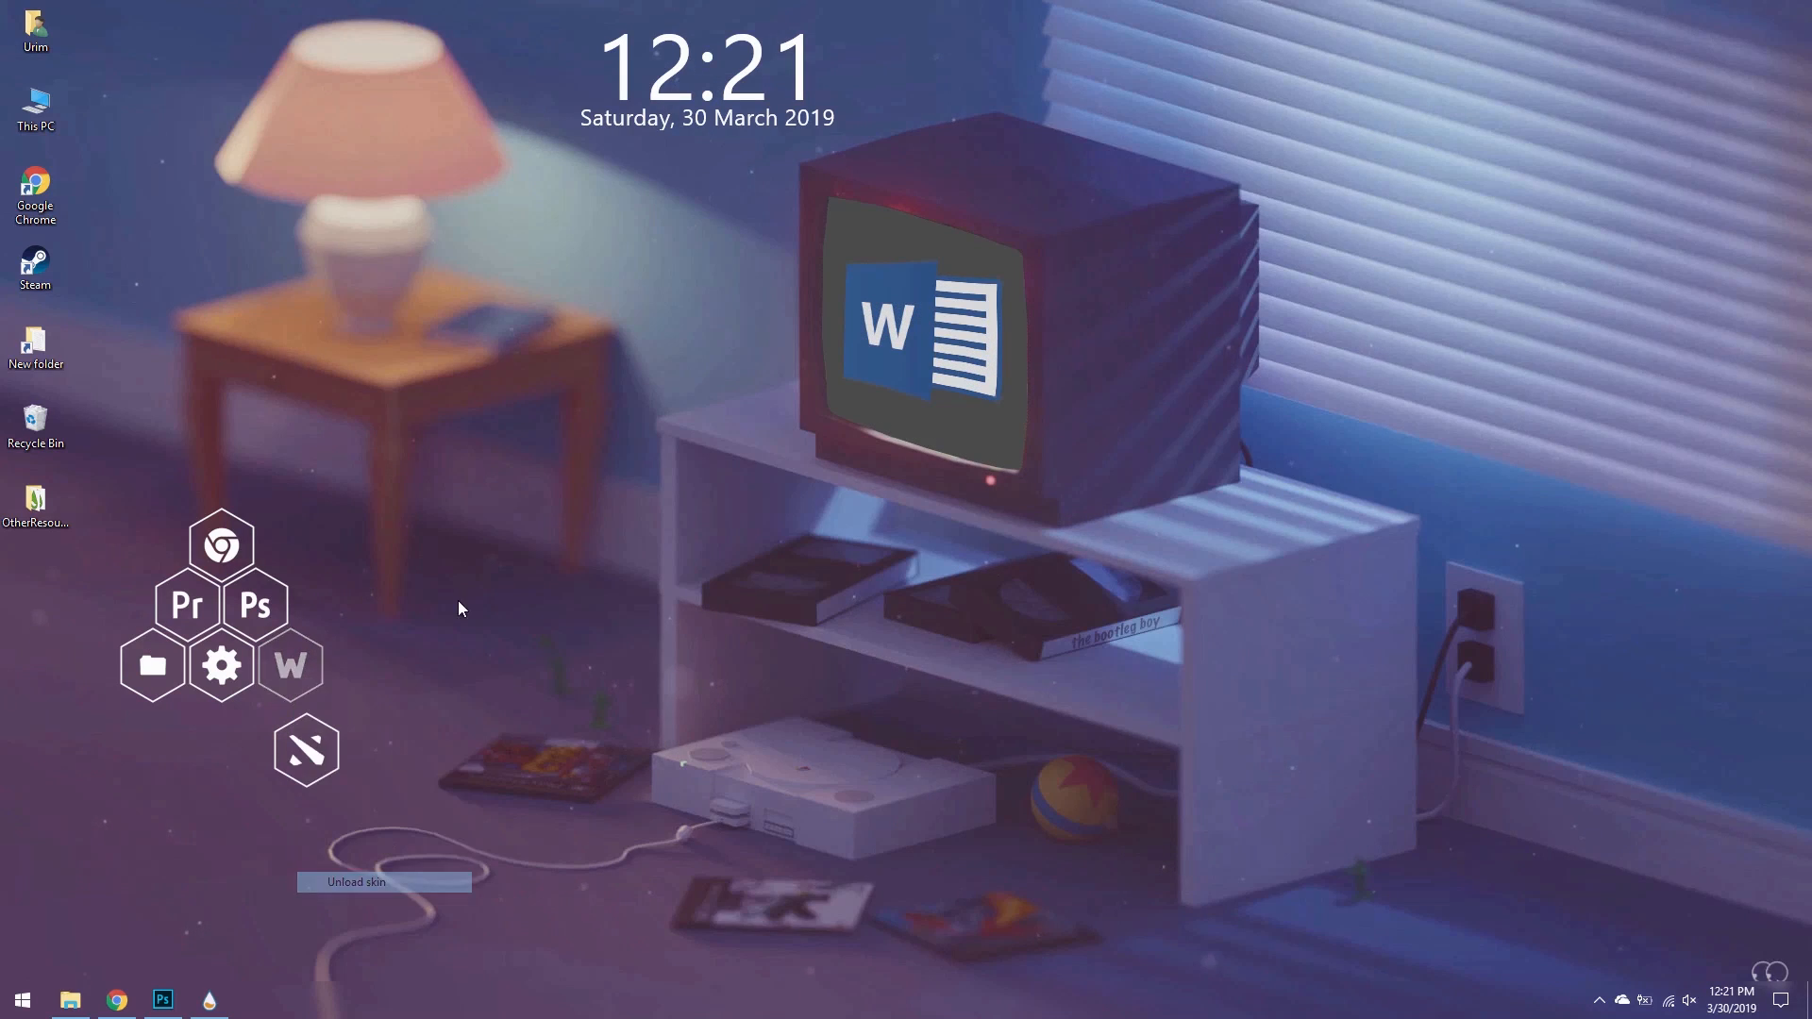
- Refresh all Rainmeter skins and move the Dota 2 honeycomb into the free slot beside the settings honeycomb
{"action": "right_click", "coordinate": [232, 663]}
{"action": "mouse_move", "coordinate": [362, 844]}
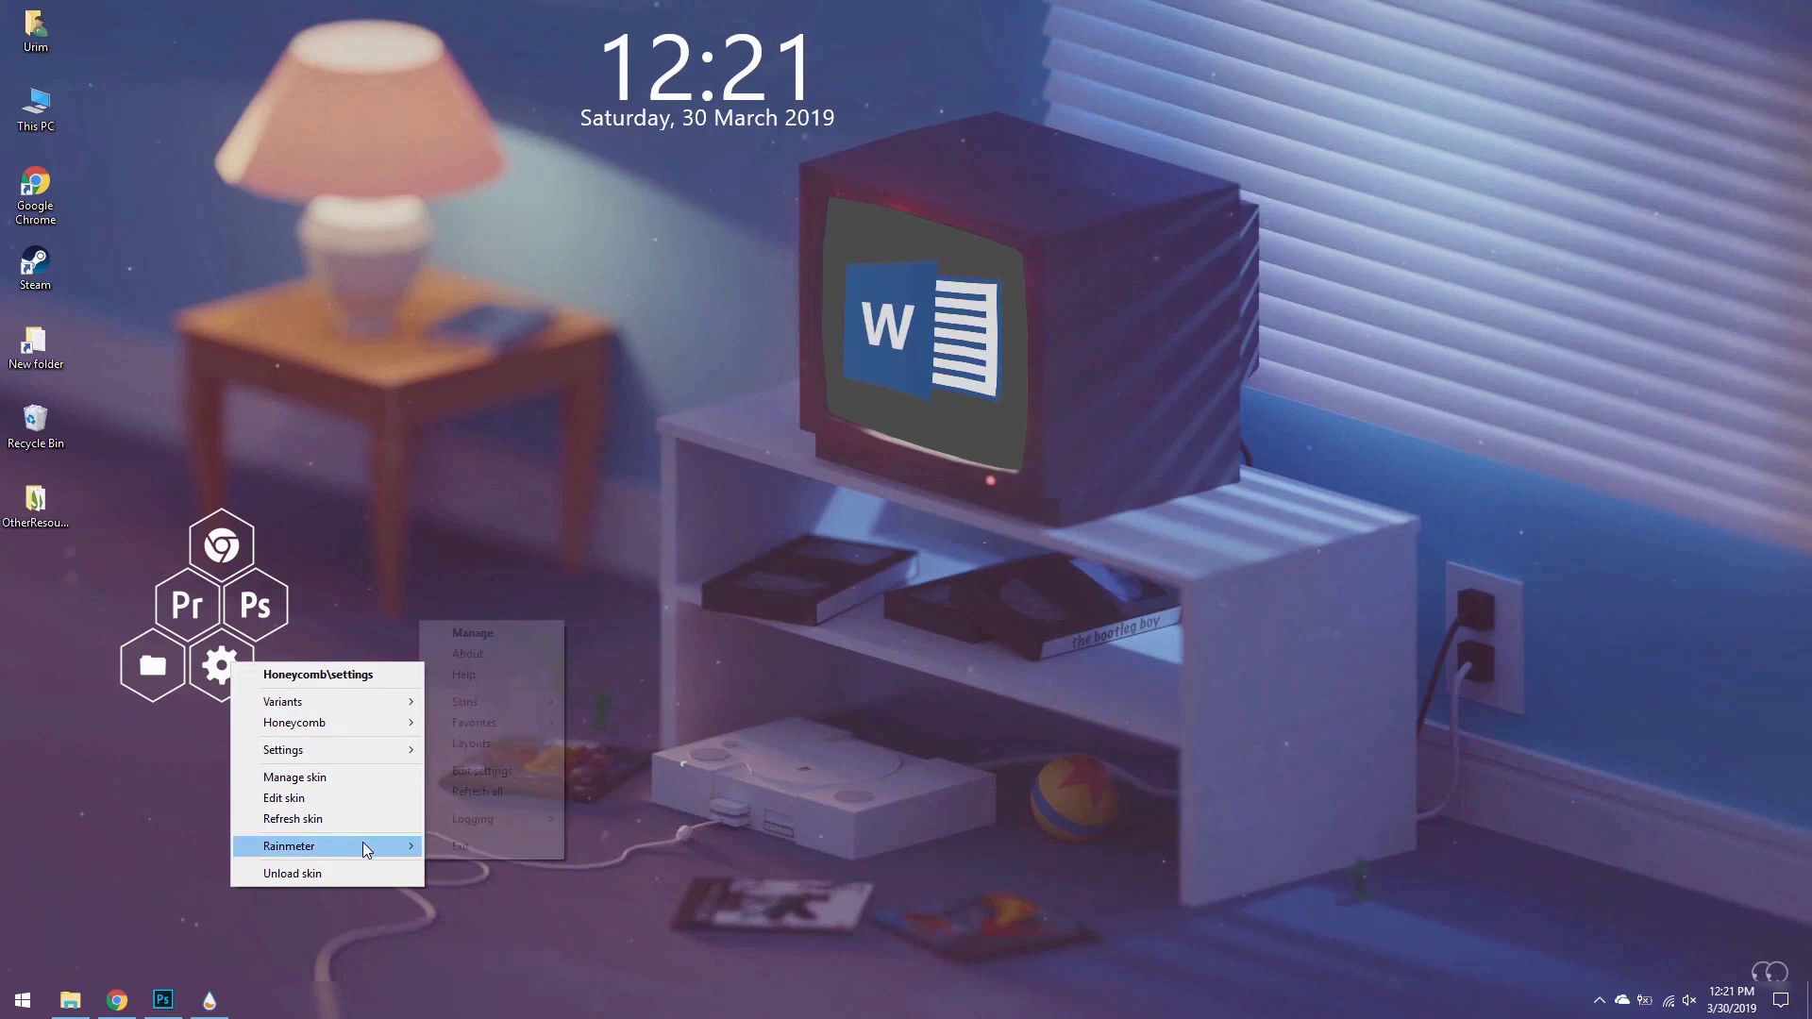
{"action": "left_click", "coordinate": [483, 786]}
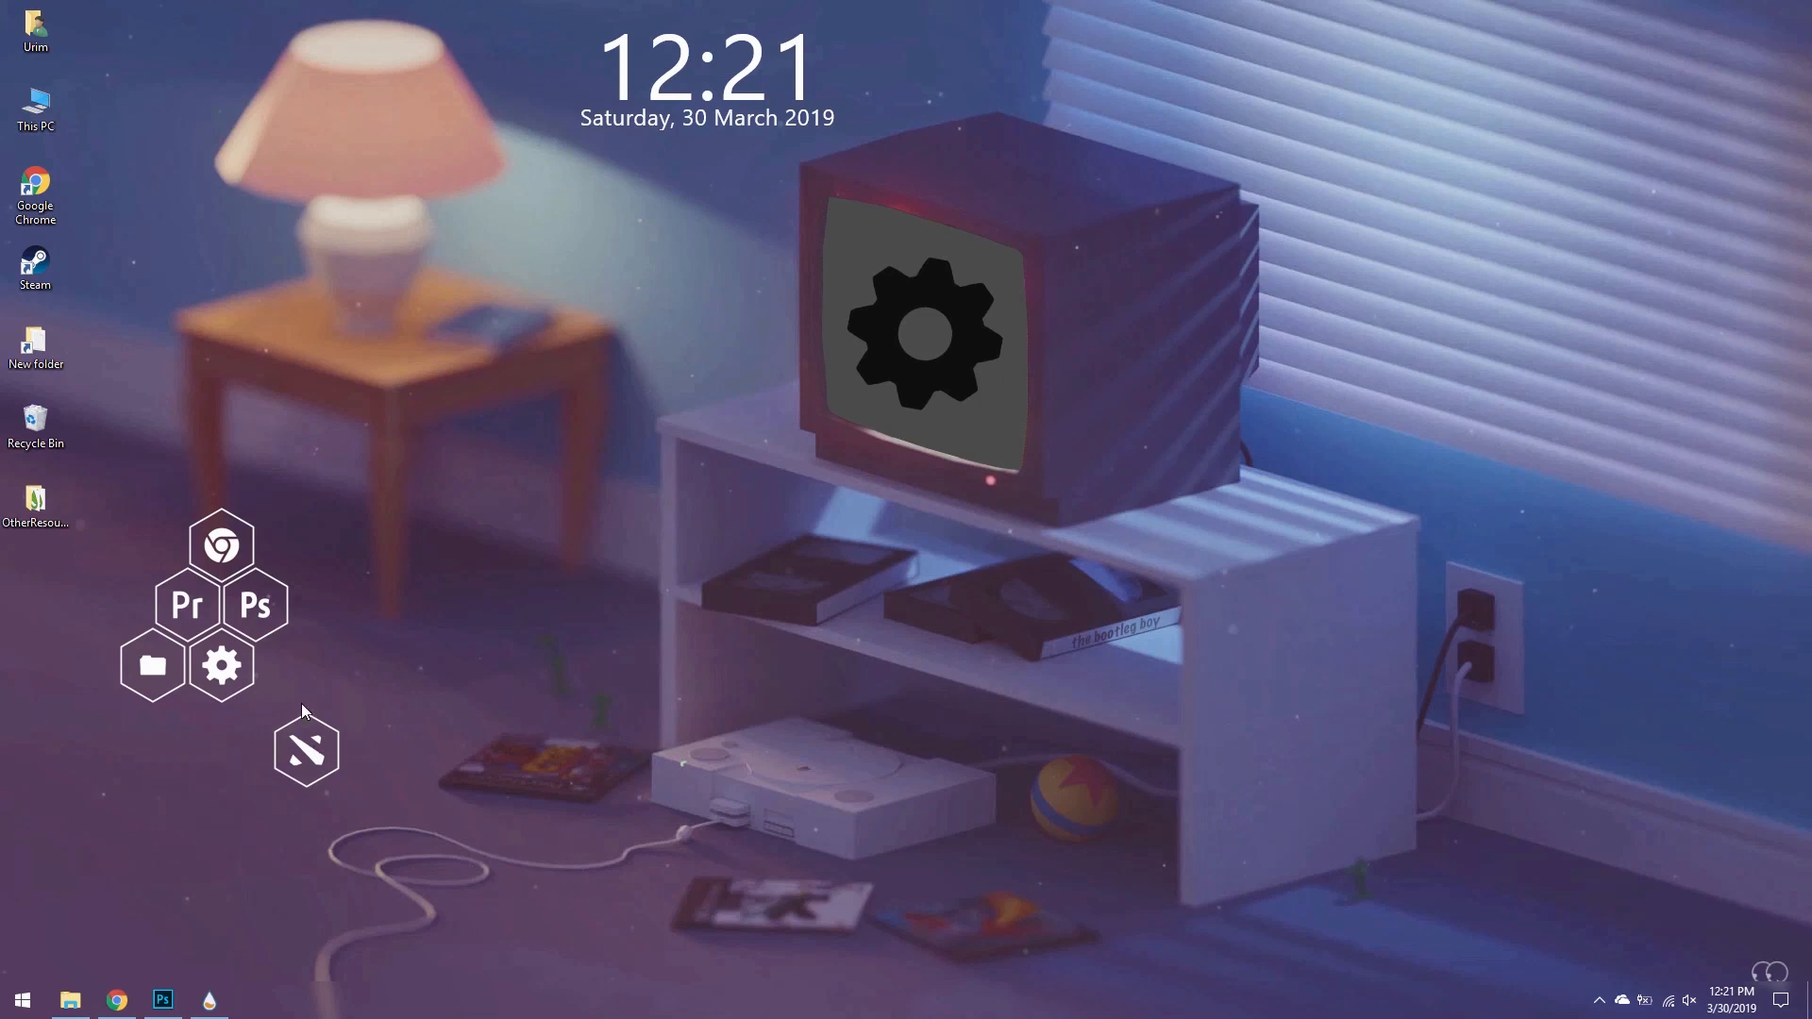
{"action": "left_click_drag", "start_coordinate": [319, 760], "coordinate": [302, 675]}
- Switch to Photoshop and close chrome.png without saving its changes
{"action": "left_click", "coordinate": [160, 1002]}
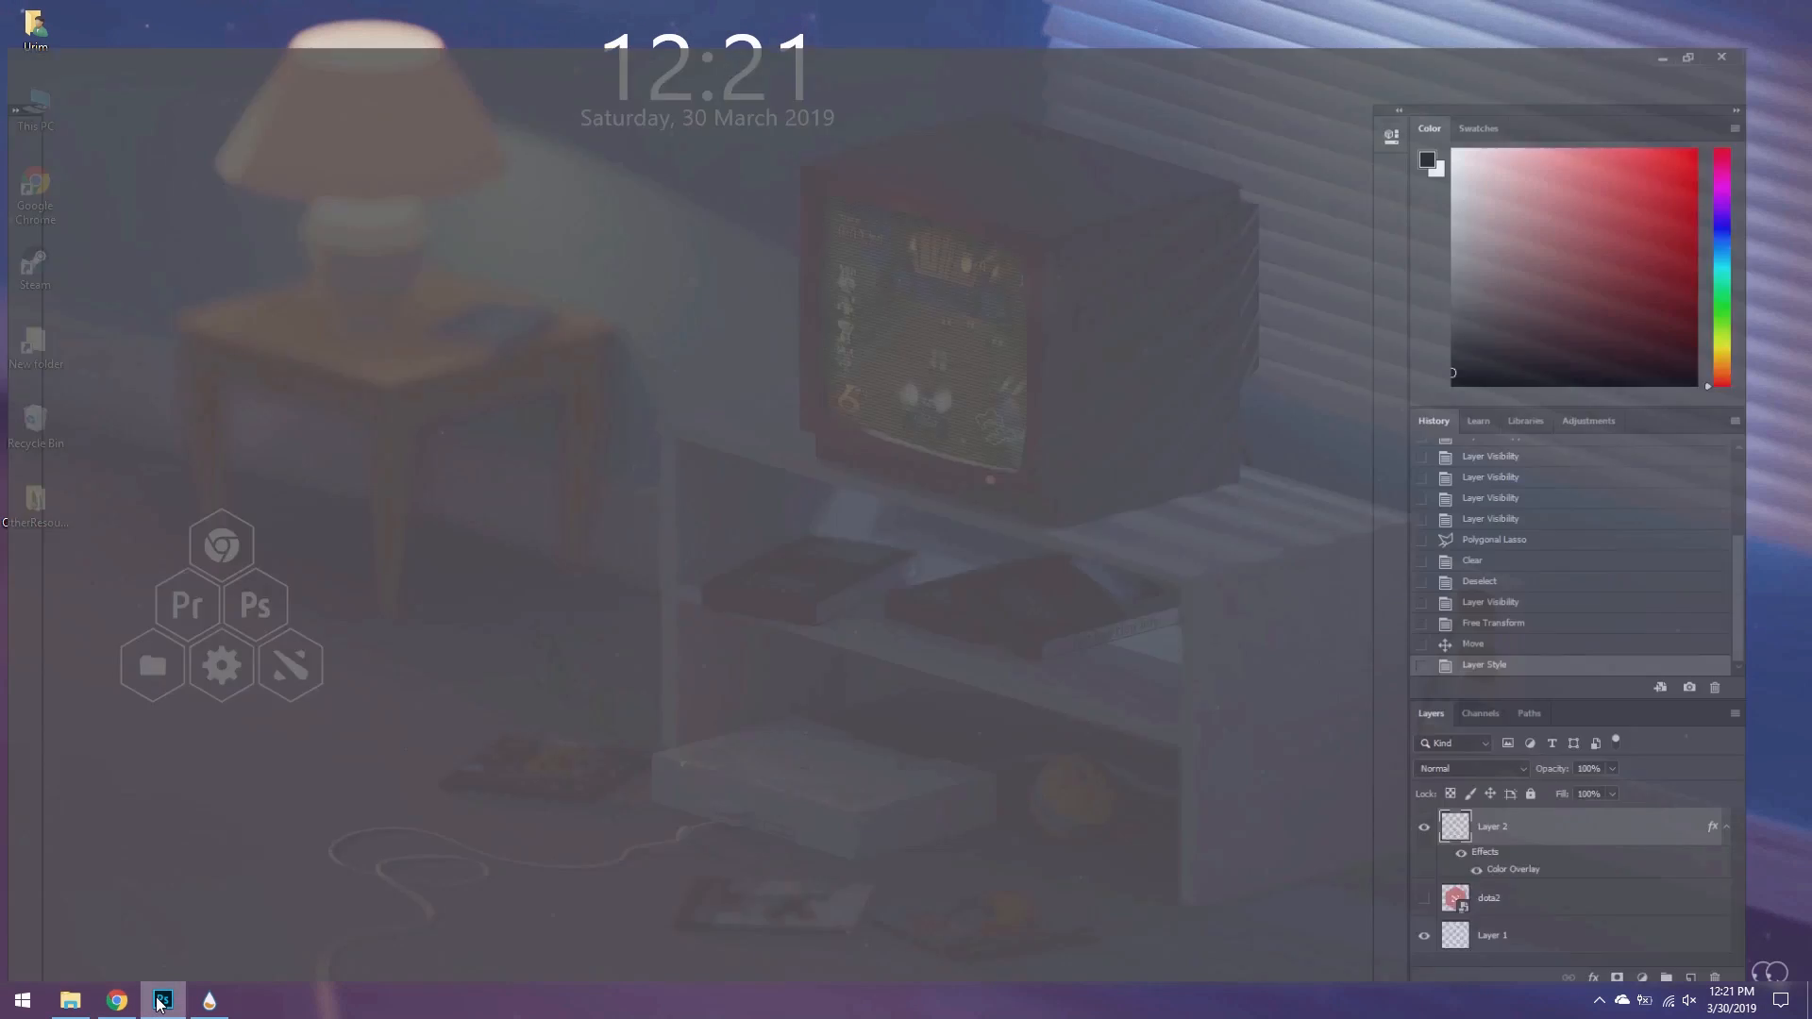
{"action": "left_click", "coordinate": [253, 74]}
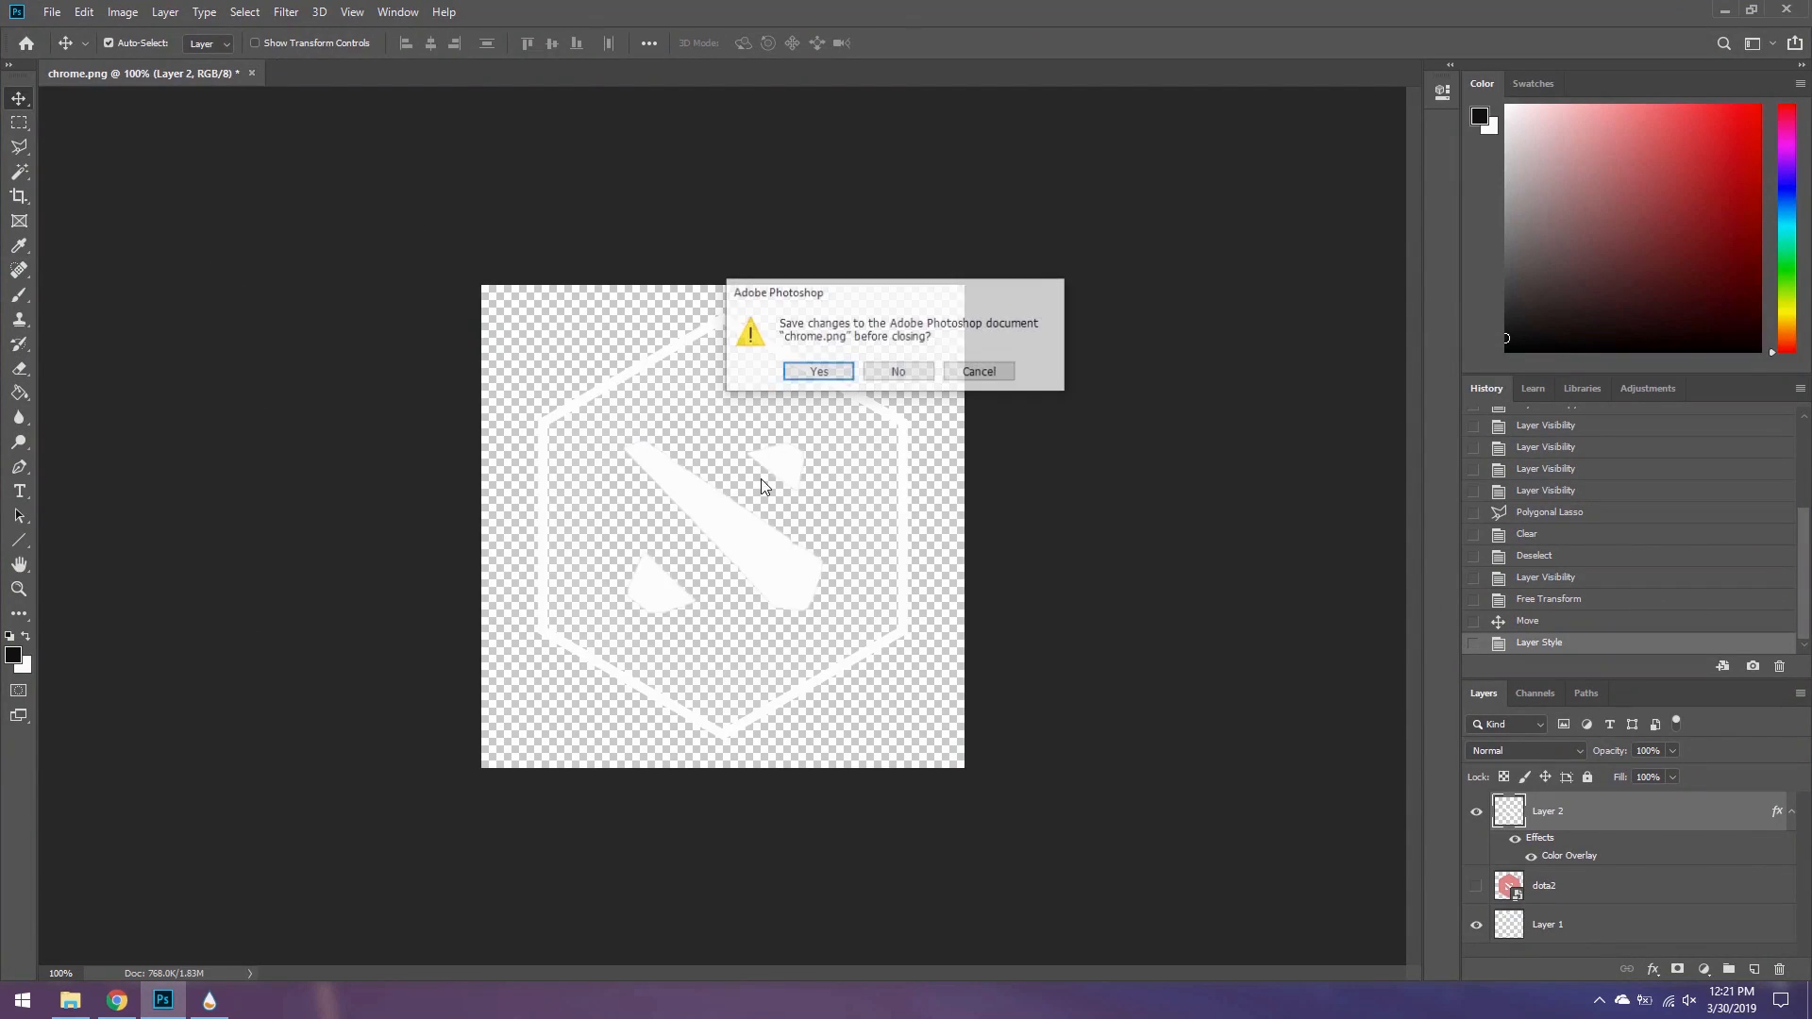
{"action": "left_click", "coordinate": [882, 373]}
- Minimize the open windows and open IconHoverImage.psd from the desktop's OtherResources folder in Photoshop
{"action": "left_click", "coordinate": [70, 1002]}
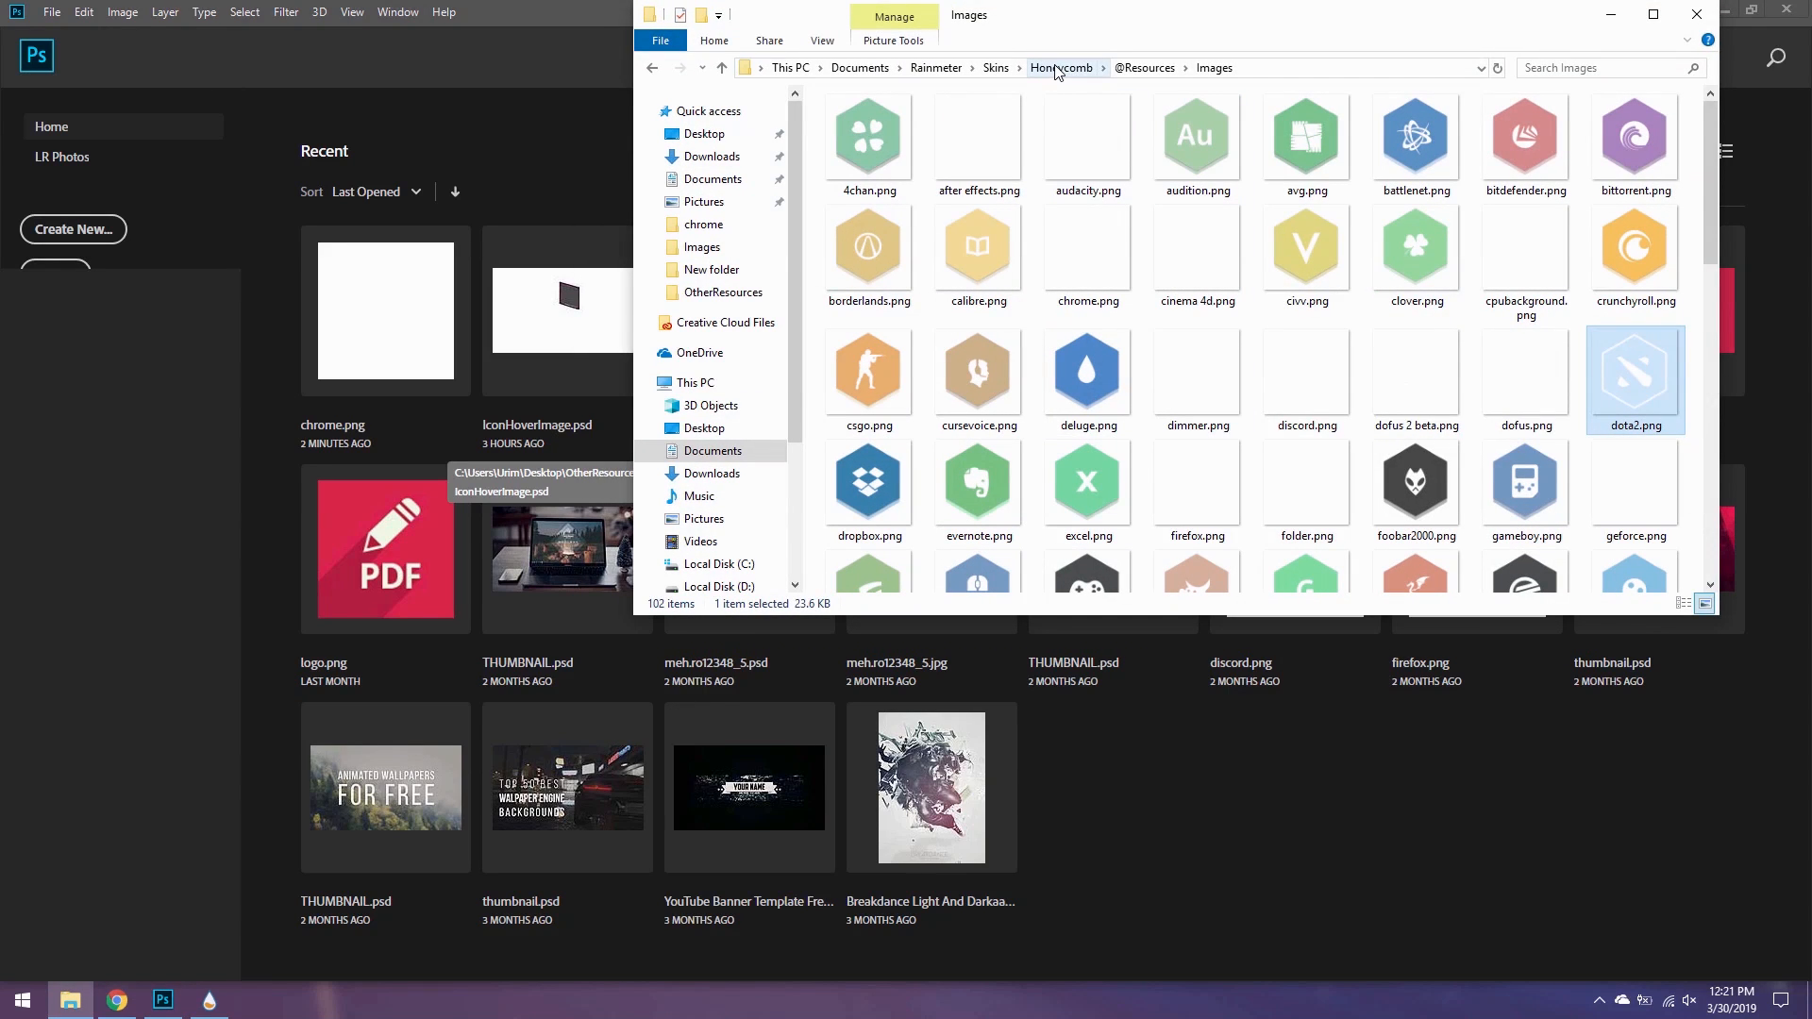
{"action": "left_click", "coordinate": [1611, 14]}
{"action": "left_click", "coordinate": [1725, 10]}
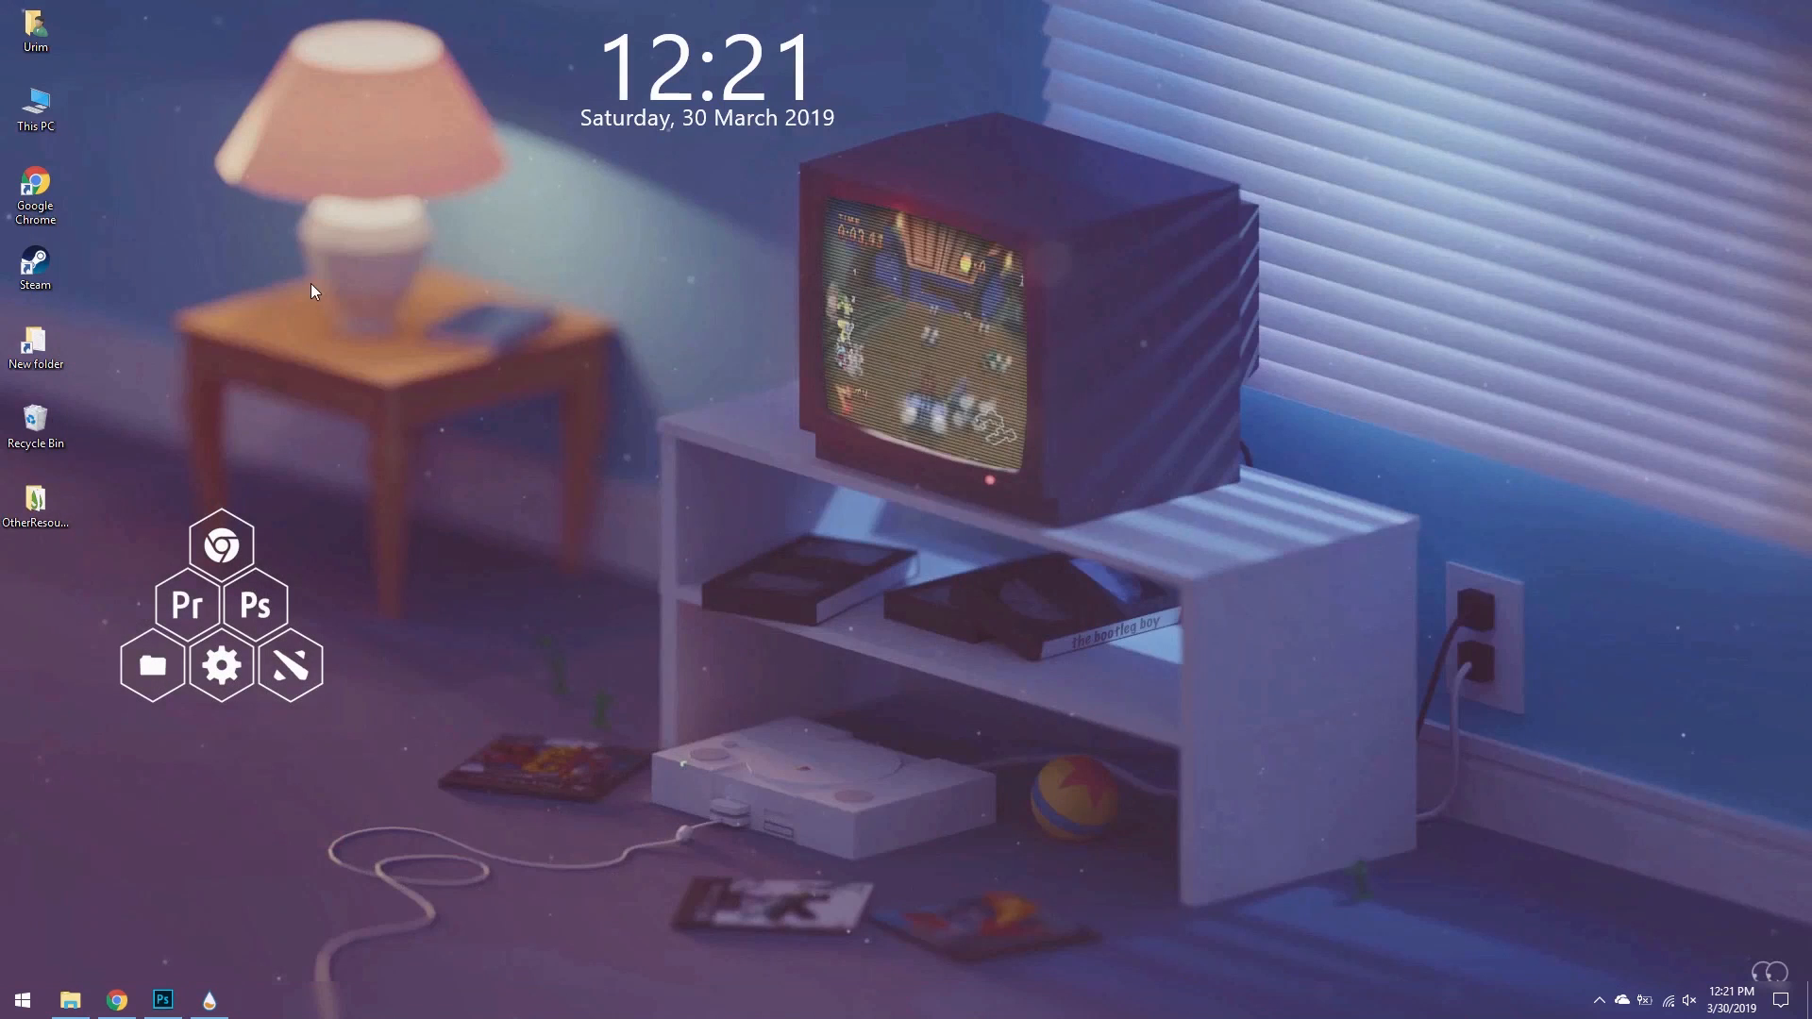
{"action": "double_click", "coordinate": [31, 505]}
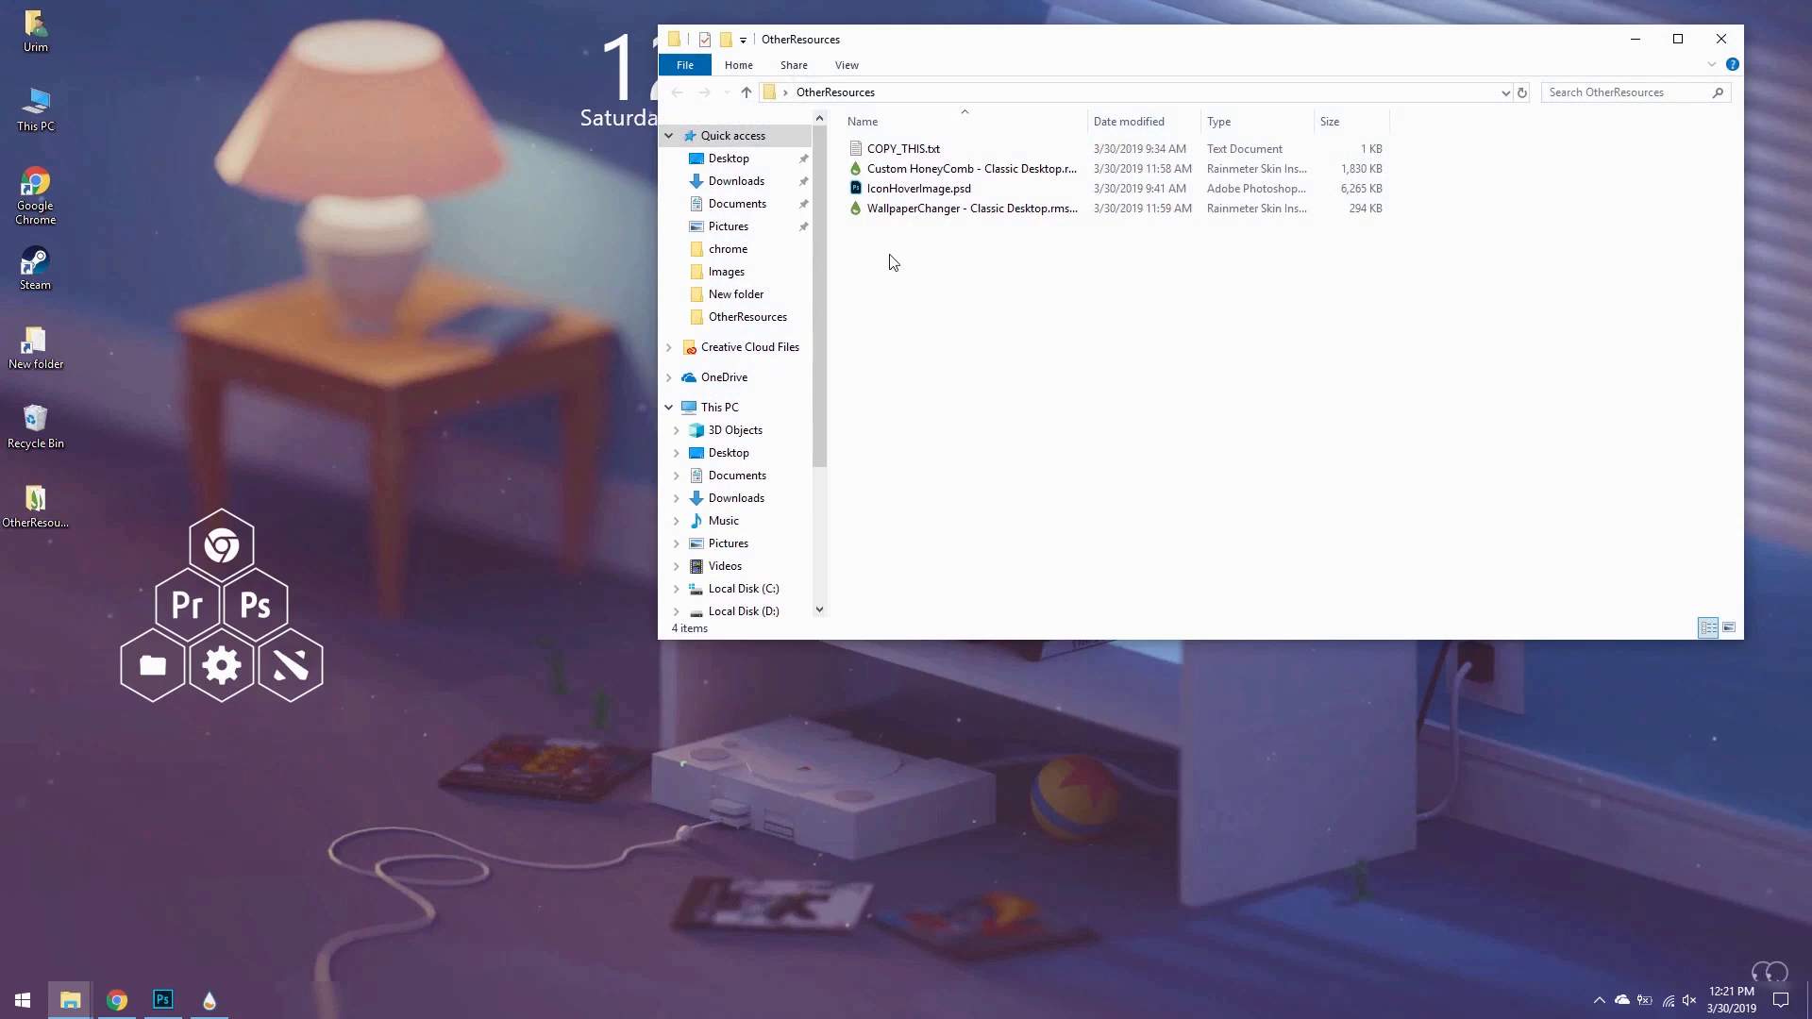
{"action": "left_click_drag", "start_coordinate": [896, 192], "coordinate": [151, 793]}
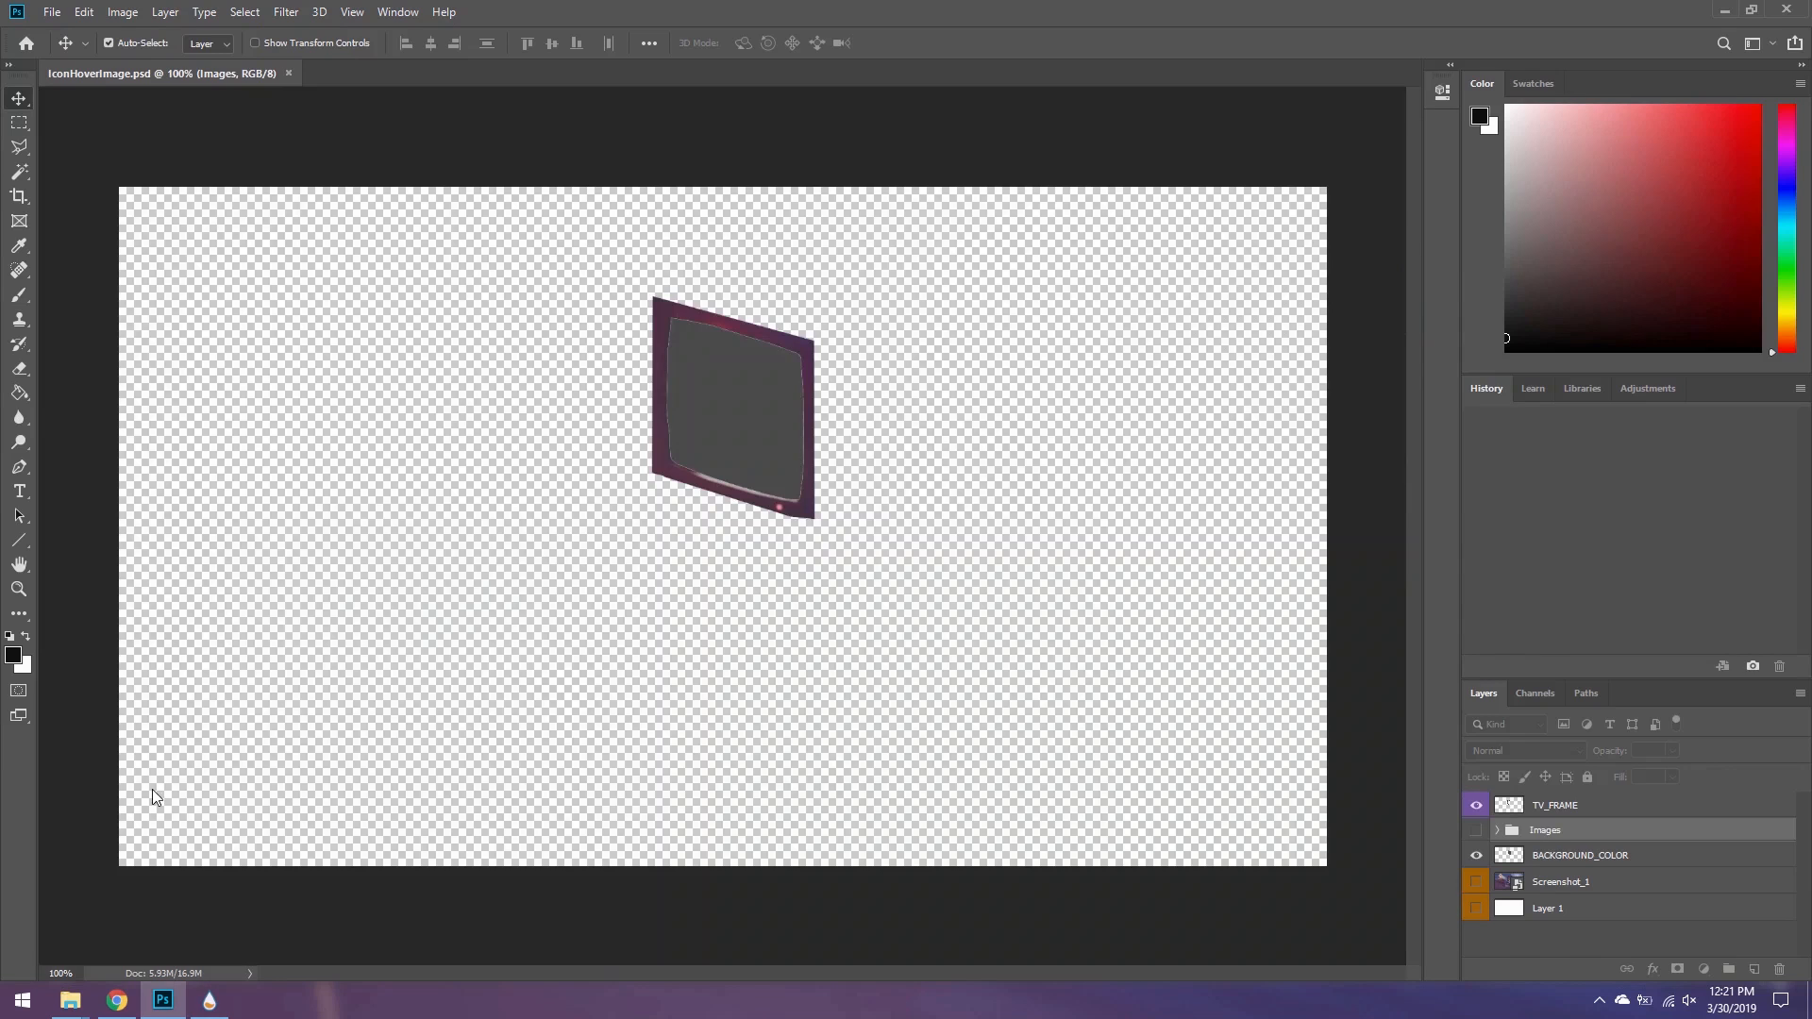
- Switch to Chrome, open Google Images in the new tab and search for "dota 2 png"
{"action": "left_click", "coordinate": [132, 1002]}
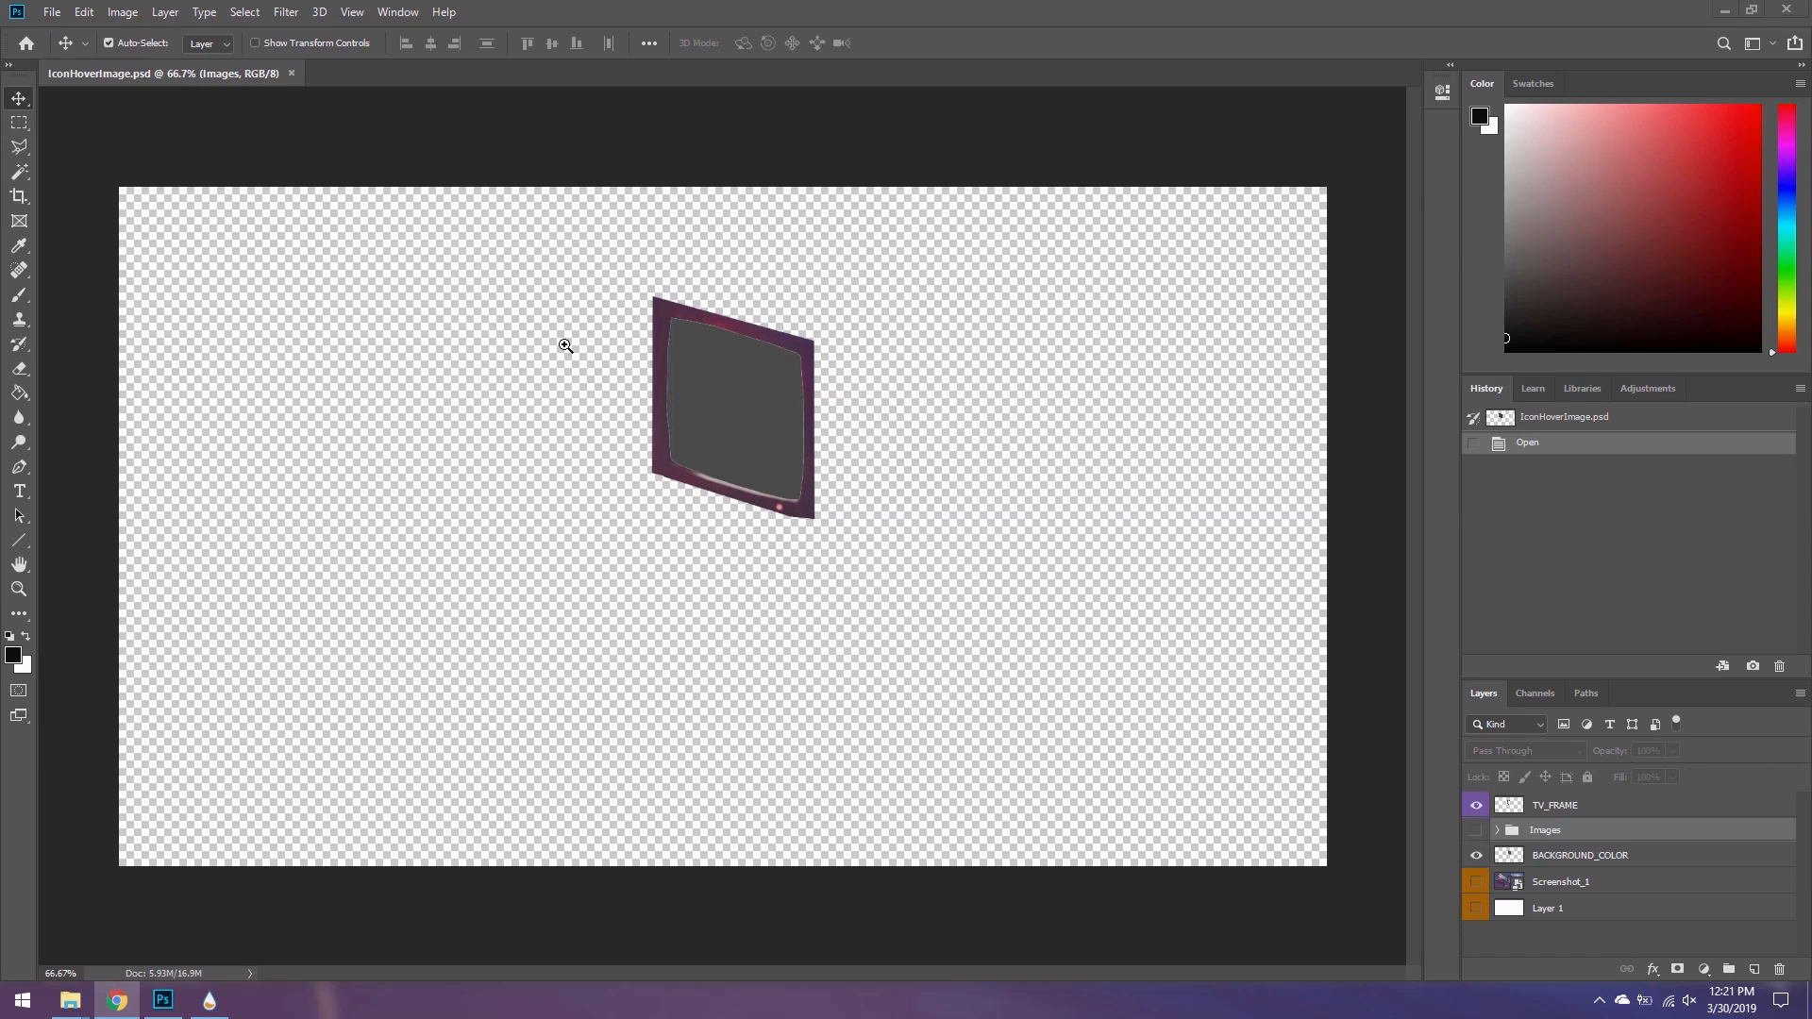
{"action": "left_click", "coordinate": [932, 16]}
{"action": "type", "text": "googl"}
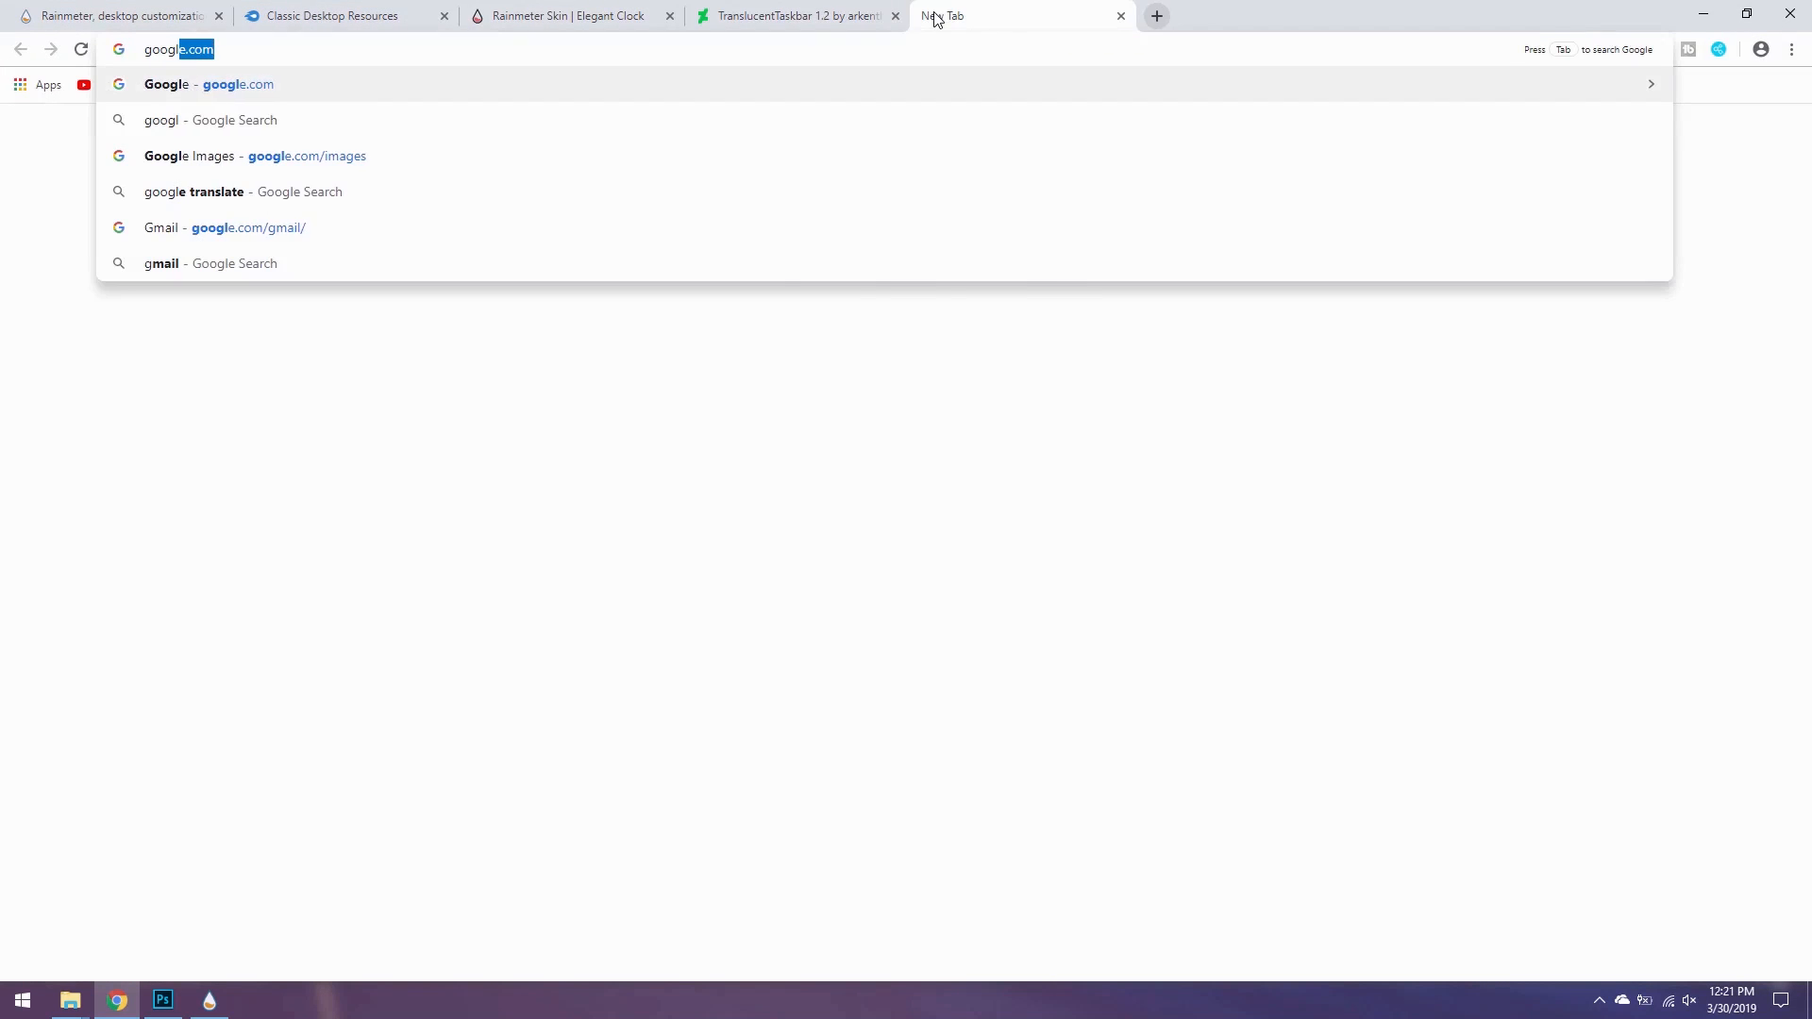
{"action": "type", "text": "e.com/images"}
{"action": "key", "text": "Return"}
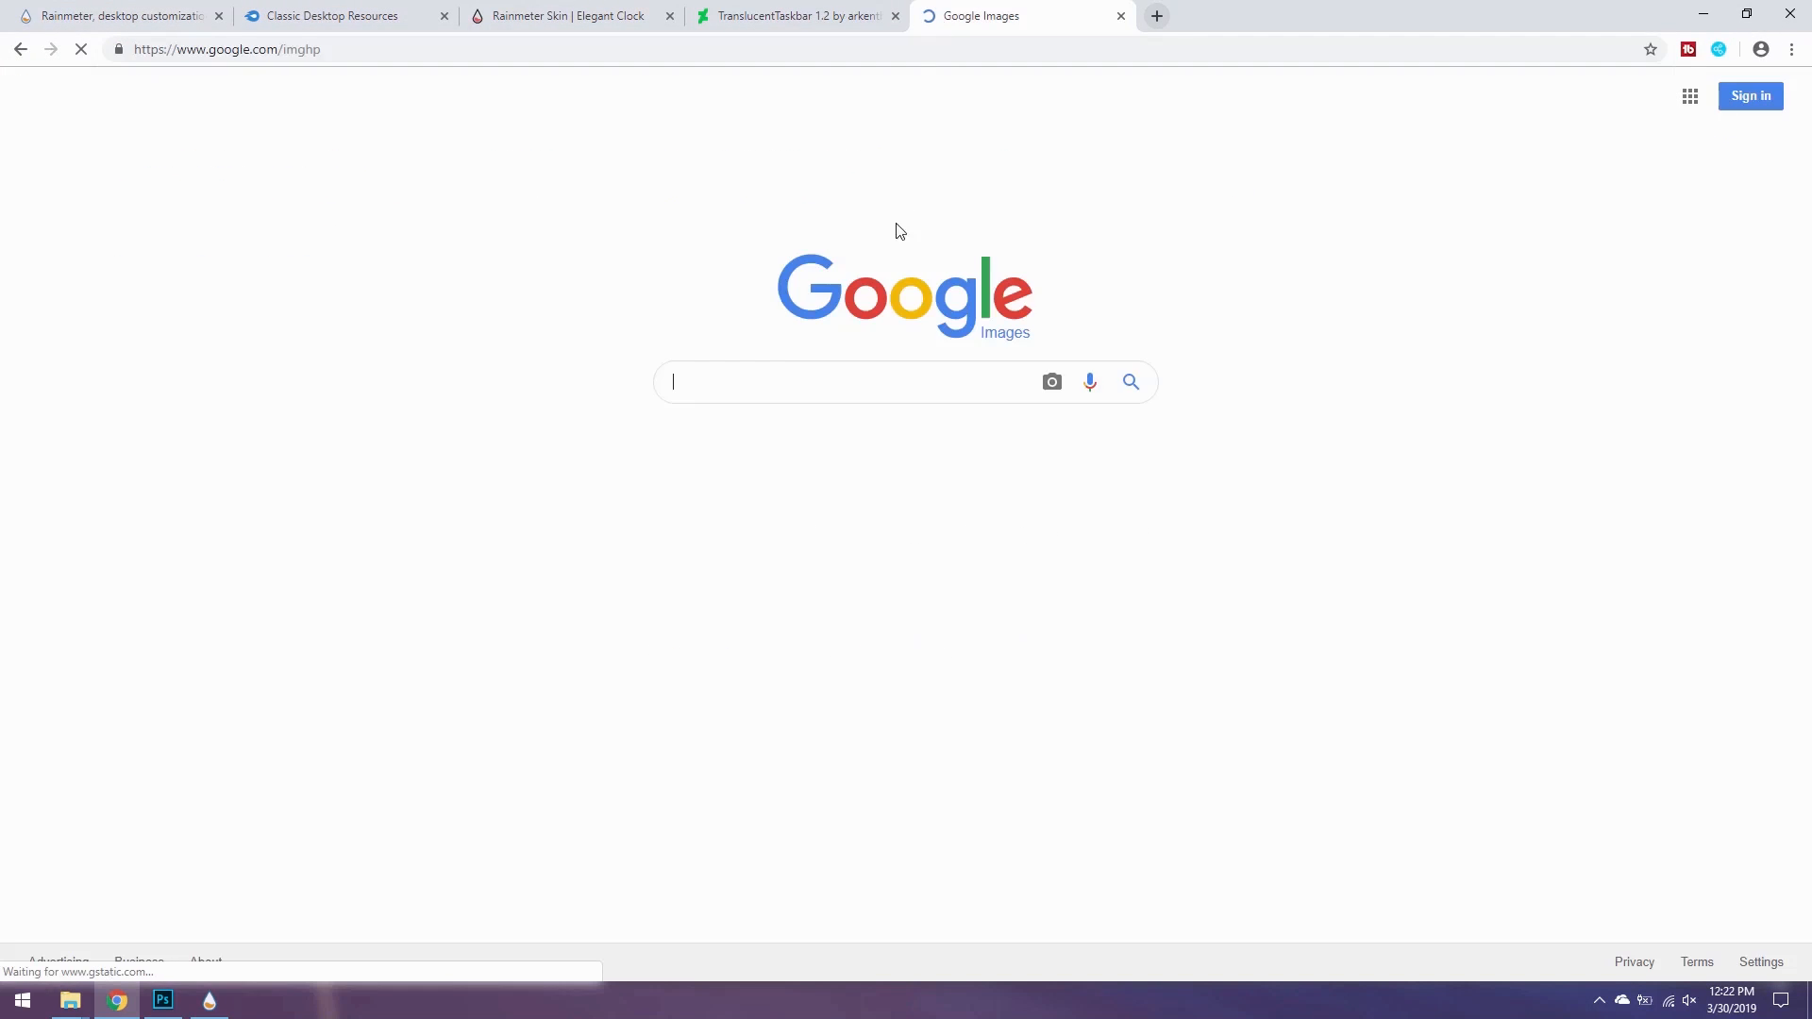
{"action": "type", "text": "dota 2 png"}
{"action": "key", "text": "Return"}
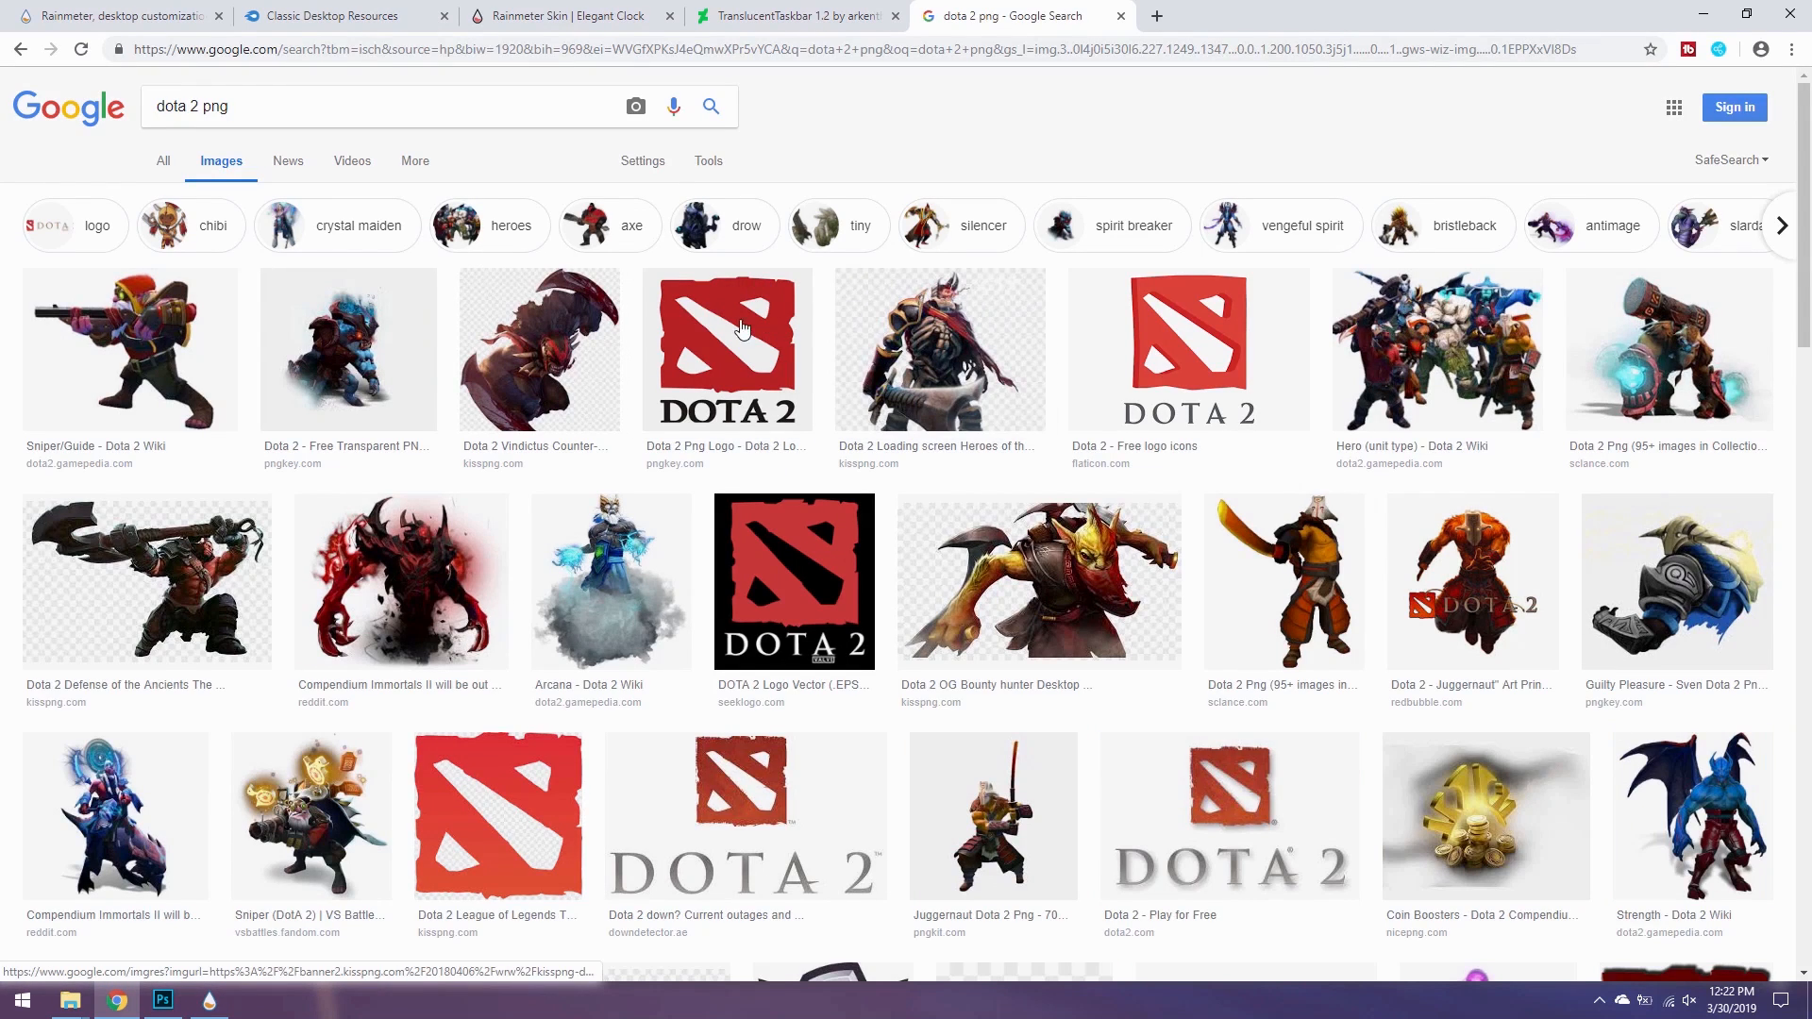
- Download the red Dota 2 logo PNG from kisspng and place the downloaded file into IconHoverImage.psd in Photoshop
{"action": "left_click", "coordinate": [474, 778]}
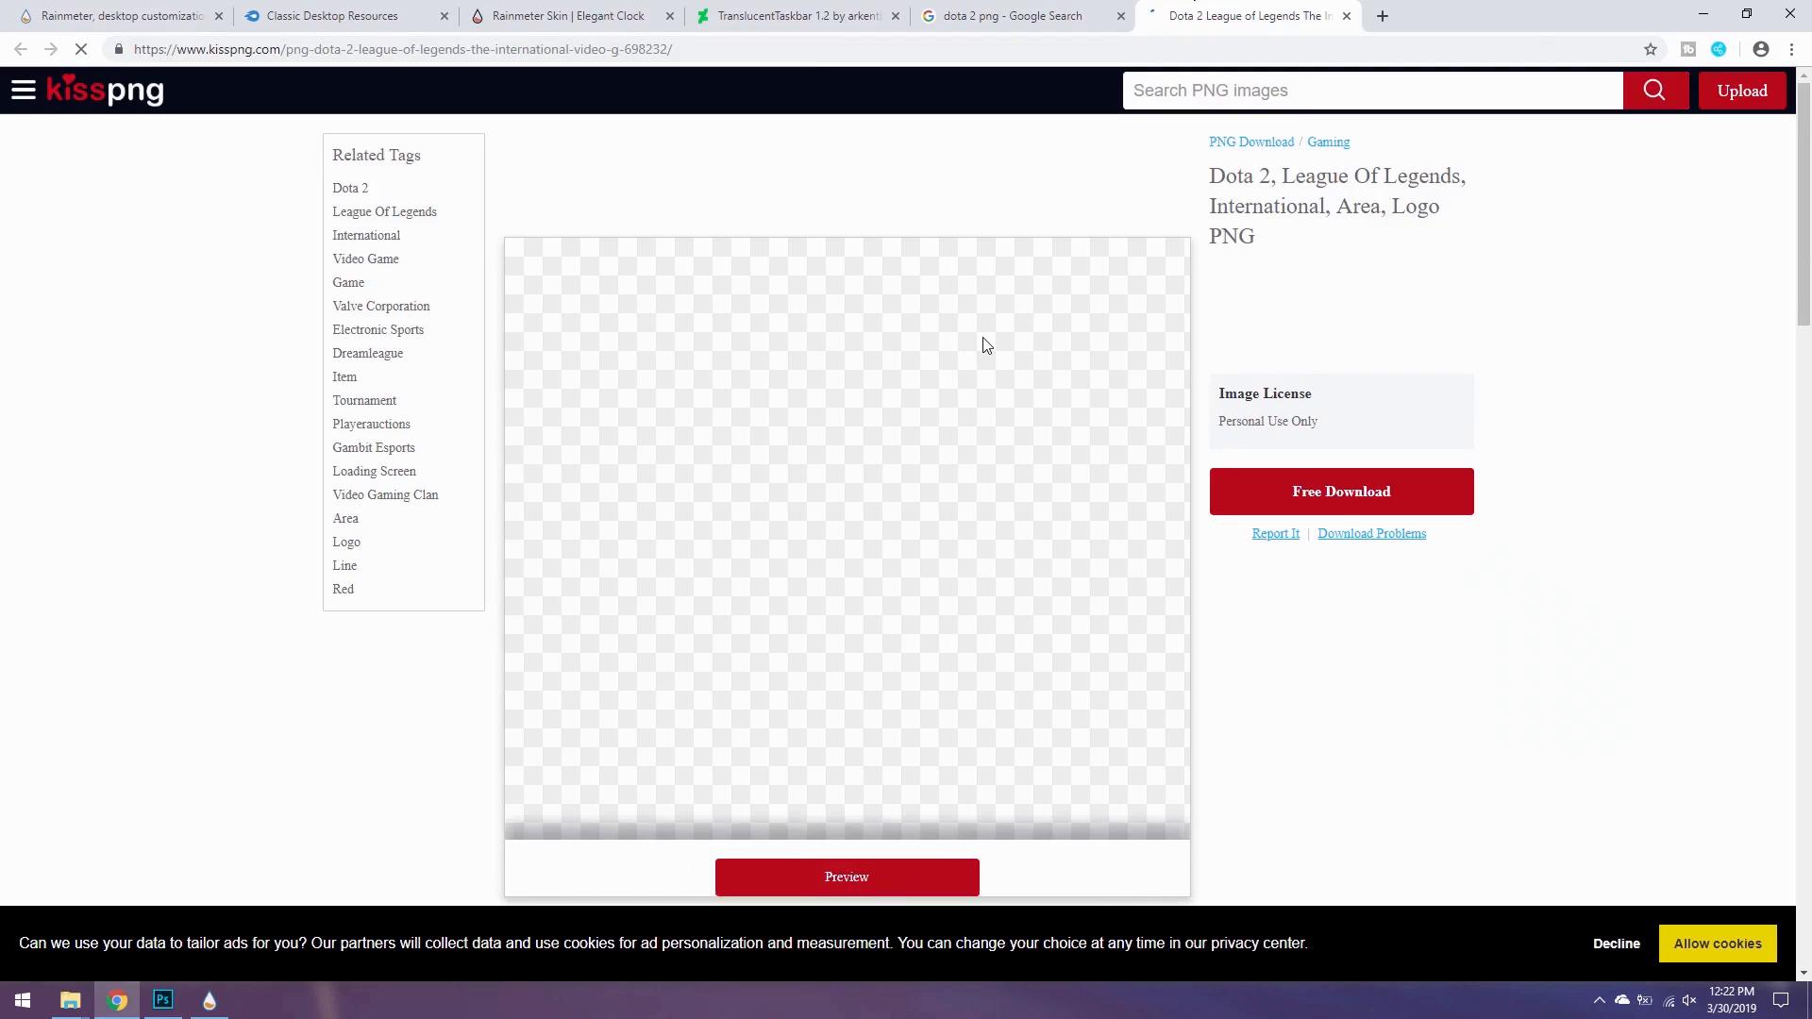
{"action": "left_click", "coordinate": [1310, 492]}
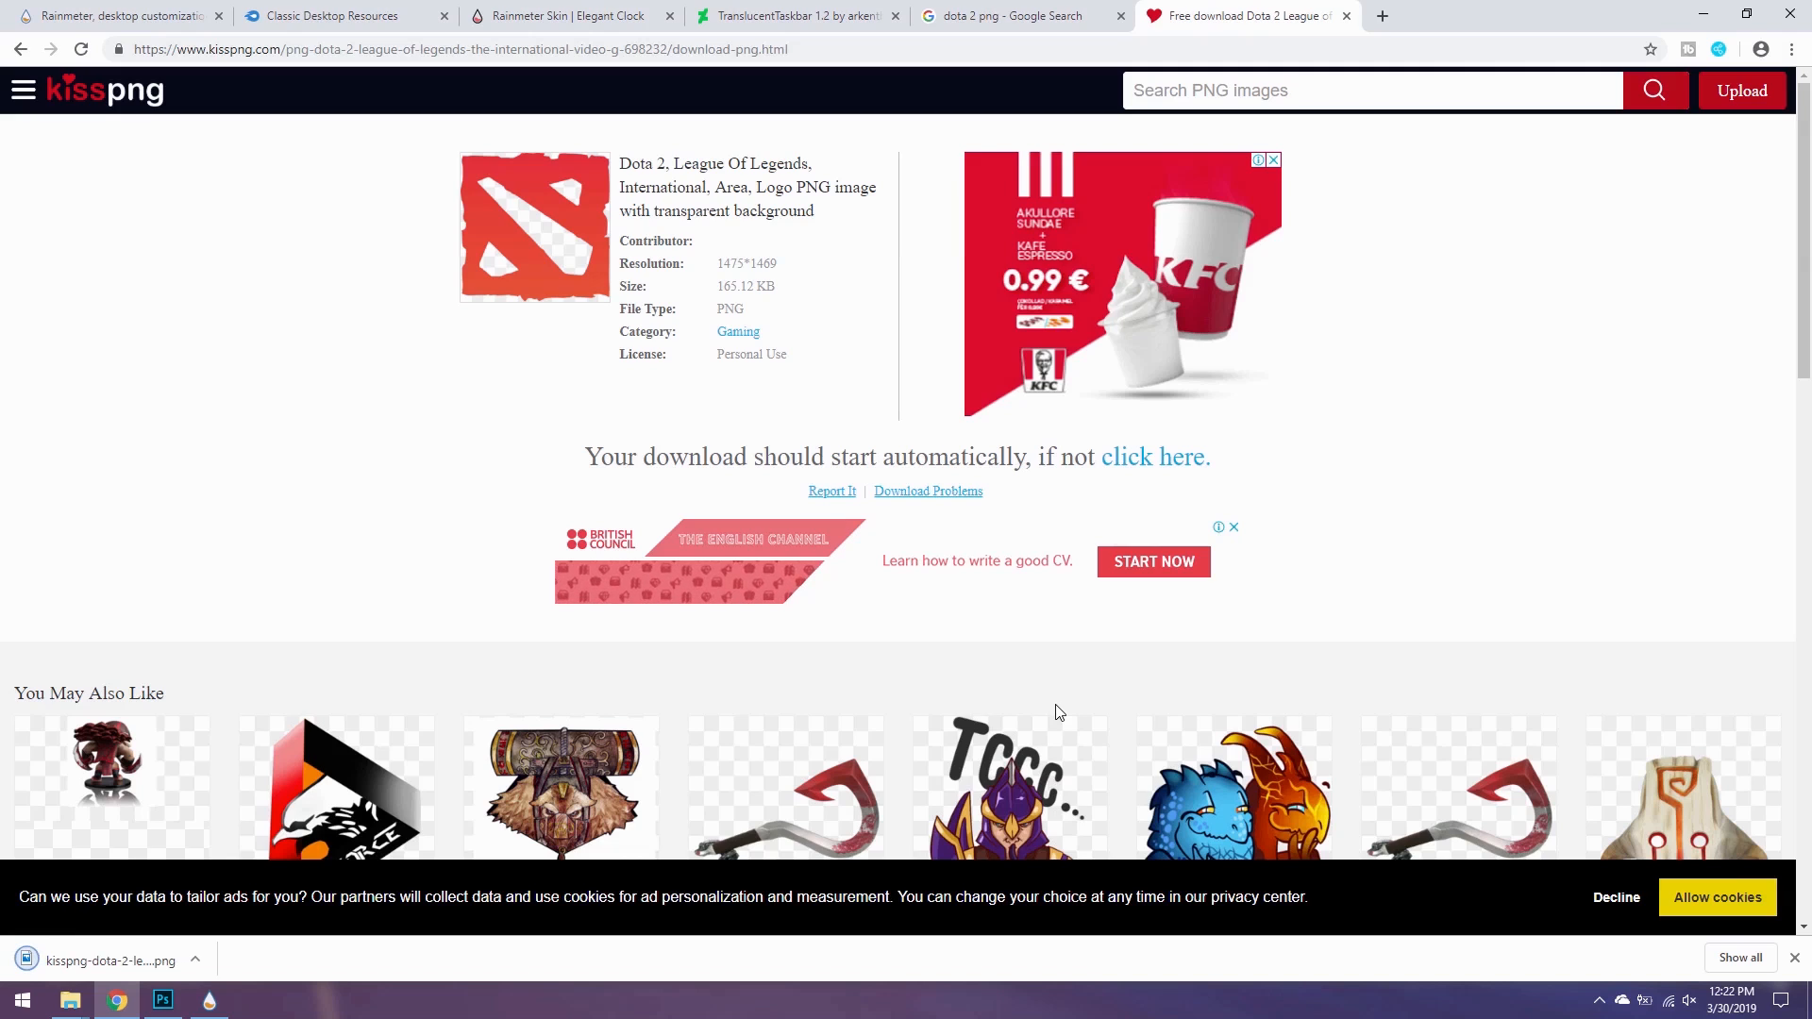
{"action": "mouse_move", "coordinate": [573, 753]}
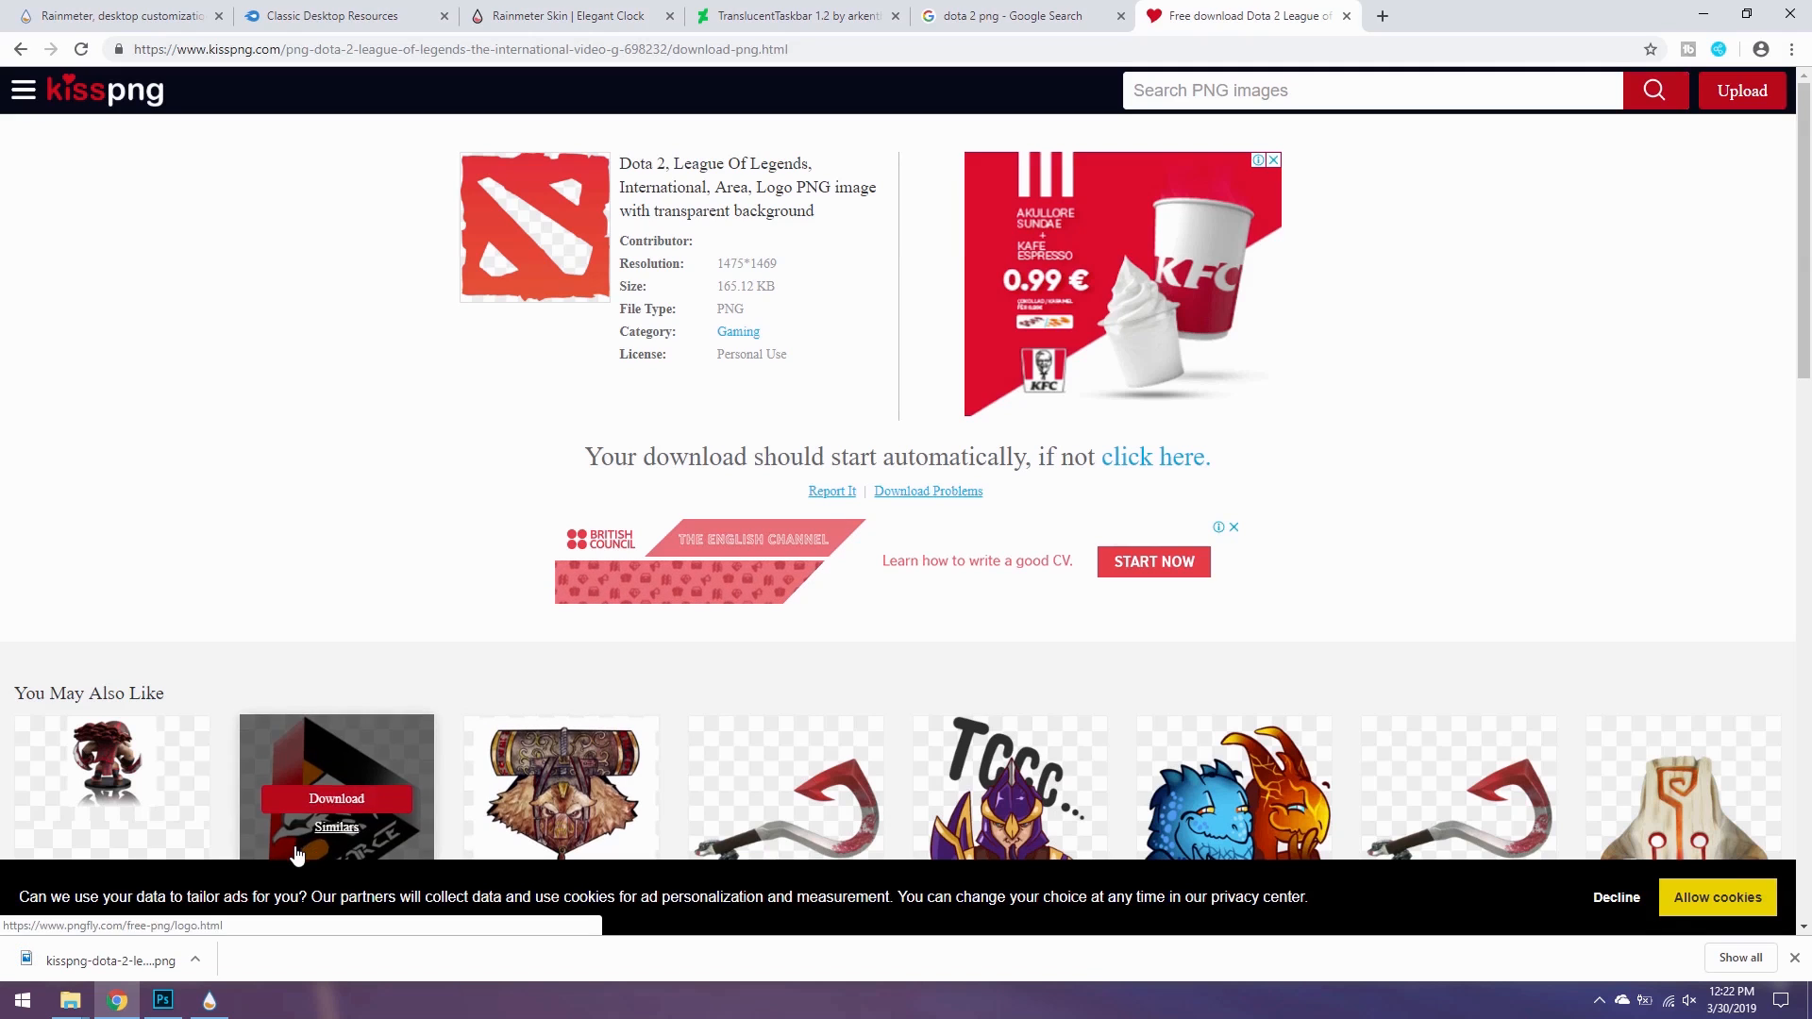
{"action": "left_click_drag", "start_coordinate": [131, 973], "coordinate": [478, 682]}
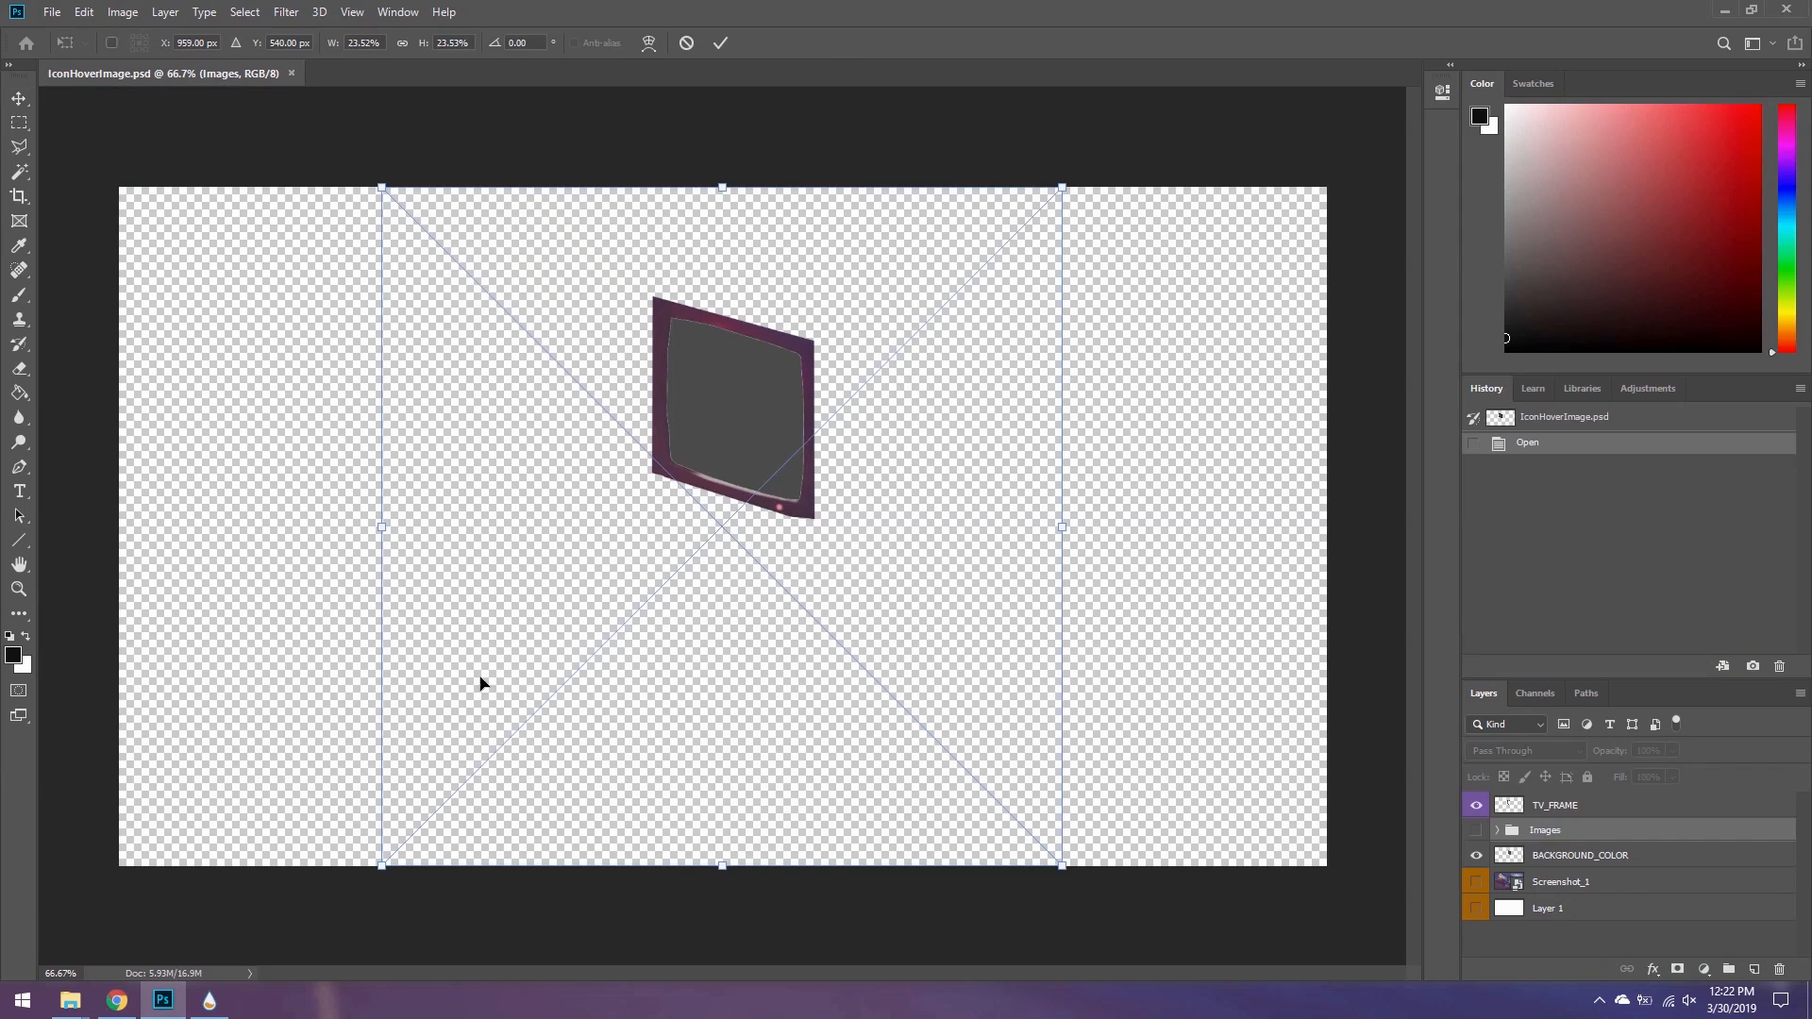
- Scale the placed Dota 2 logo down to fit inside the TV screen and rotate it about 6.3° clockwise
{"action": "left_click_drag", "start_coordinate": [1050, 207], "coordinate": [763, 404]}
{"action": "key", "text": "Return"}
{"action": "key", "text": "ctrl+t"}
{"action": "mouse_move", "coordinate": [809, 335]}
{"action": "left_mouse_down"}
{"action": "mouse_move", "coordinate": [764, 405]}
{"action": "mouse_move", "coordinate": [801, 369]}
{"action": "left_mouse_up"}
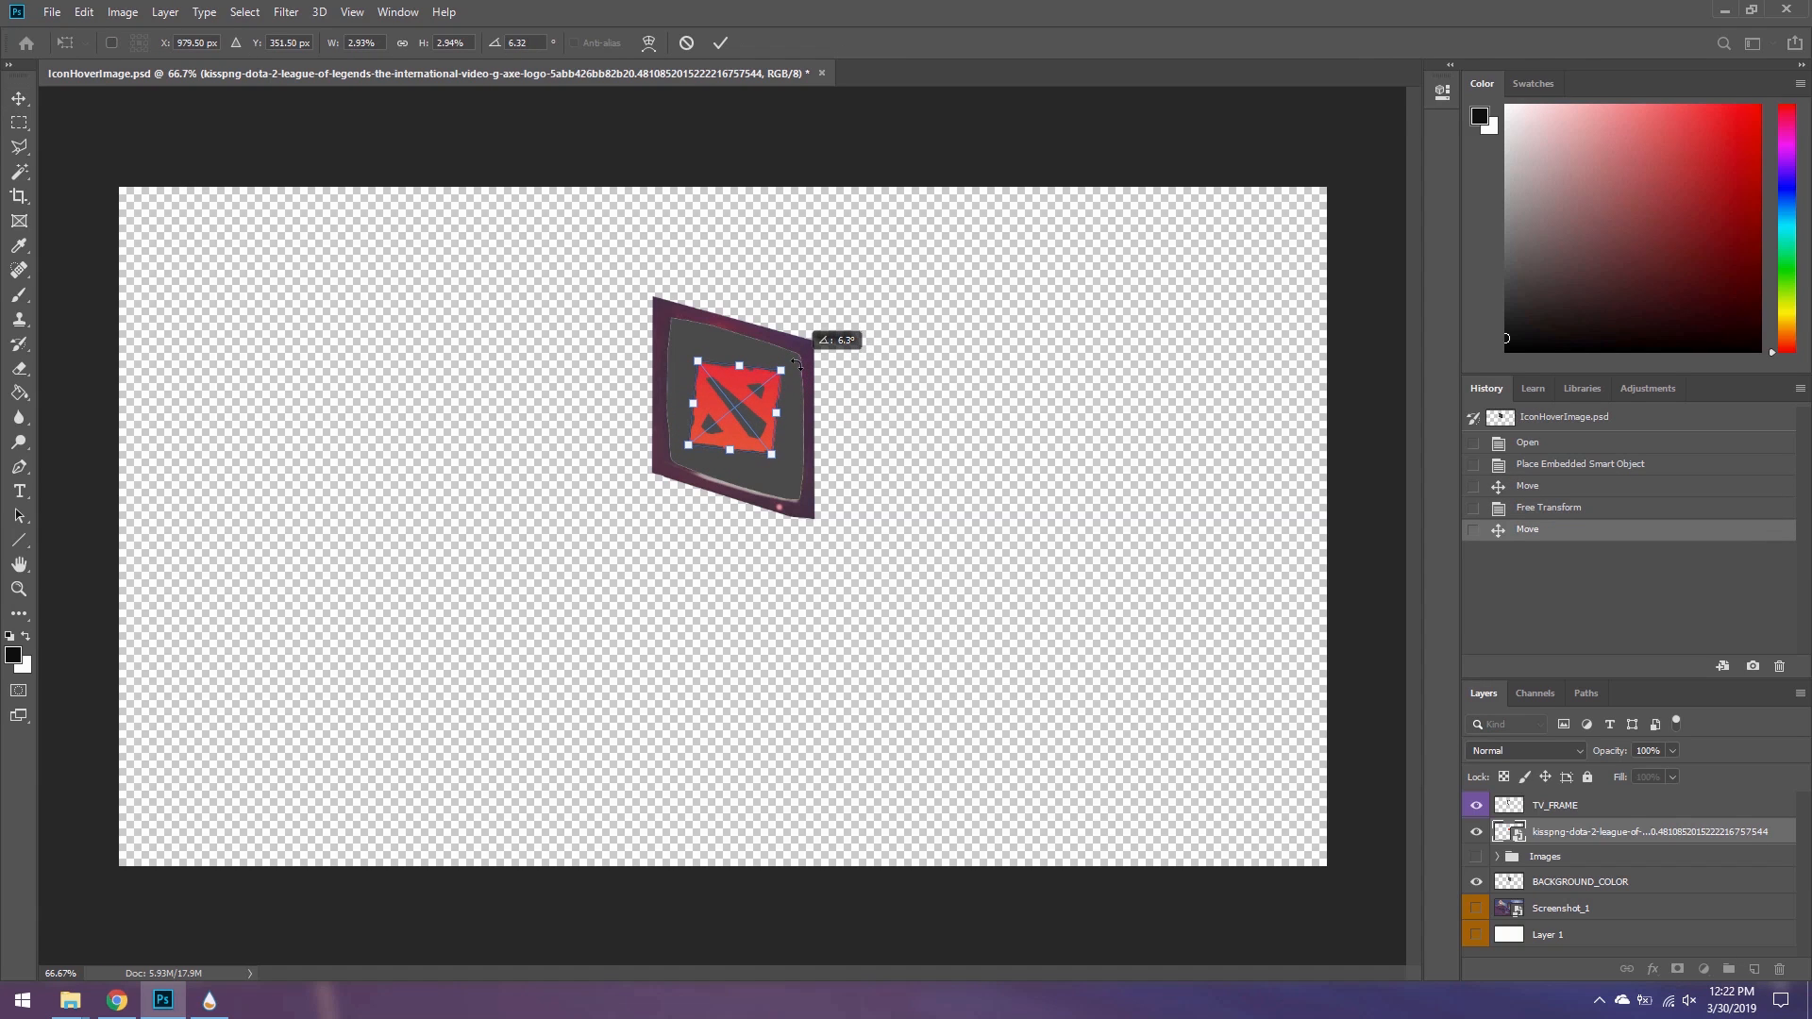
- Warp the Dota 2 logo so that its corners and edges follow the slanted, curved shape of the TV screen
{"action": "left_click", "coordinate": [649, 42]}
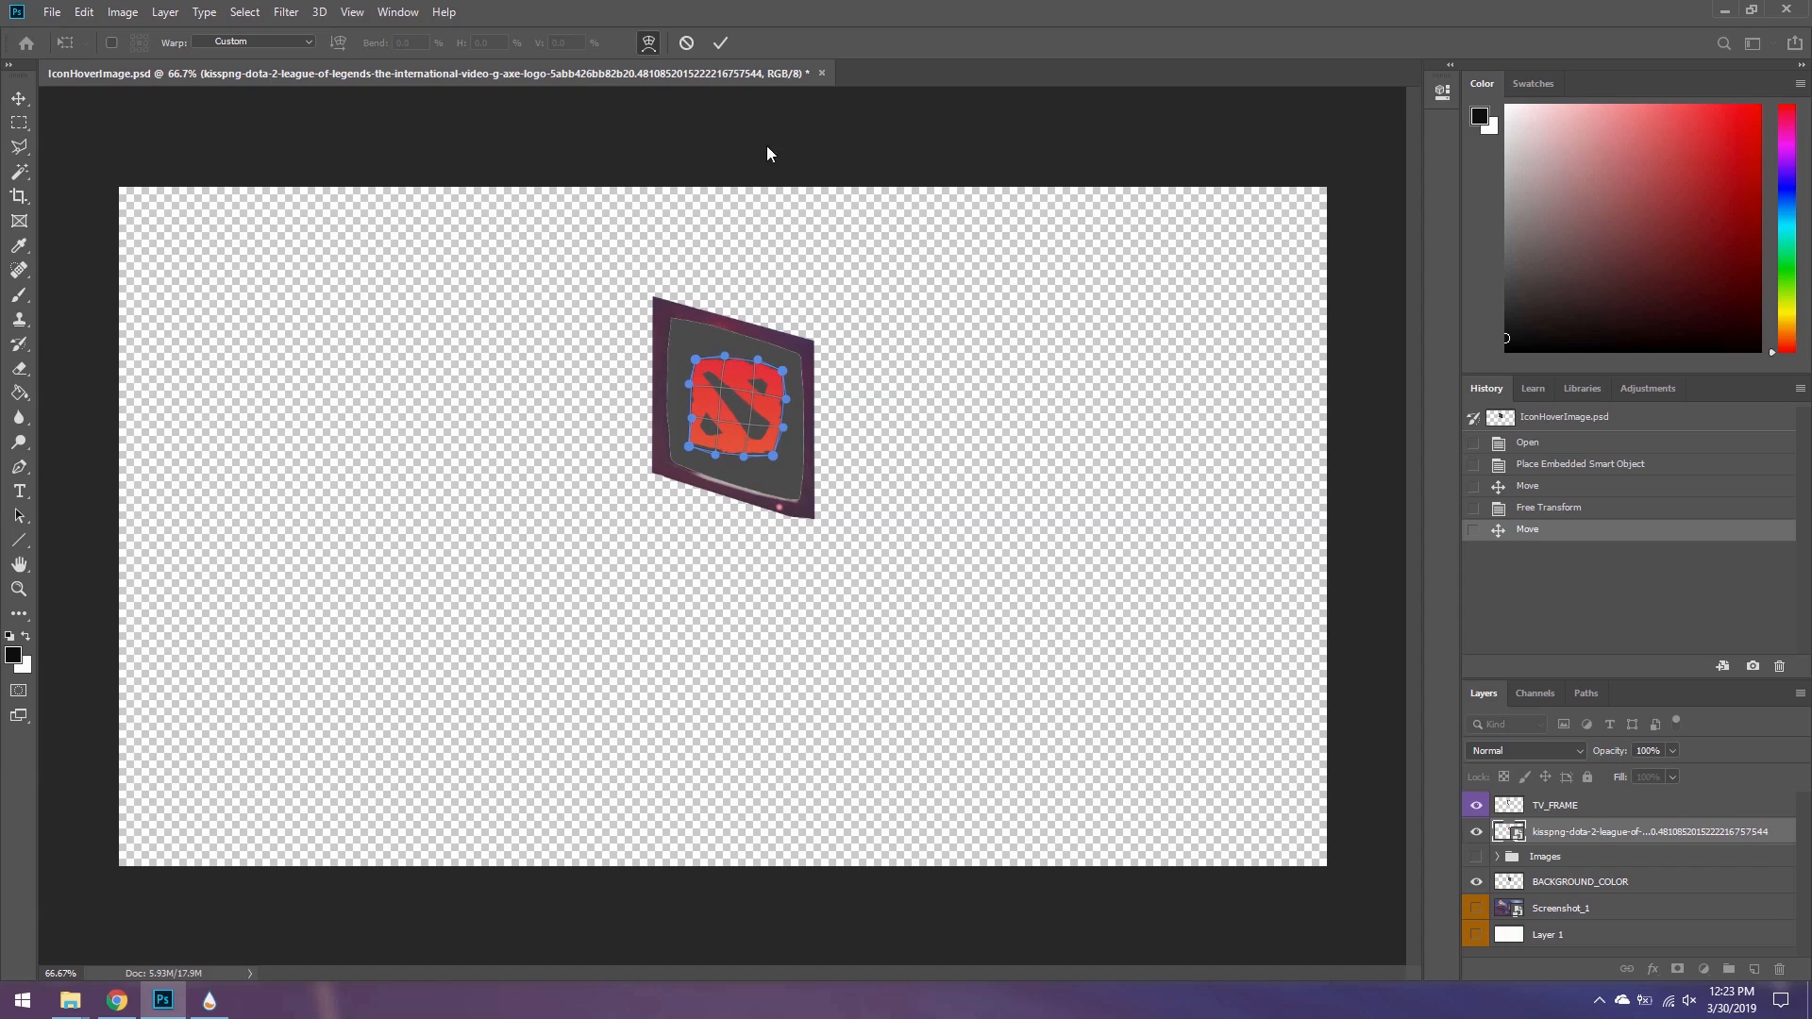
{"action": "left_click", "coordinate": [719, 43]}
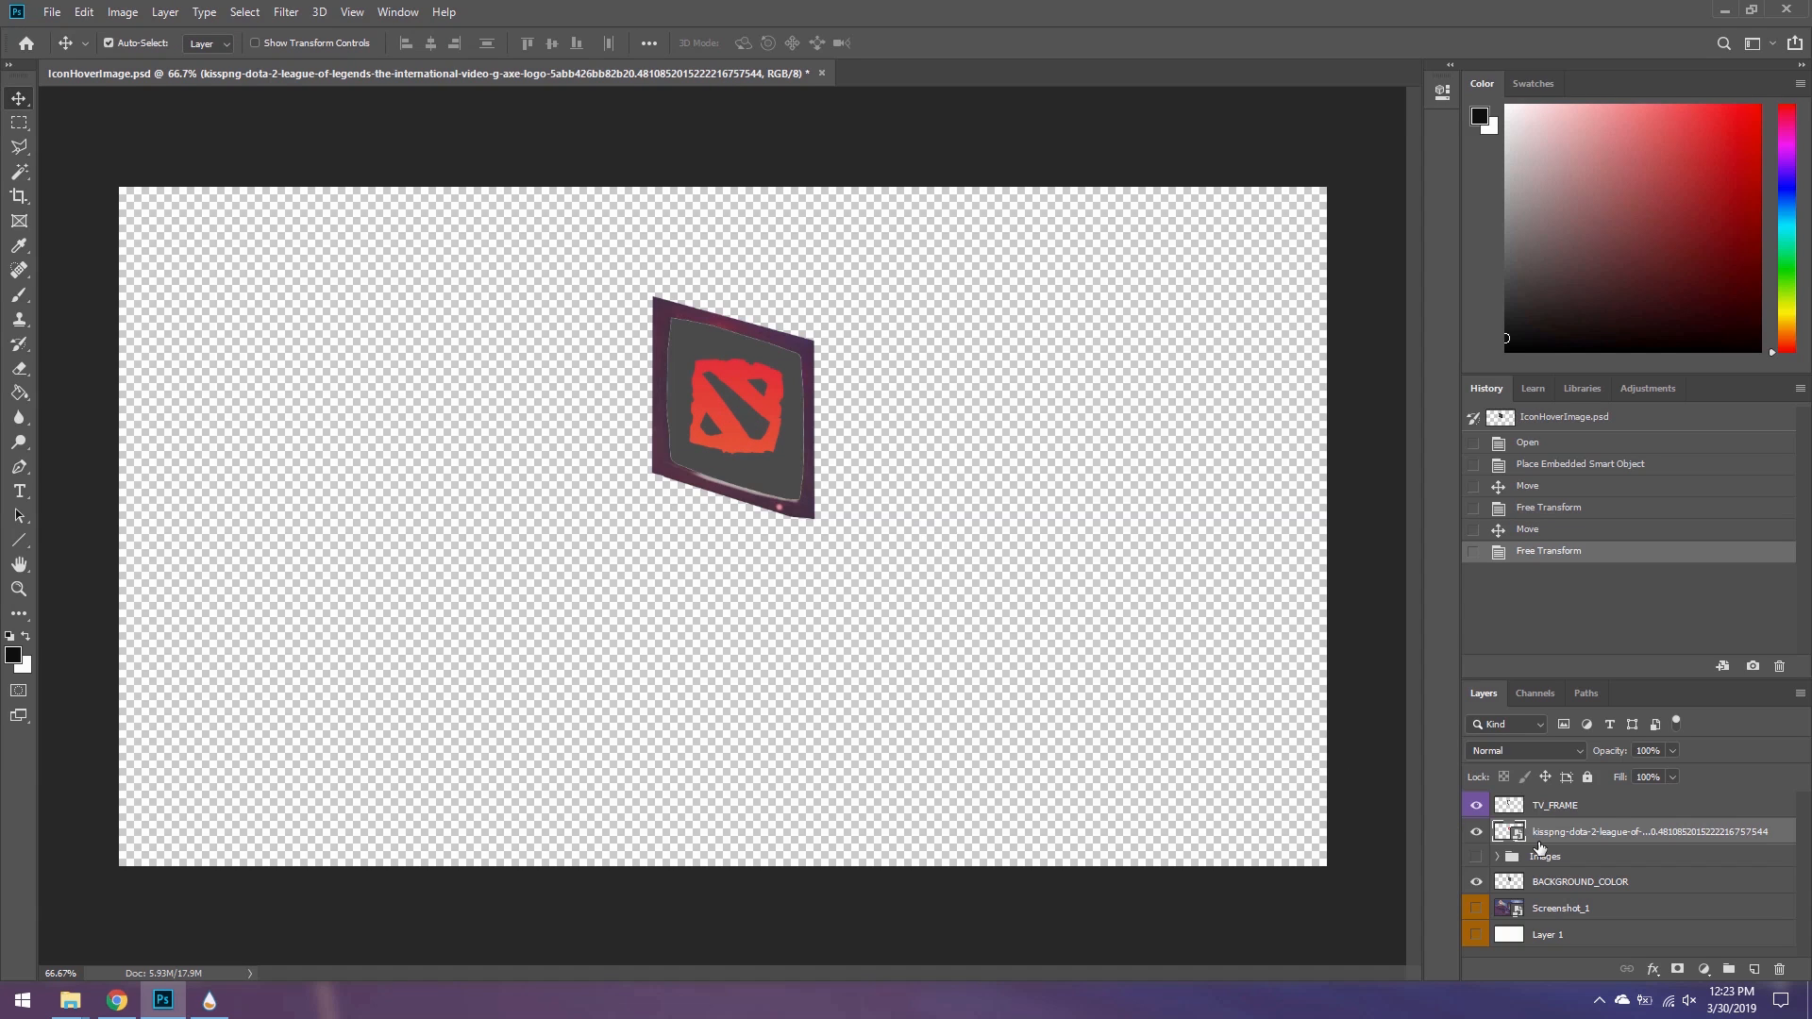
{"action": "key", "text": "ctrl+t"}
{"action": "left_click", "coordinate": [648, 42]}
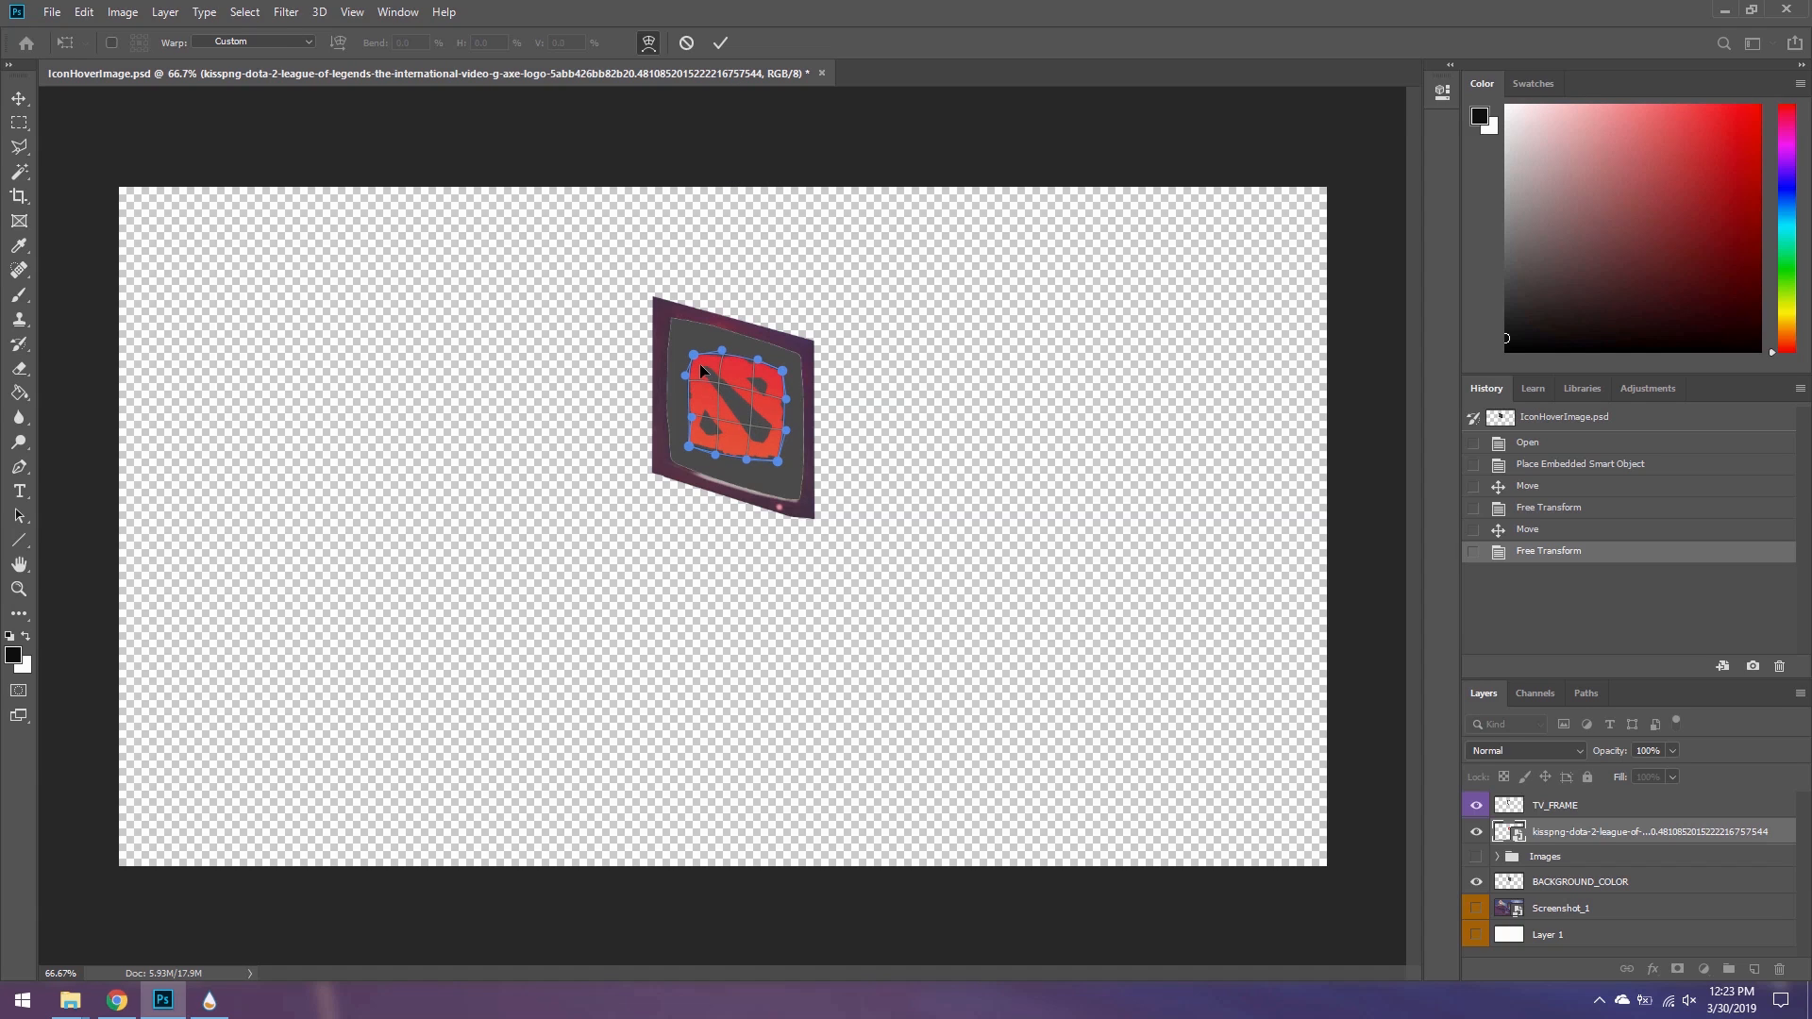
{"action": "left_click", "coordinate": [722, 43]}
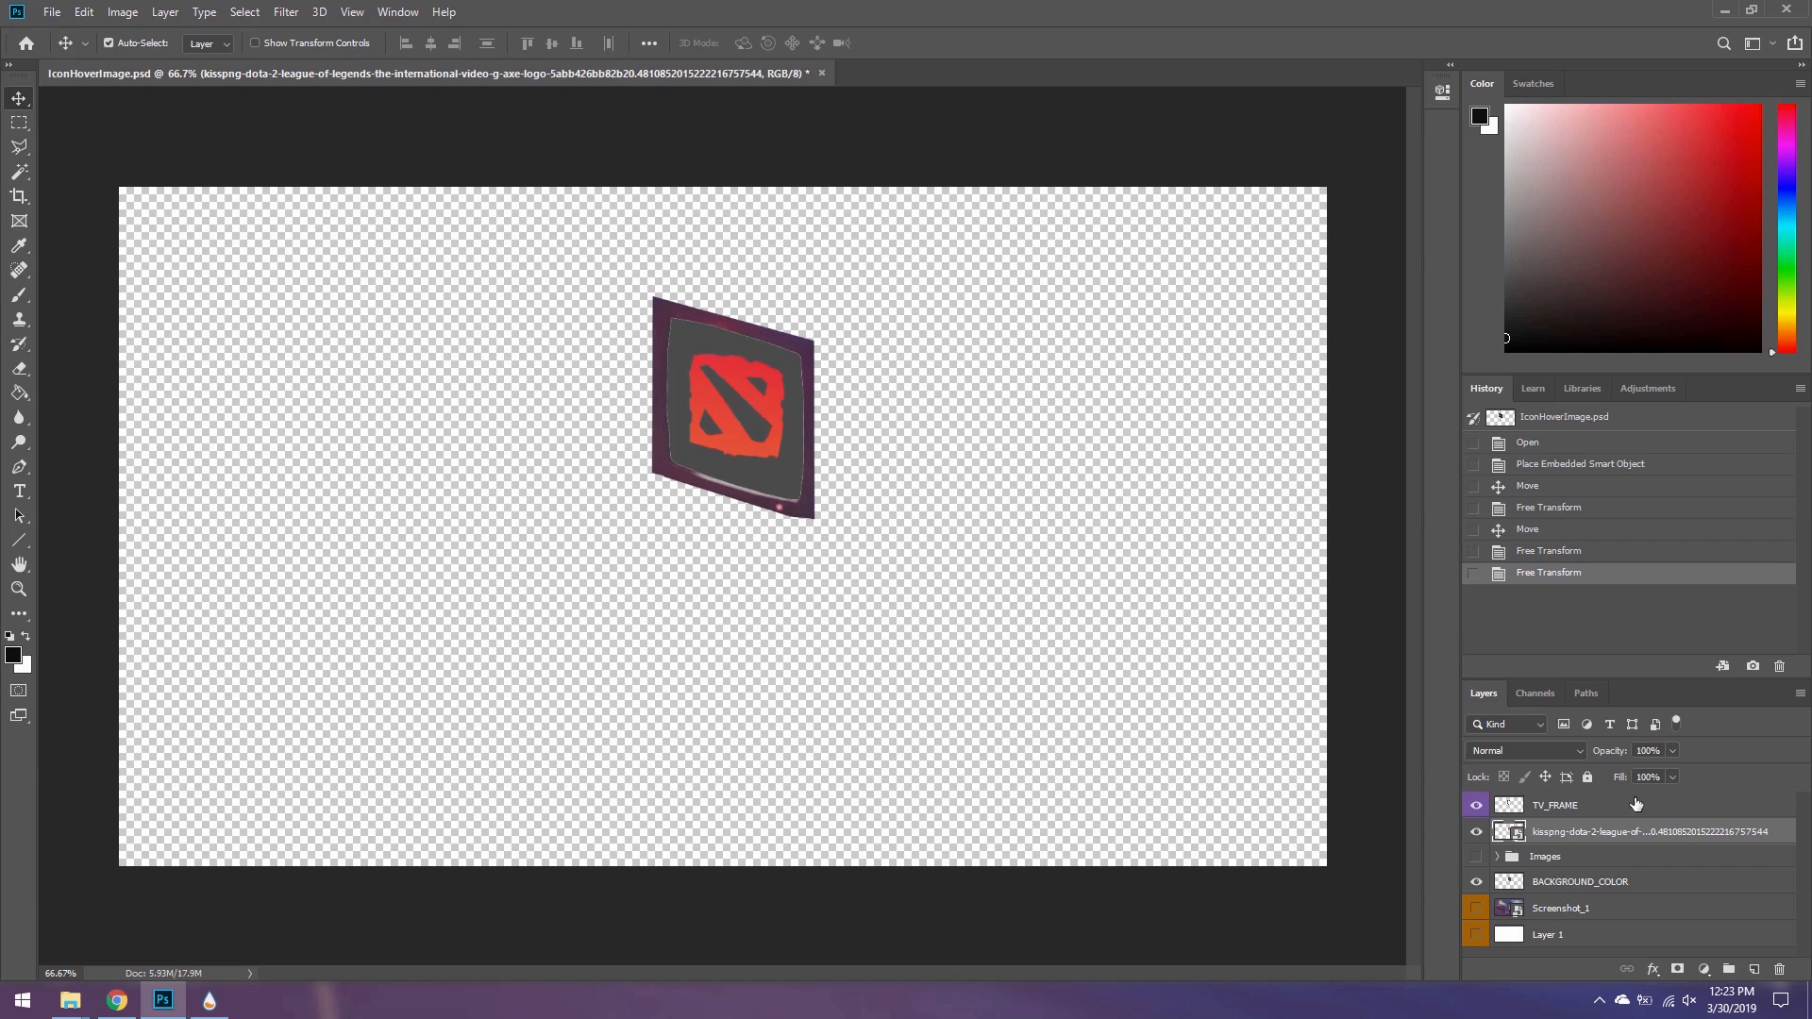
- Set the Dota 2 logo layer's opacity to 80% and rotate the logo to 10.24°
{"action": "type", "text": "80"}
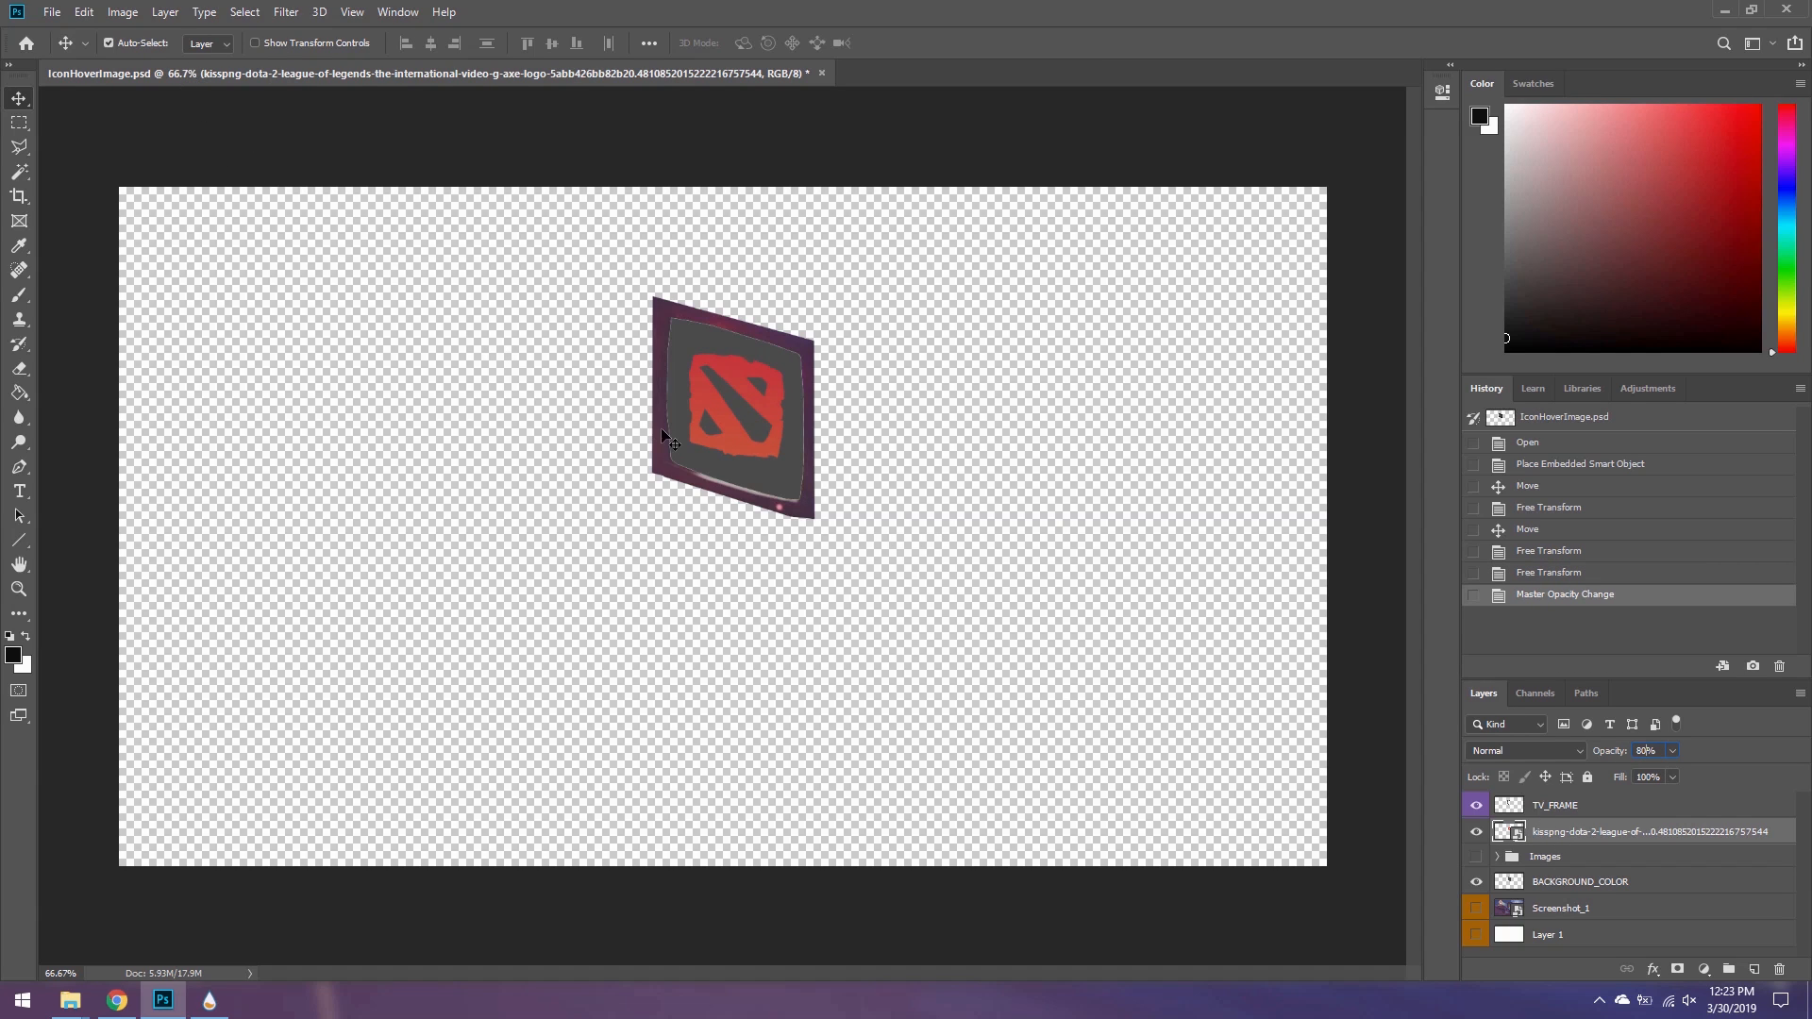
{"action": "key", "text": "ctrl+t"}
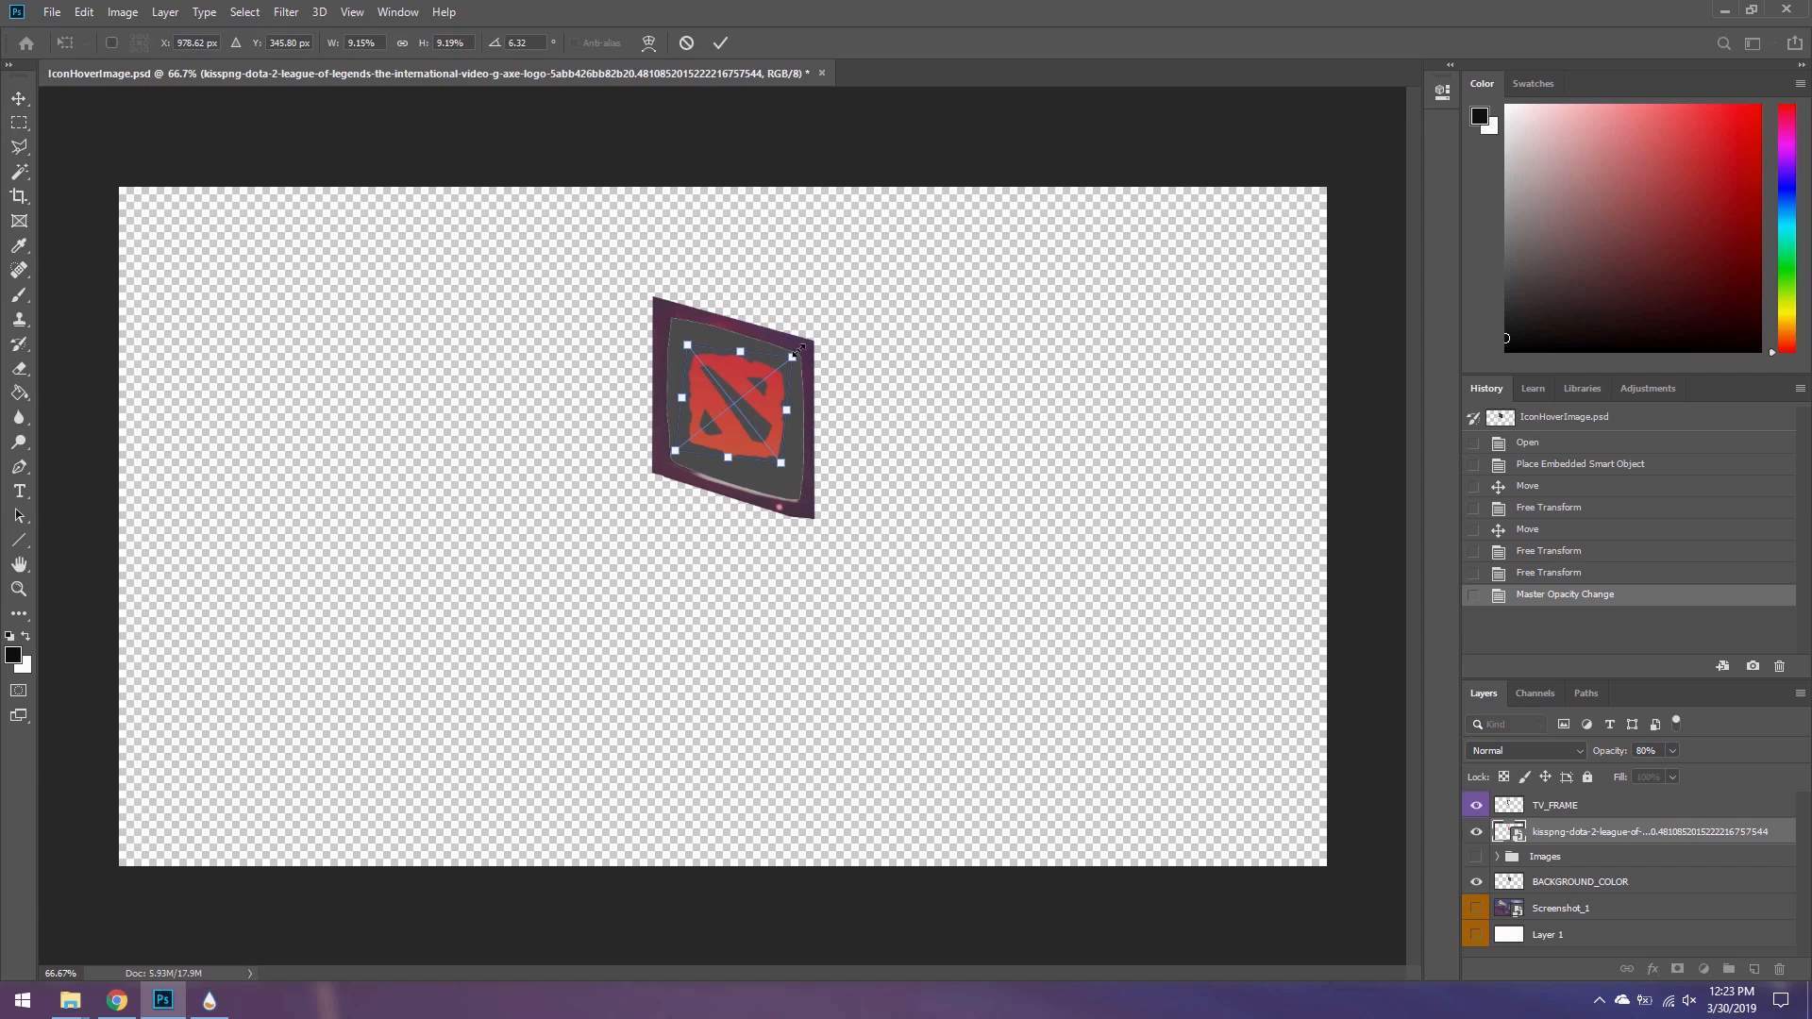
{"action": "left_click_drag", "start_coordinate": [806, 346], "coordinate": [809, 352]}
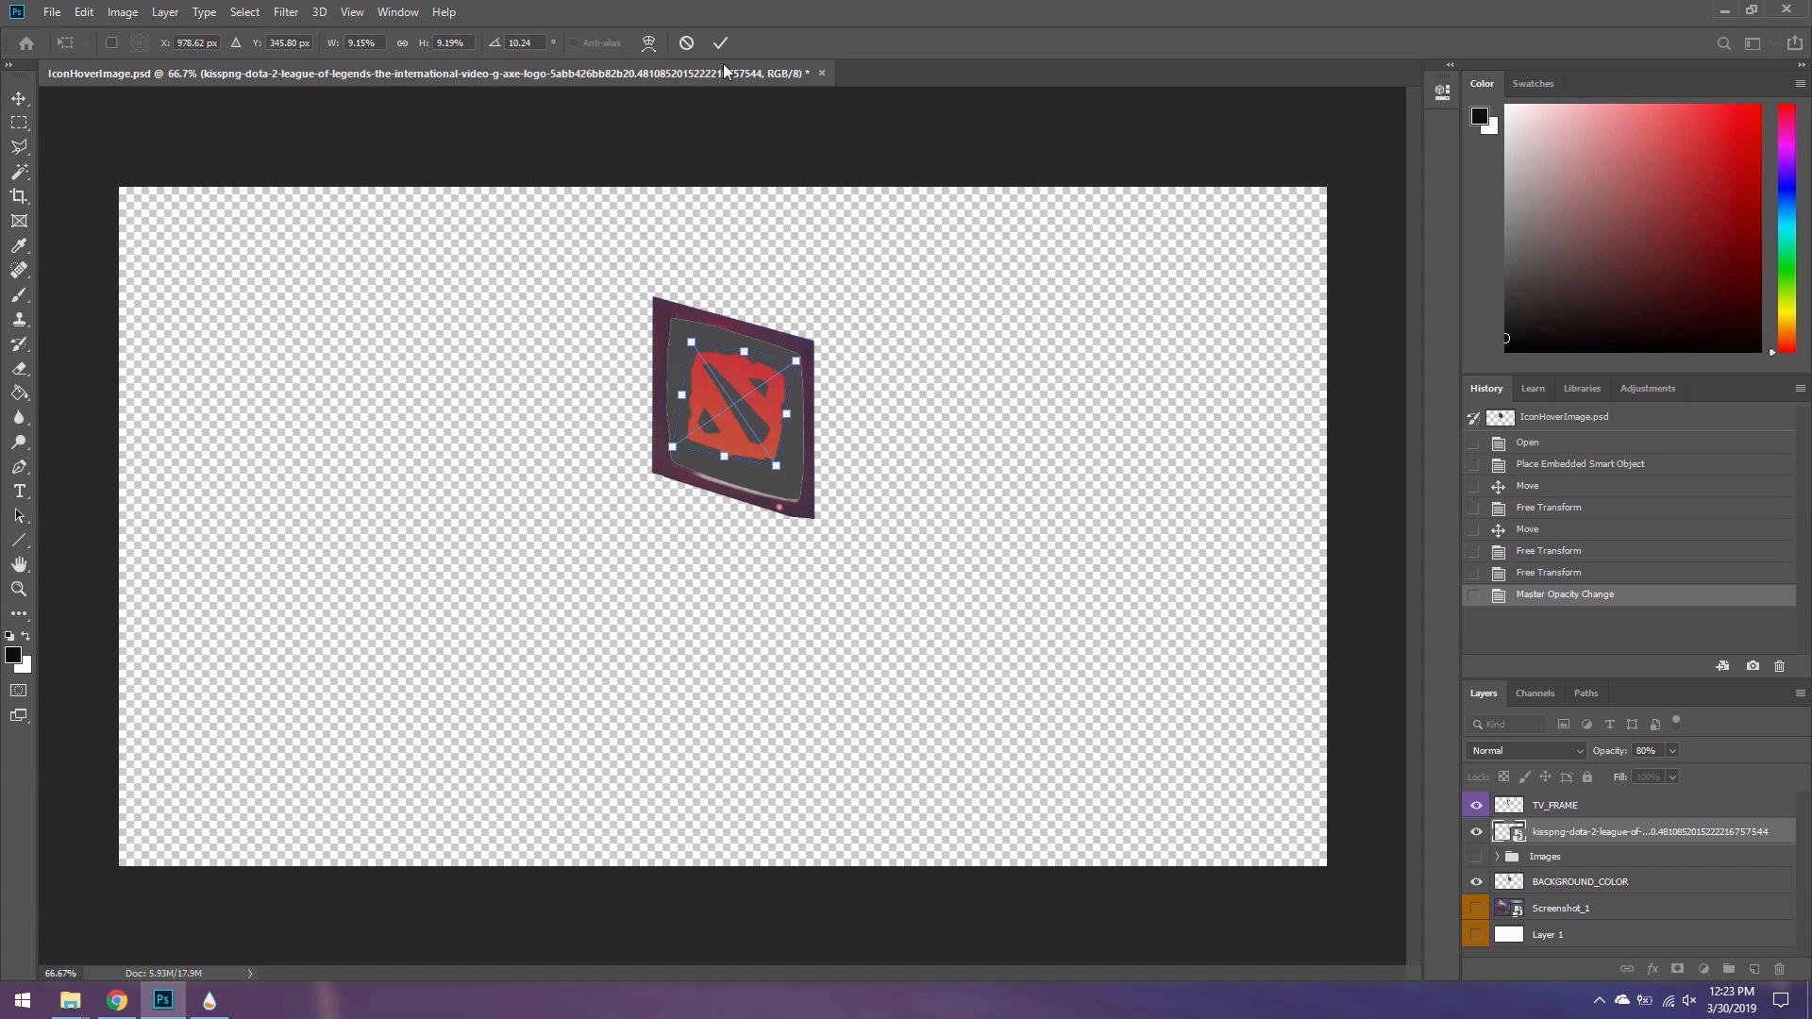
{"action": "left_click", "coordinate": [720, 42]}
- Start a Save for Web export of the hover image as a transparent PNG-24 at 1920 × 1080 px
{"action": "left_click", "coordinate": [52, 11]}
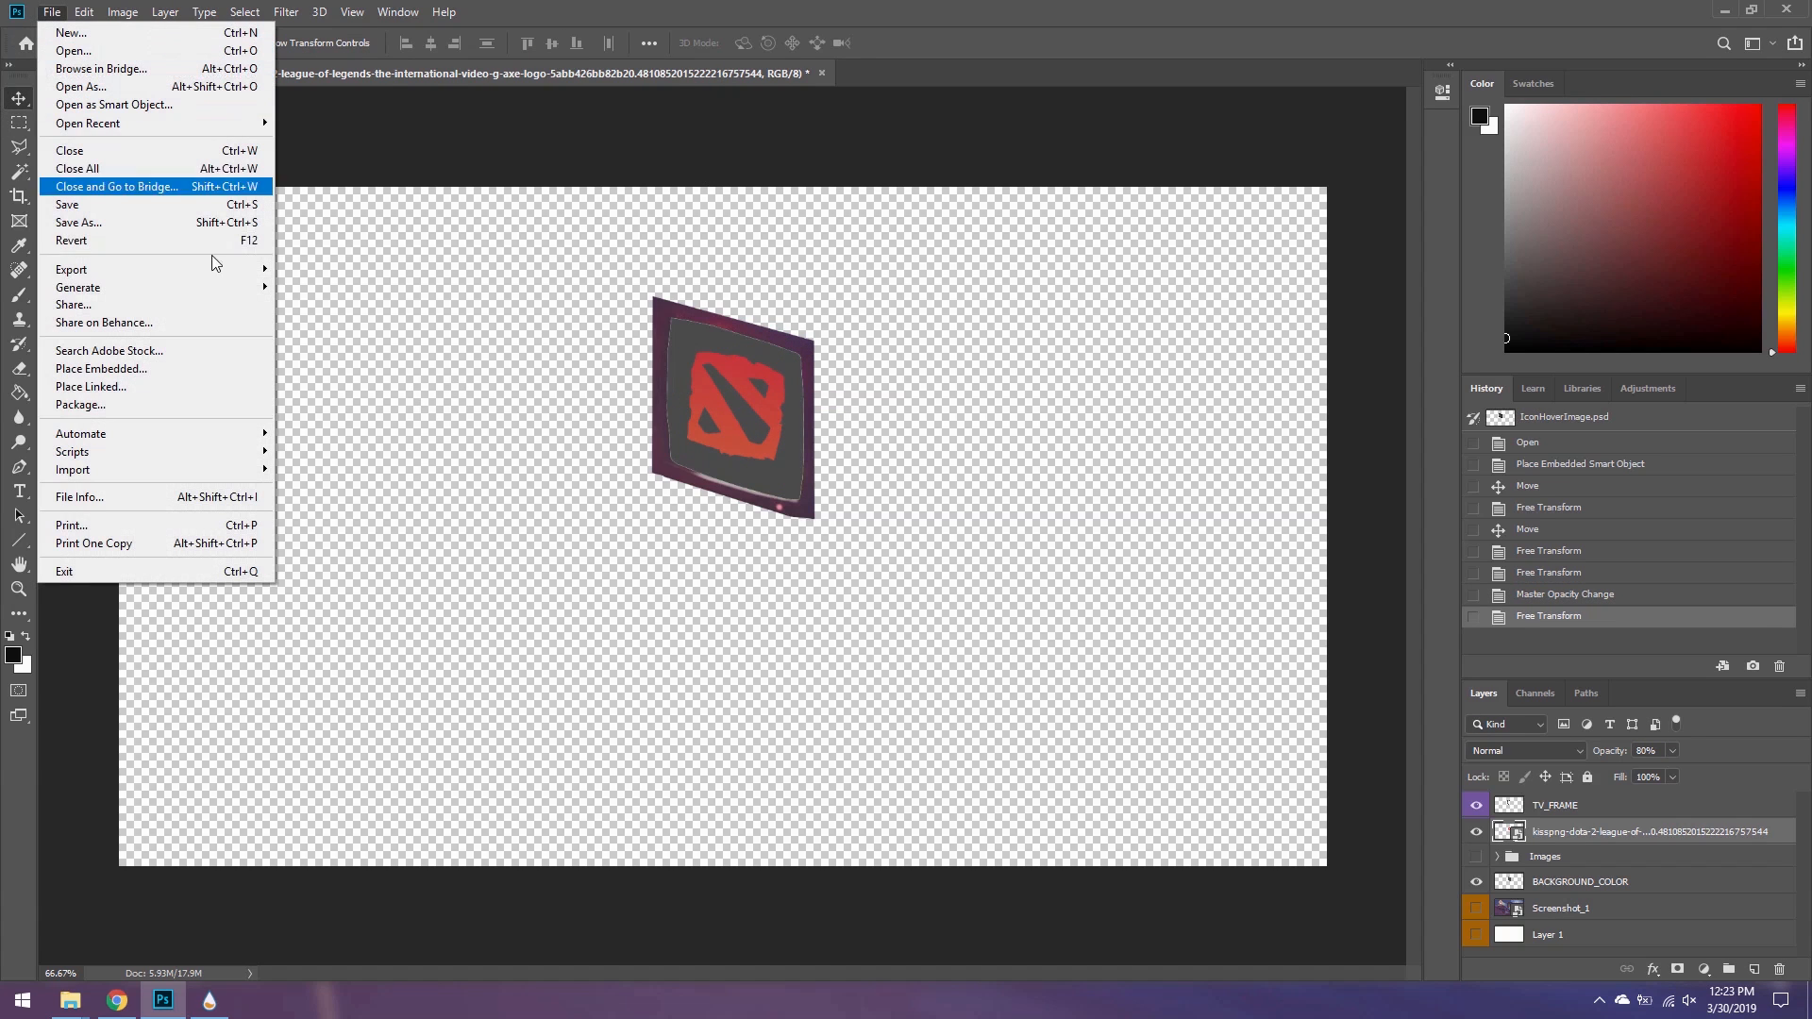
{"action": "mouse_move", "coordinate": [123, 271]}
{"action": "left_click", "coordinate": [363, 344]}
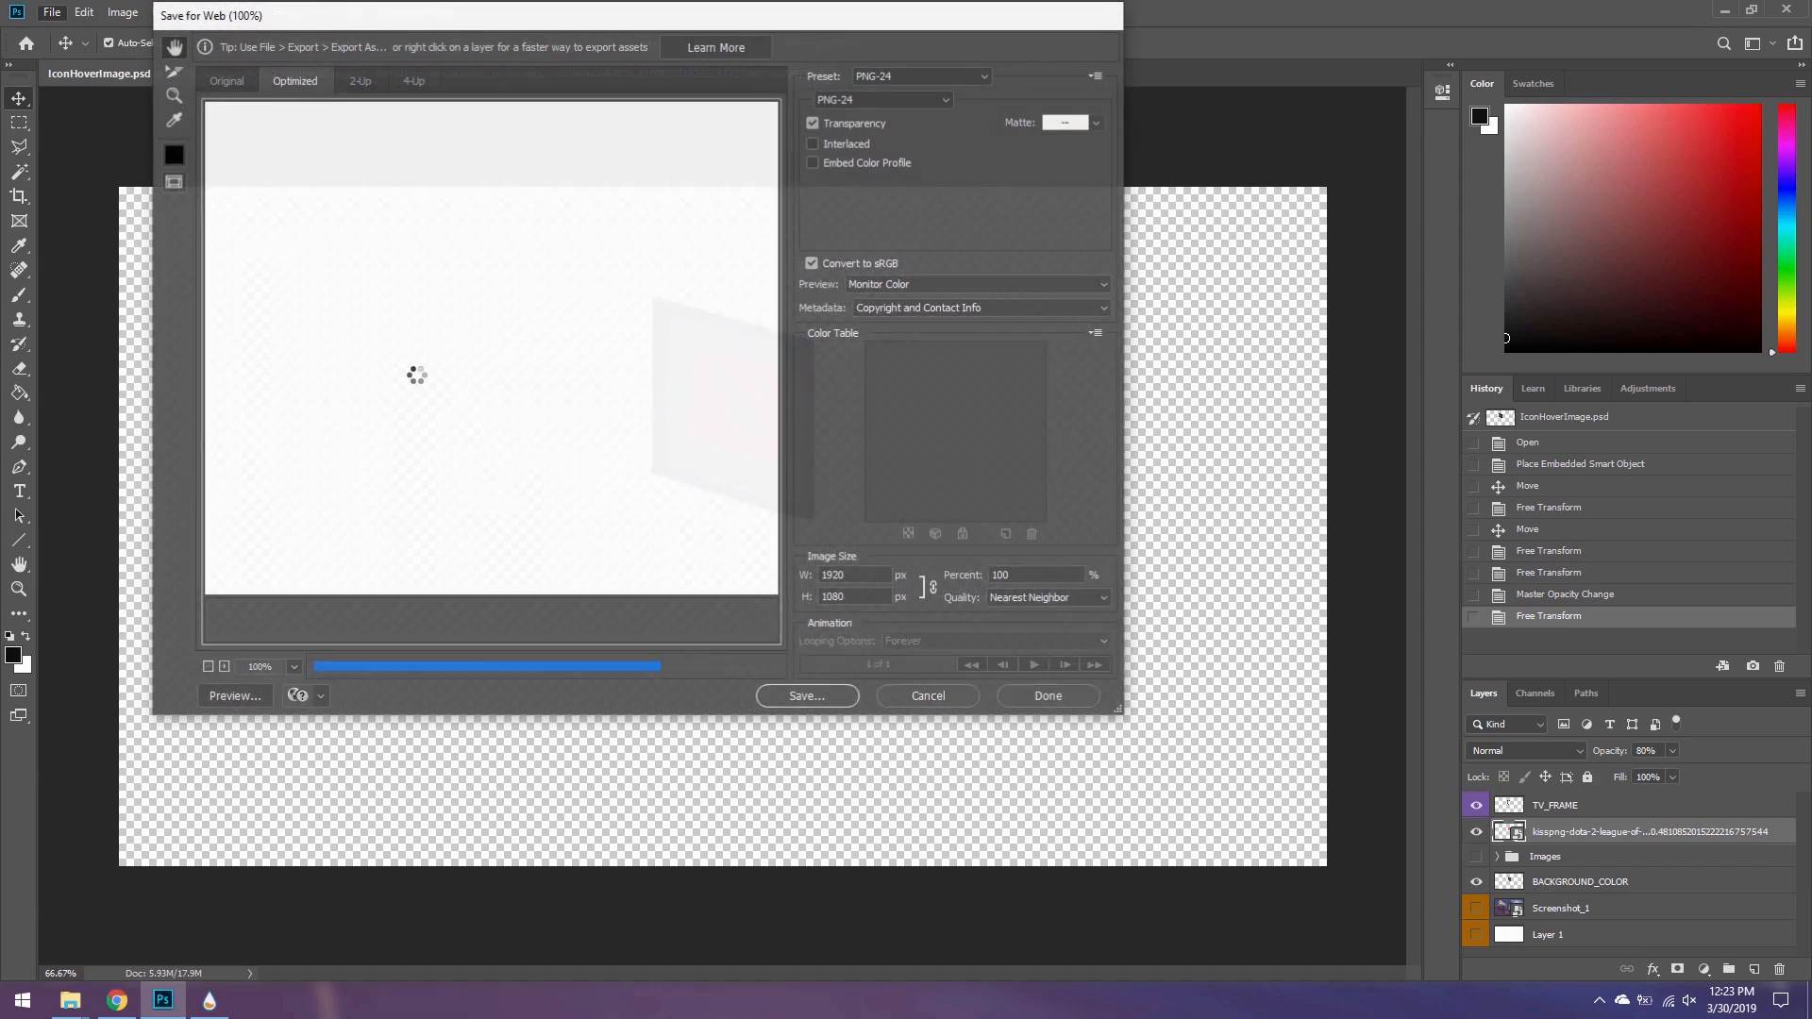
{"action": "left_click", "coordinate": [807, 696]}
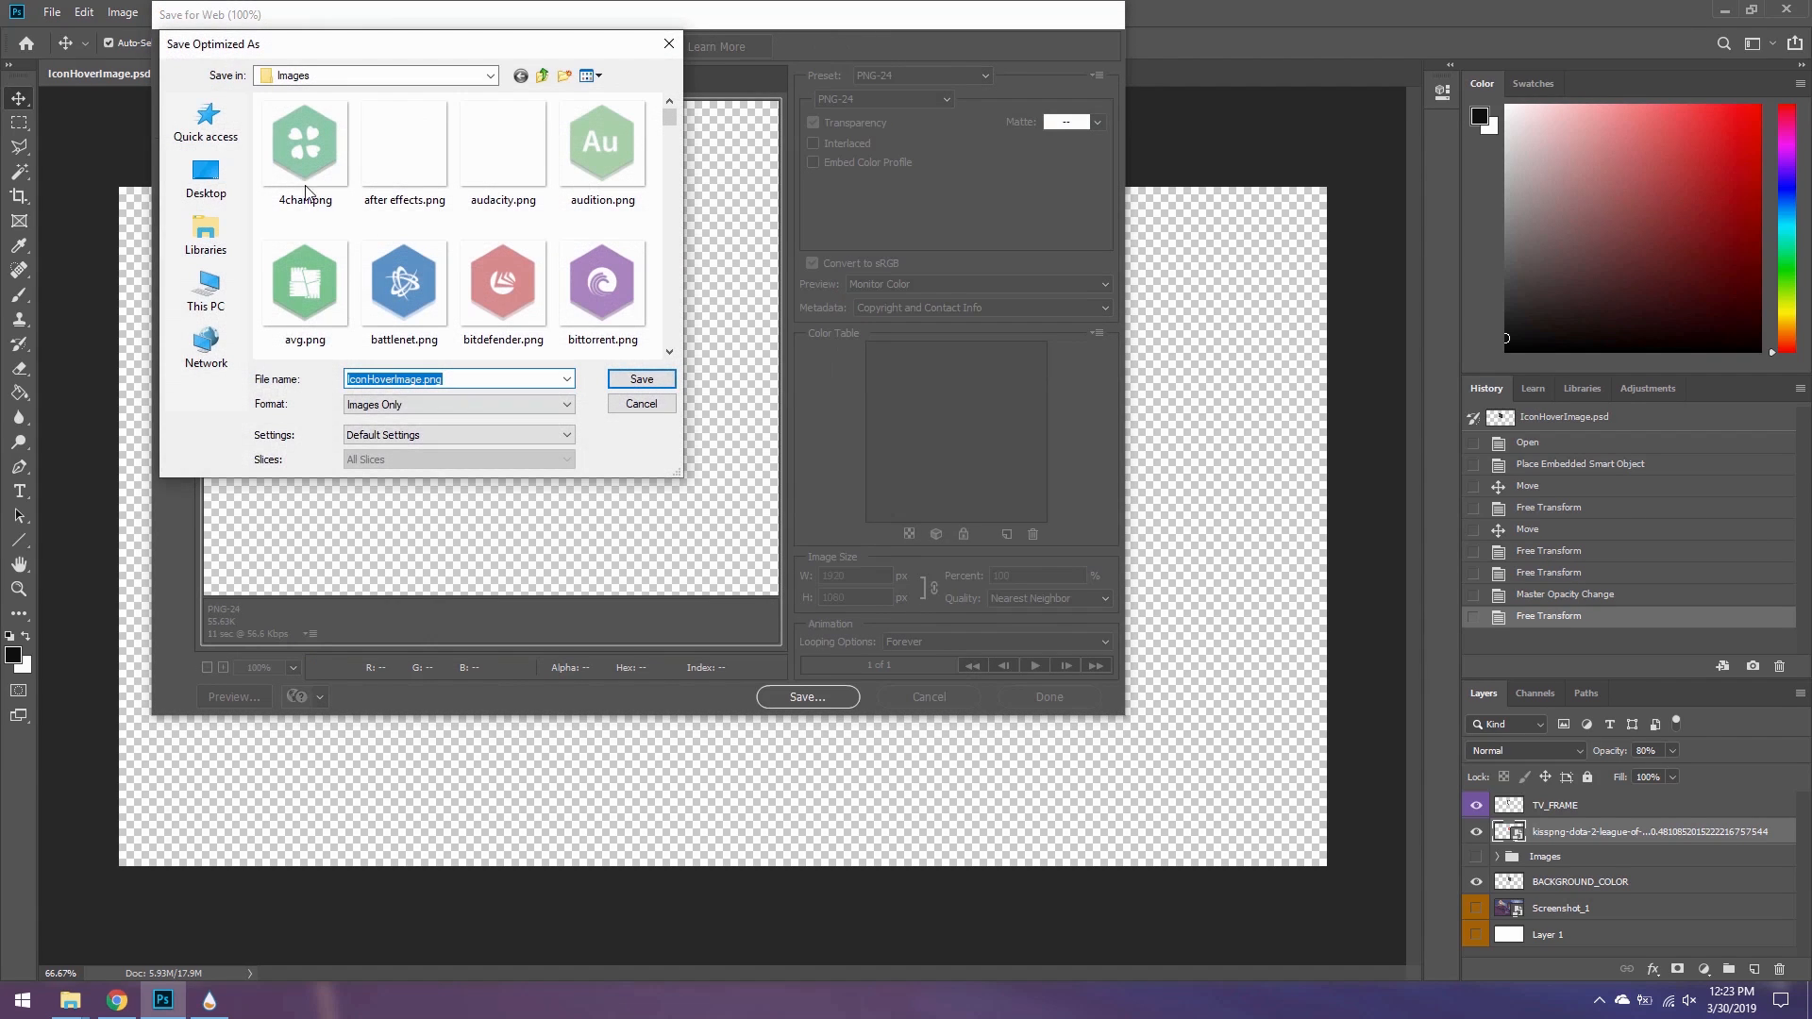
{"action": "left_click", "coordinate": [206, 179]}
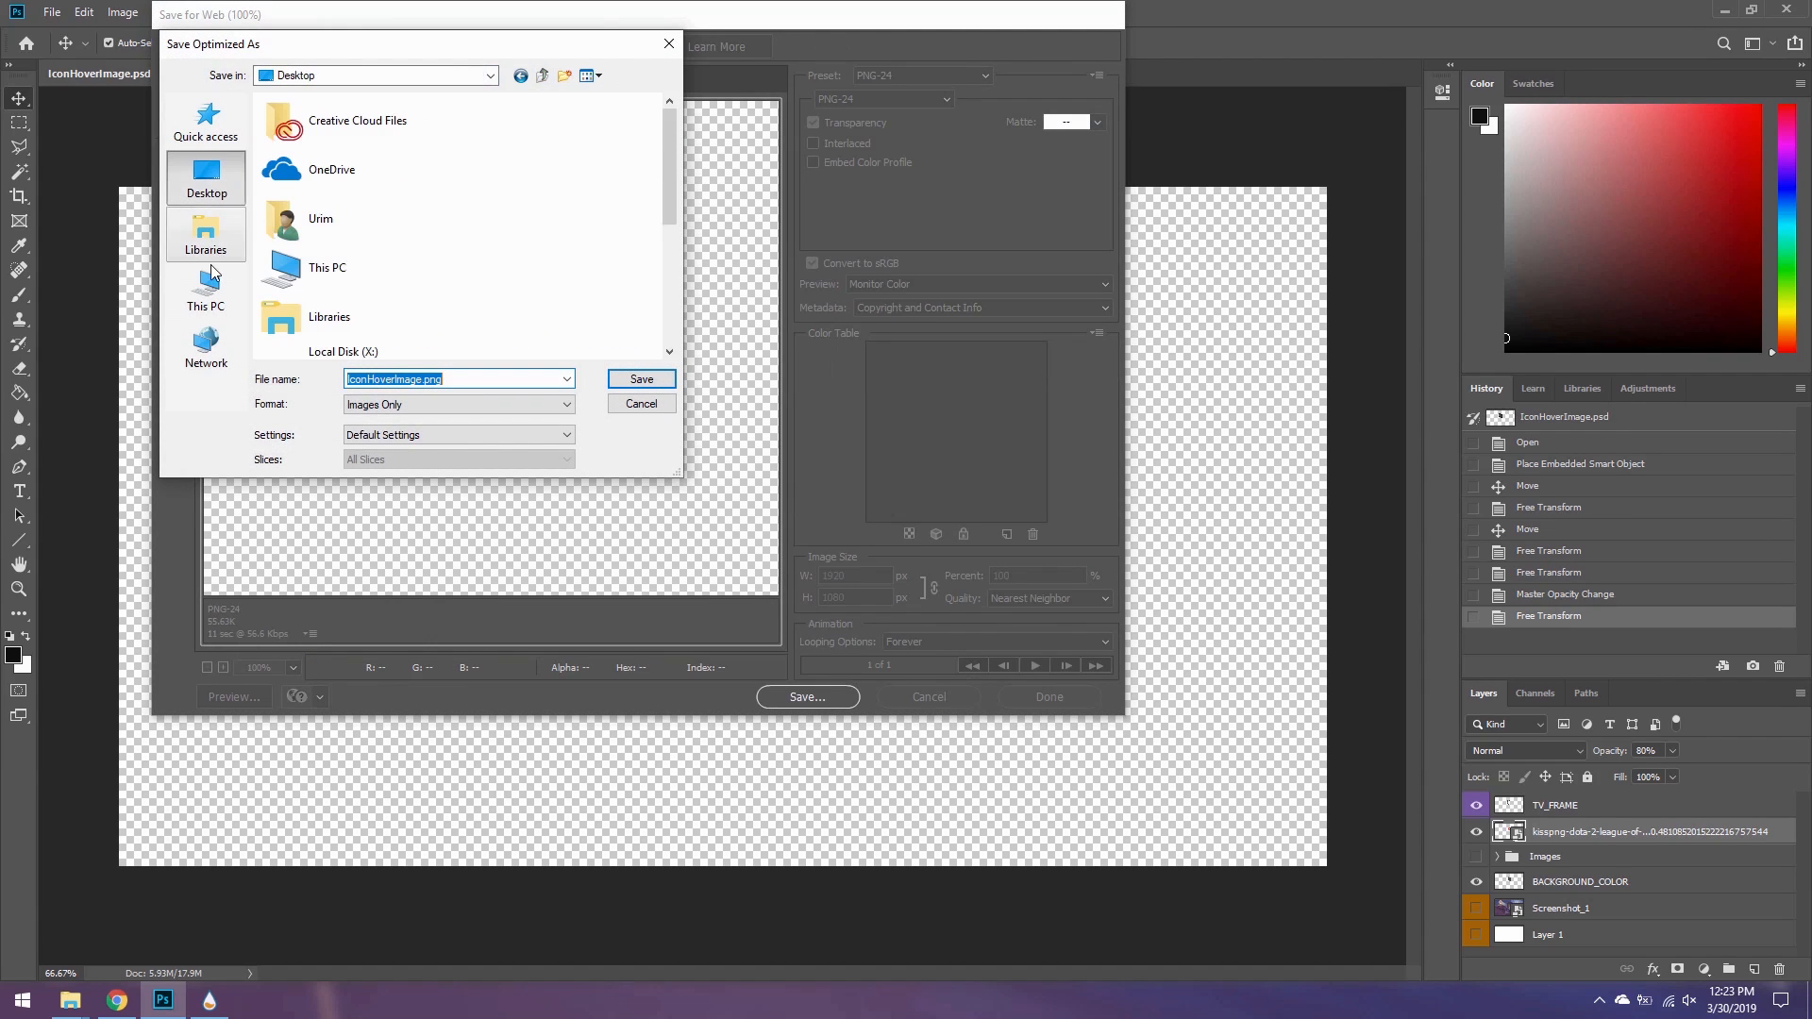
{"action": "left_click", "coordinate": [205, 291]}
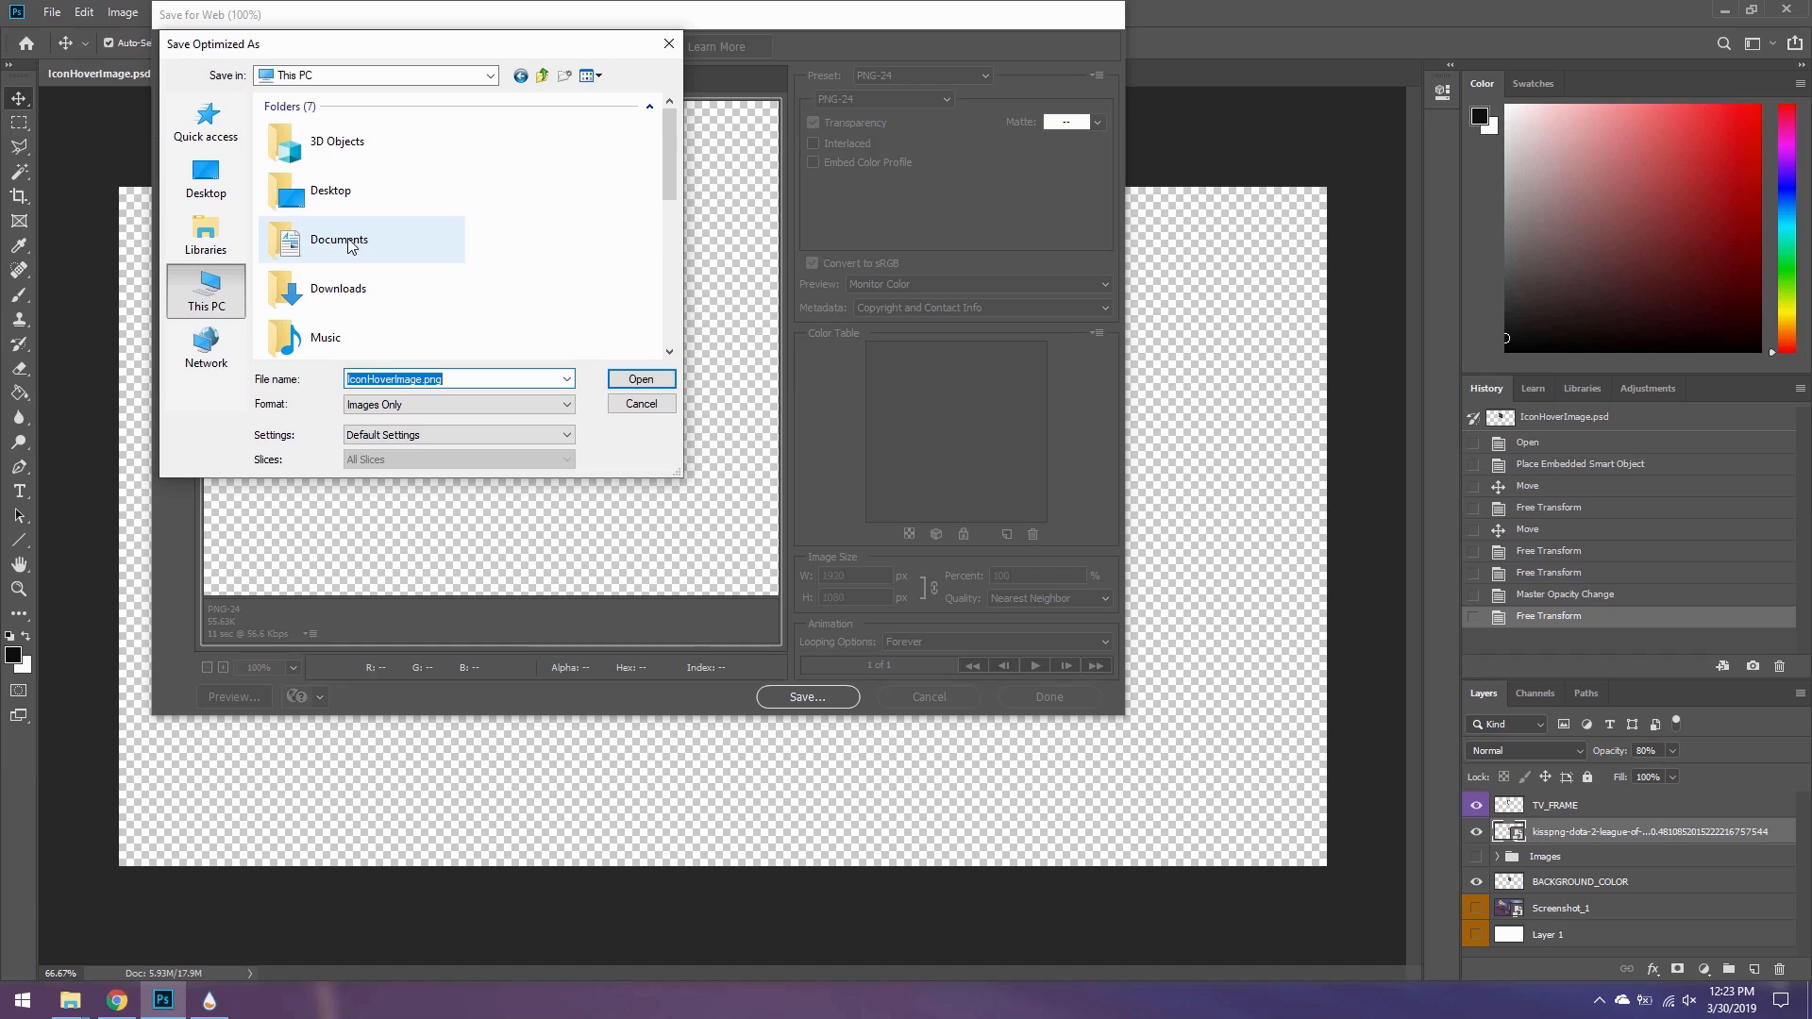
{"action": "double_click", "coordinate": [348, 247]}
{"action": "double_click", "coordinate": [304, 196]}
{"action": "double_click", "coordinate": [315, 127]}
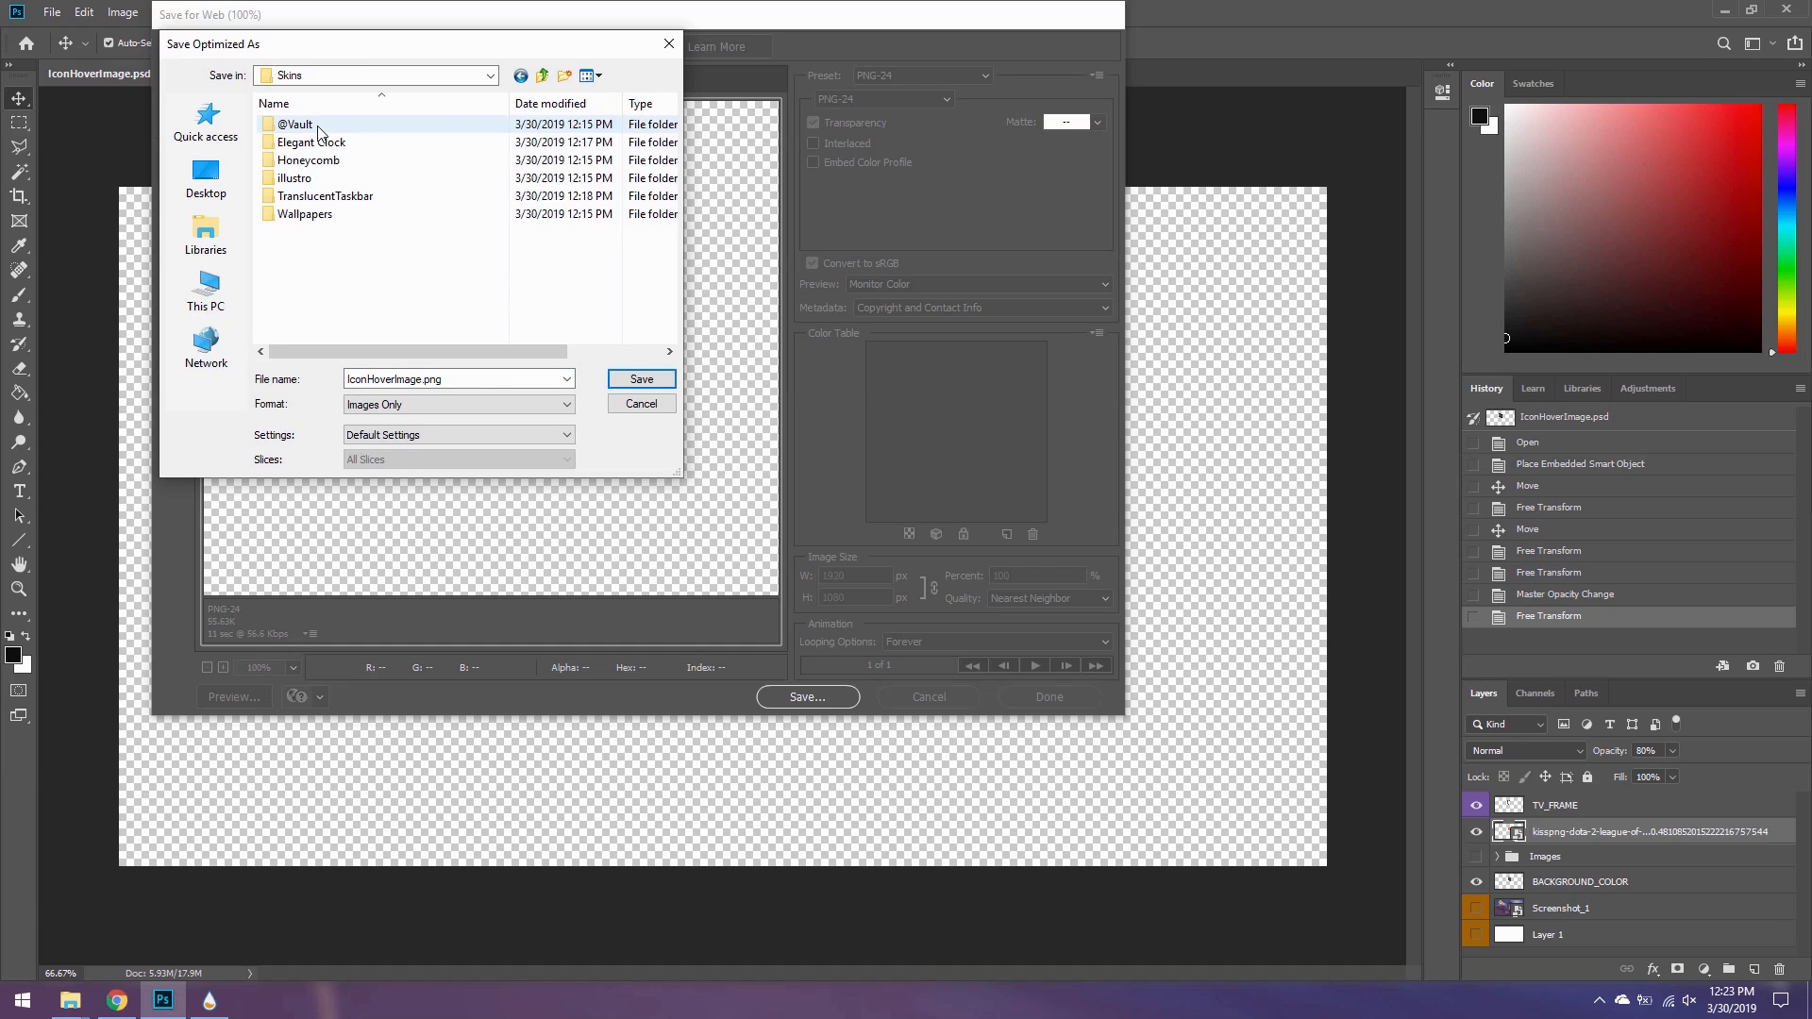
{"action": "left_click", "coordinate": [362, 202]}
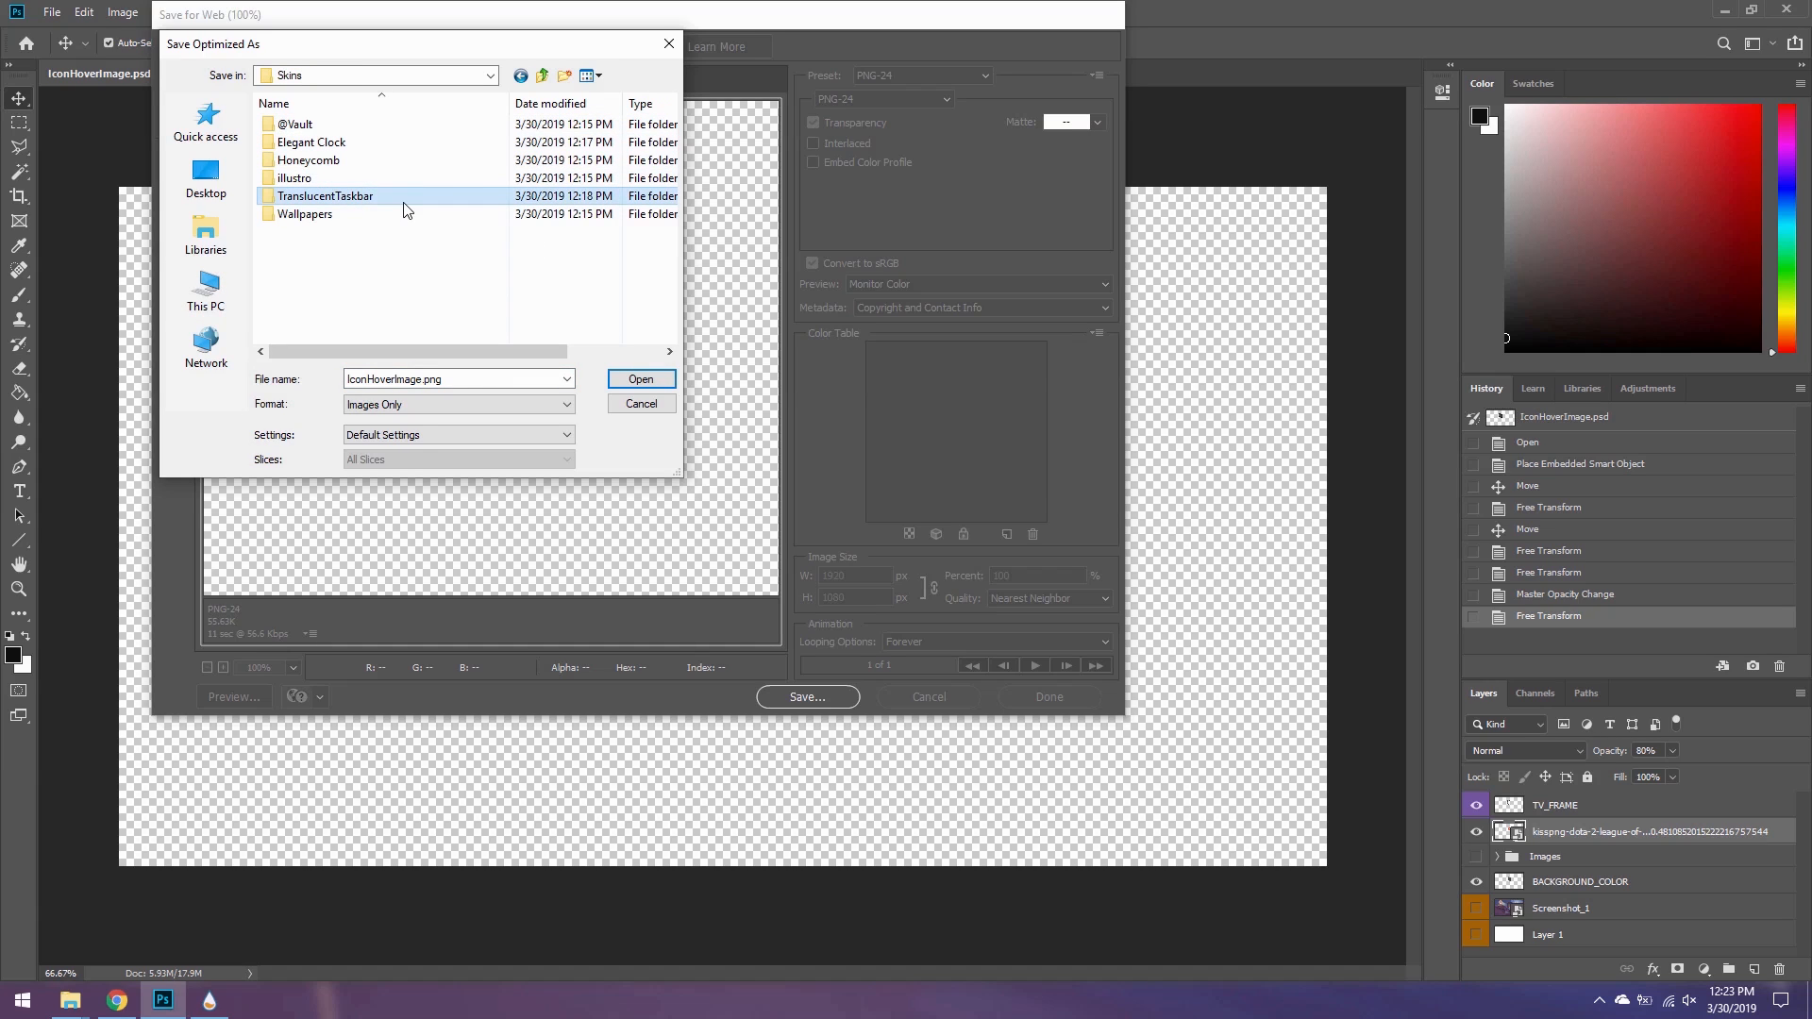
{"action": "key", "text": "Down"}
{"action": "key", "text": "Return"}
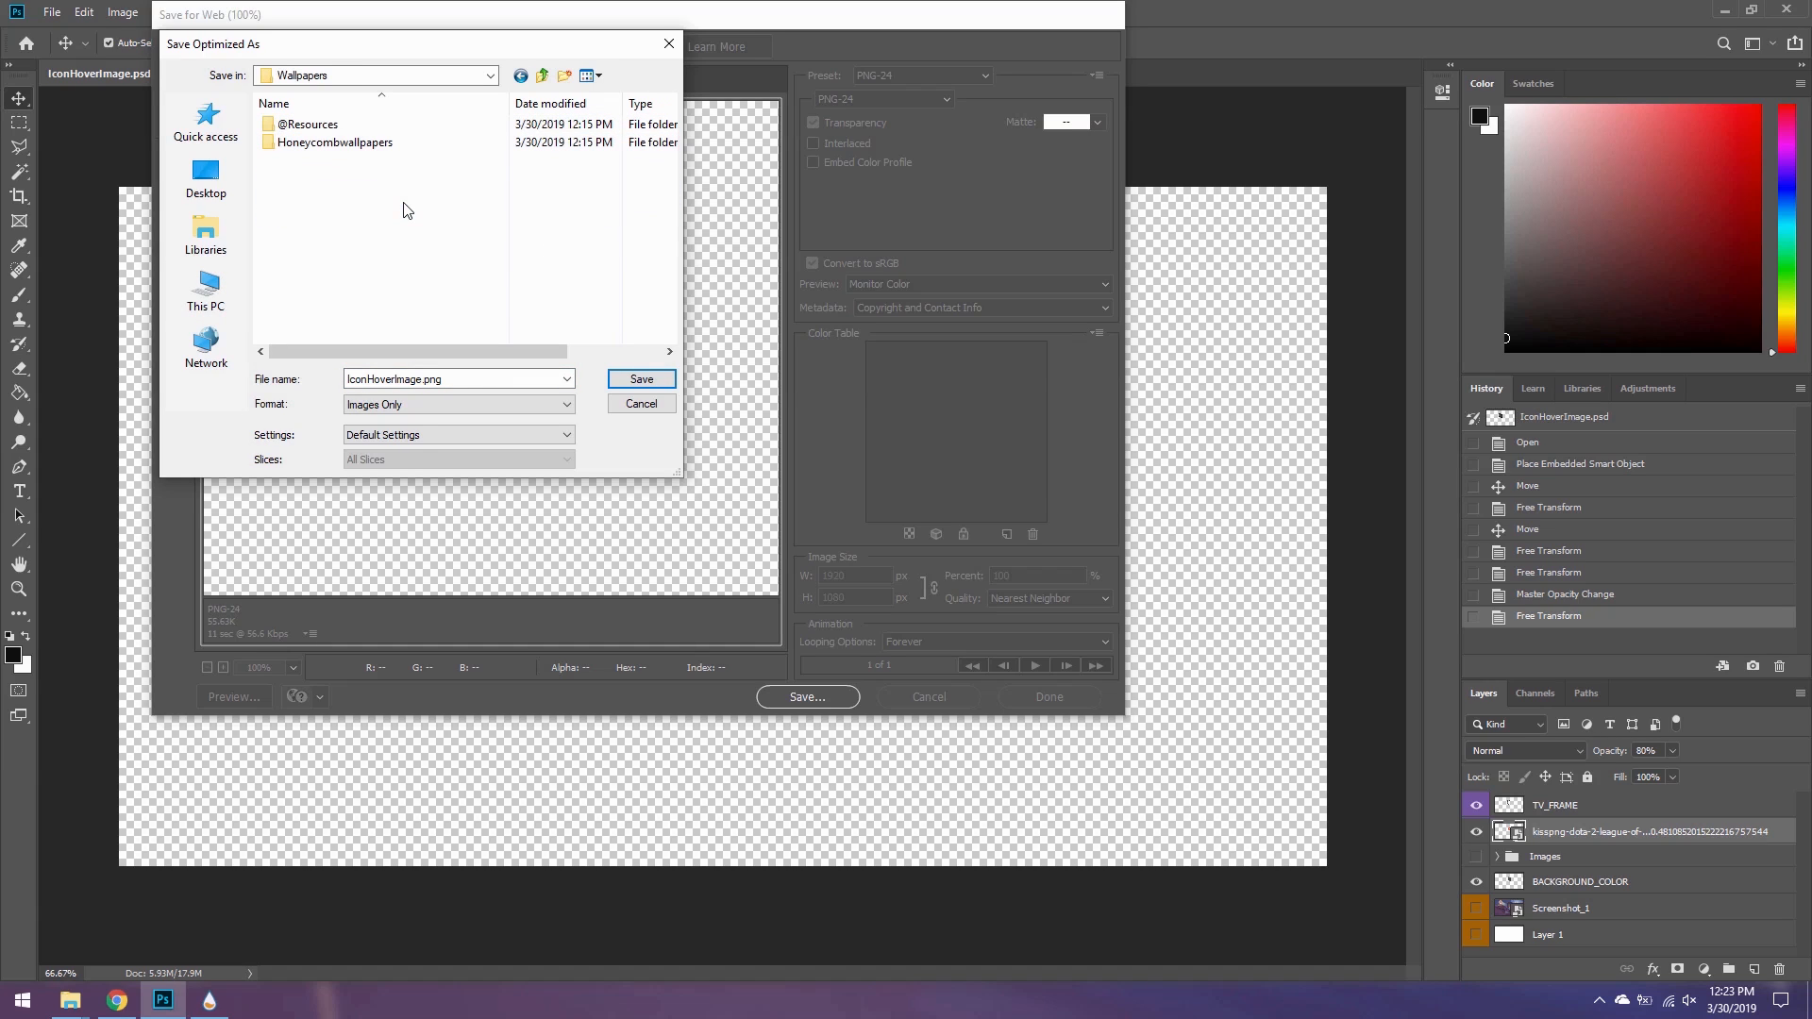
{"action": "double_click", "coordinate": [382, 128]}
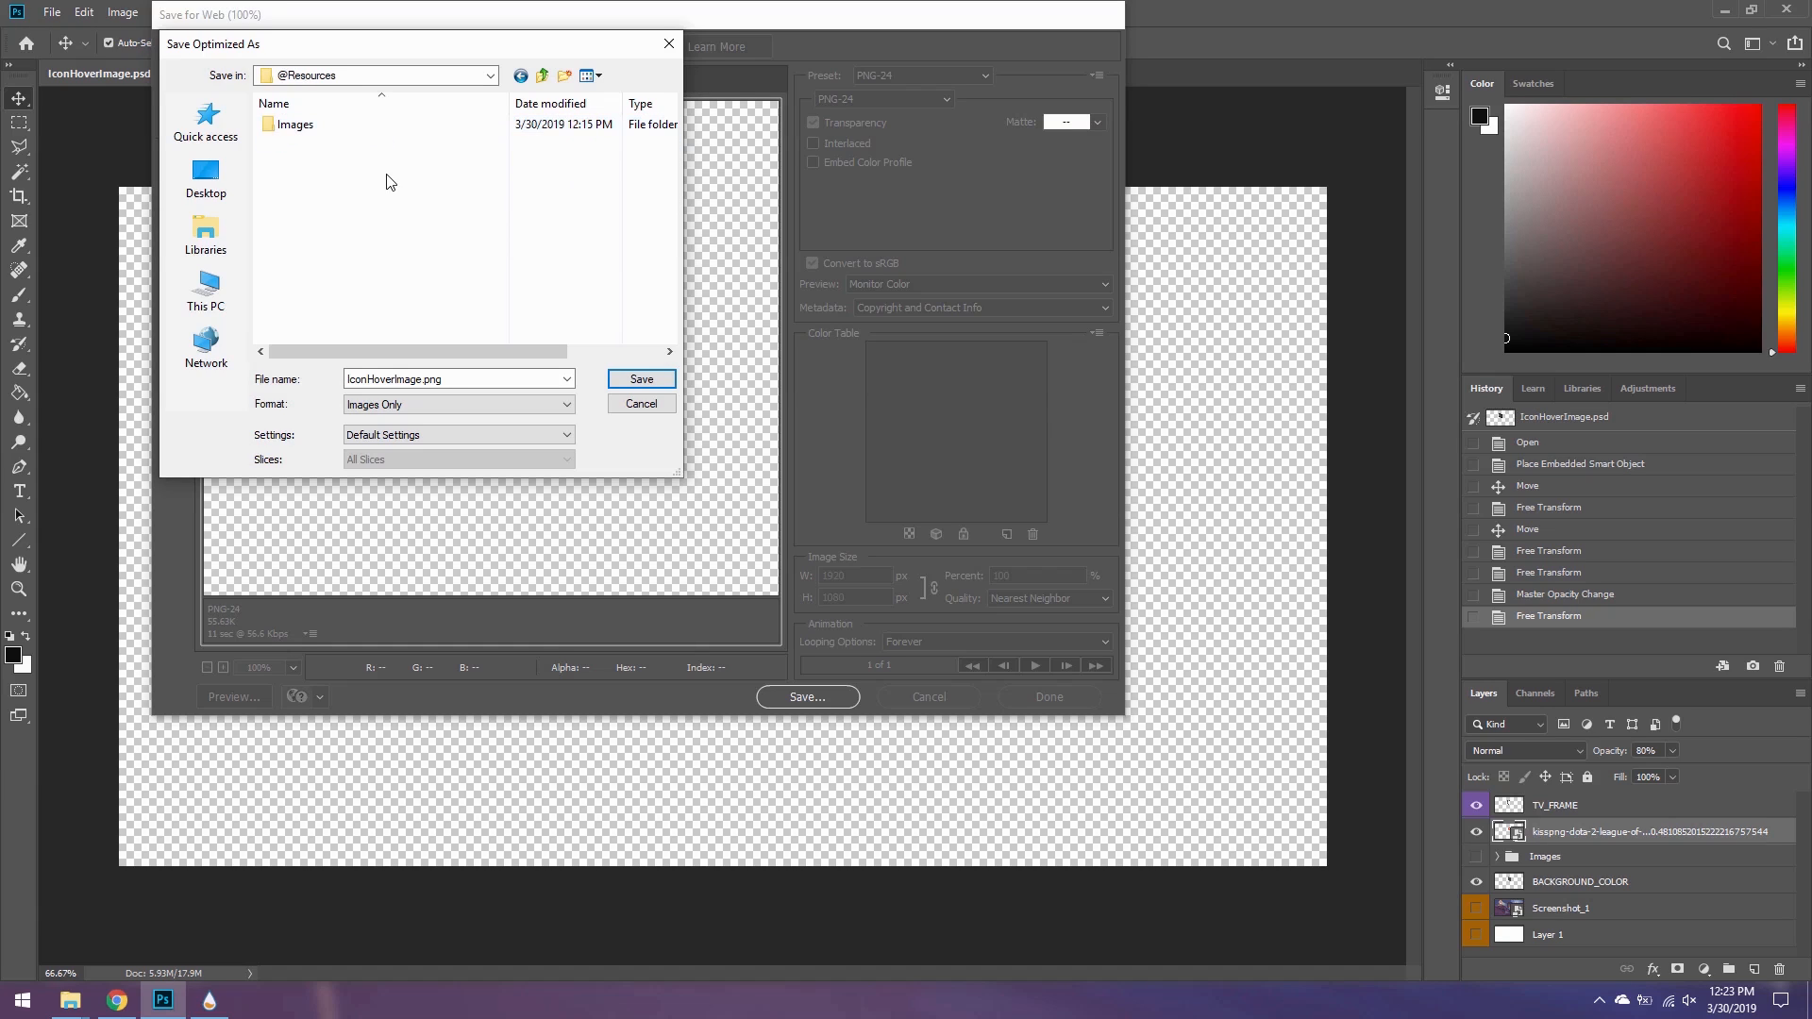
{"action": "left_click", "coordinate": [347, 129]}
{"action": "double_click", "coordinate": [347, 129]}
- Save the exported image as Dota2 and quit Photoshop without saving the changes to IconHoverImage.psd
{"action": "left_click", "coordinate": [469, 377]}
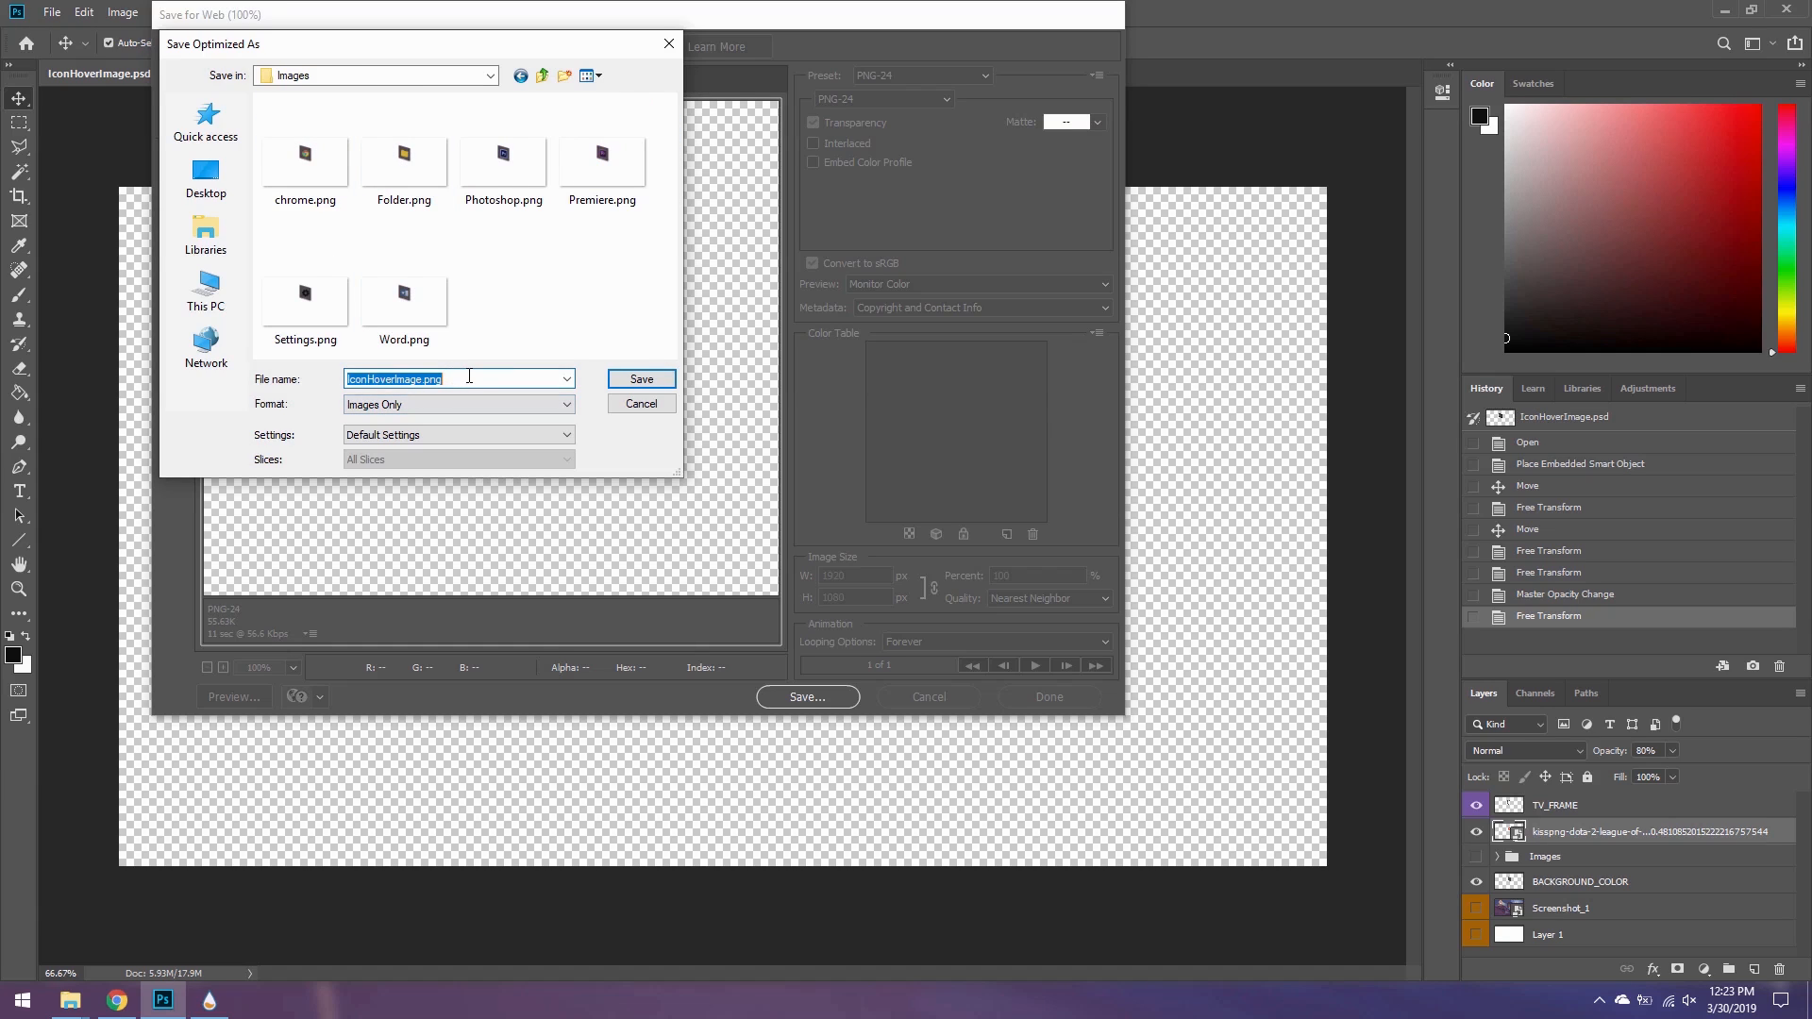
{"action": "type", "text": "Dota2"}
{"action": "key", "text": "Return"}
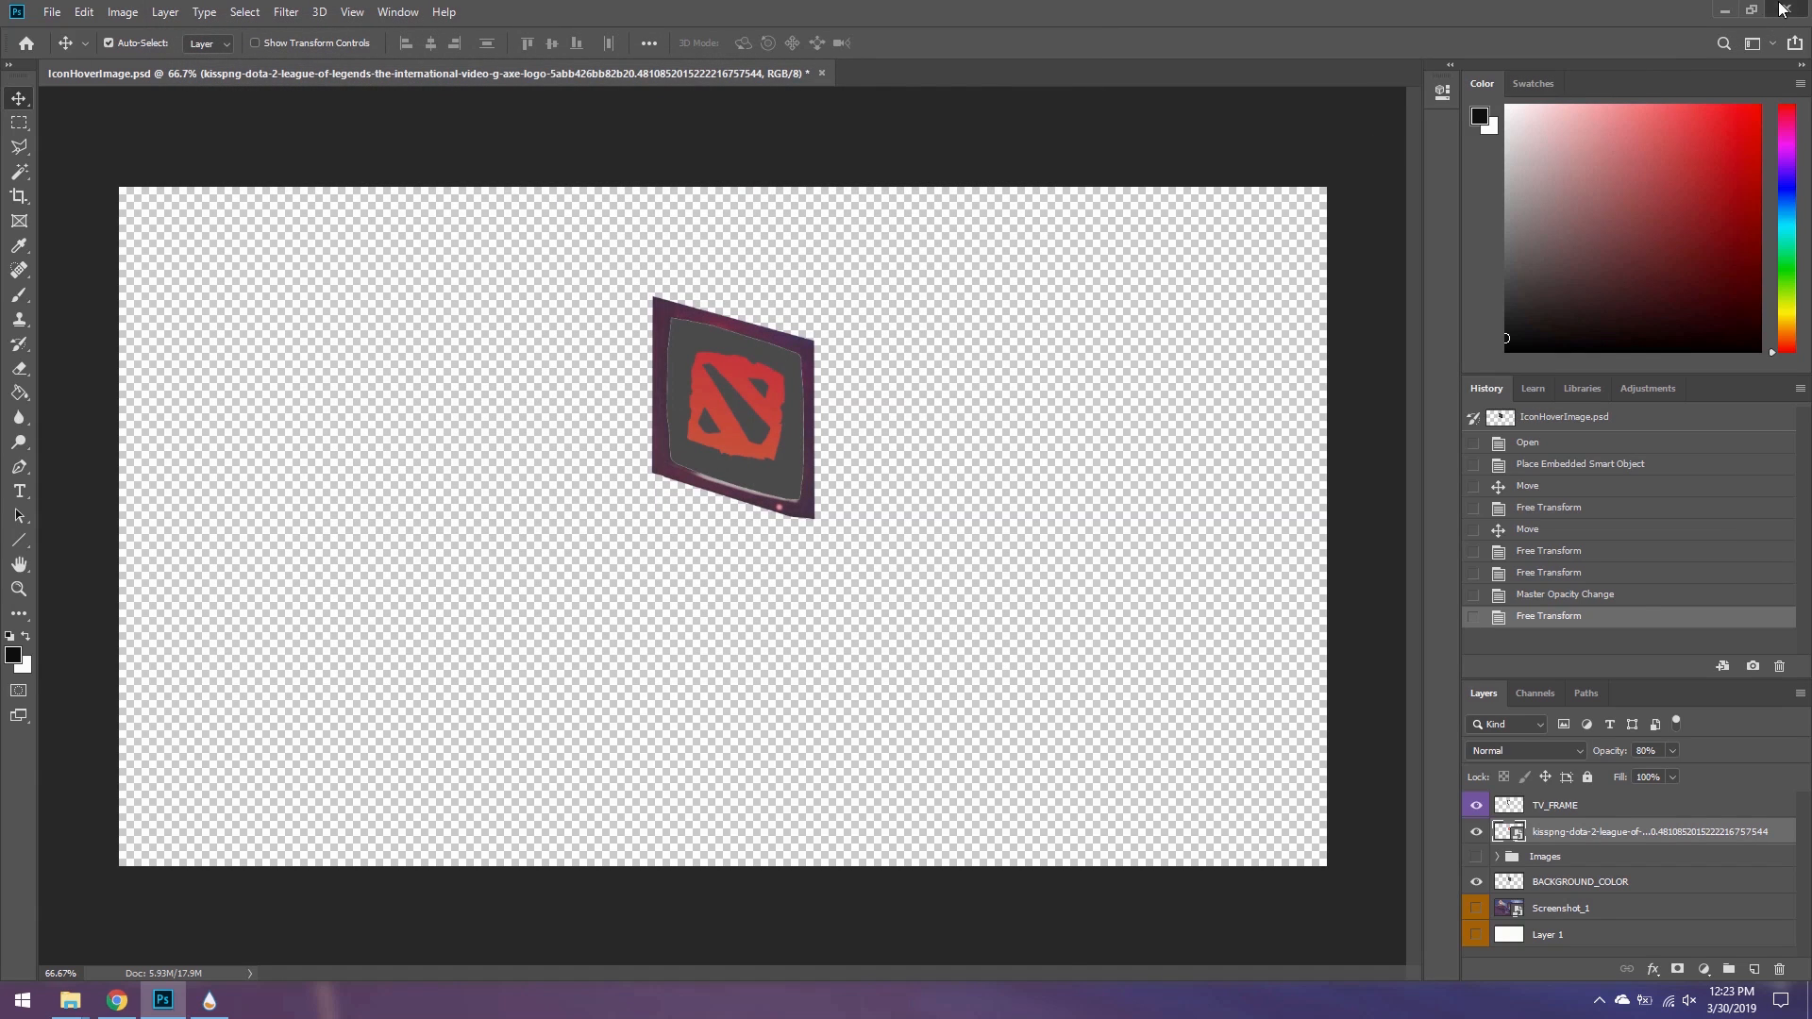
{"action": "left_click", "coordinate": [1783, 8]}
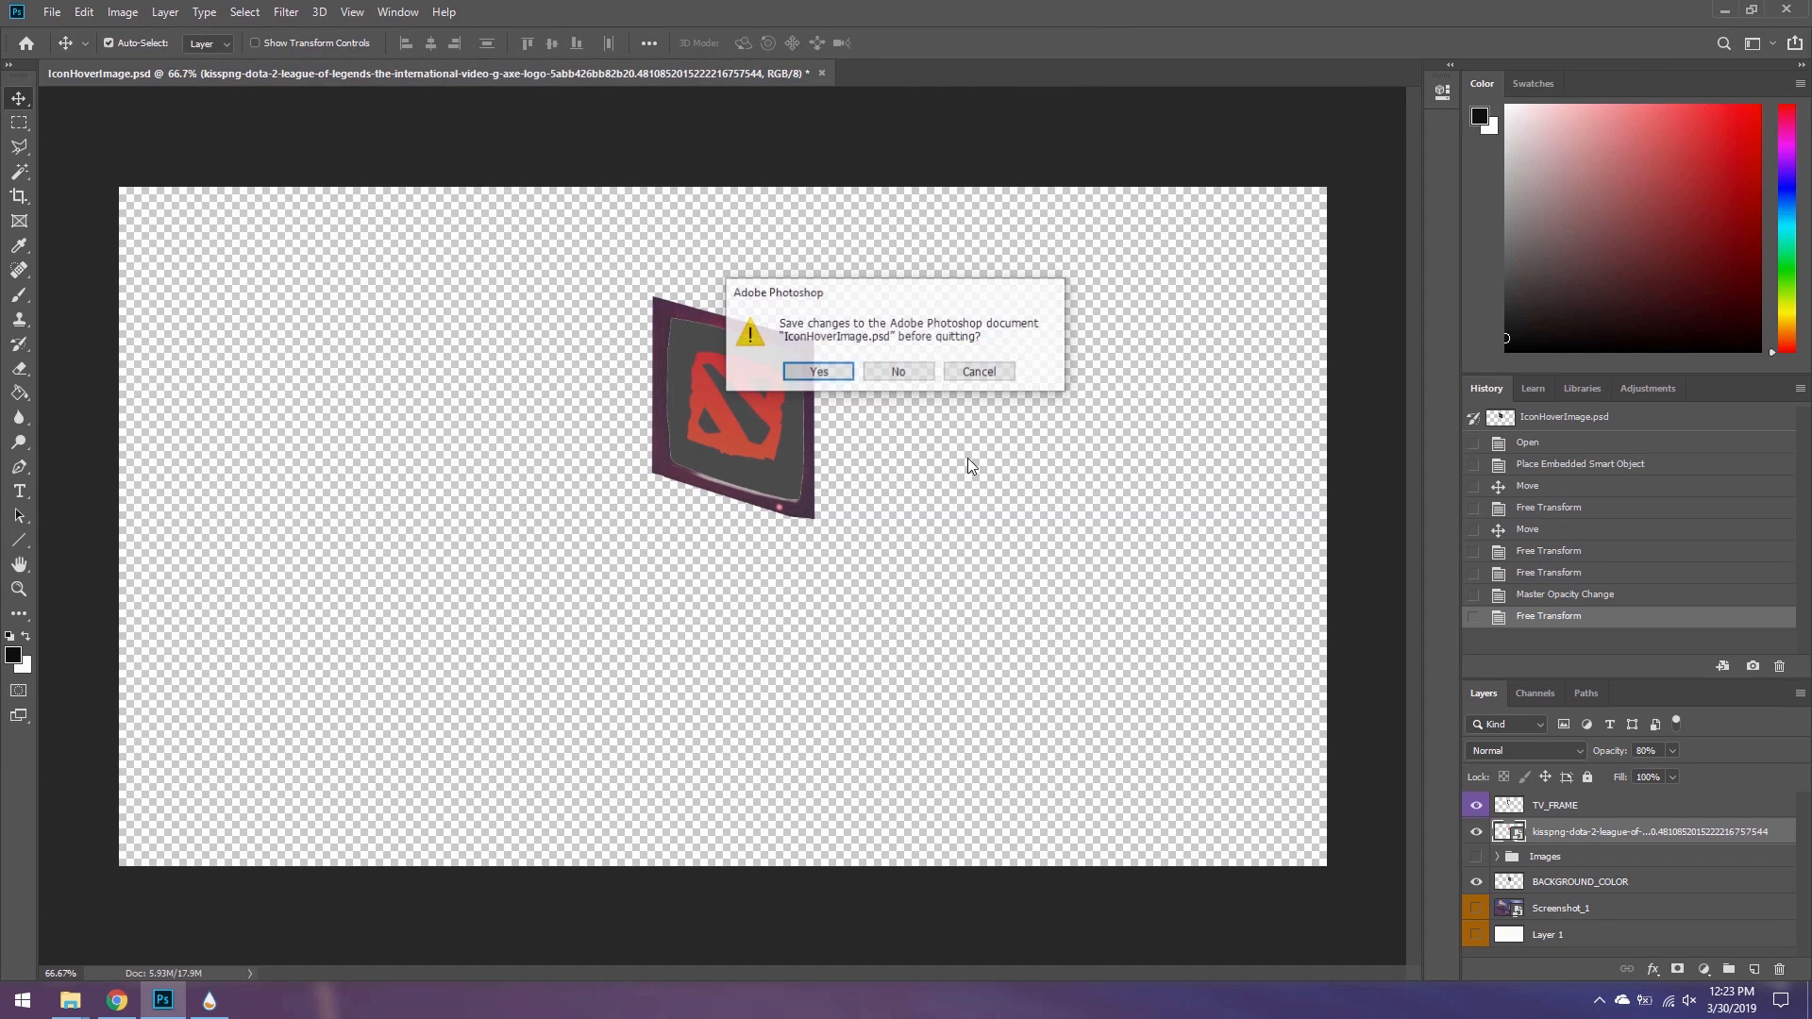
{"action": "left_click", "coordinate": [898, 372]}
- Copy the MouseOverAction and MouseLeaveAction lines from COPY_THIS.txt and close the OtherResources folder window
{"action": "left_click", "coordinate": [107, 1007]}
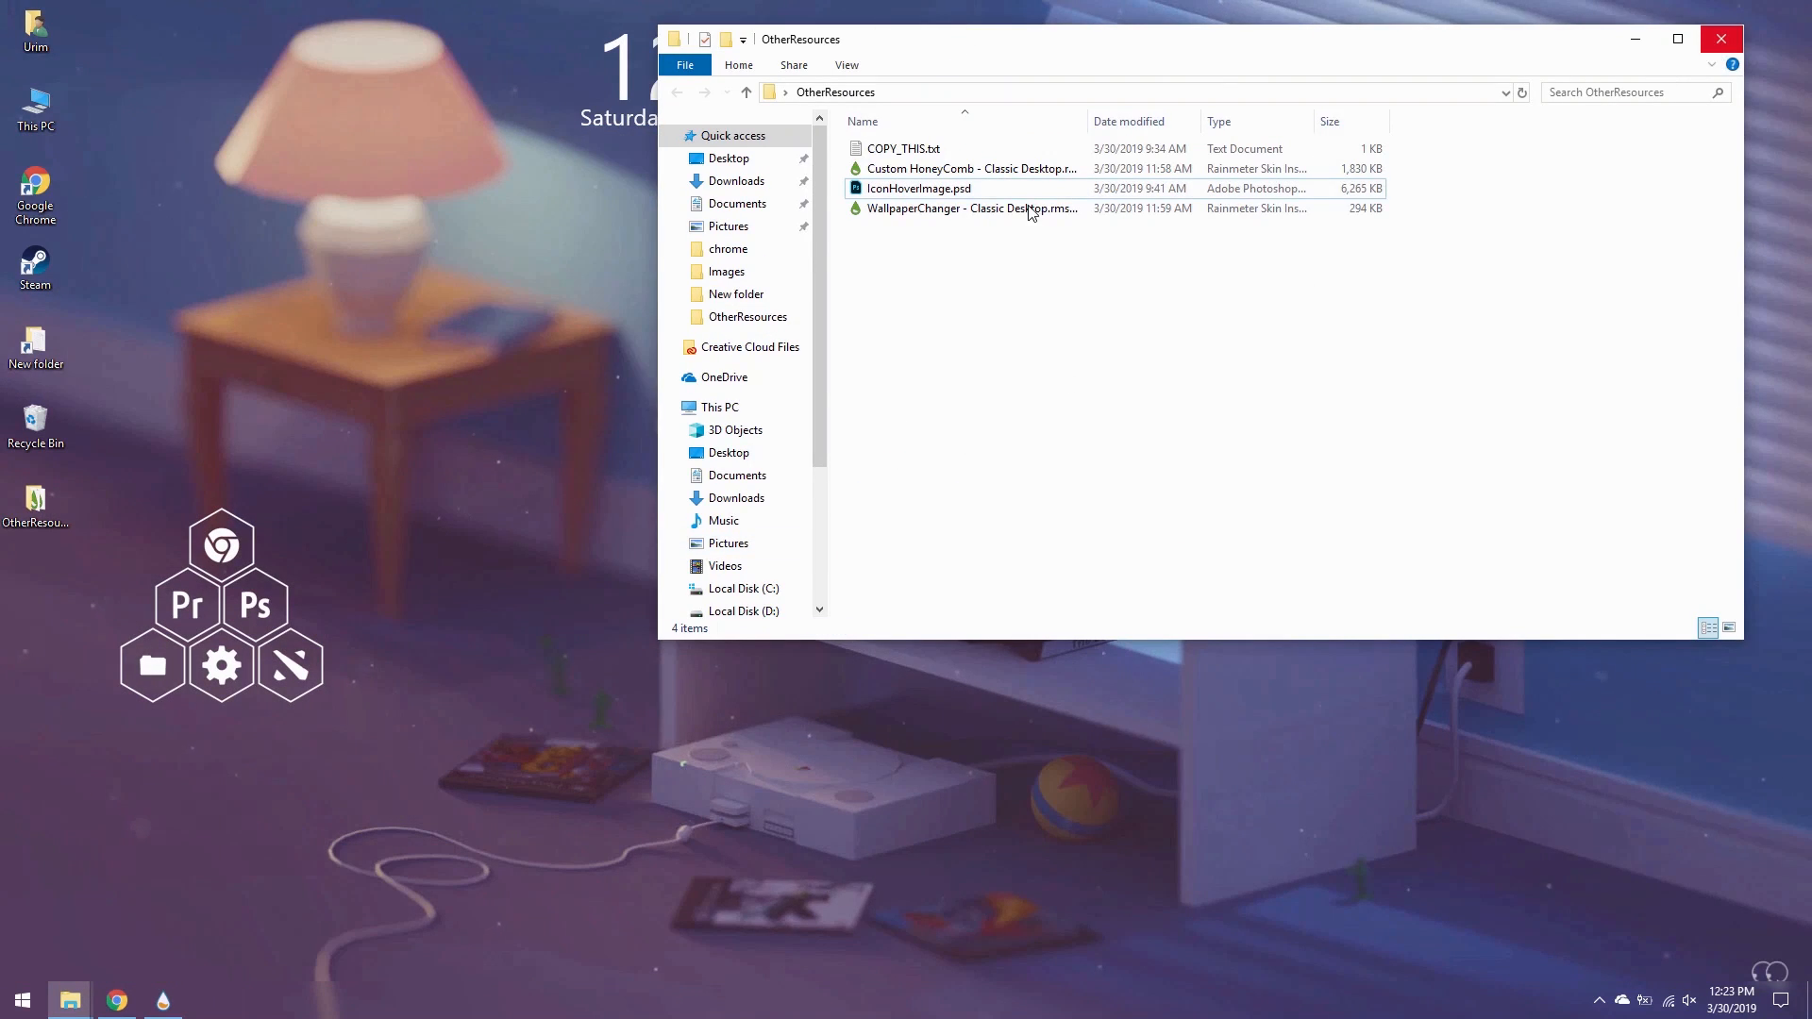
{"action": "double_click", "coordinate": [906, 148]}
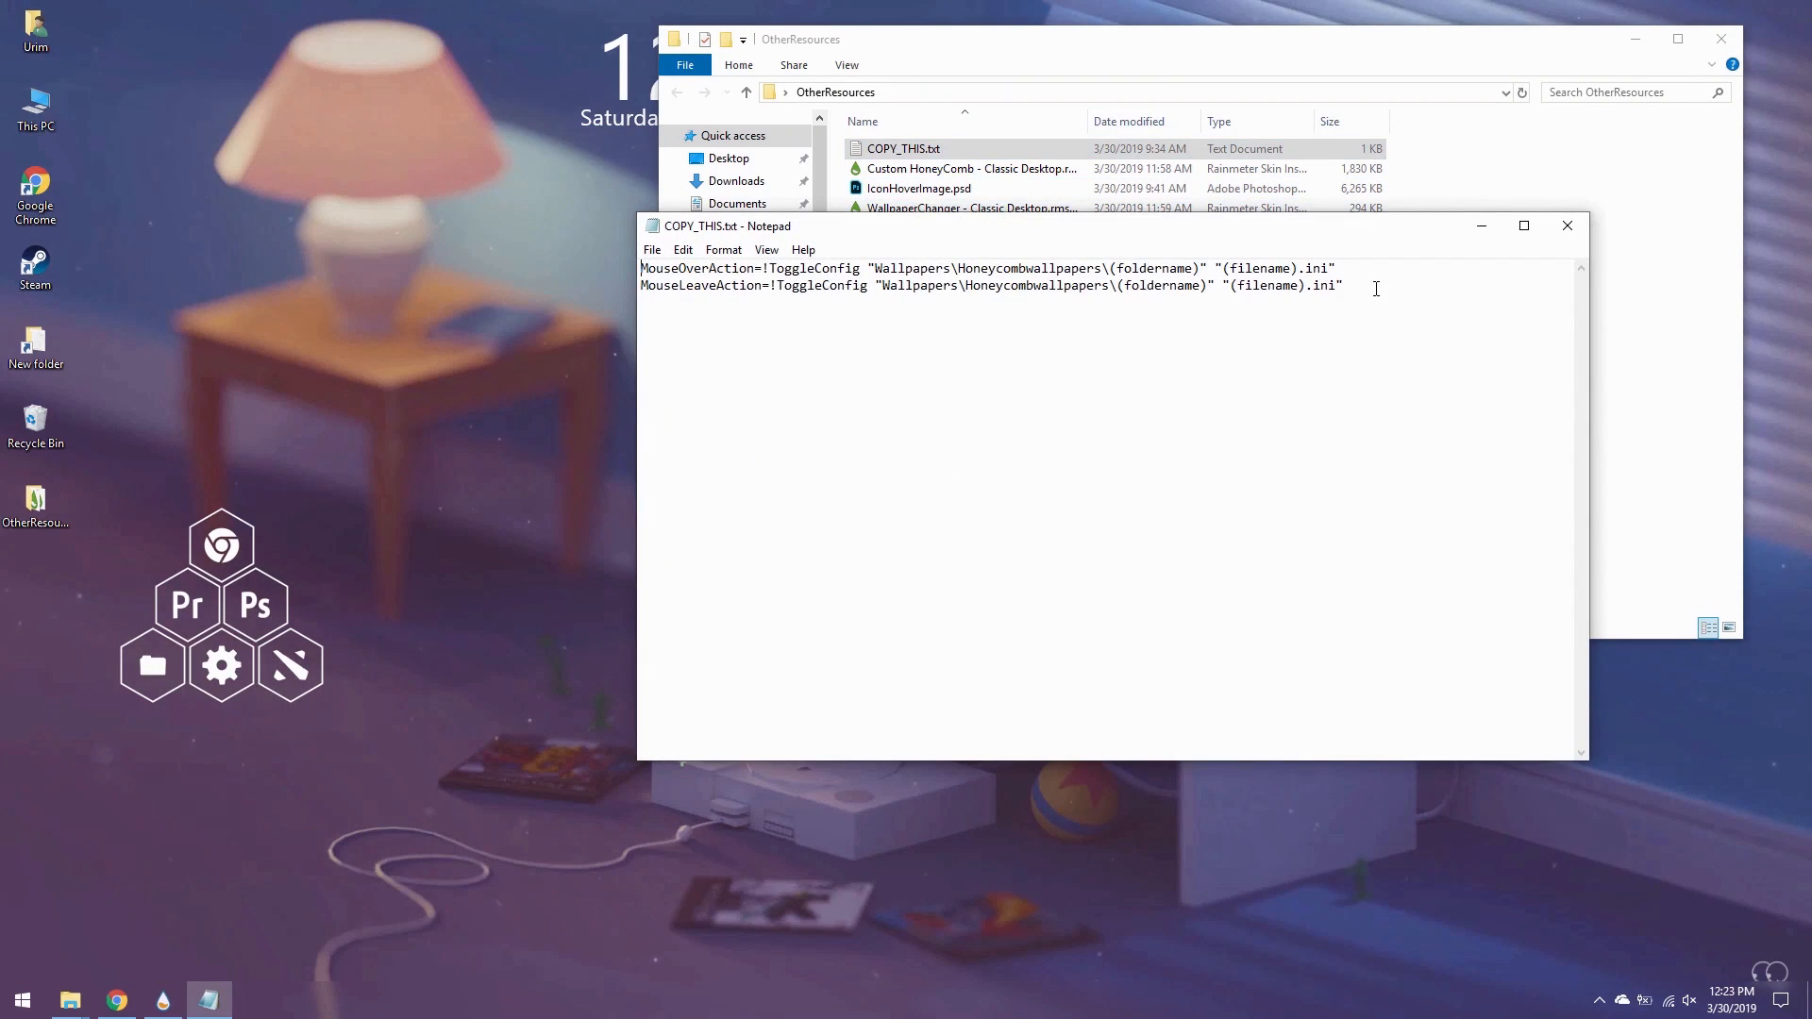
{"action": "left_click_drag", "start_coordinate": [1400, 291], "coordinate": [496, 242]}
{"action": "right_click", "coordinate": [742, 270]}
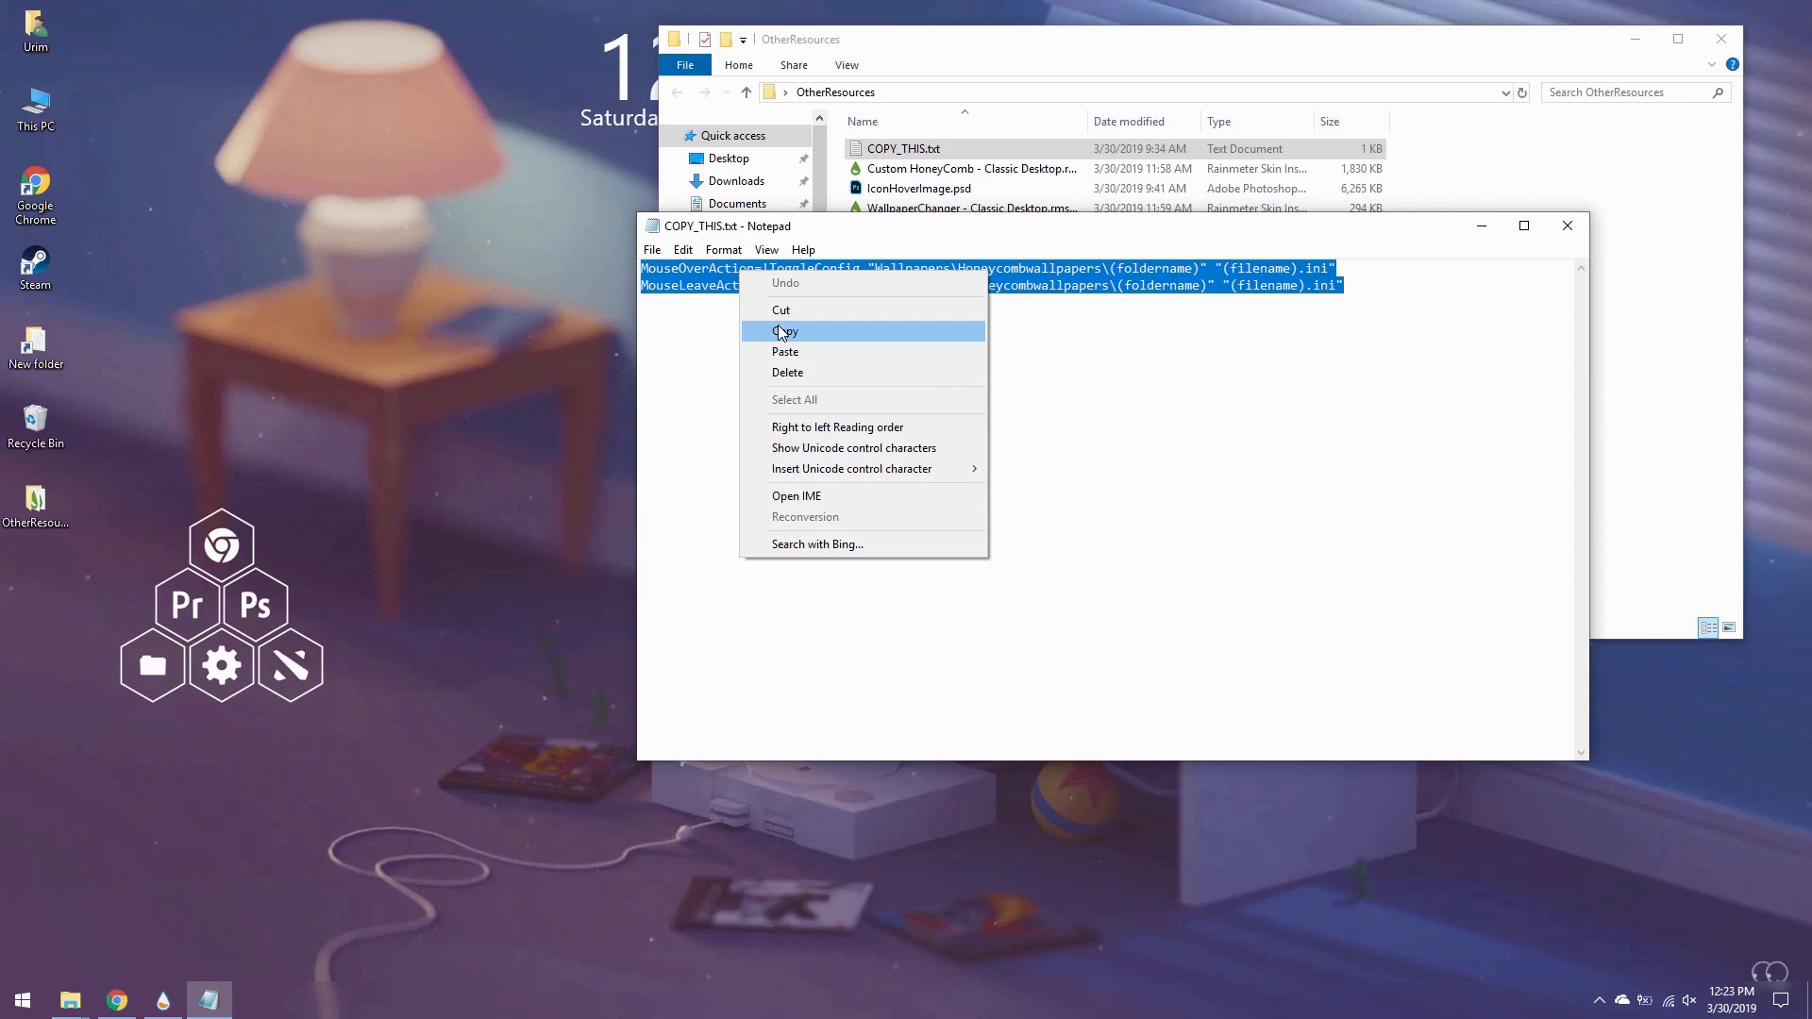
{"action": "left_click", "coordinate": [779, 330]}
{"action": "left_click", "coordinate": [1568, 226]}
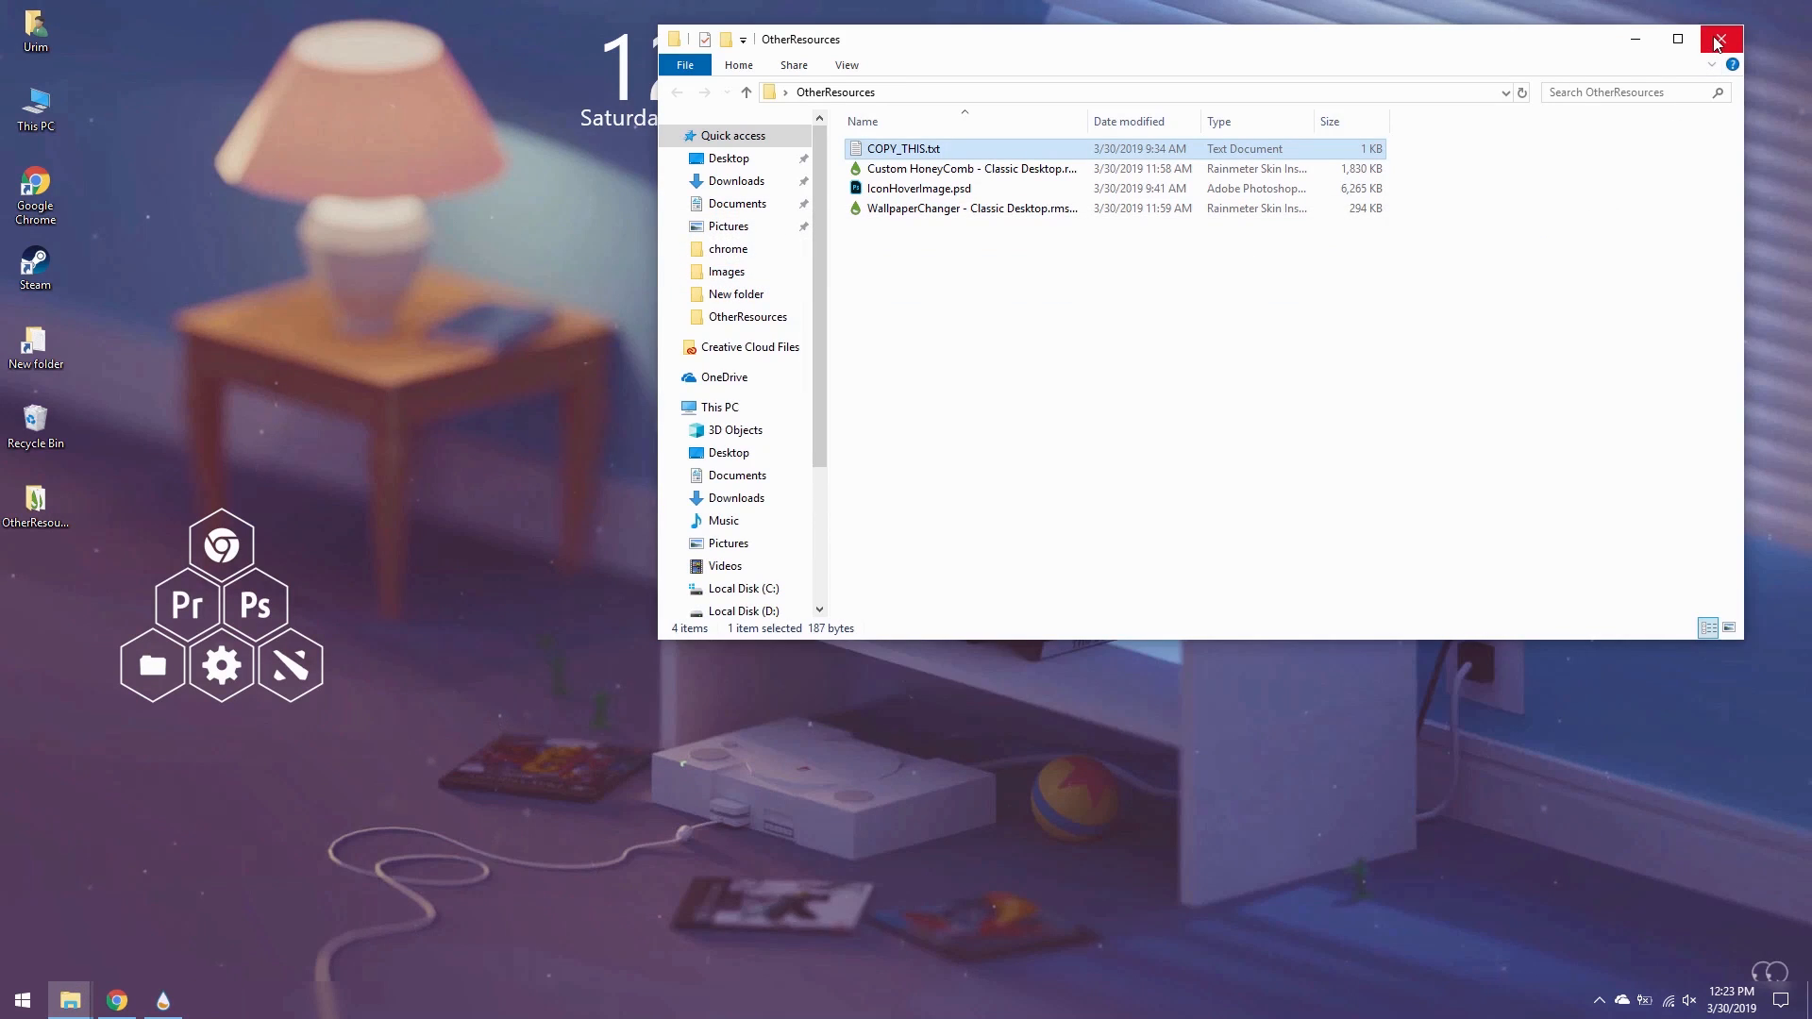
{"action": "left_click", "coordinate": [1720, 43]}
{"action": "left_click", "coordinate": [1722, 40]}
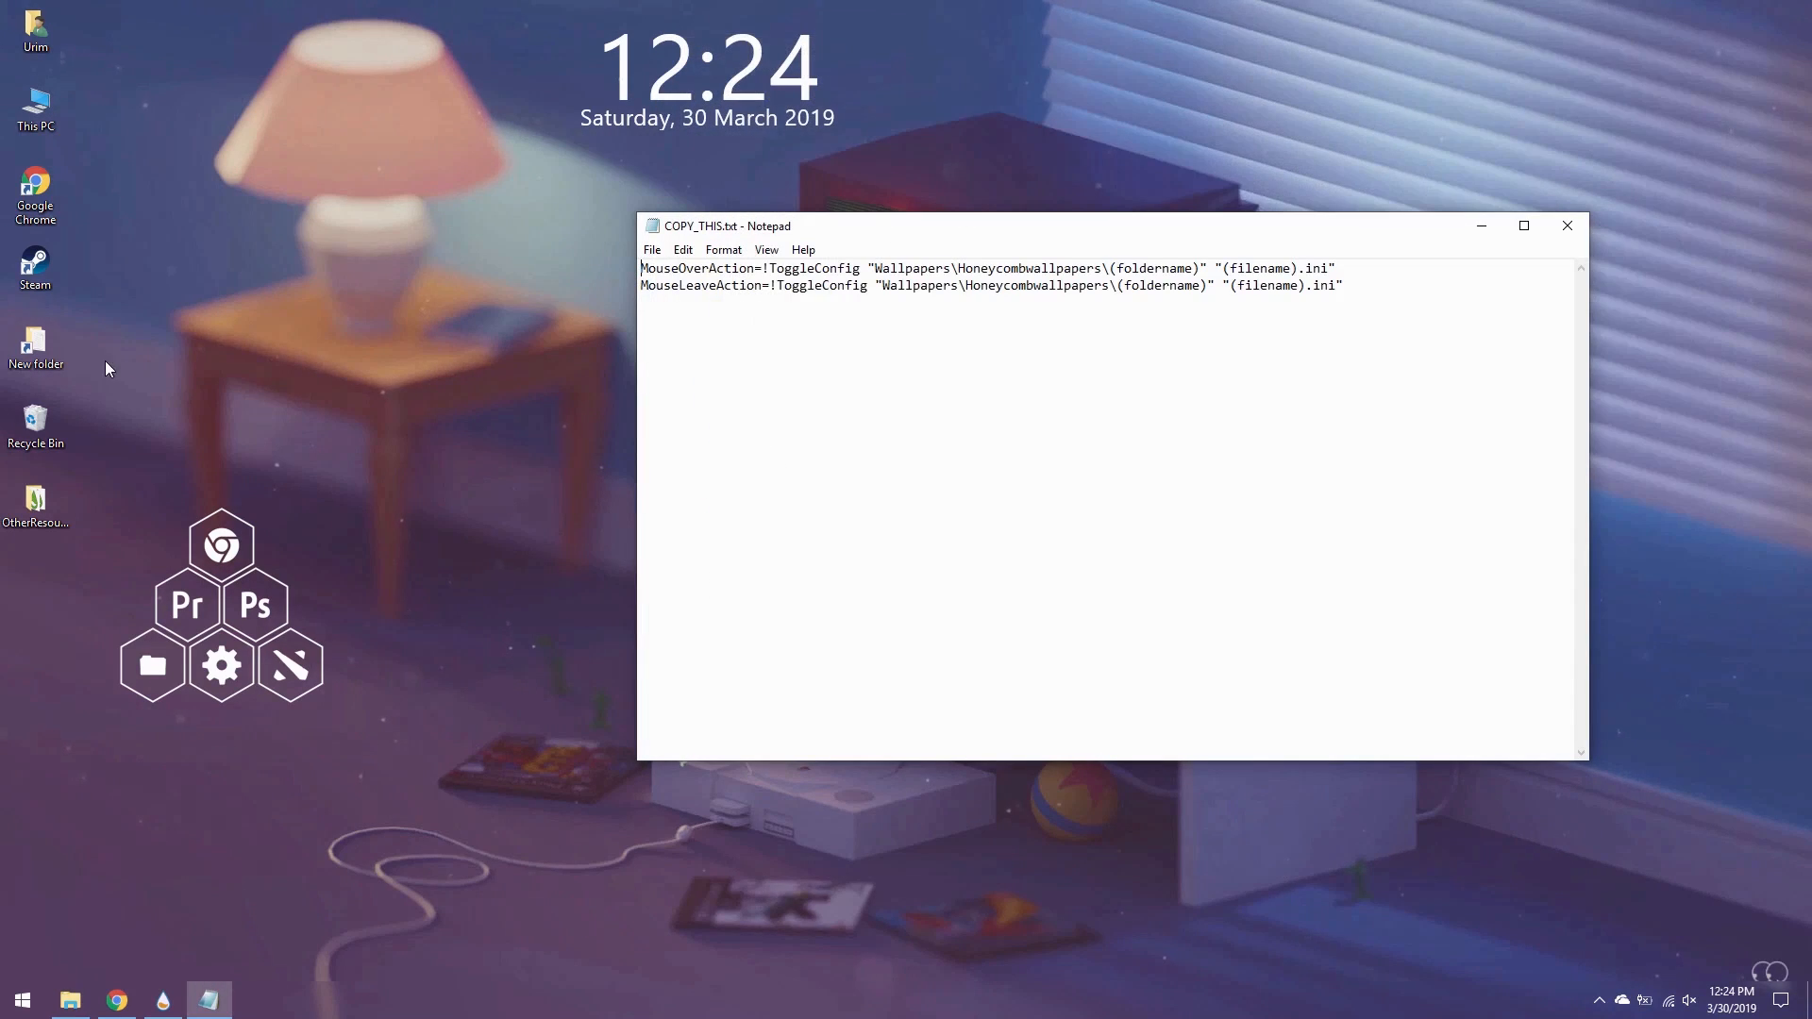
- Open the Documents\Rainmeter\Skins\Wallpapers folder from This PC in File Explorer
{"action": "double_click", "coordinate": [51, 123]}
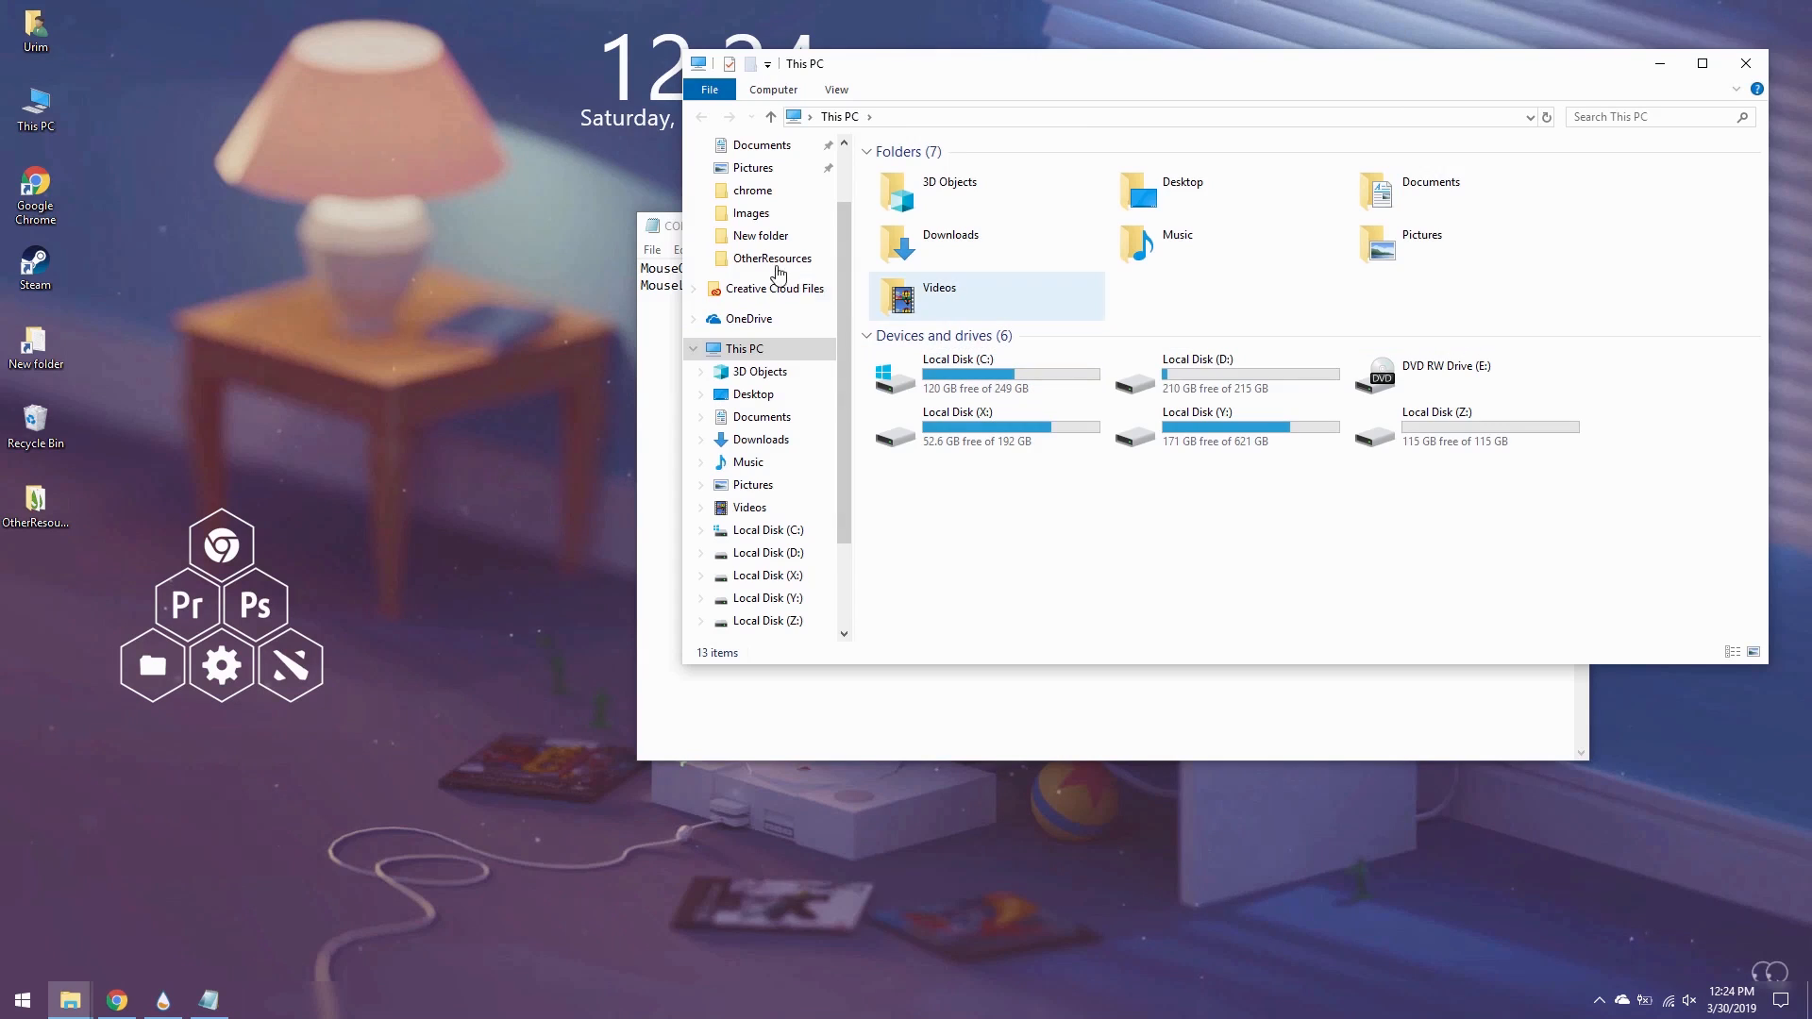
{"action": "double_click", "coordinate": [1364, 193]}
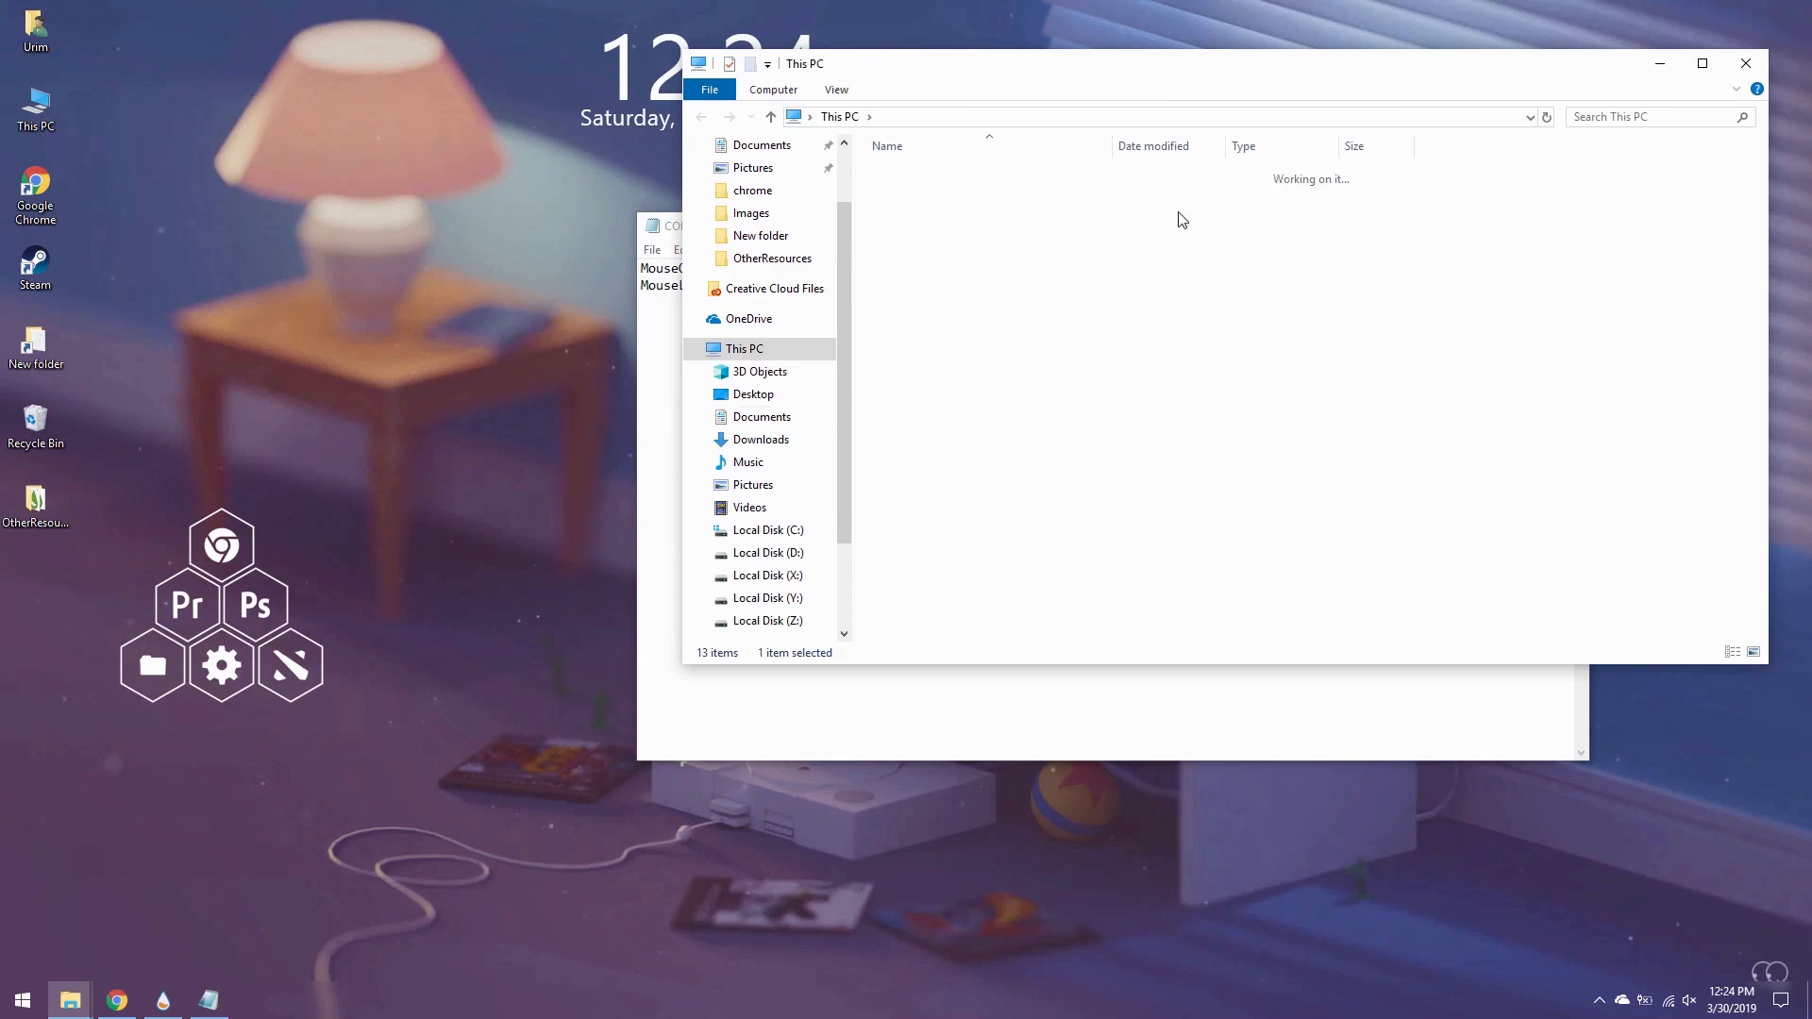
{"action": "double_click", "coordinate": [1005, 242]}
{"action": "double_click", "coordinate": [982, 176]}
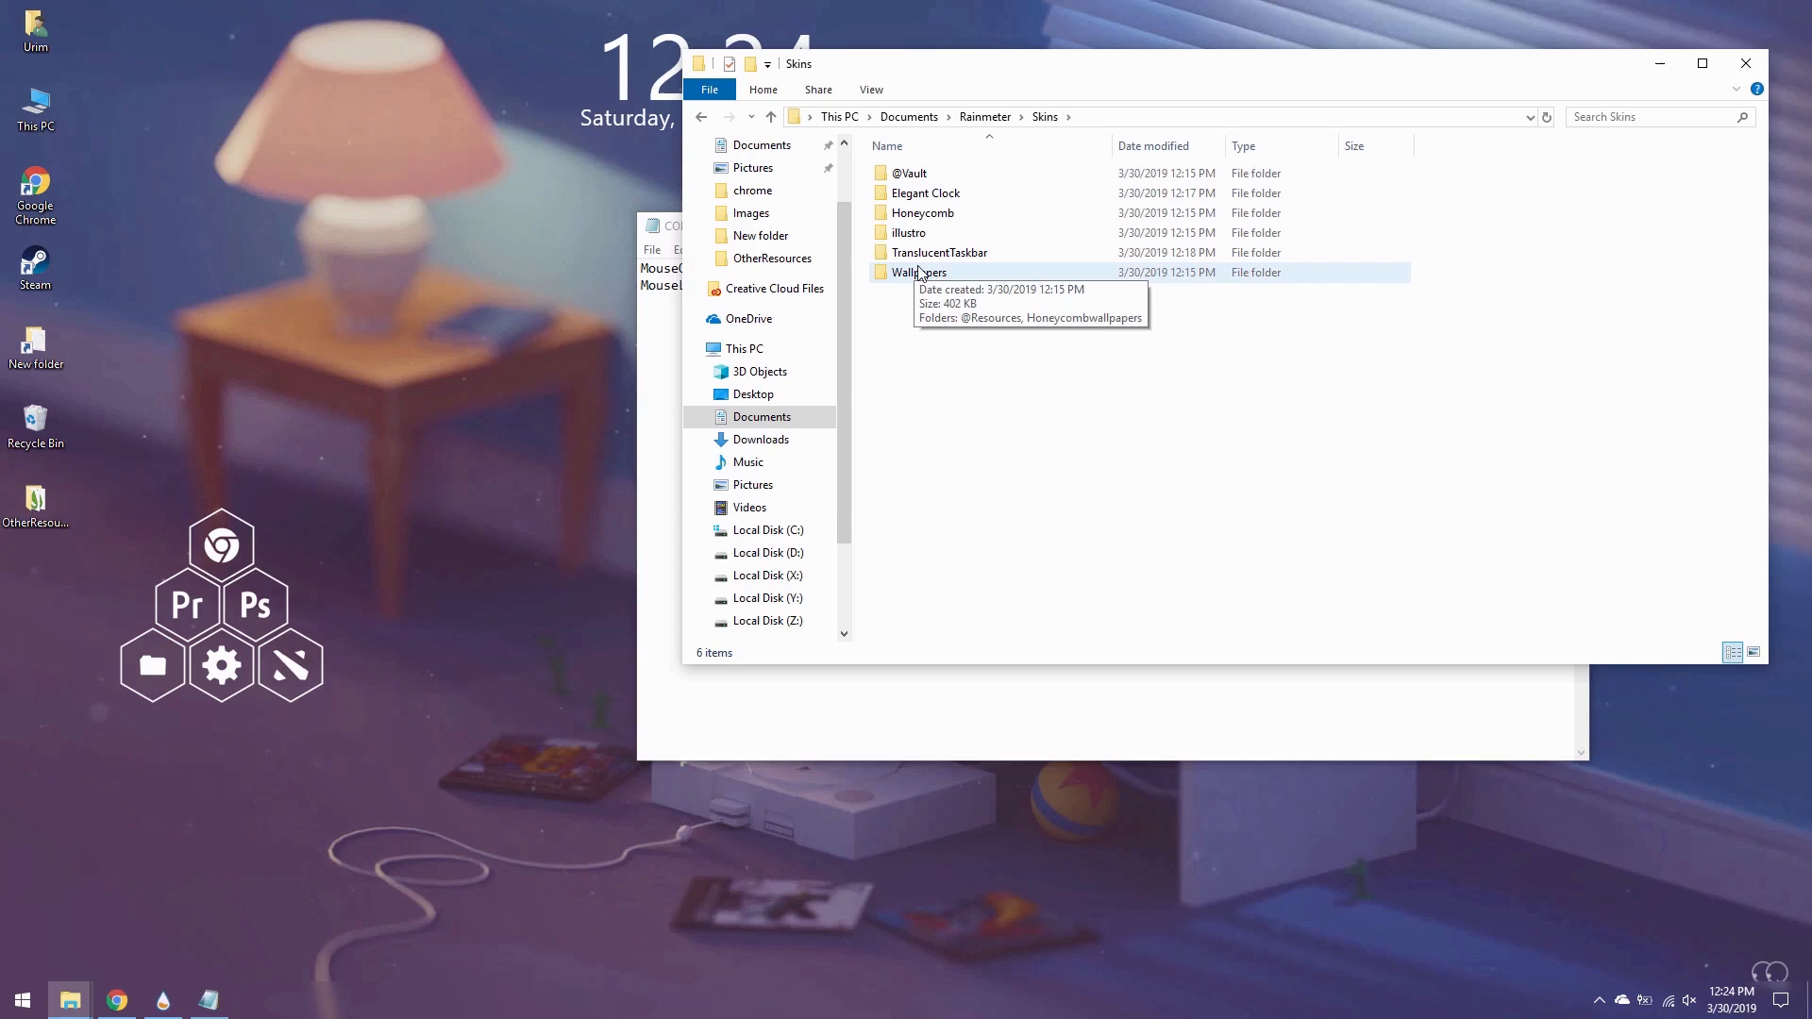
{"action": "double_click", "coordinate": [923, 212]}
{"action": "left_click", "coordinate": [1046, 117]}
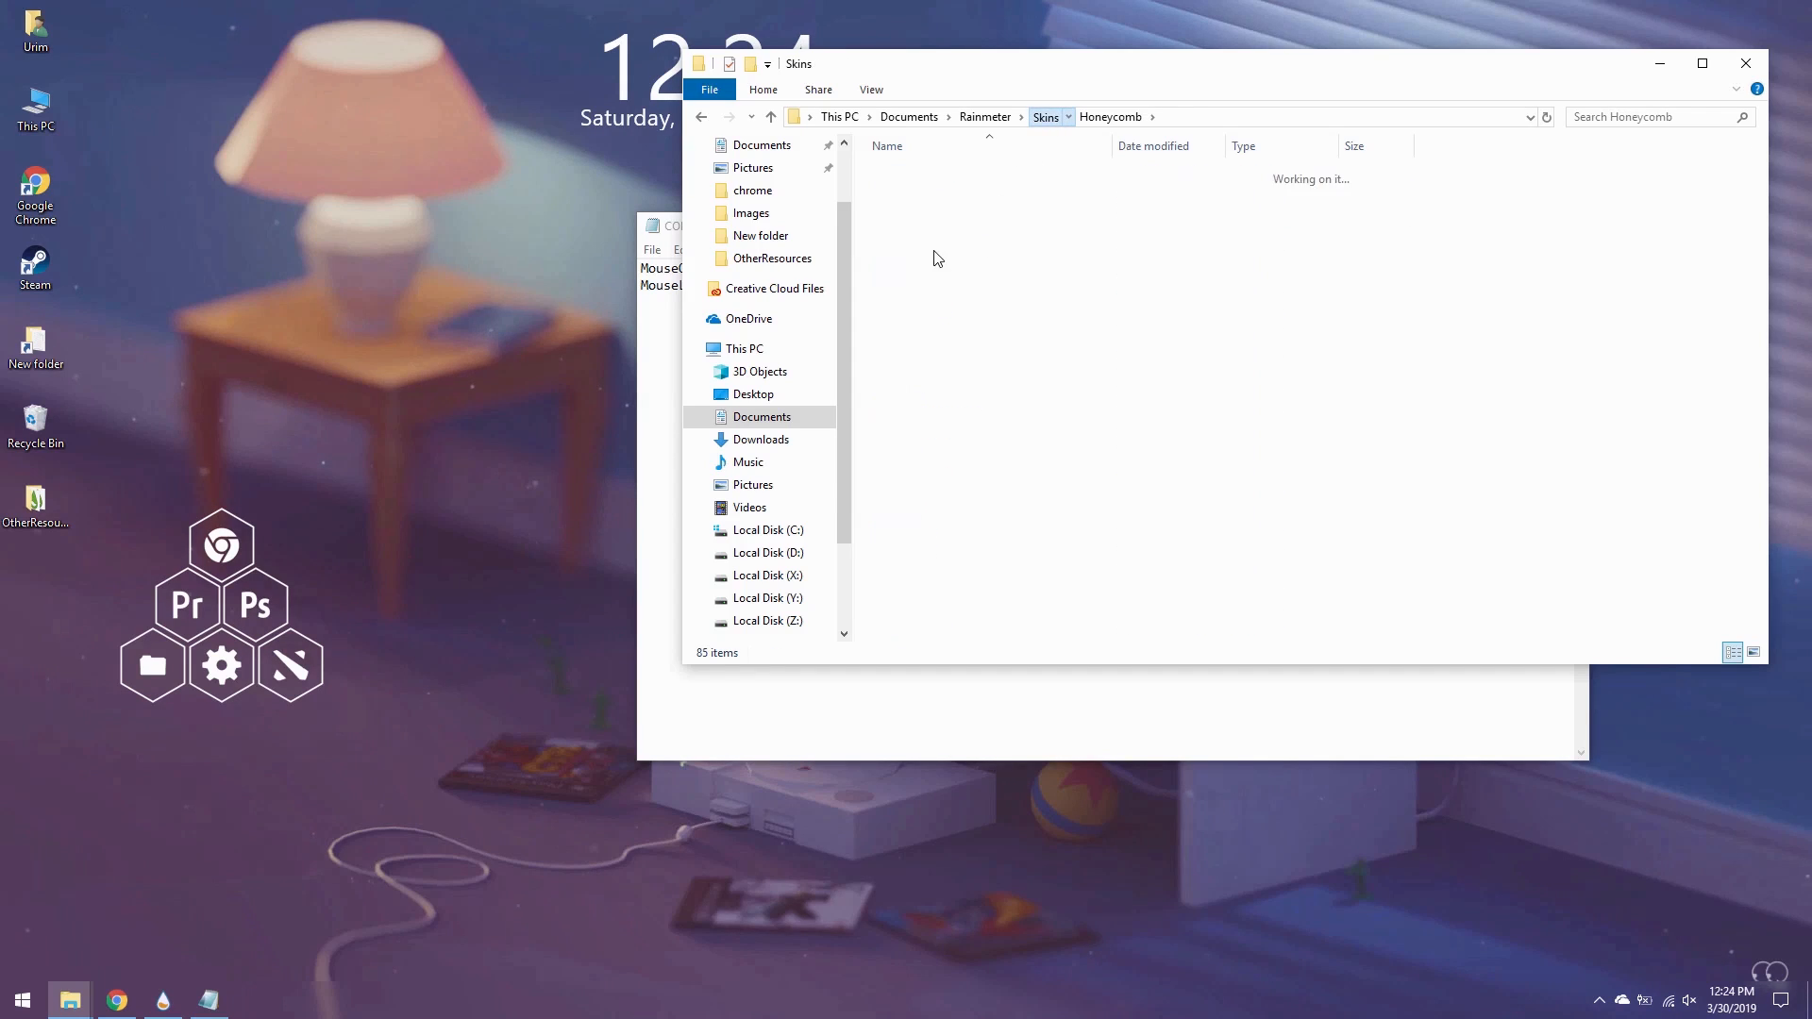
{"action": "double_click", "coordinate": [914, 273]}
- Open the Honeycombwallpapers folder and duplicate its chrome folder
{"action": "left_click", "coordinate": [926, 196]}
{"action": "double_click", "coordinate": [926, 196]}
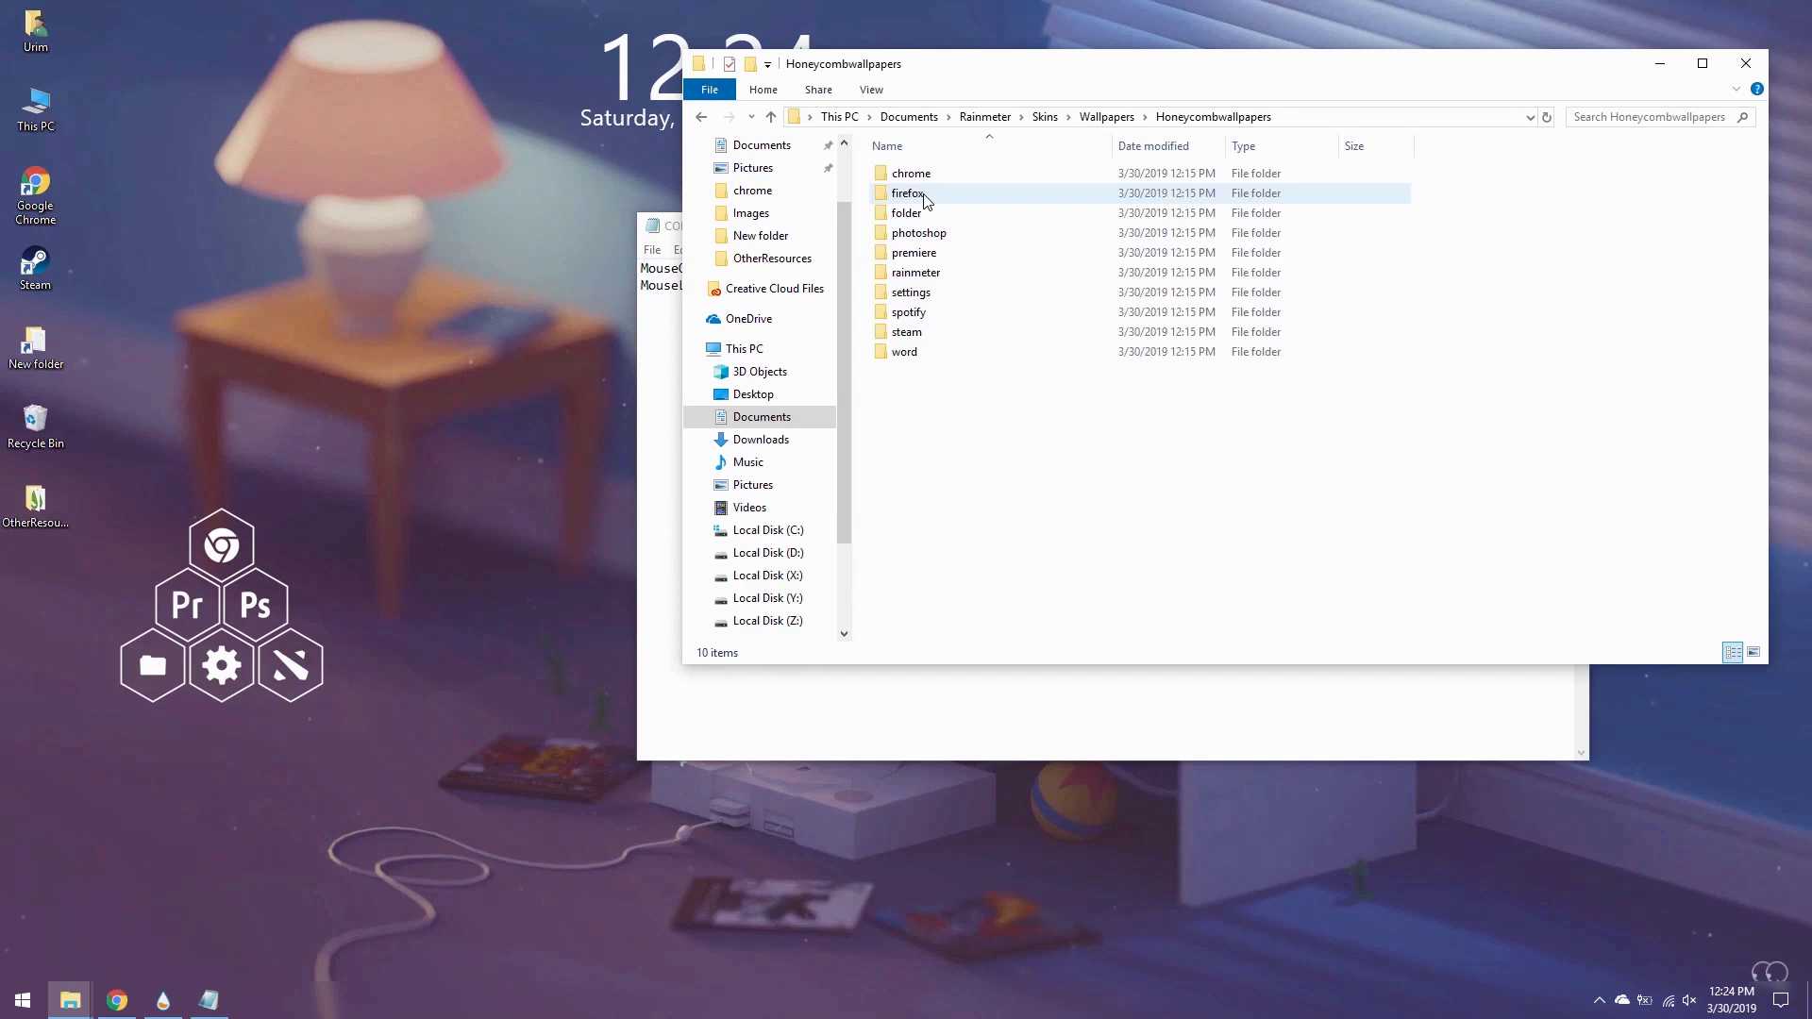
{"action": "key", "text": "ctrl+v"}
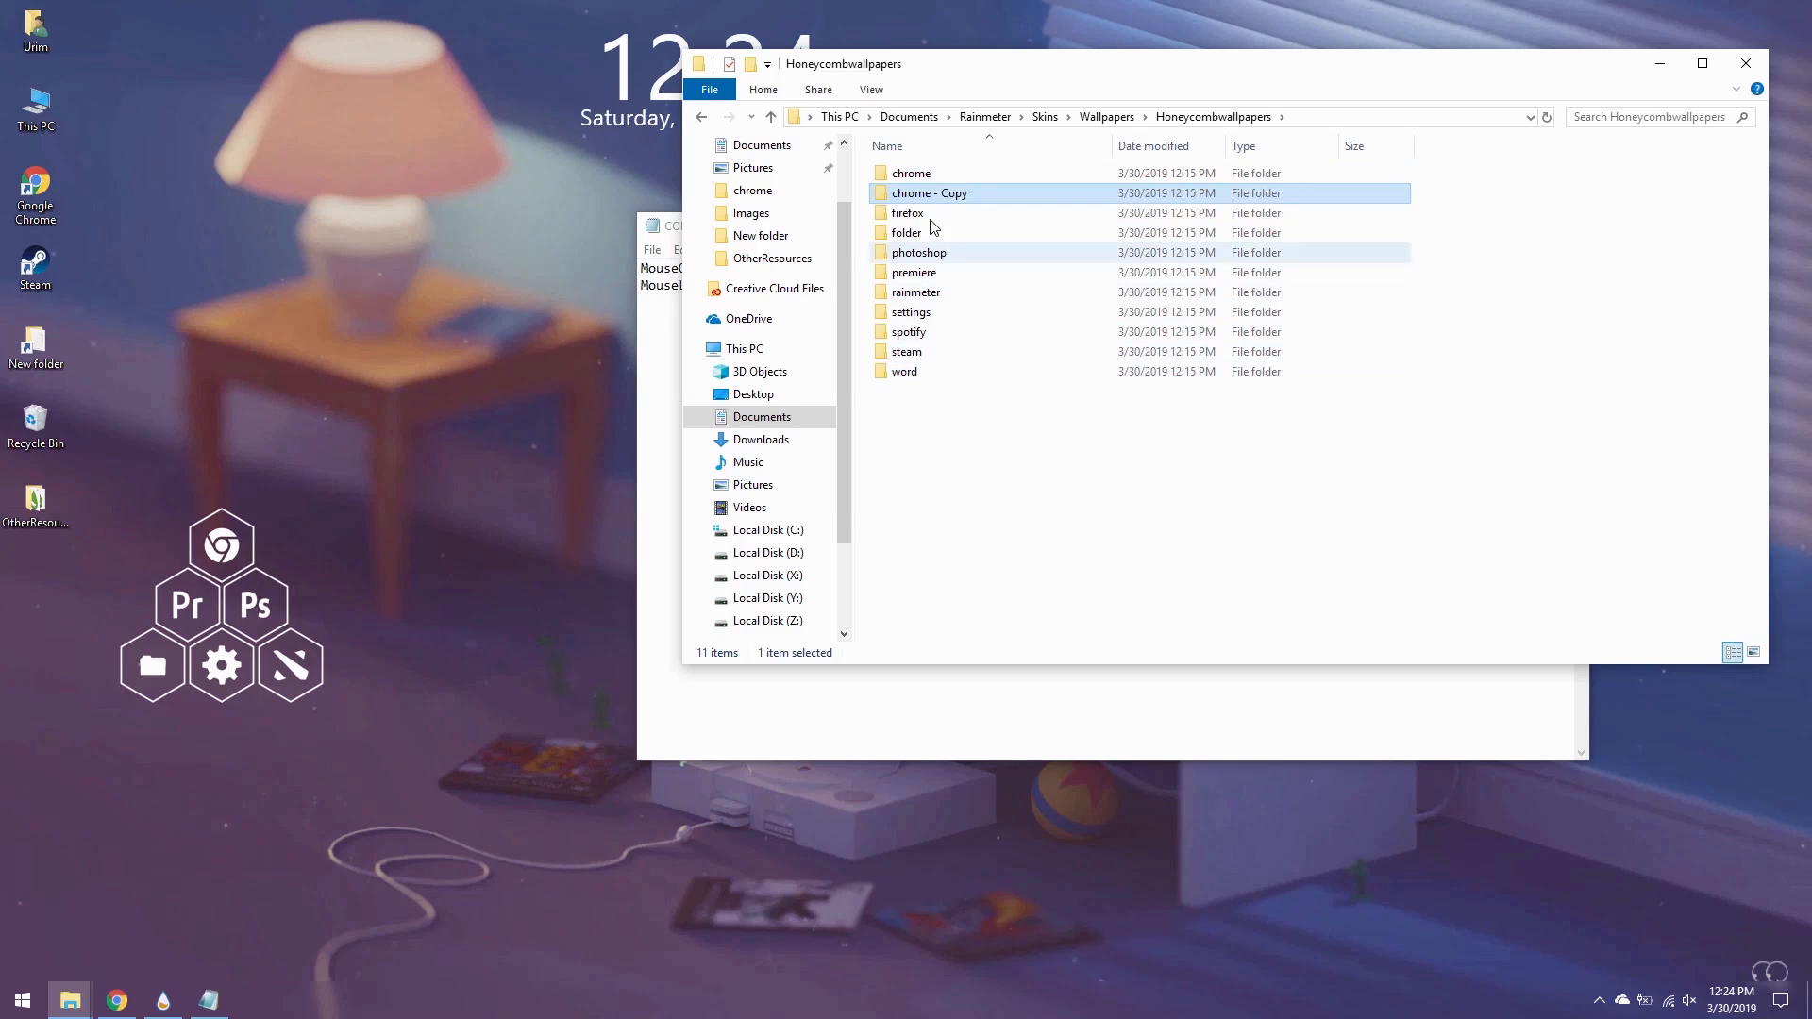
- Rename the duplicated chrome folder in Honeycombwallpapers as dota2
{"action": "key", "text": "F2"}
{"action": "type", "text": "dota"}
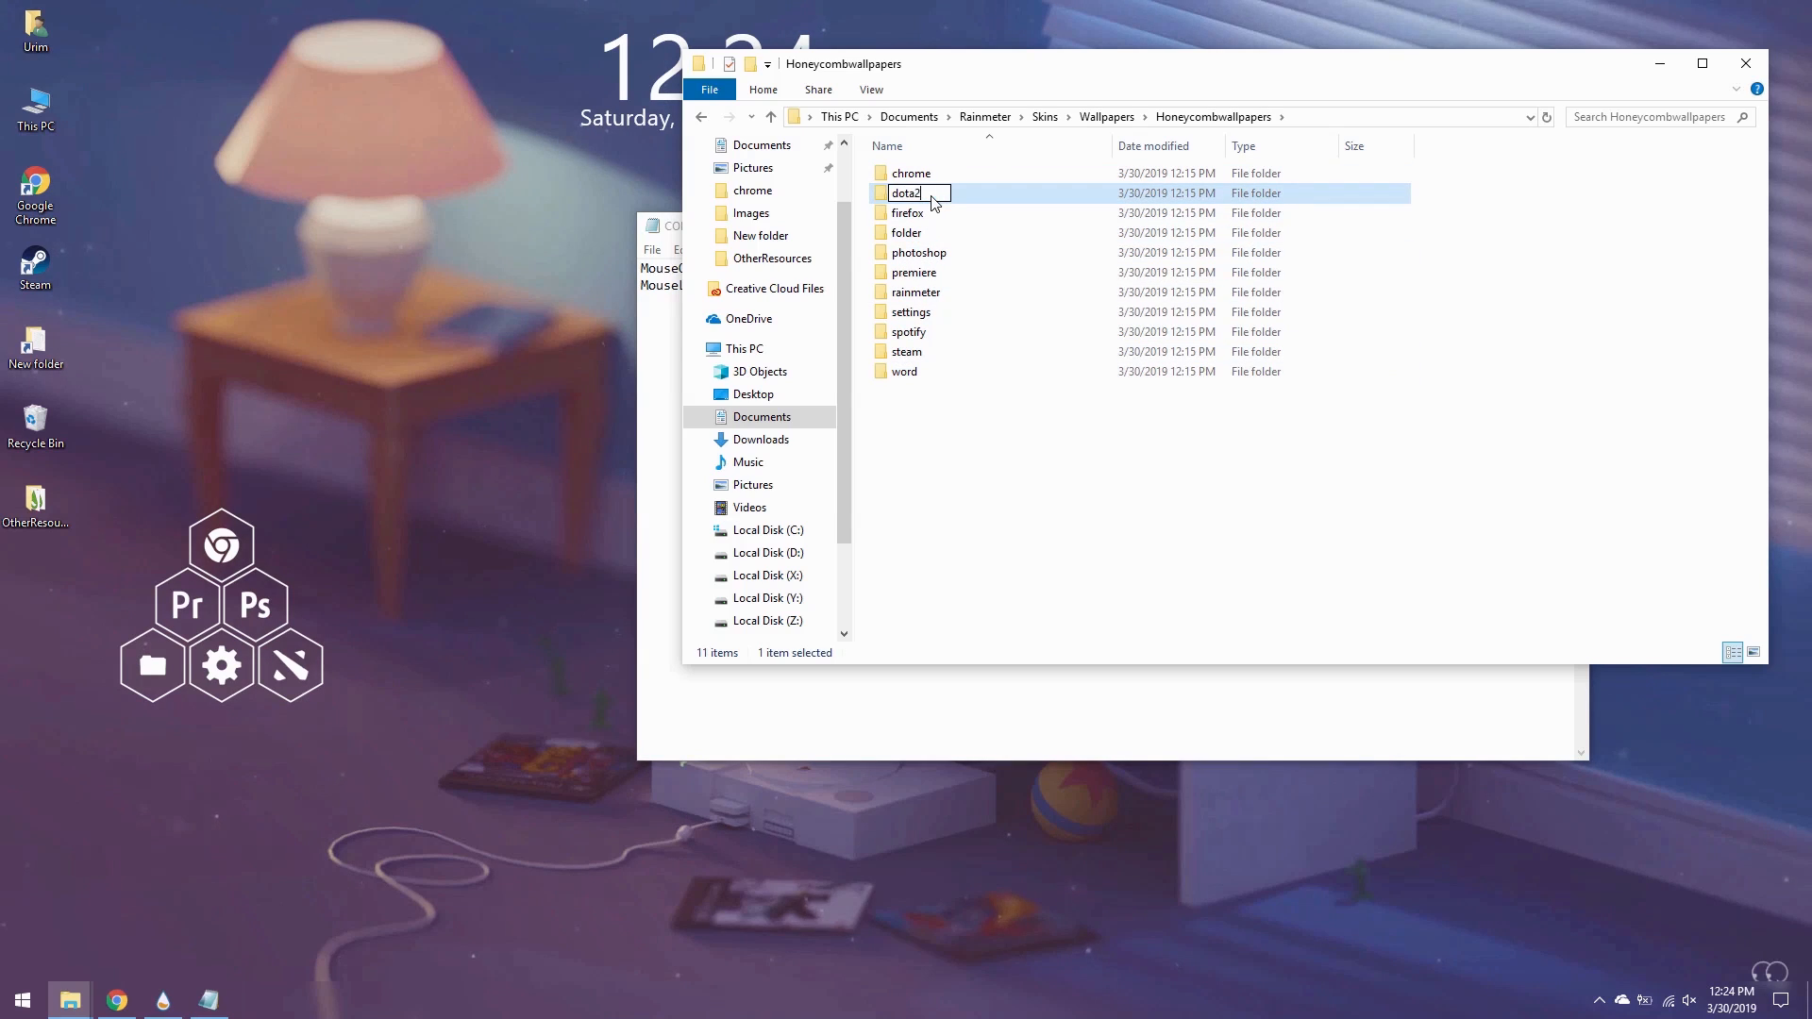
{"action": "type", "text": "2"}
{"action": "key", "text": "Return"}
- Open chrome.ini in the dota2 folder, change its Imagename to #@#Images\Dota2.png and save the file
{"action": "double_click", "coordinate": [933, 195]}
{"action": "double_click", "coordinate": [926, 173]}
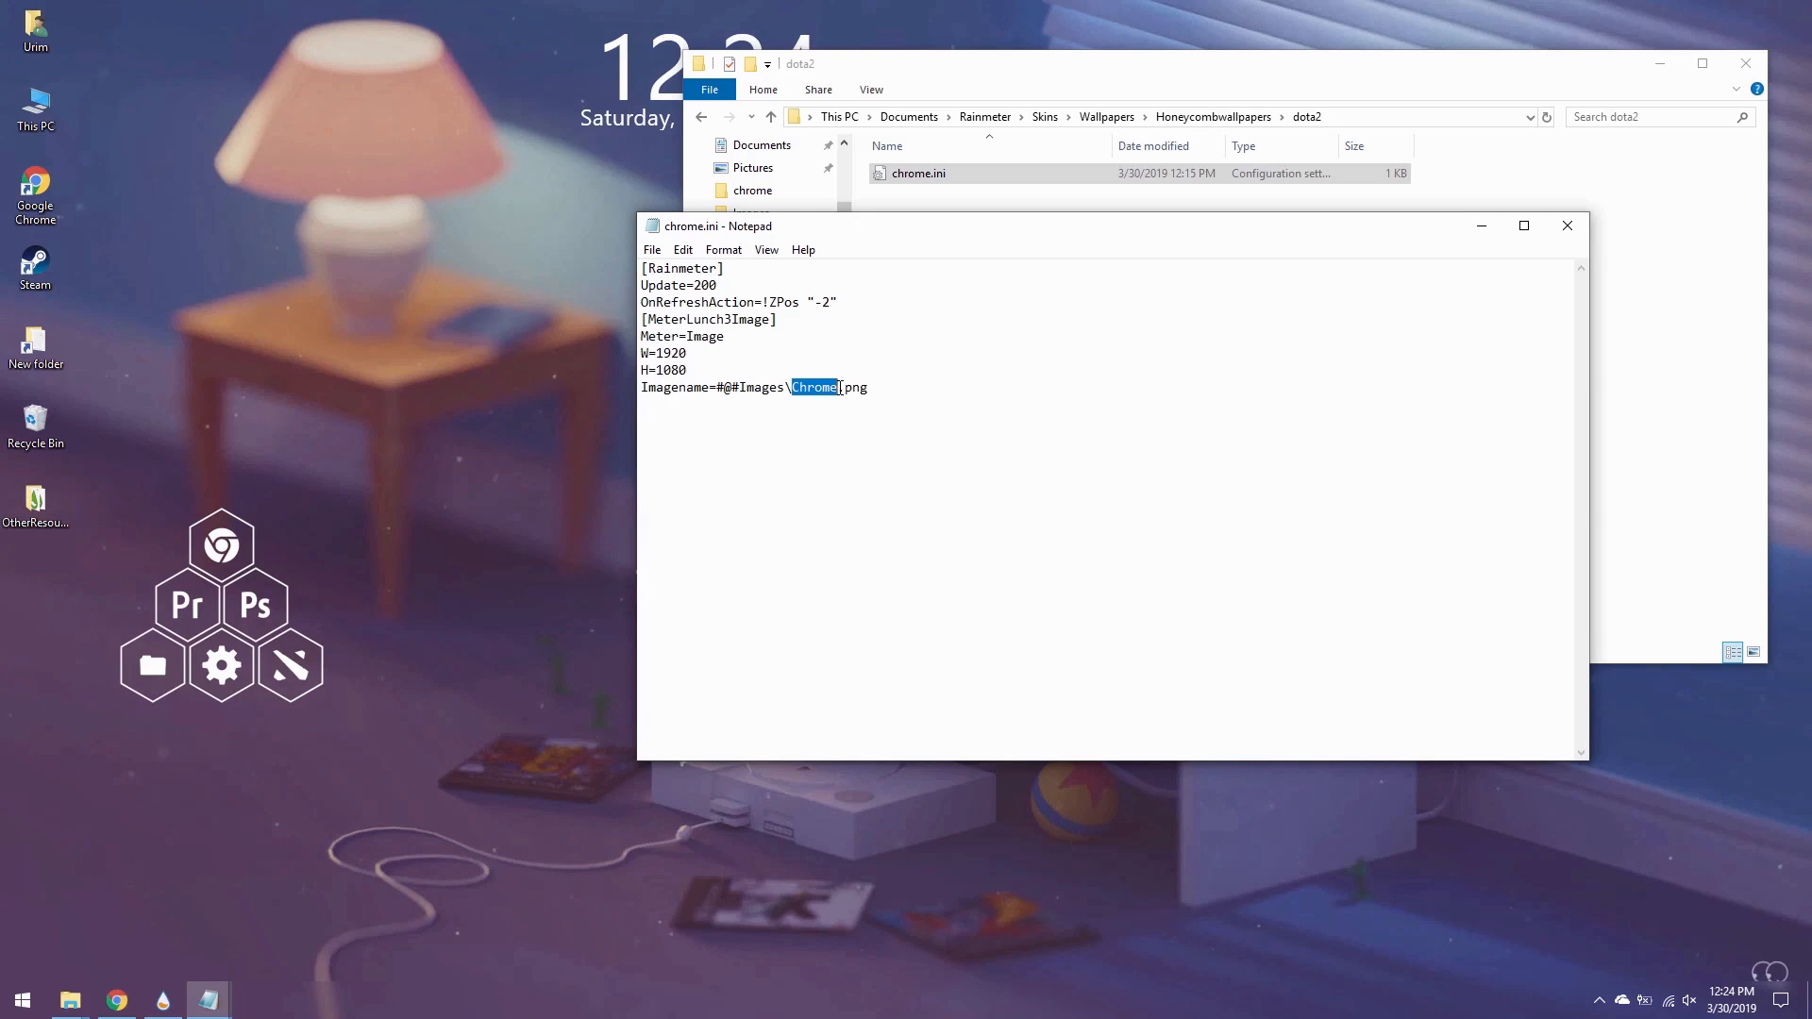
{"action": "type", "text": "Dota2"}
{"action": "left_click", "coordinate": [652, 249]}
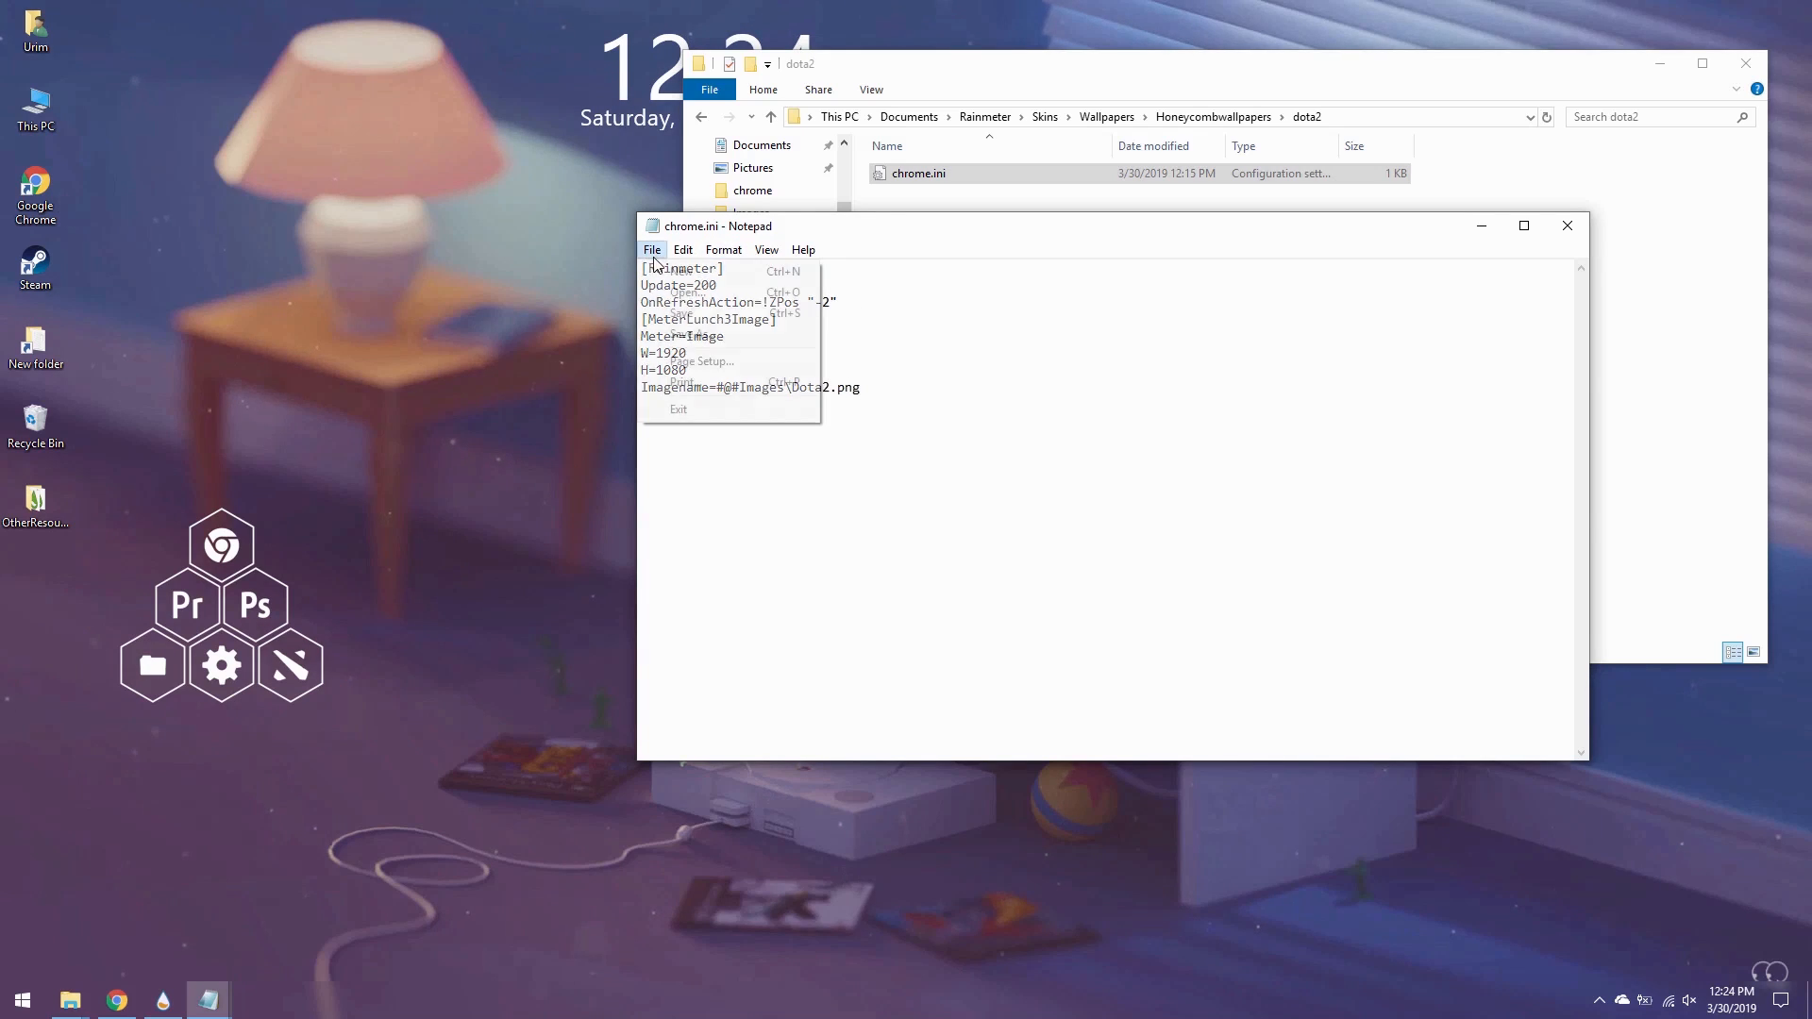
{"action": "left_click", "coordinate": [703, 314]}
- Rename chrome.ini in the wallpaper dota2 folder as dota2.ini
{"action": "left_click", "coordinate": [923, 179]}
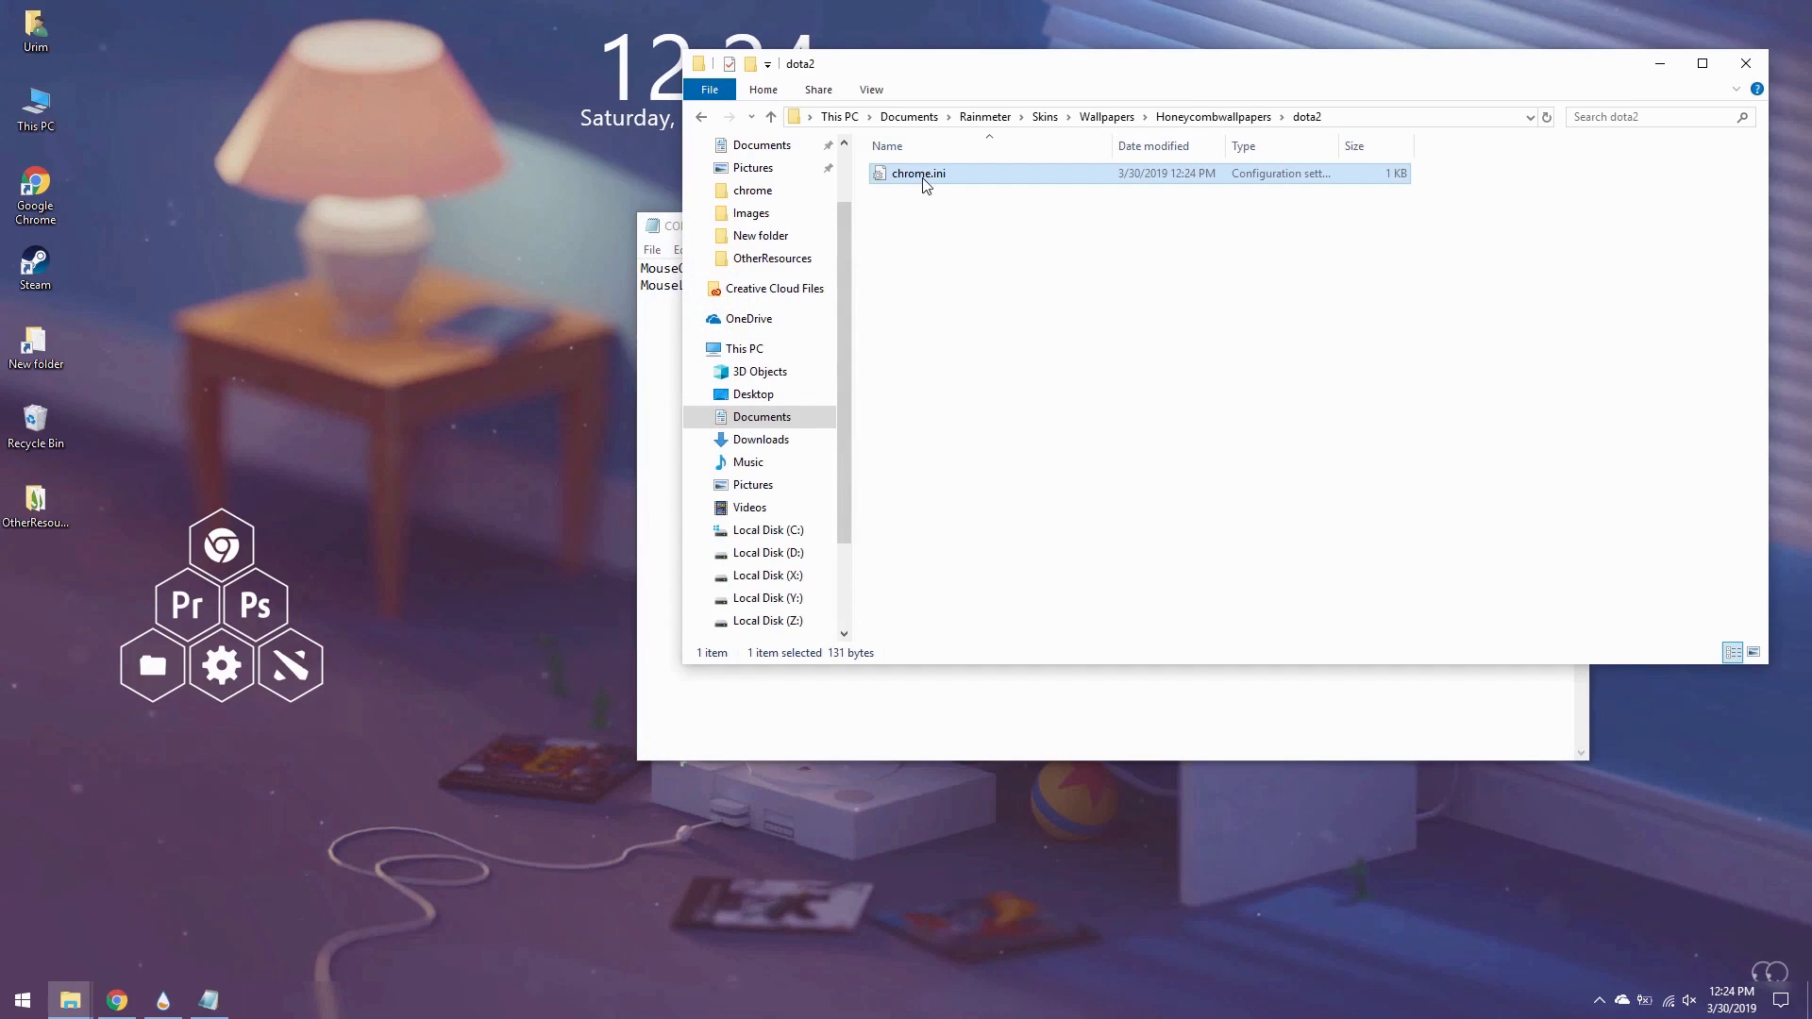
{"action": "key", "text": "F2"}
{"action": "type", "text": "dota2.ini"}
{"action": "key", "text": "Return"}
- Go back up to the Skins folder and open dota2.ini from Honeycomb\dota2
{"action": "left_click", "coordinate": [1212, 117]}
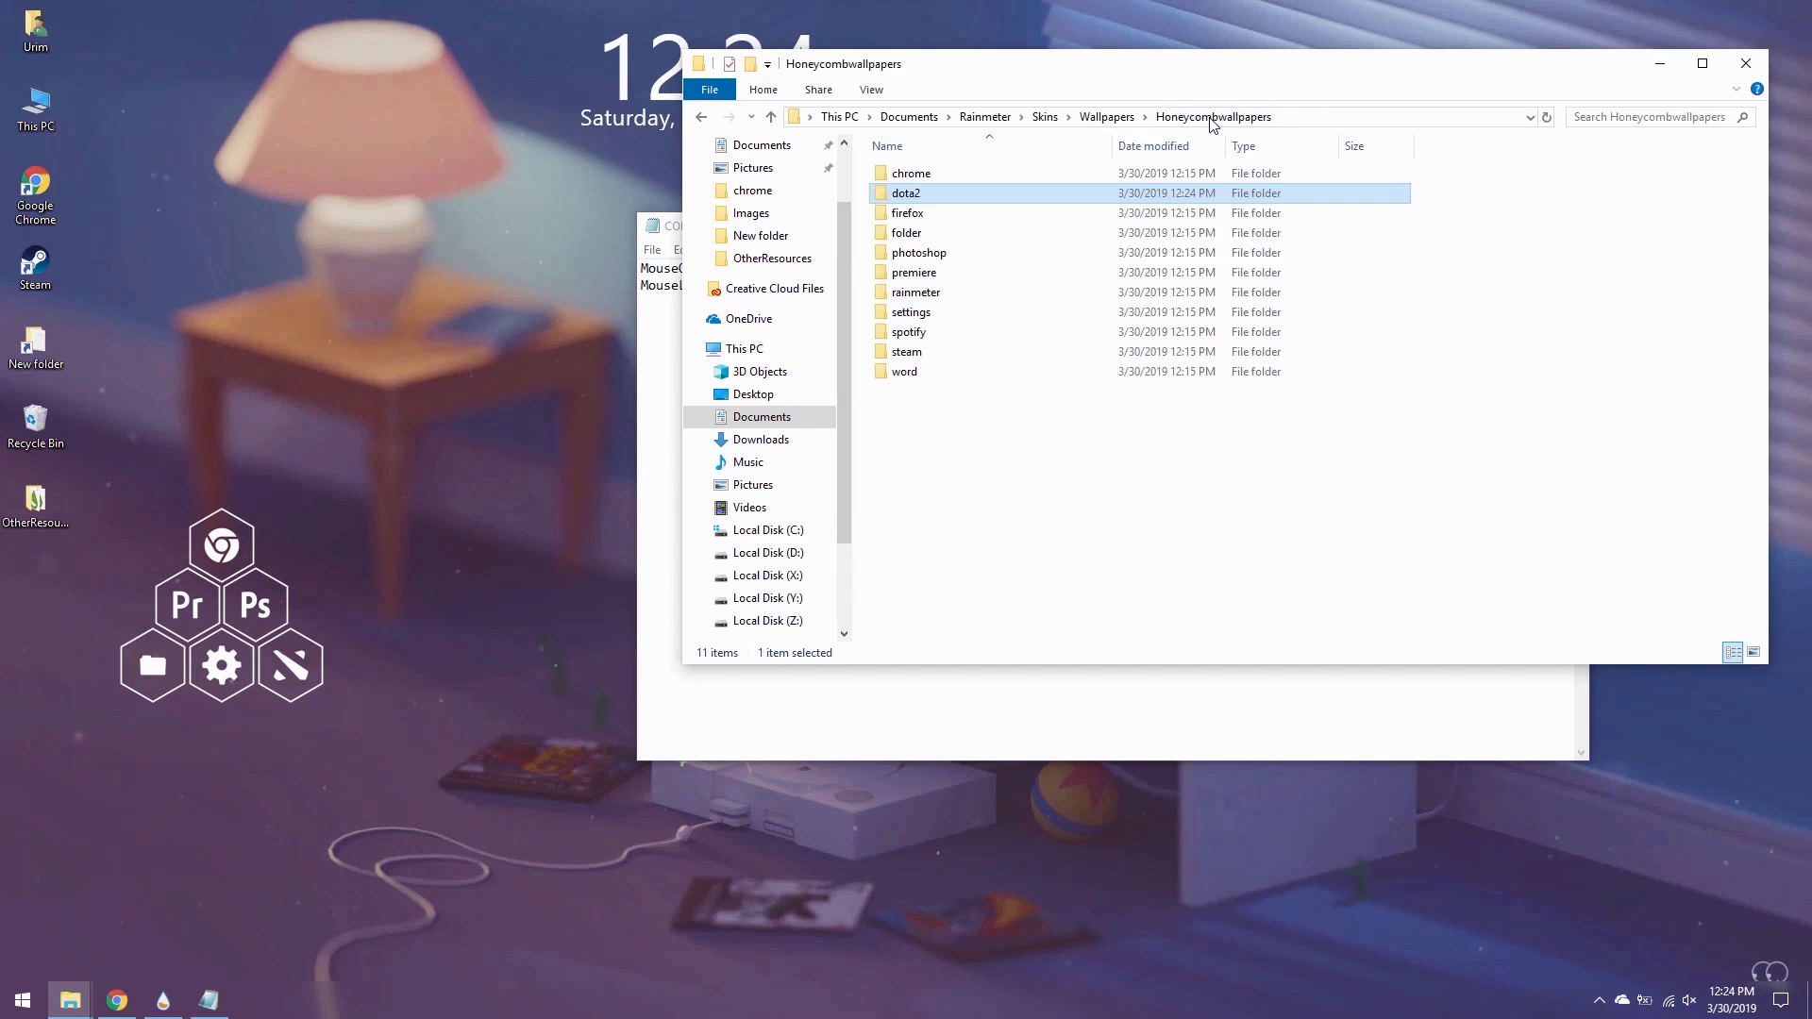
{"action": "left_click", "coordinate": [1124, 119]}
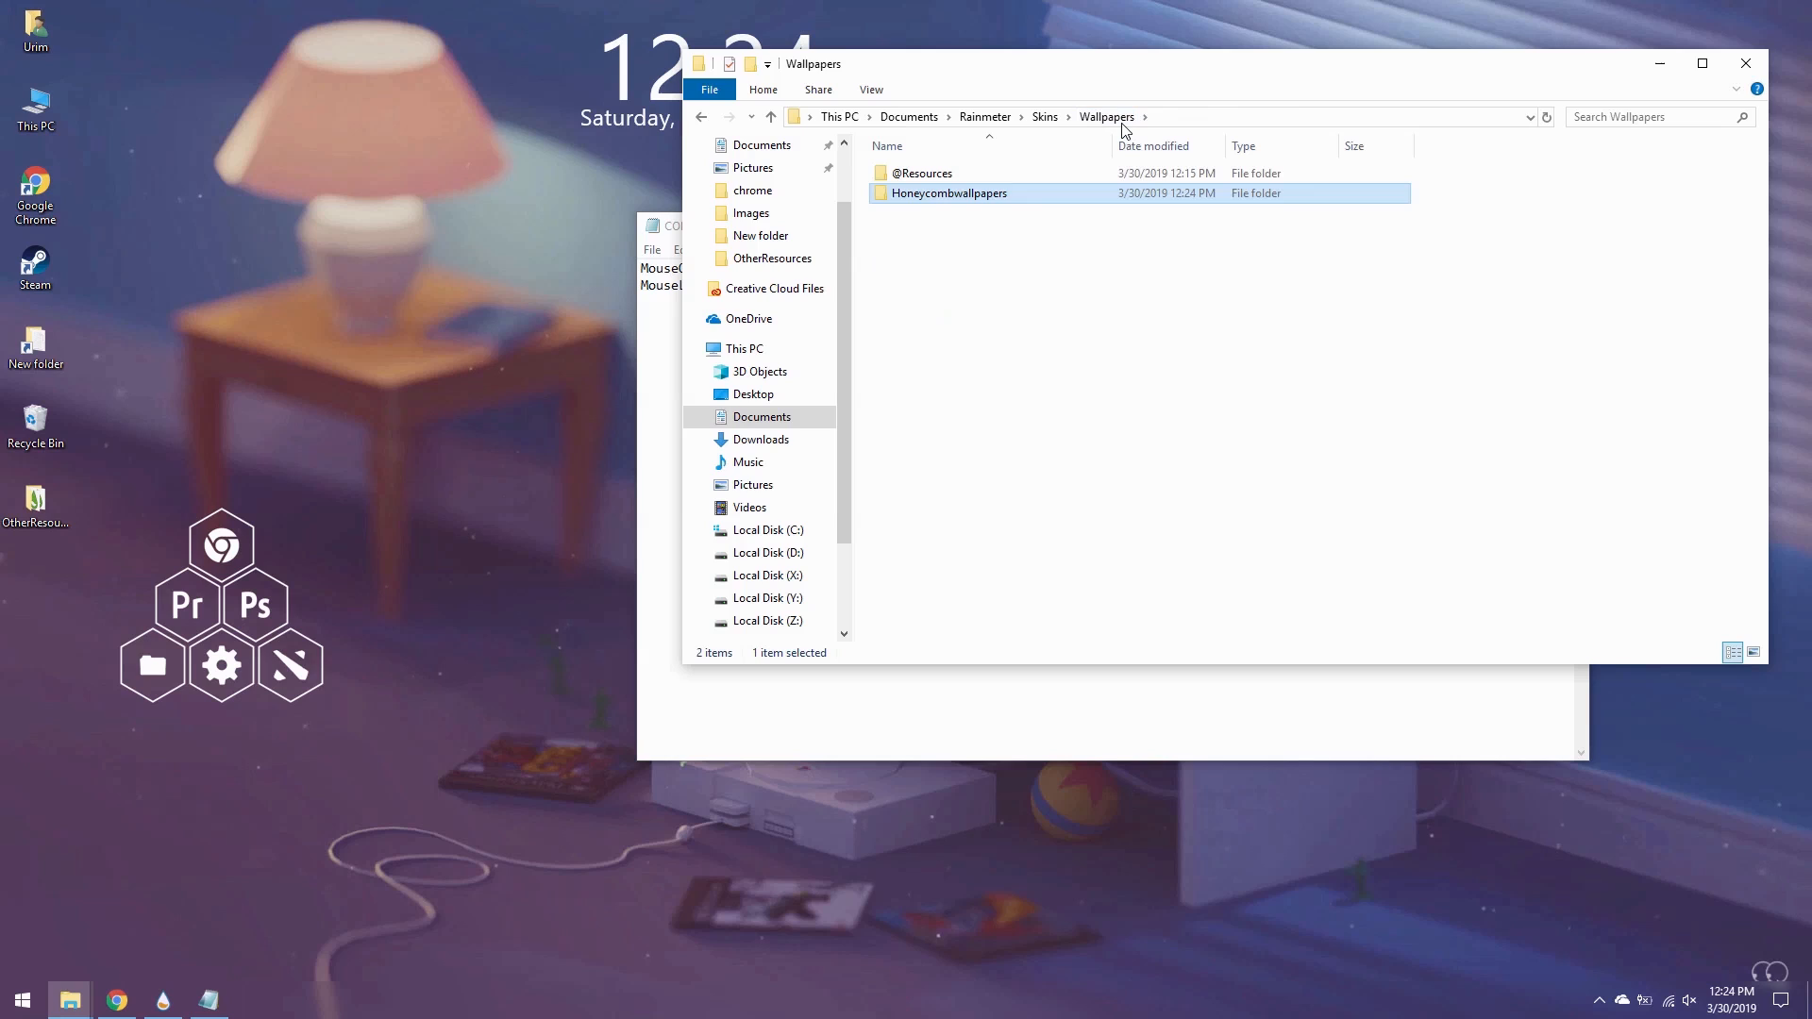
{"action": "left_click", "coordinate": [1046, 118]}
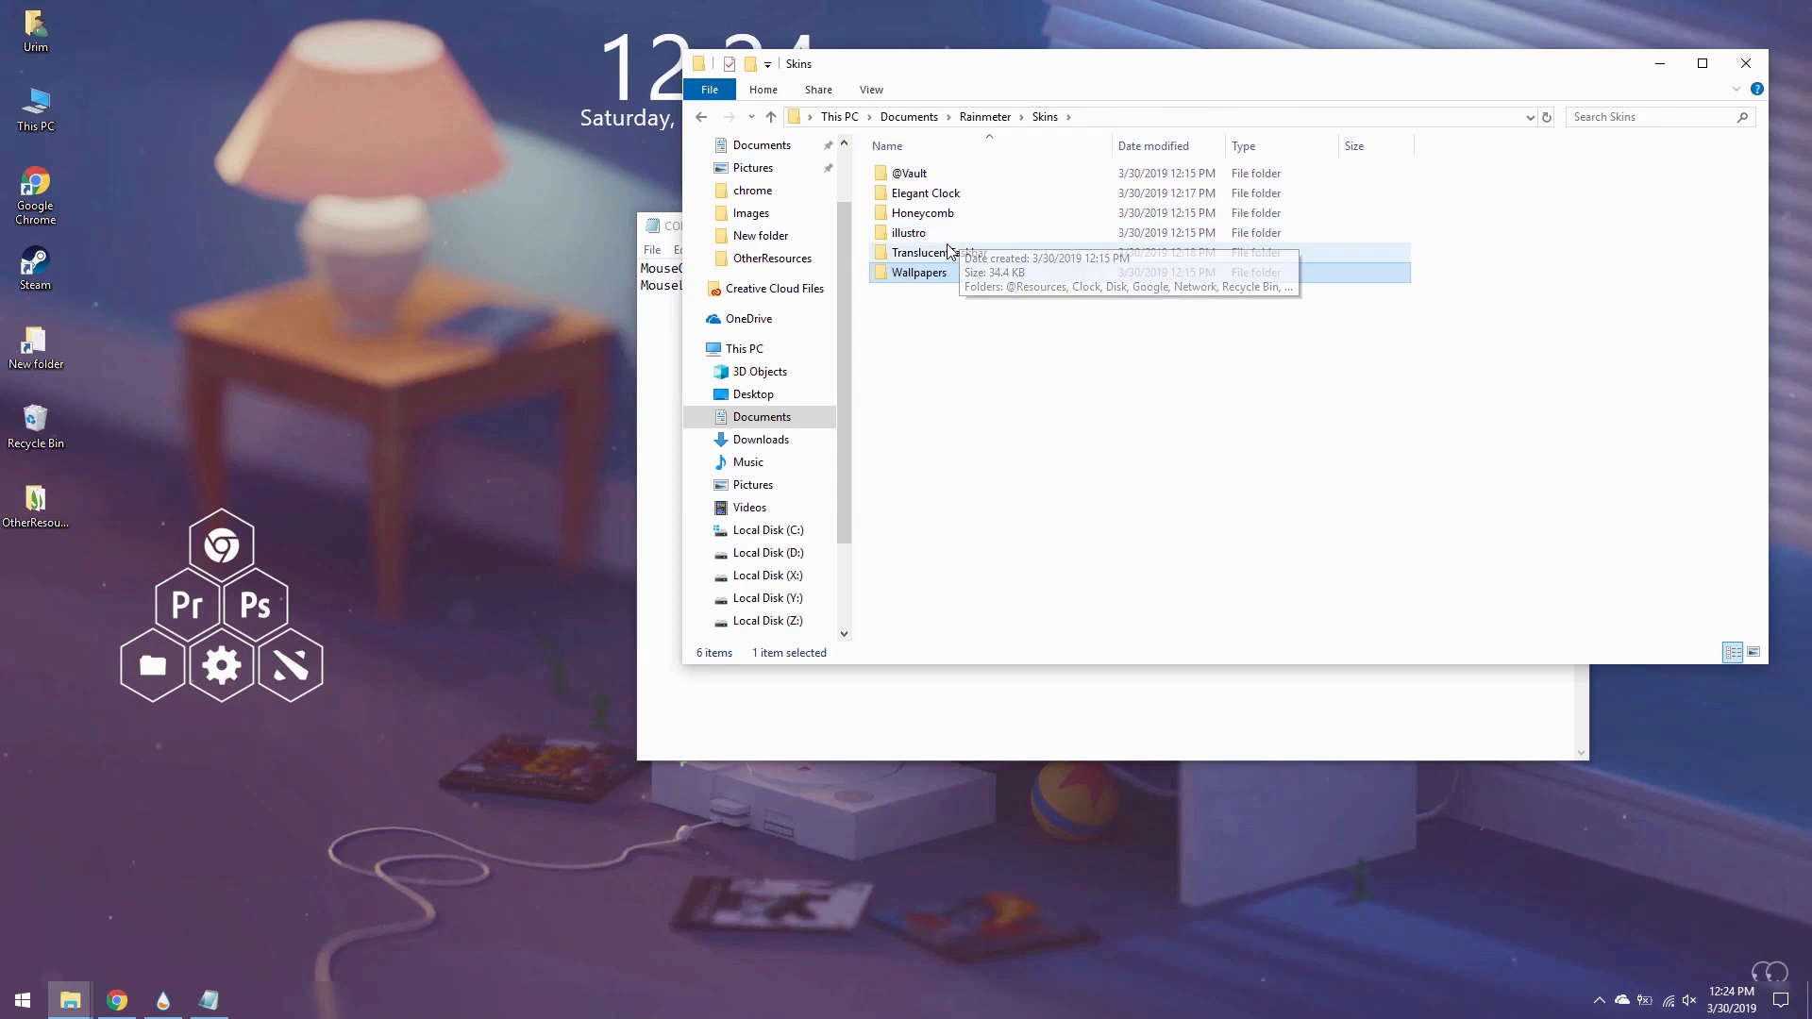
{"action": "double_click", "coordinate": [934, 214]}
{"action": "left_click", "coordinate": [938, 217]}
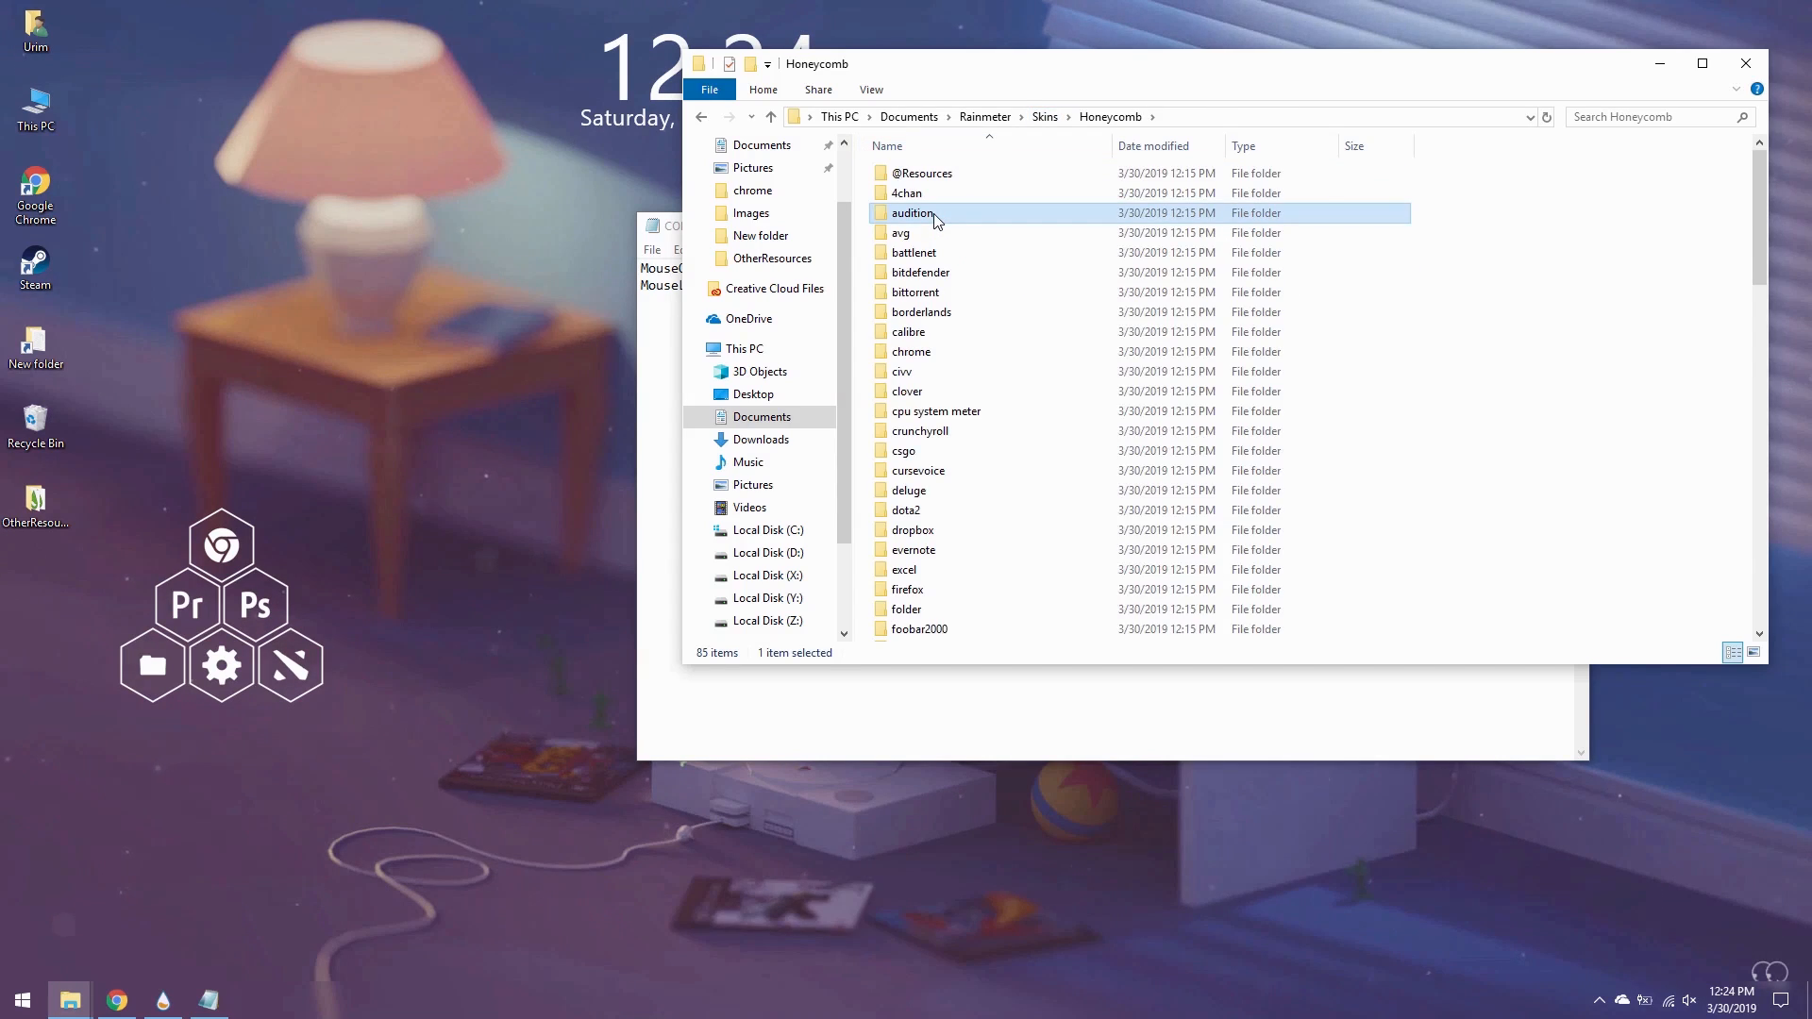
{"action": "type", "text": "do"}
{"action": "key", "text": "Return"}
{"action": "double_click", "coordinate": [927, 178]}
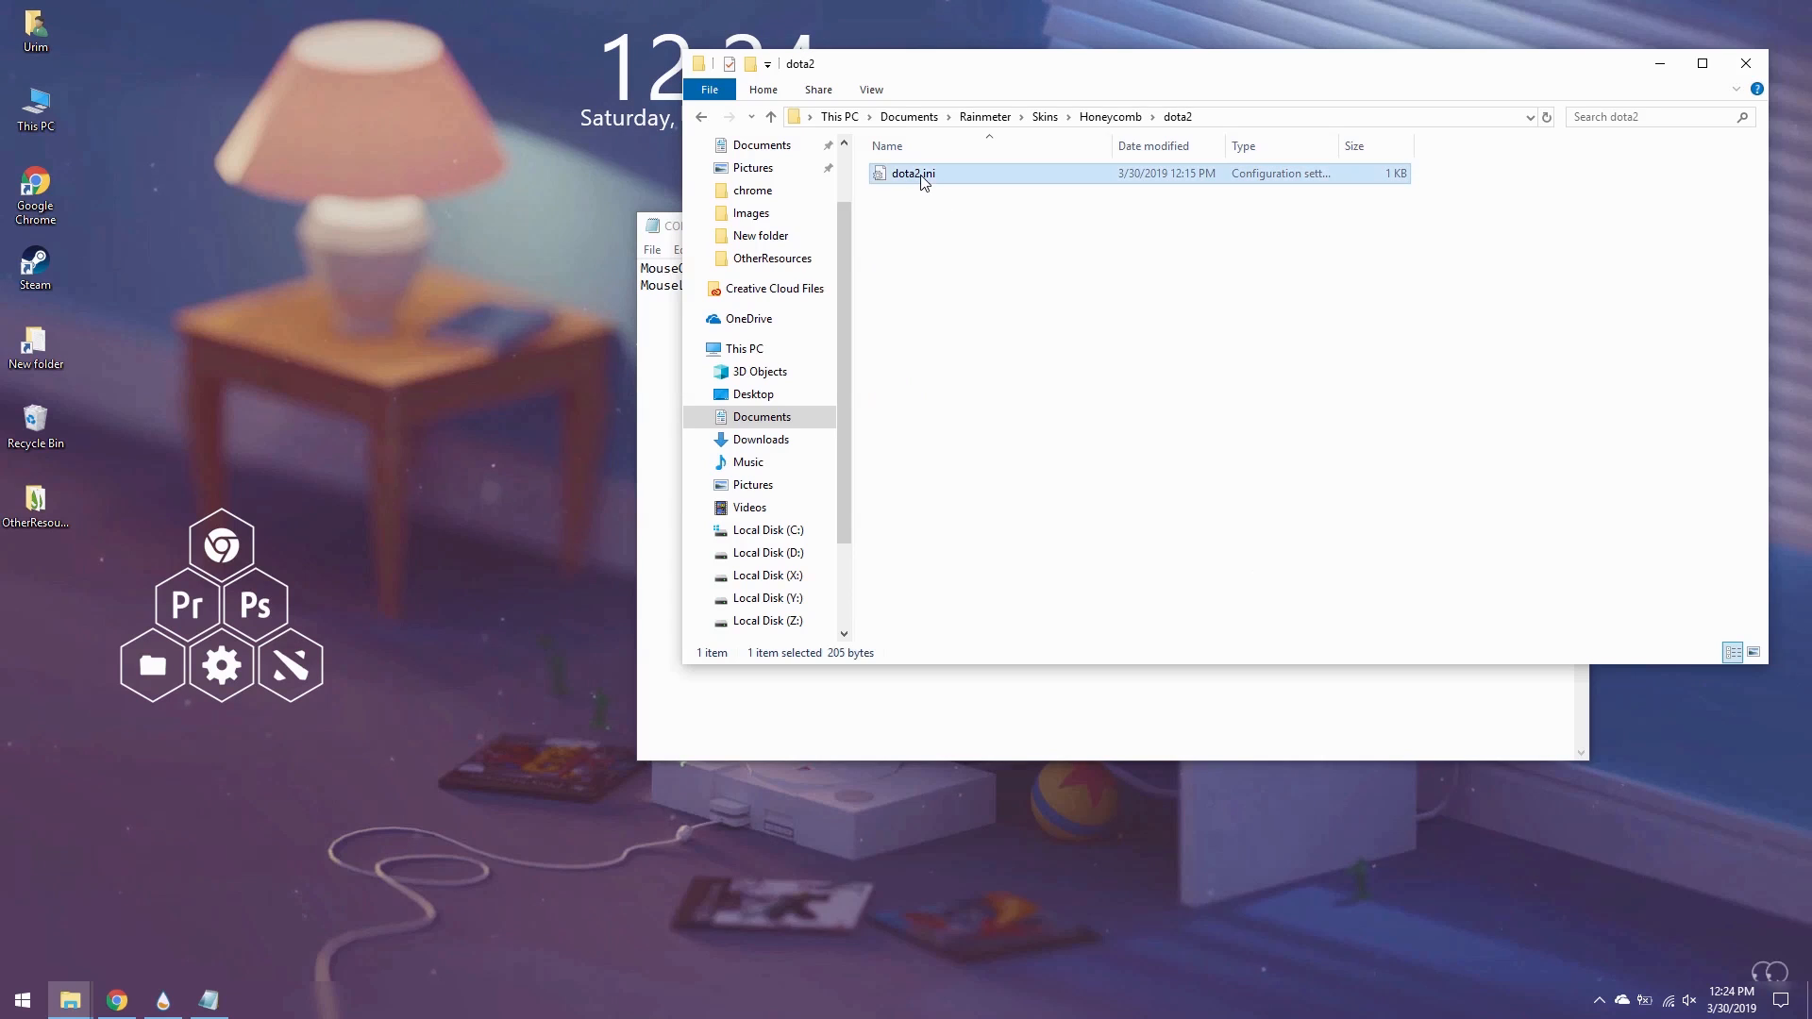
- Copy the MouseOverAction and MouseLeaveAction lines from COPY_THIS.txt, close it, and paste them below H=90 in dota2.ini
{"action": "mouse_move", "coordinate": [217, 996]}
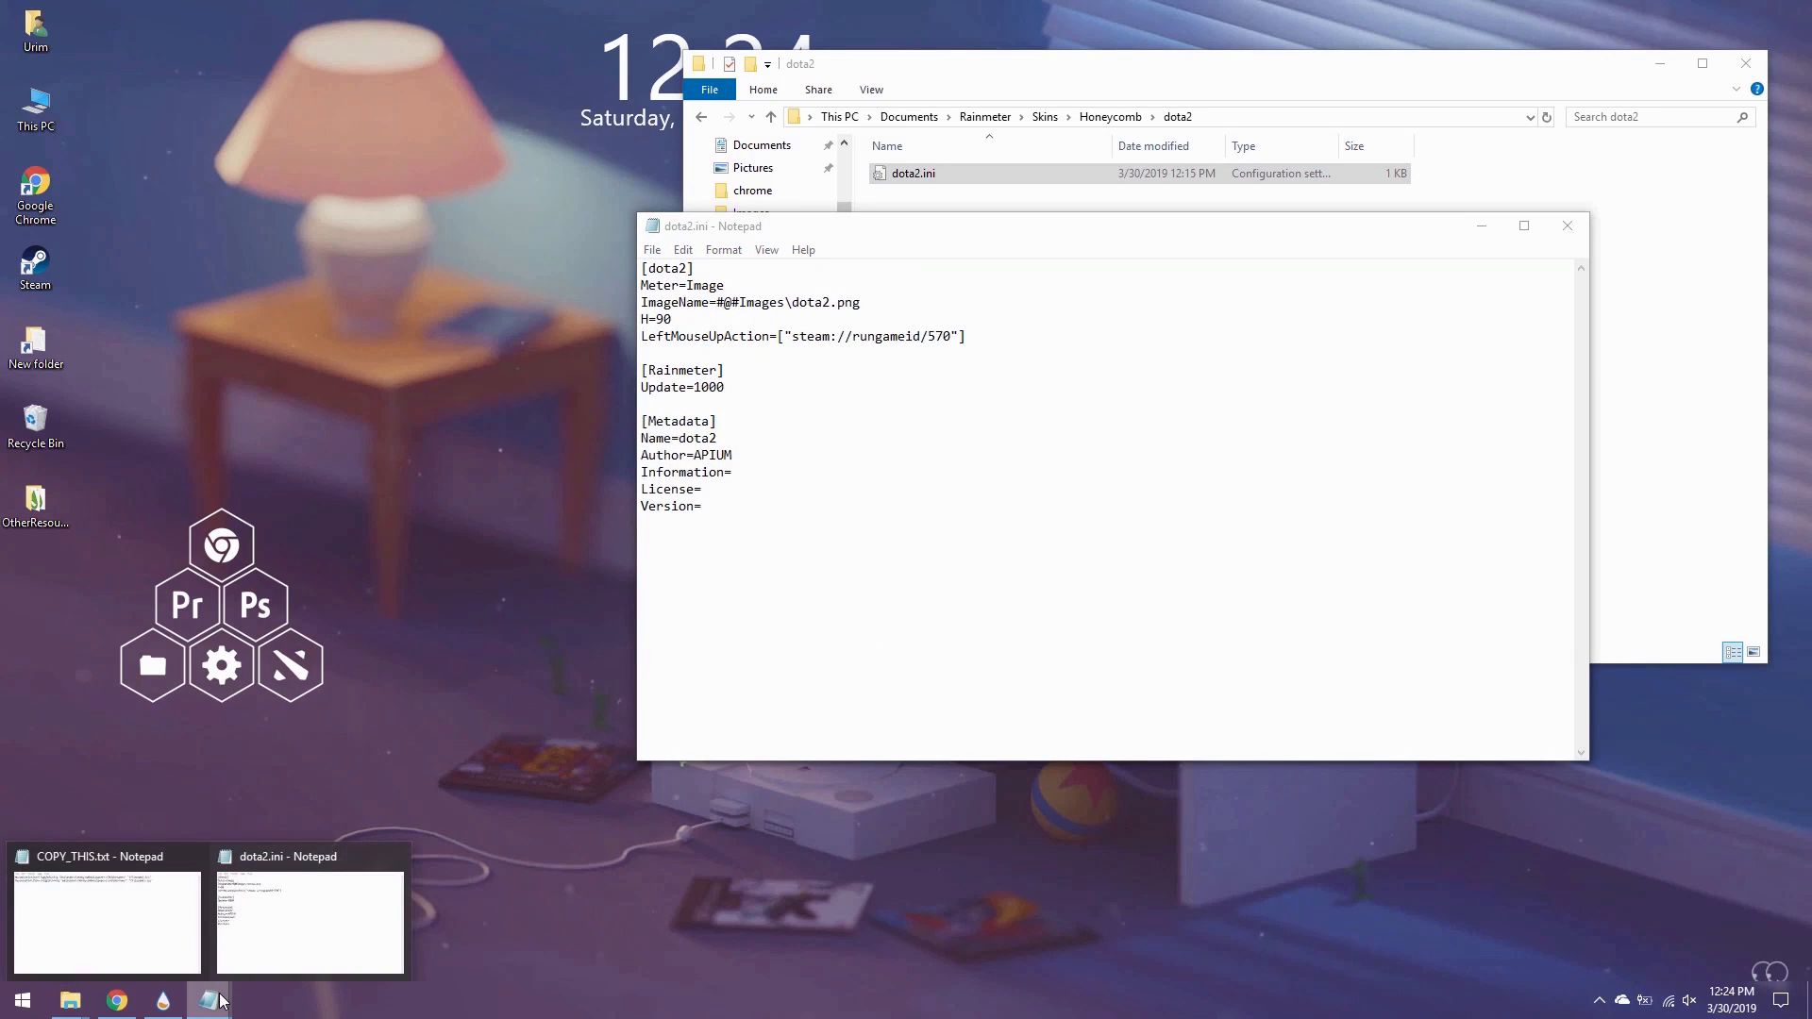
{"action": "left_click", "coordinate": [129, 939]}
{"action": "left_click_drag", "start_coordinate": [1467, 345], "coordinate": [493, 205]}
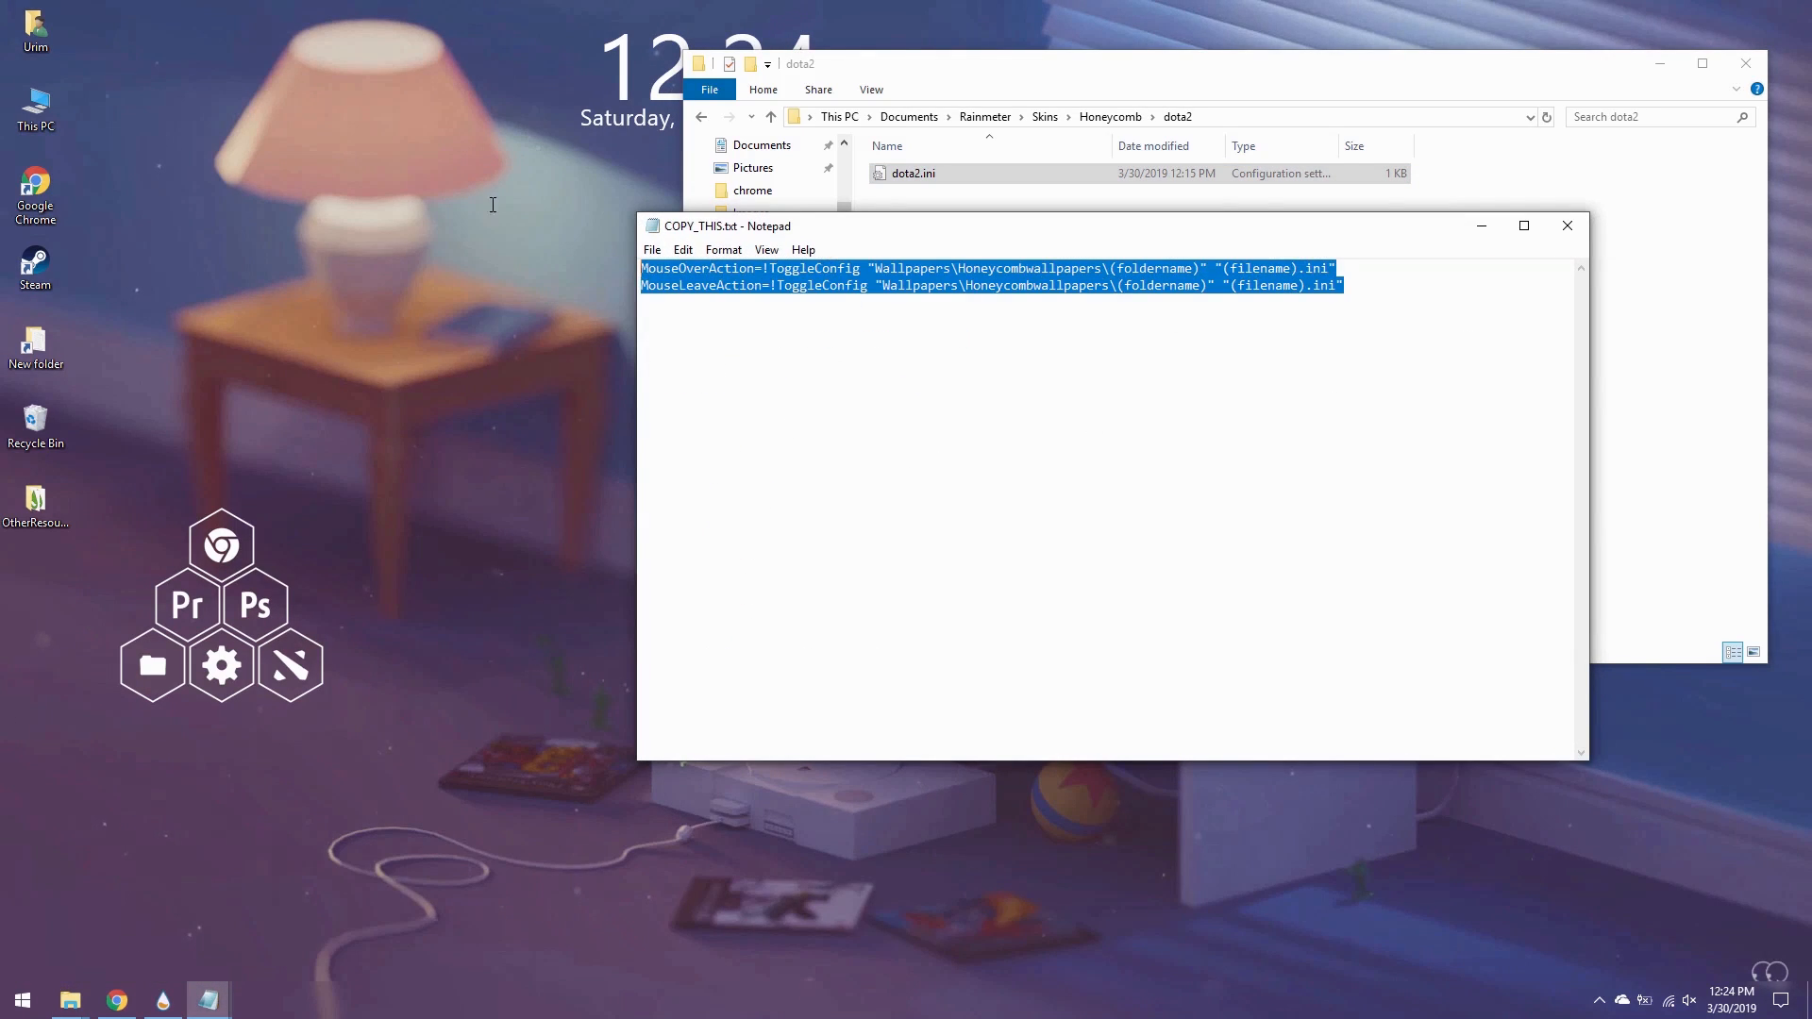
{"action": "right_click", "coordinate": [731, 275]}
{"action": "left_click", "coordinate": [752, 332]}
{"action": "left_click", "coordinate": [1571, 229]}
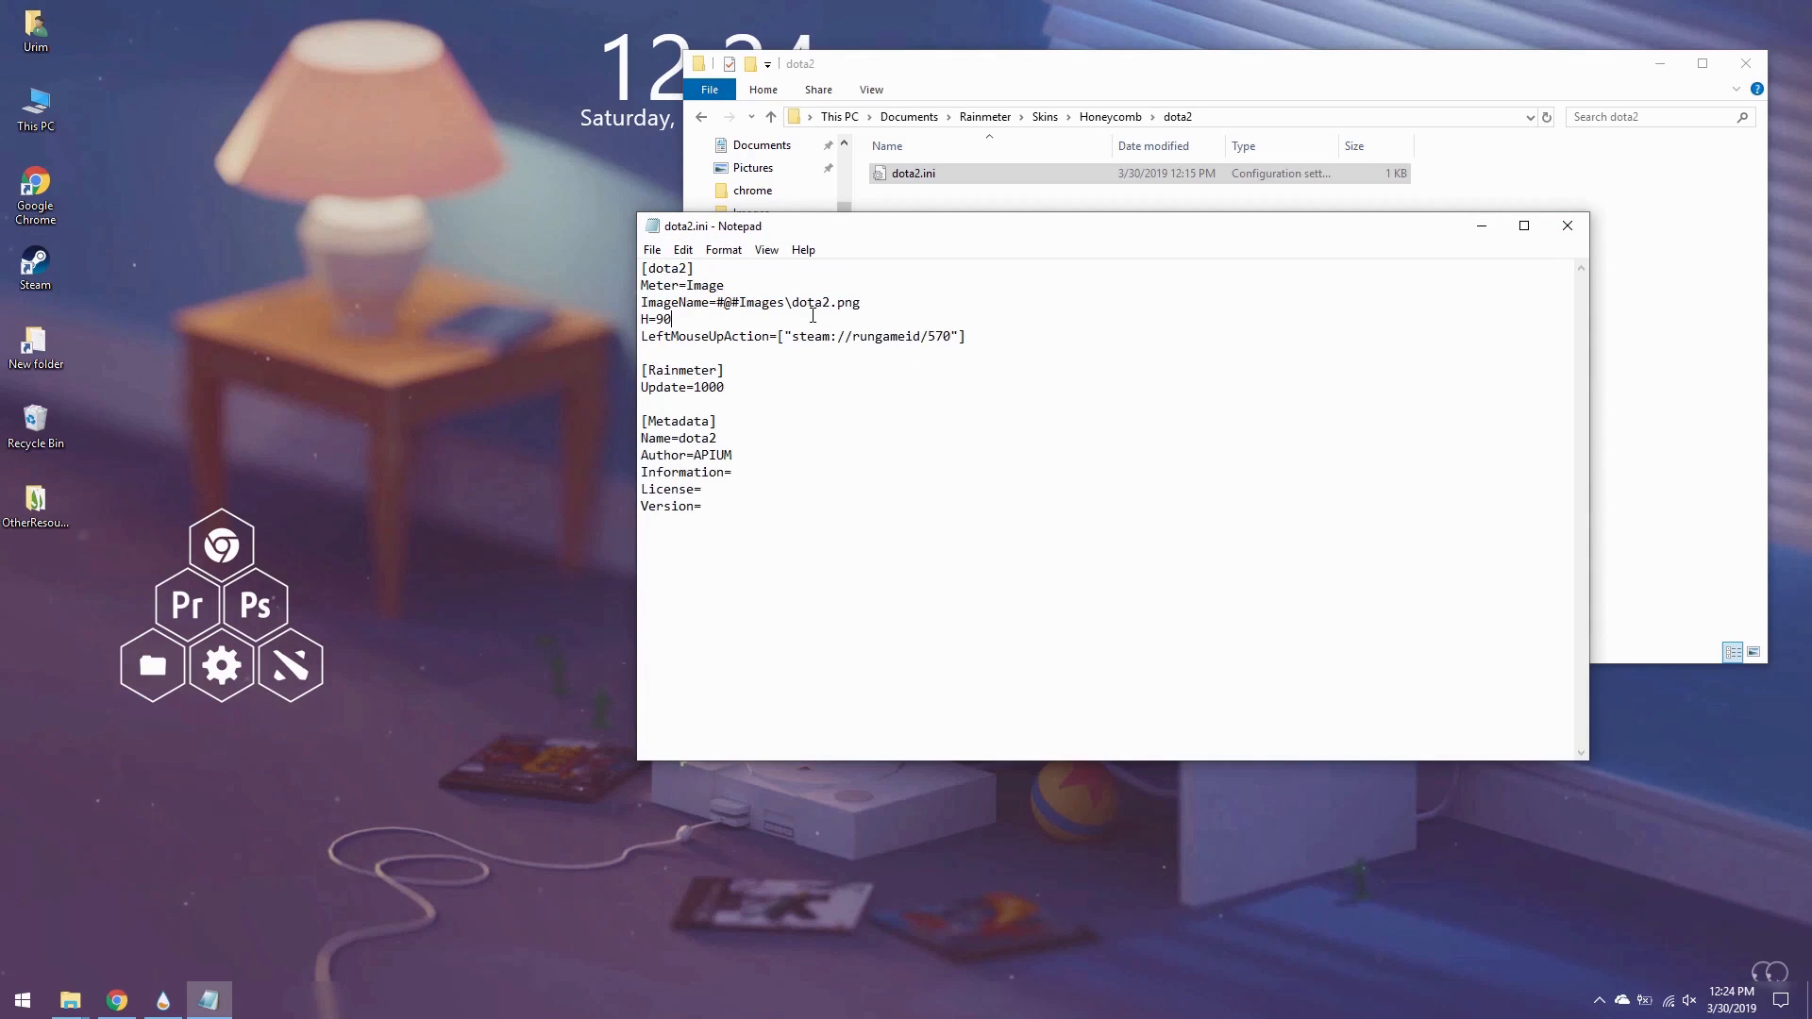
{"action": "key", "text": "Return"}
{"action": "key", "text": "ctrl+v"}
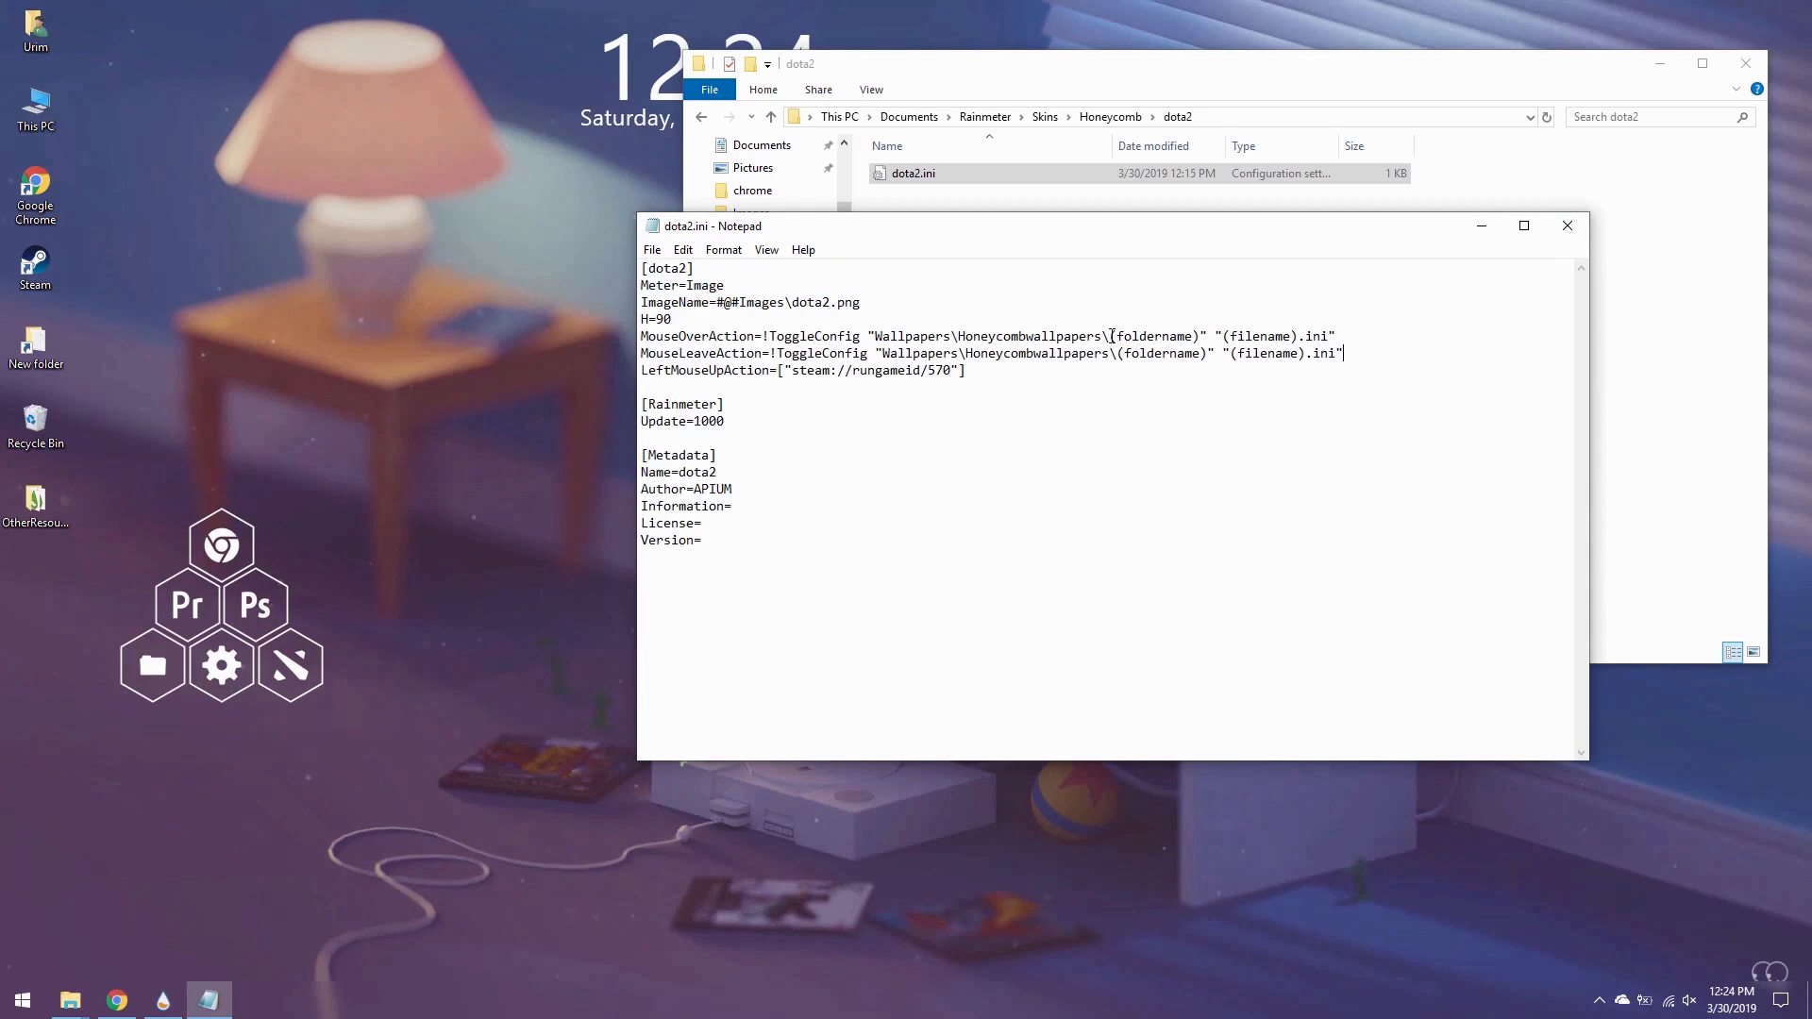
- Replace the (foldername) and (filename) placeholders with dota2 in both the MouseOverAction and MouseLeaveAction lines
{"action": "type", "text": "dota2"}
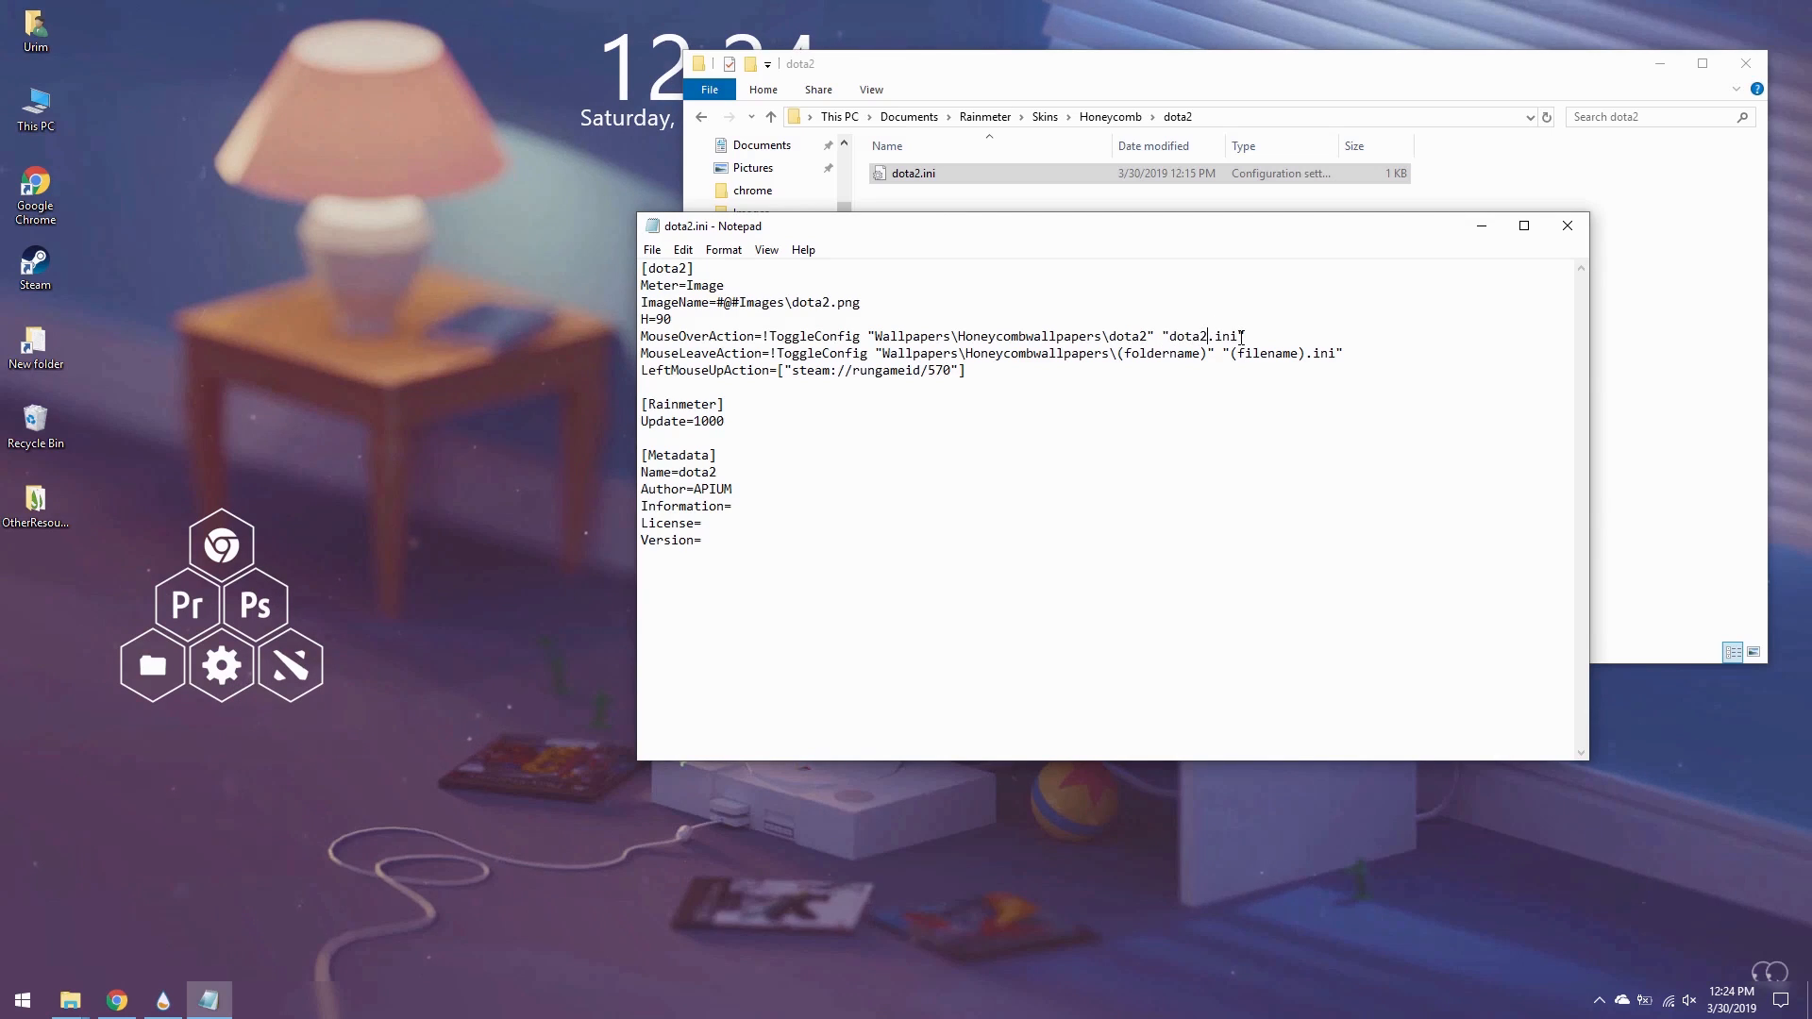
{"action": "left_click_drag", "start_coordinate": [1249, 336], "coordinate": [1347, 354]}
{"action": "key", "text": "ctrl+c"}
{"action": "key", "text": "ctrl+v"}
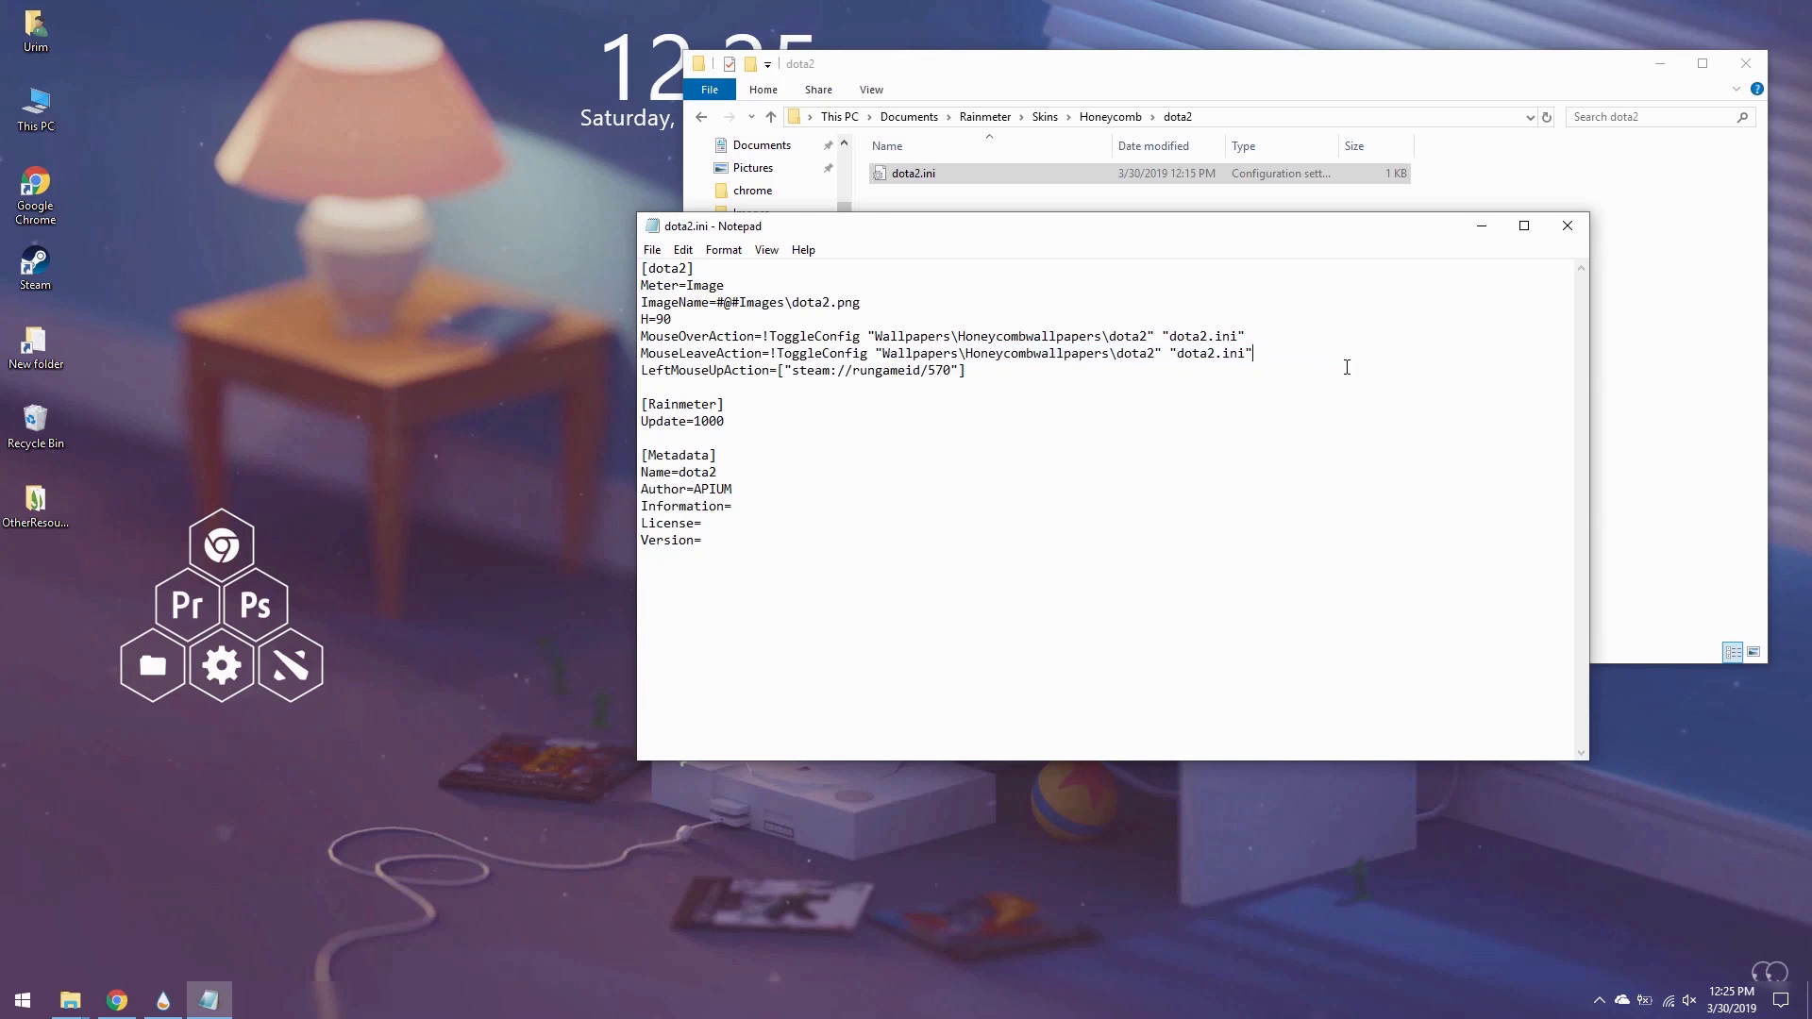
- Save dota2.ini, then close it and the File Explorer window
{"action": "left_click", "coordinate": [684, 249]}
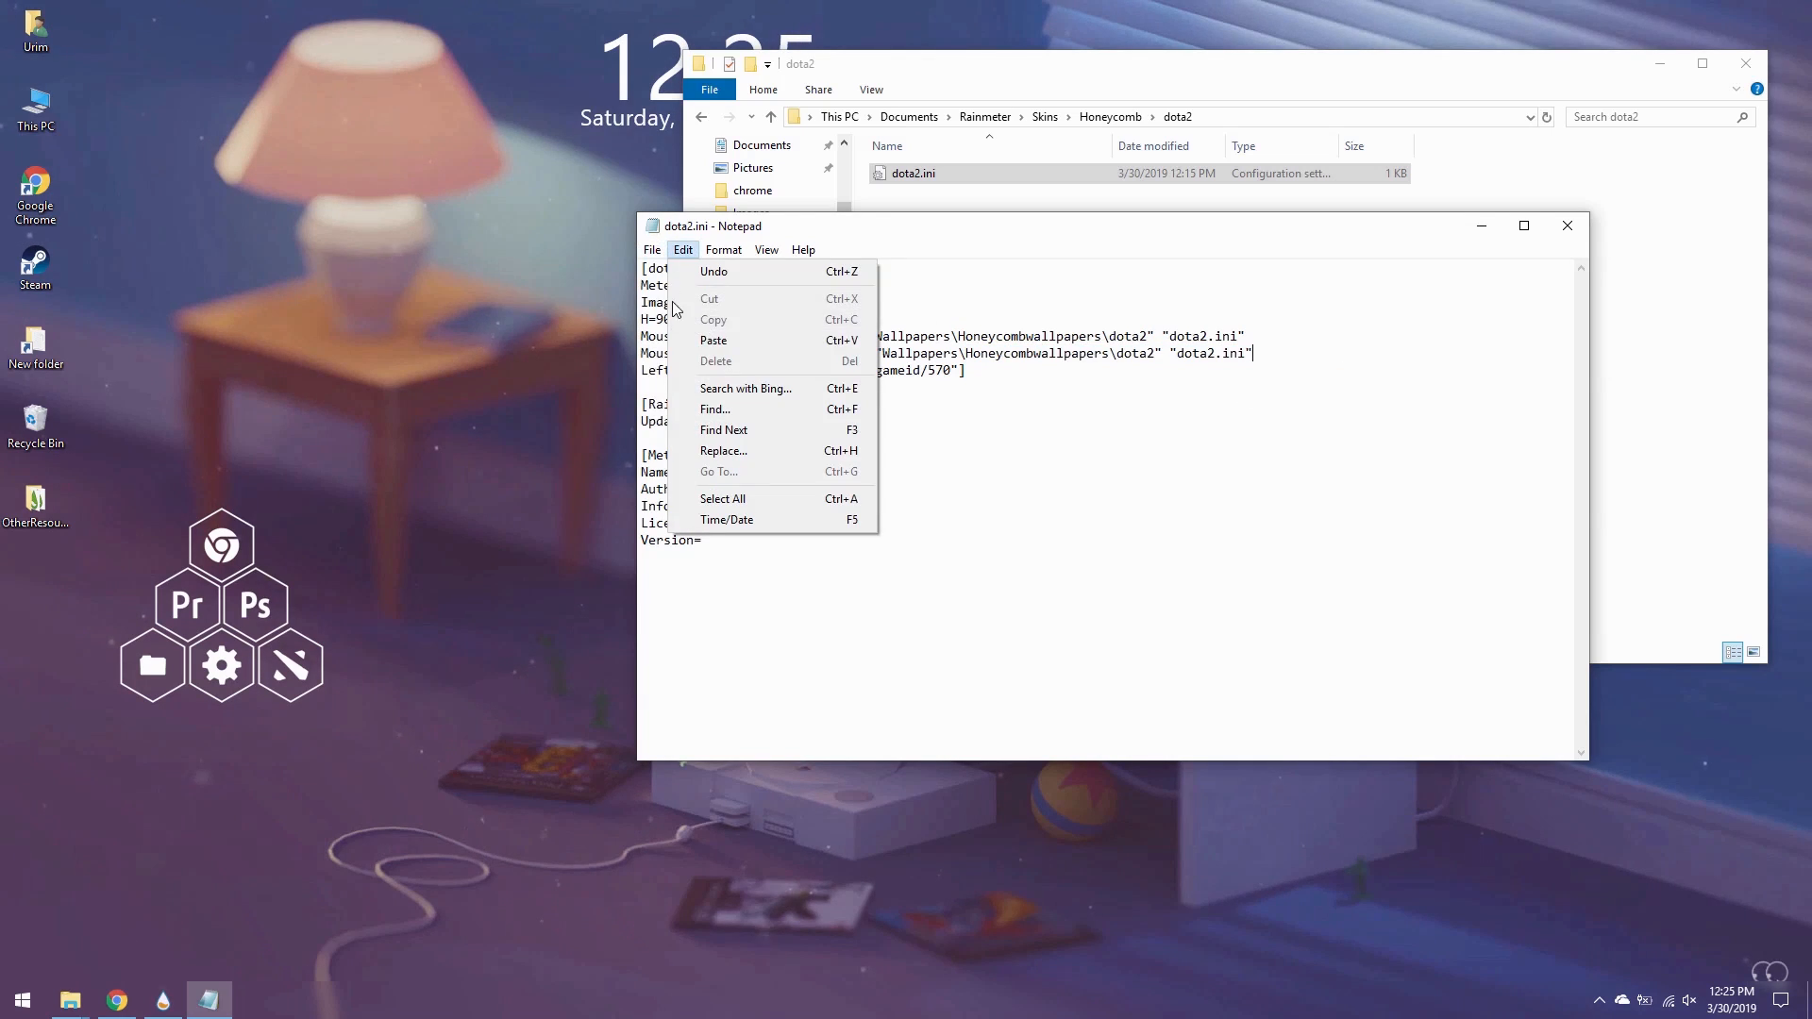
{"action": "mouse_move", "coordinate": [652, 249]}
{"action": "left_click", "coordinate": [680, 313]}
{"action": "left_click", "coordinate": [1568, 225]}
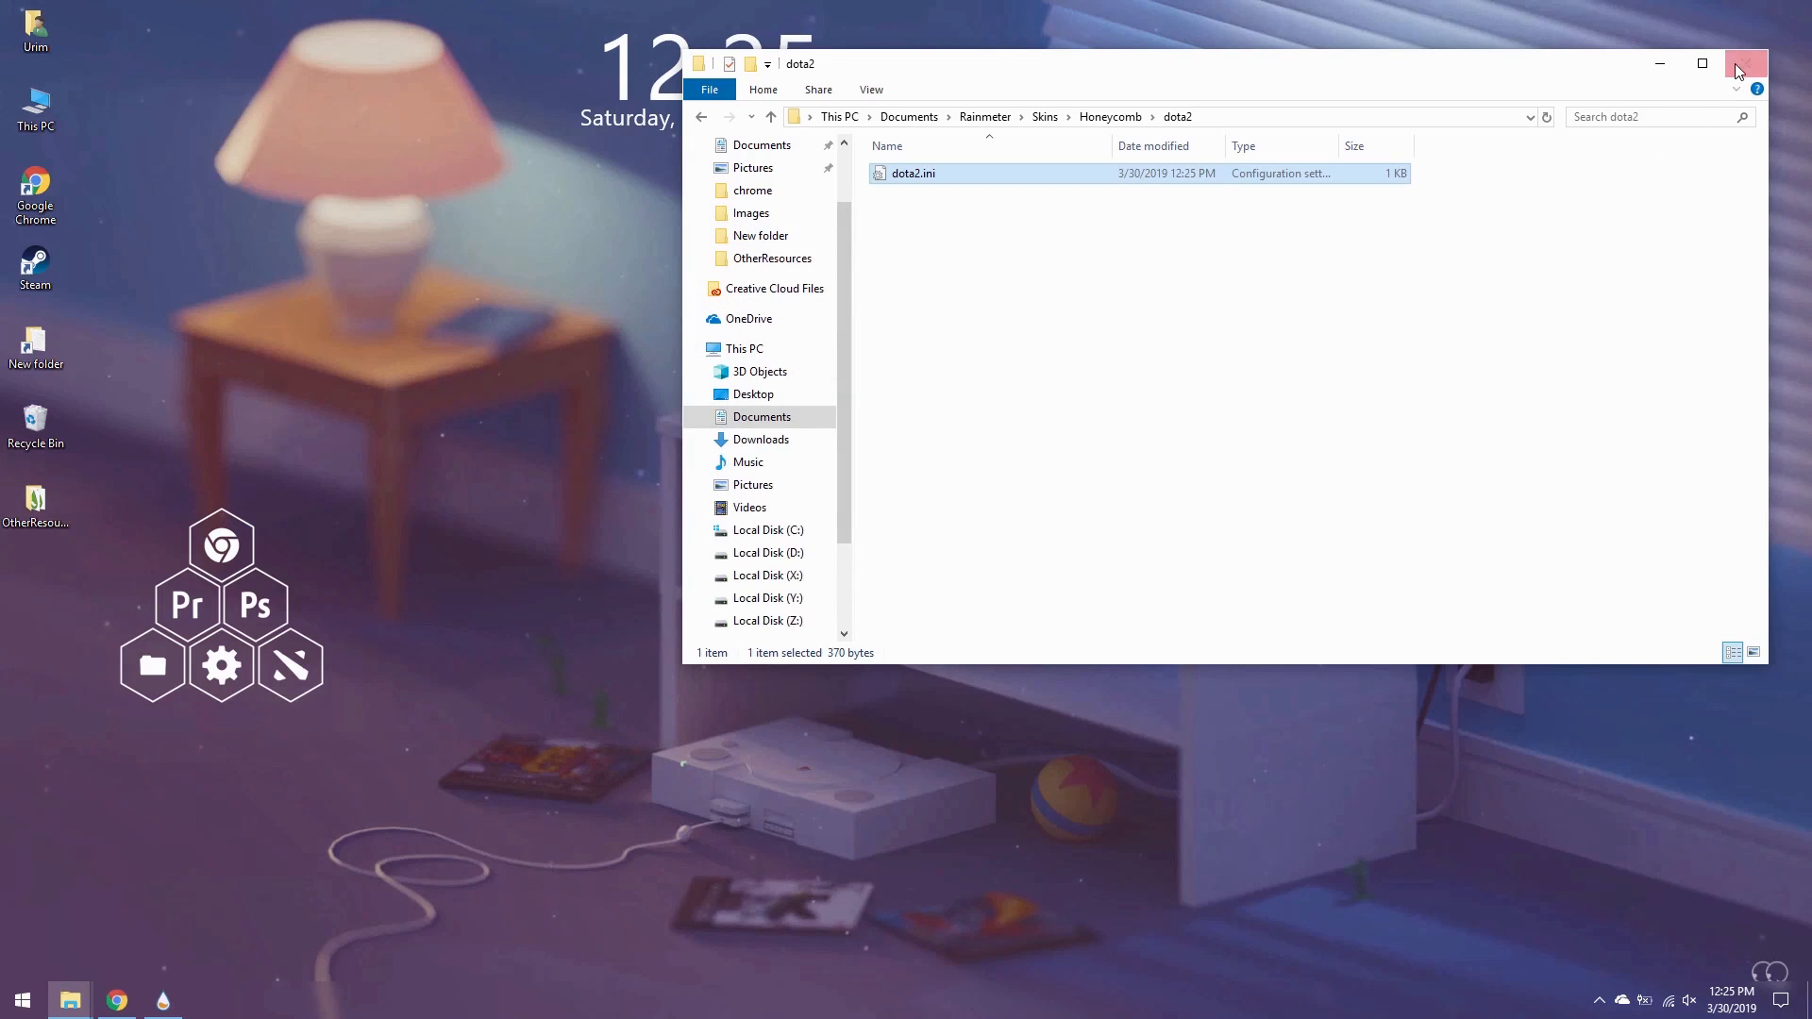
{"action": "left_click", "coordinate": [1734, 64]}
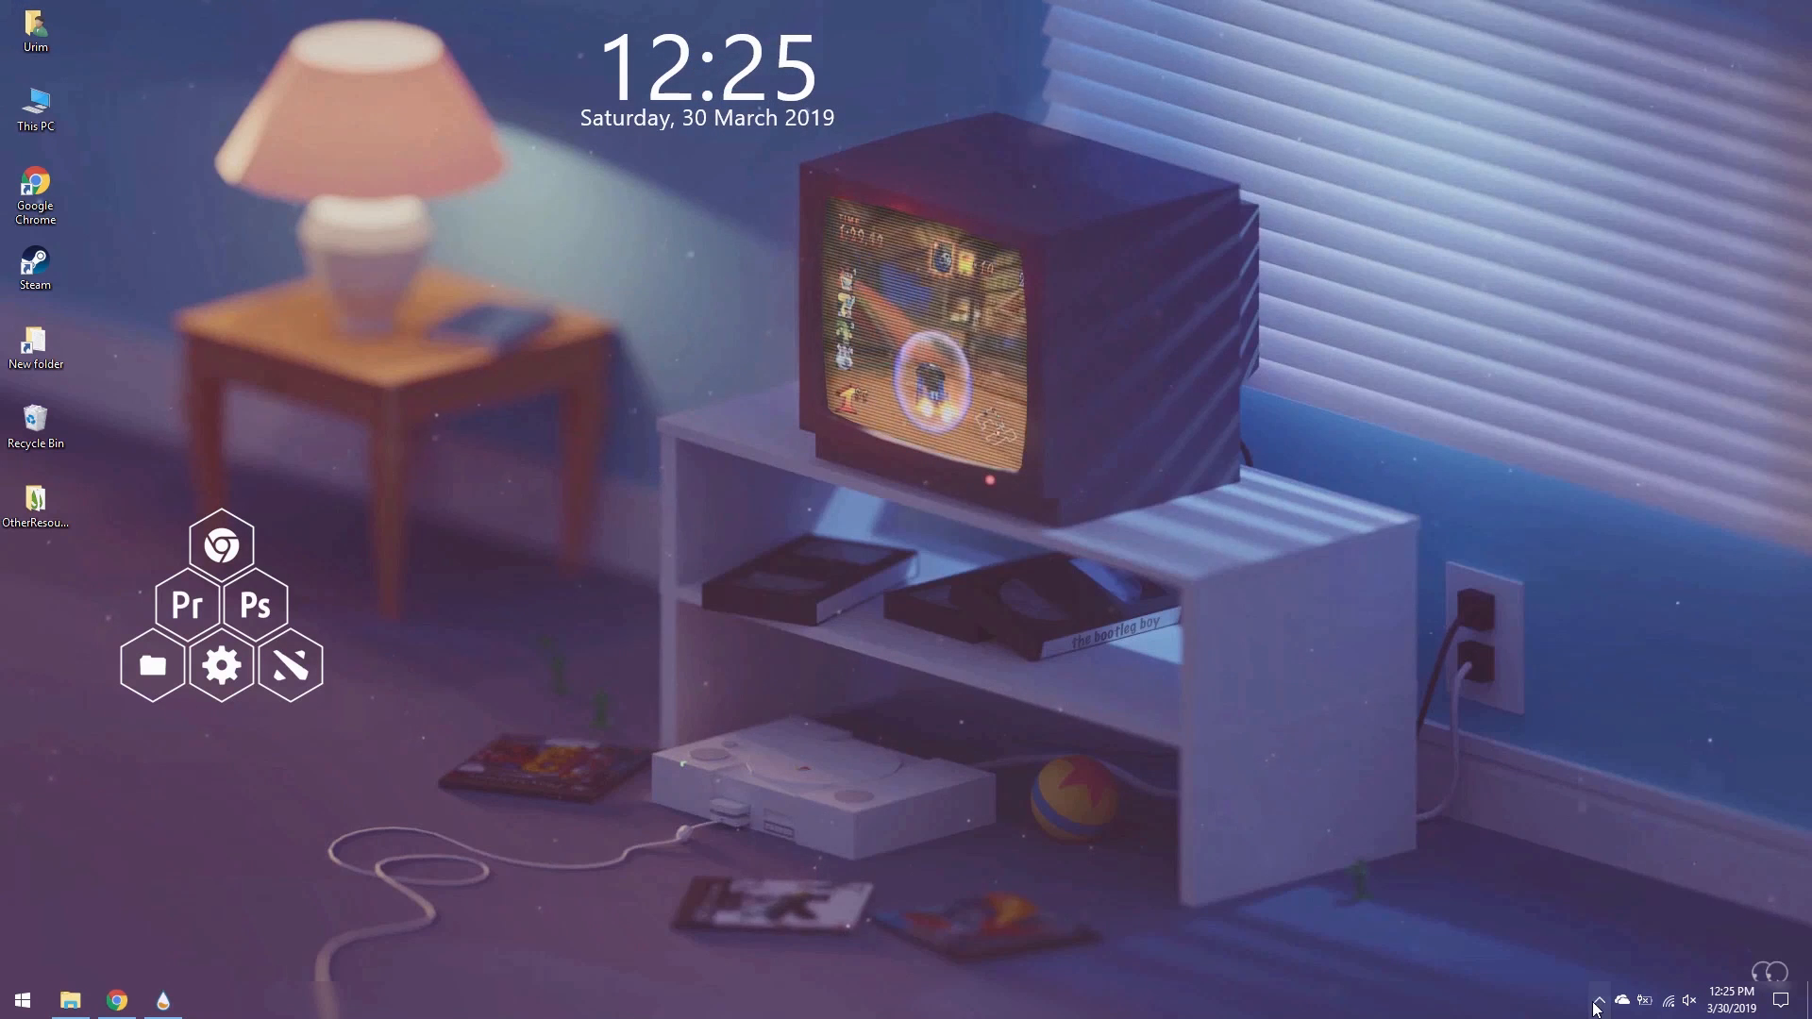
- Refresh all Rainmeter skins
{"action": "left_click", "coordinate": [1599, 1001]}
{"action": "right_click", "coordinate": [1565, 960]}
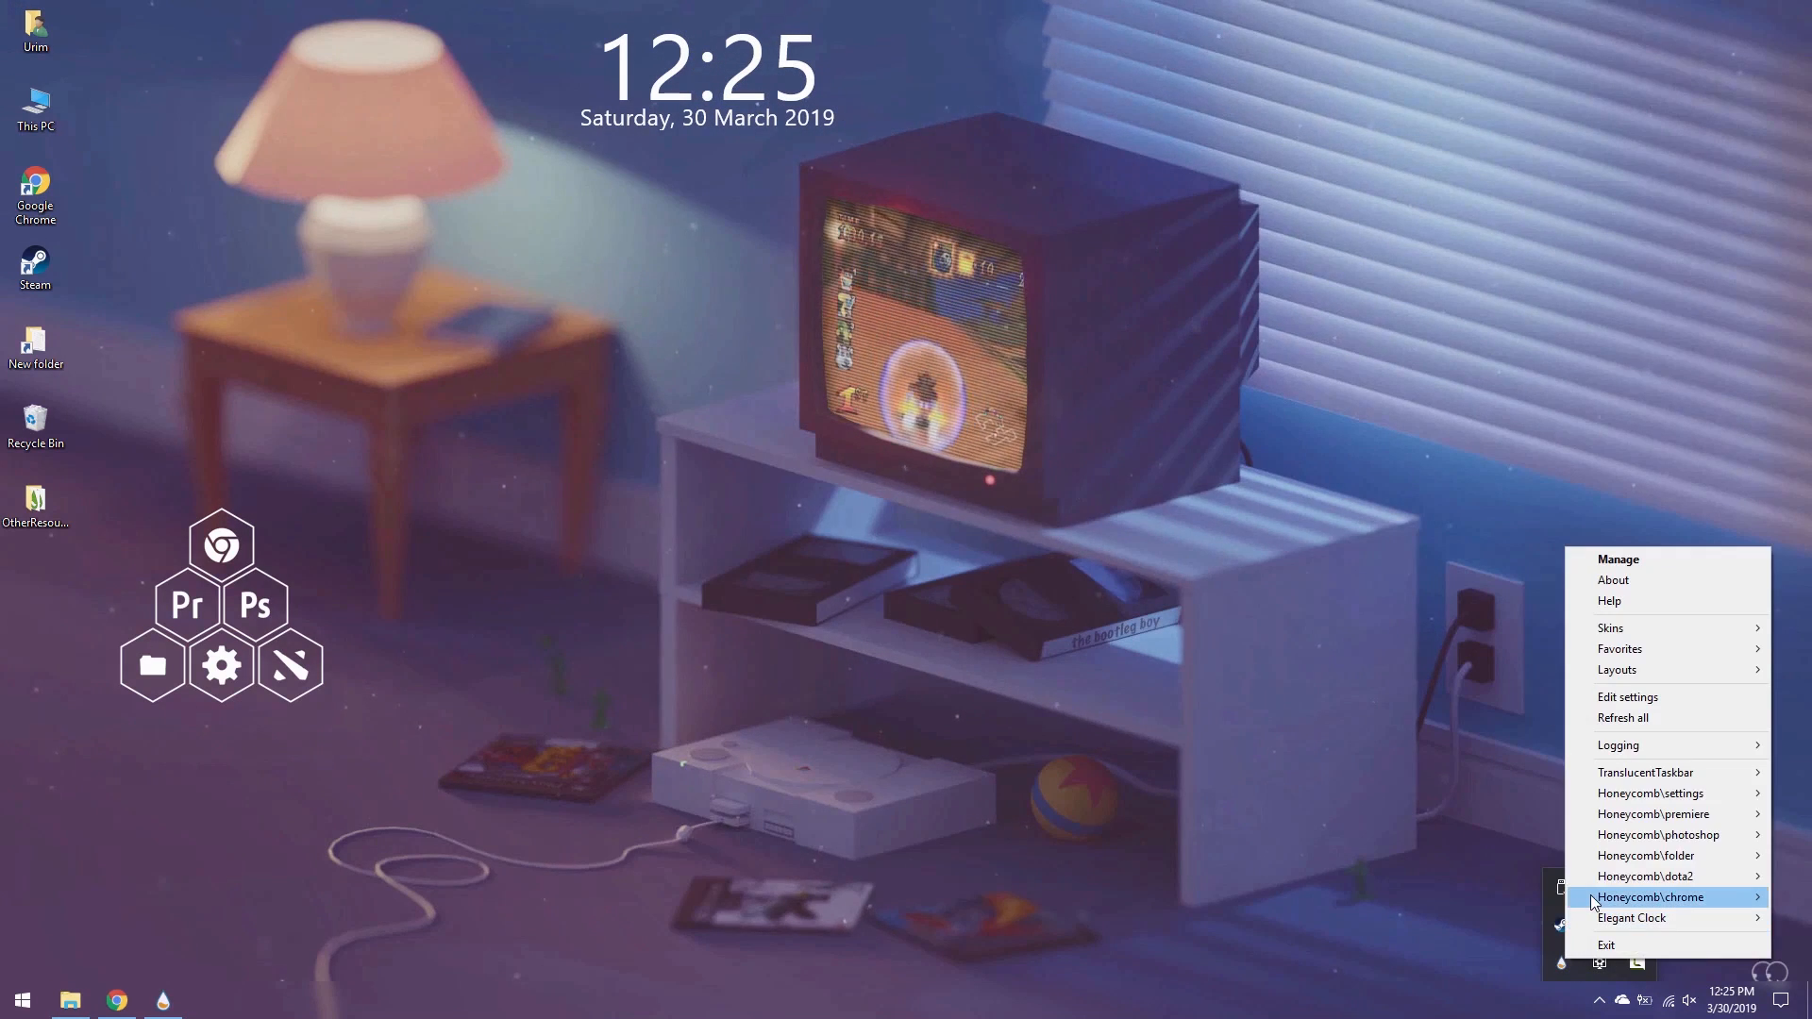
{"action": "left_click", "coordinate": [1614, 712]}
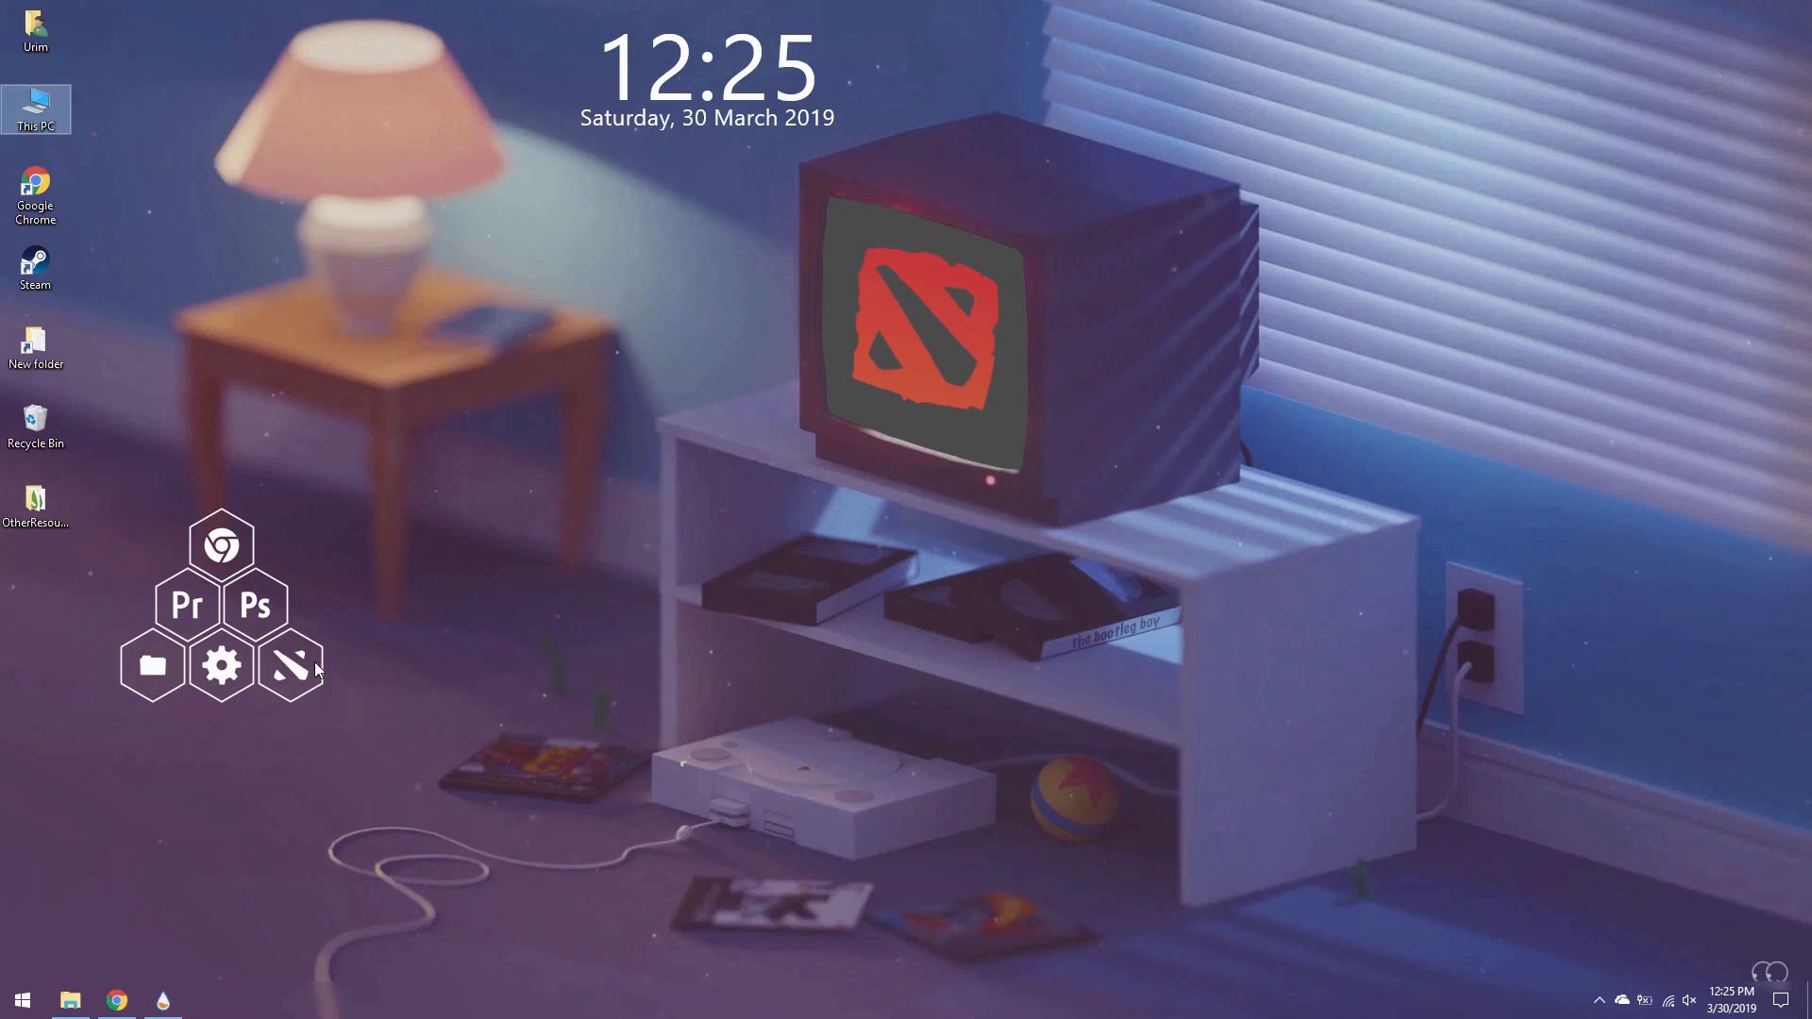
- Hide the desktop icons and remove the Rainmeter entry from the taskbar
{"action": "right_click", "coordinate": [449, 358]}
{"action": "mouse_move", "coordinate": [472, 388]}
{"action": "left_click", "coordinate": [691, 509]}
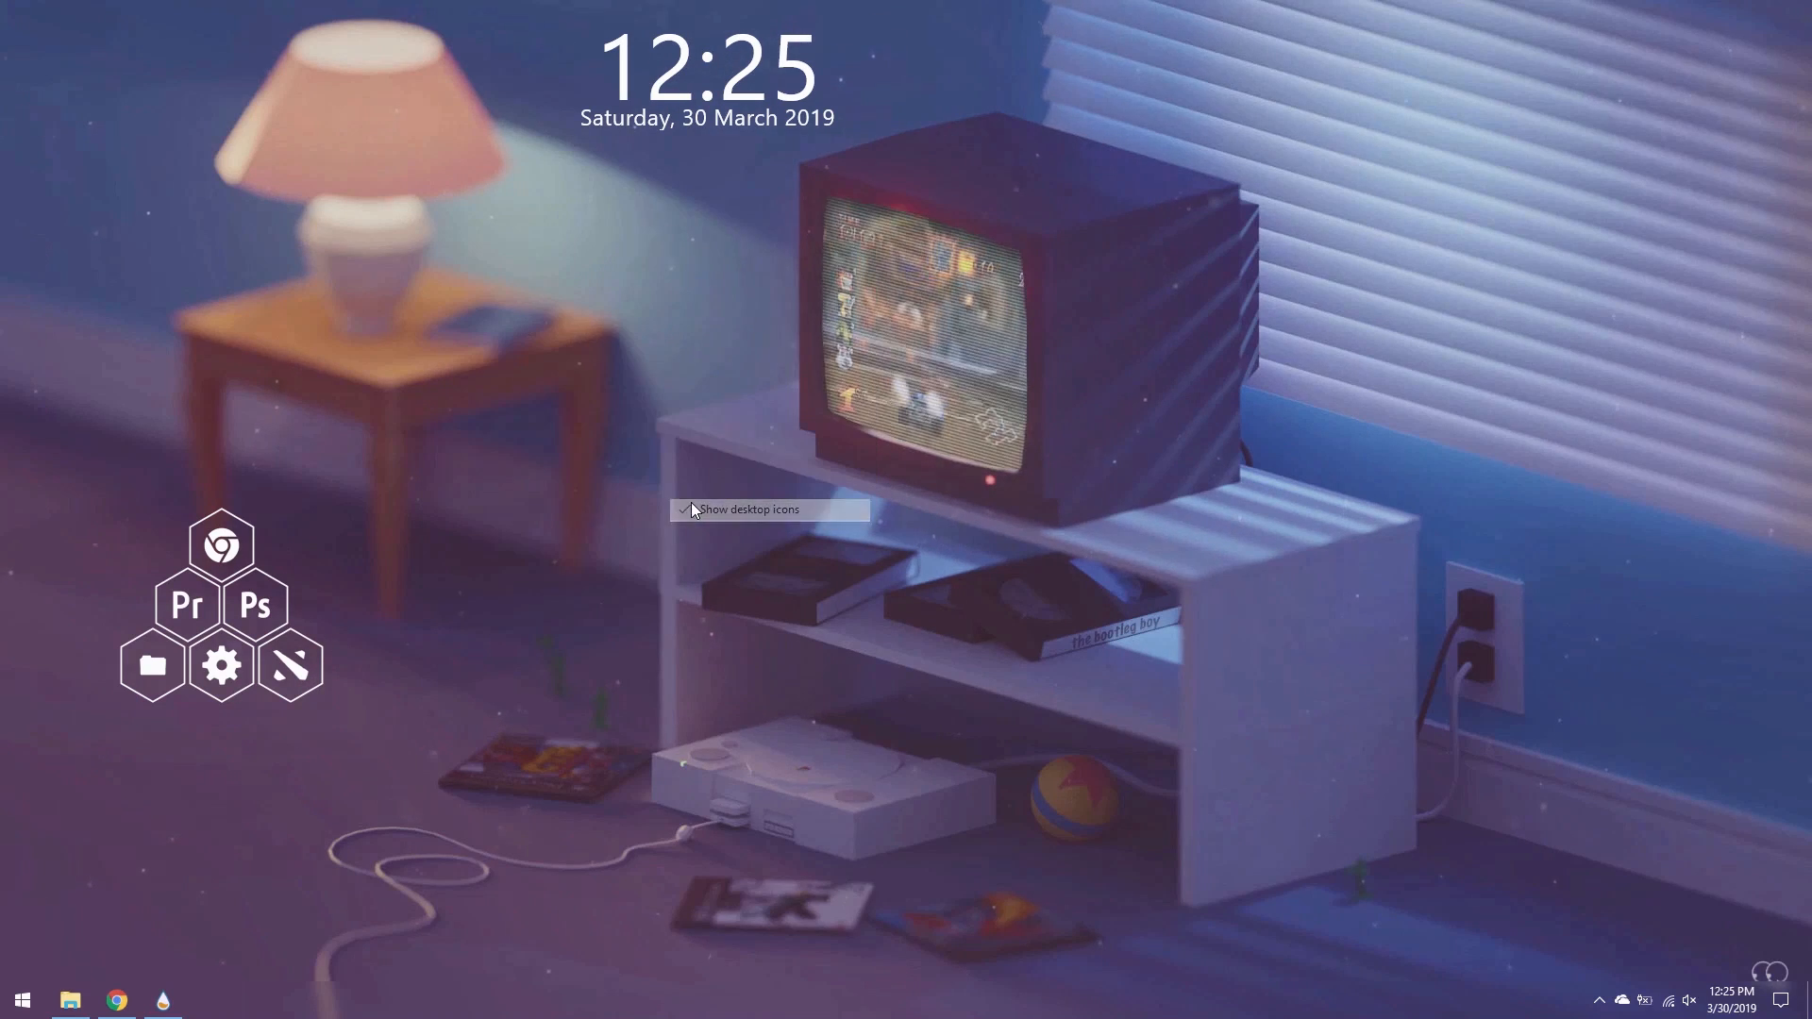
{"action": "right_click", "coordinate": [189, 998]}
{"action": "left_click", "coordinate": [185, 960]}
- Adjust the settings of the Elegant Clock skin
{"action": "right_click", "coordinate": [810, 88]}
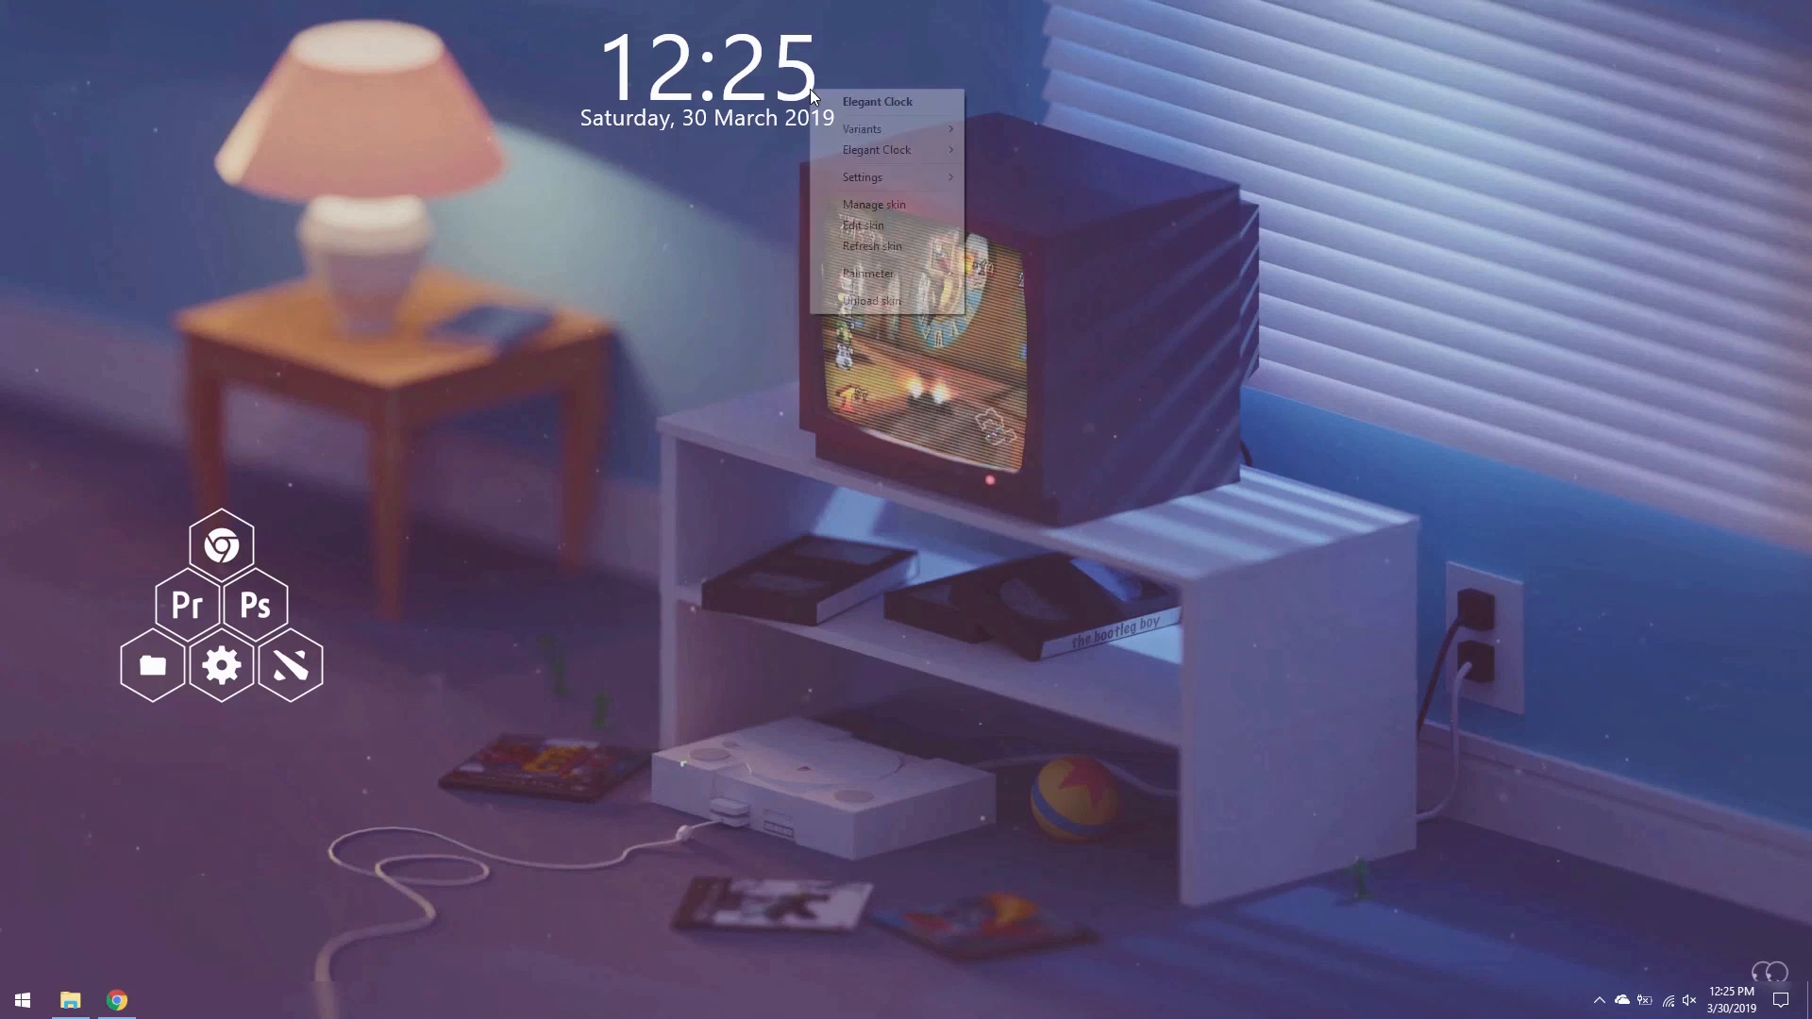
{"action": "mouse_move", "coordinate": [861, 177]}
{"action": "mouse_move", "coordinate": [1048, 196]}
{"action": "left_click", "coordinate": [1218, 217]}
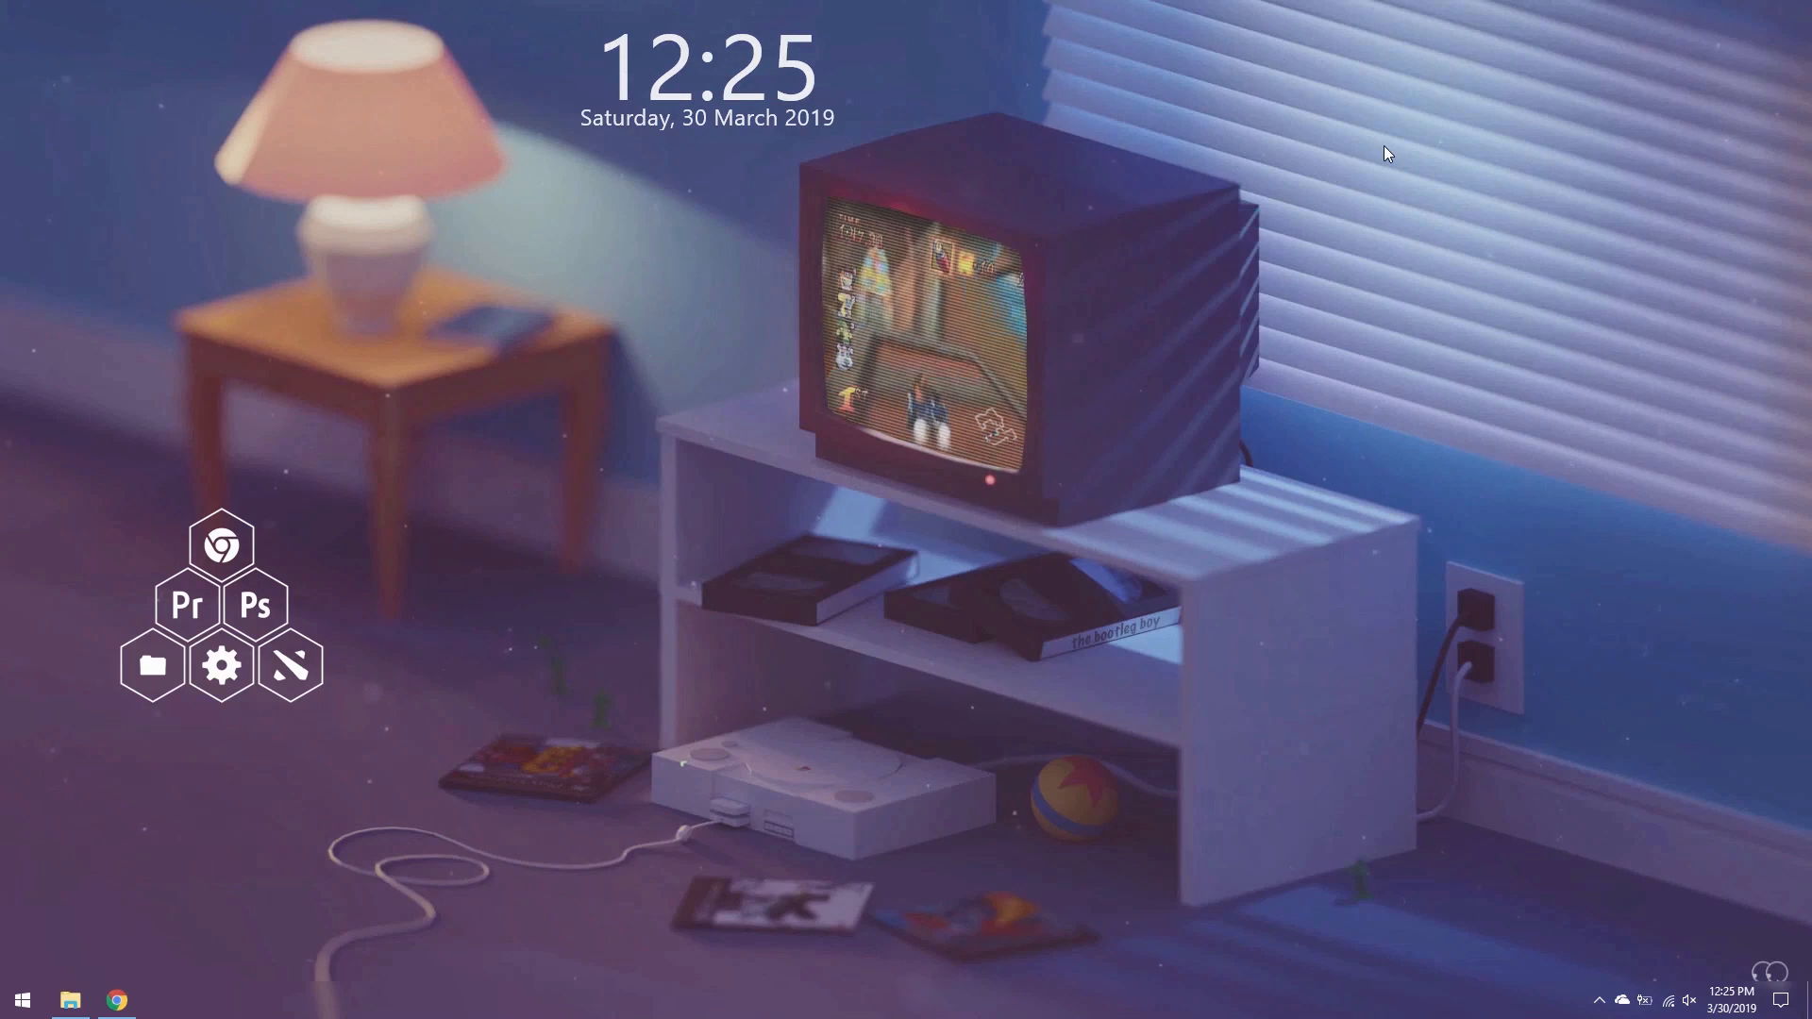